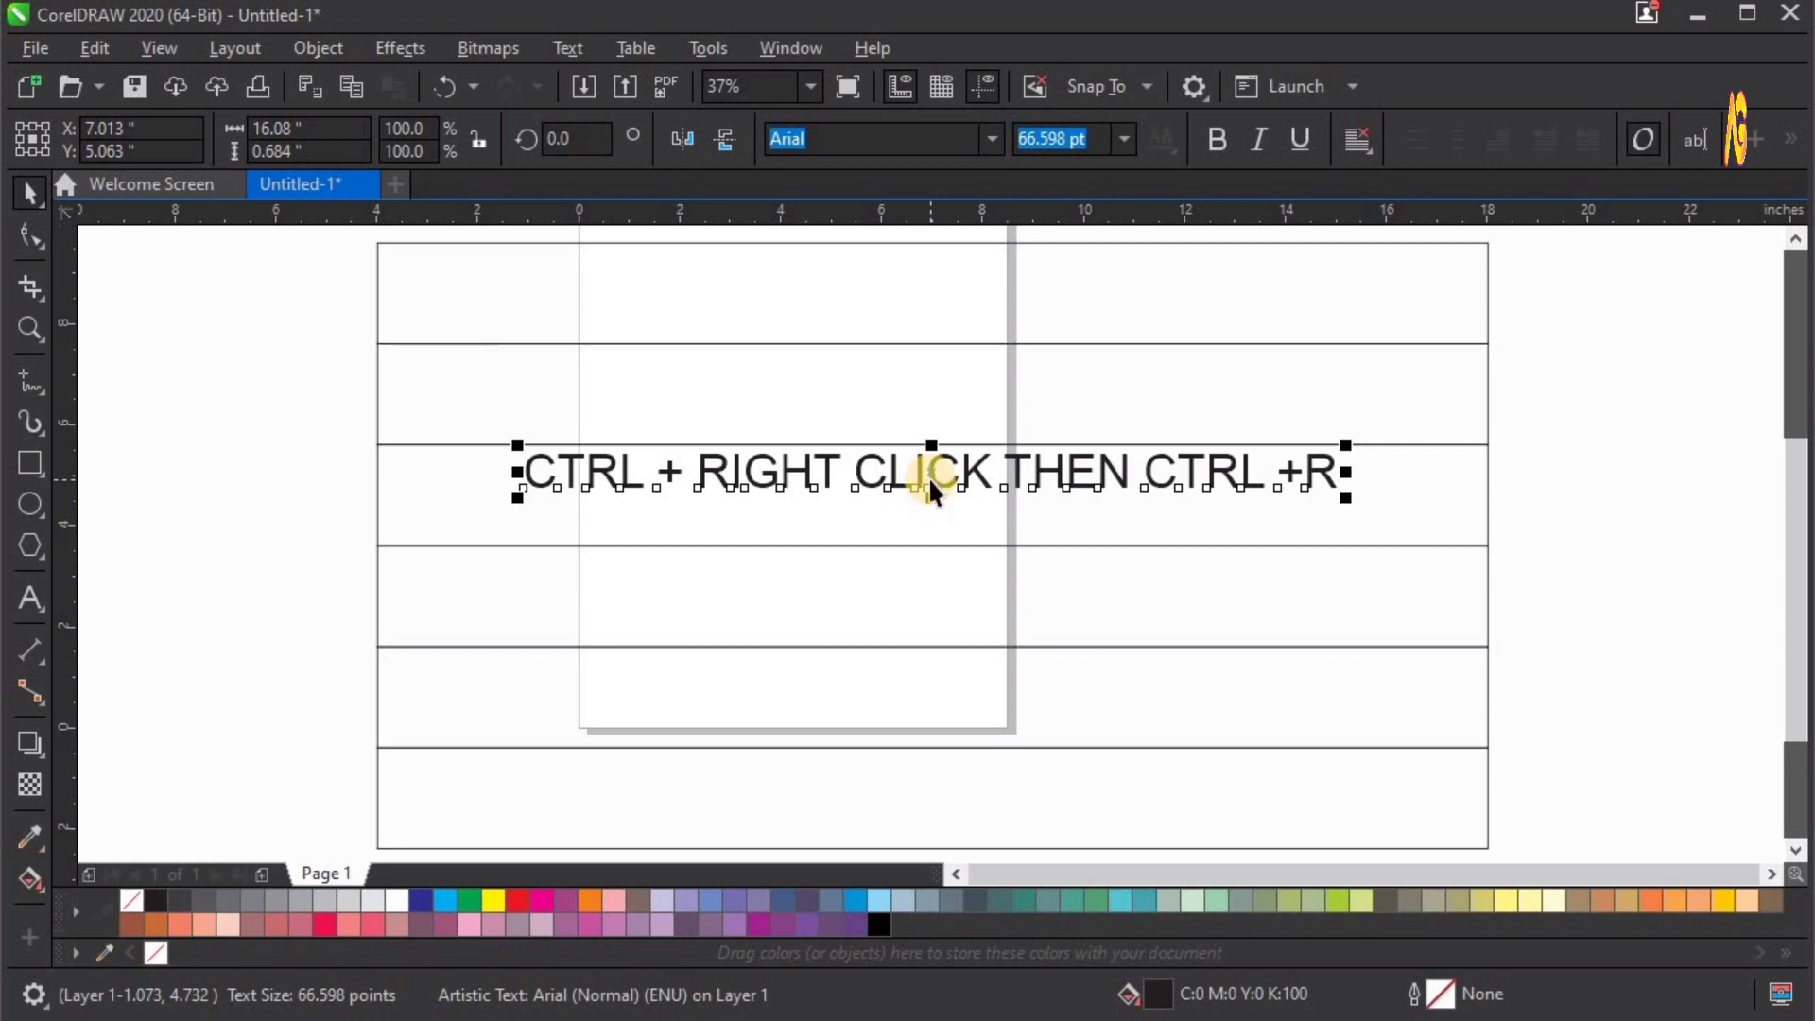
# Step: Delete the instruction text and shorten the second and fifth rectangles at their left ends to about 19.6 in wide
pyautogui.press('Delete')
pyautogui.scroll(-1, 587, 350)
pyautogui.click(535, 366)
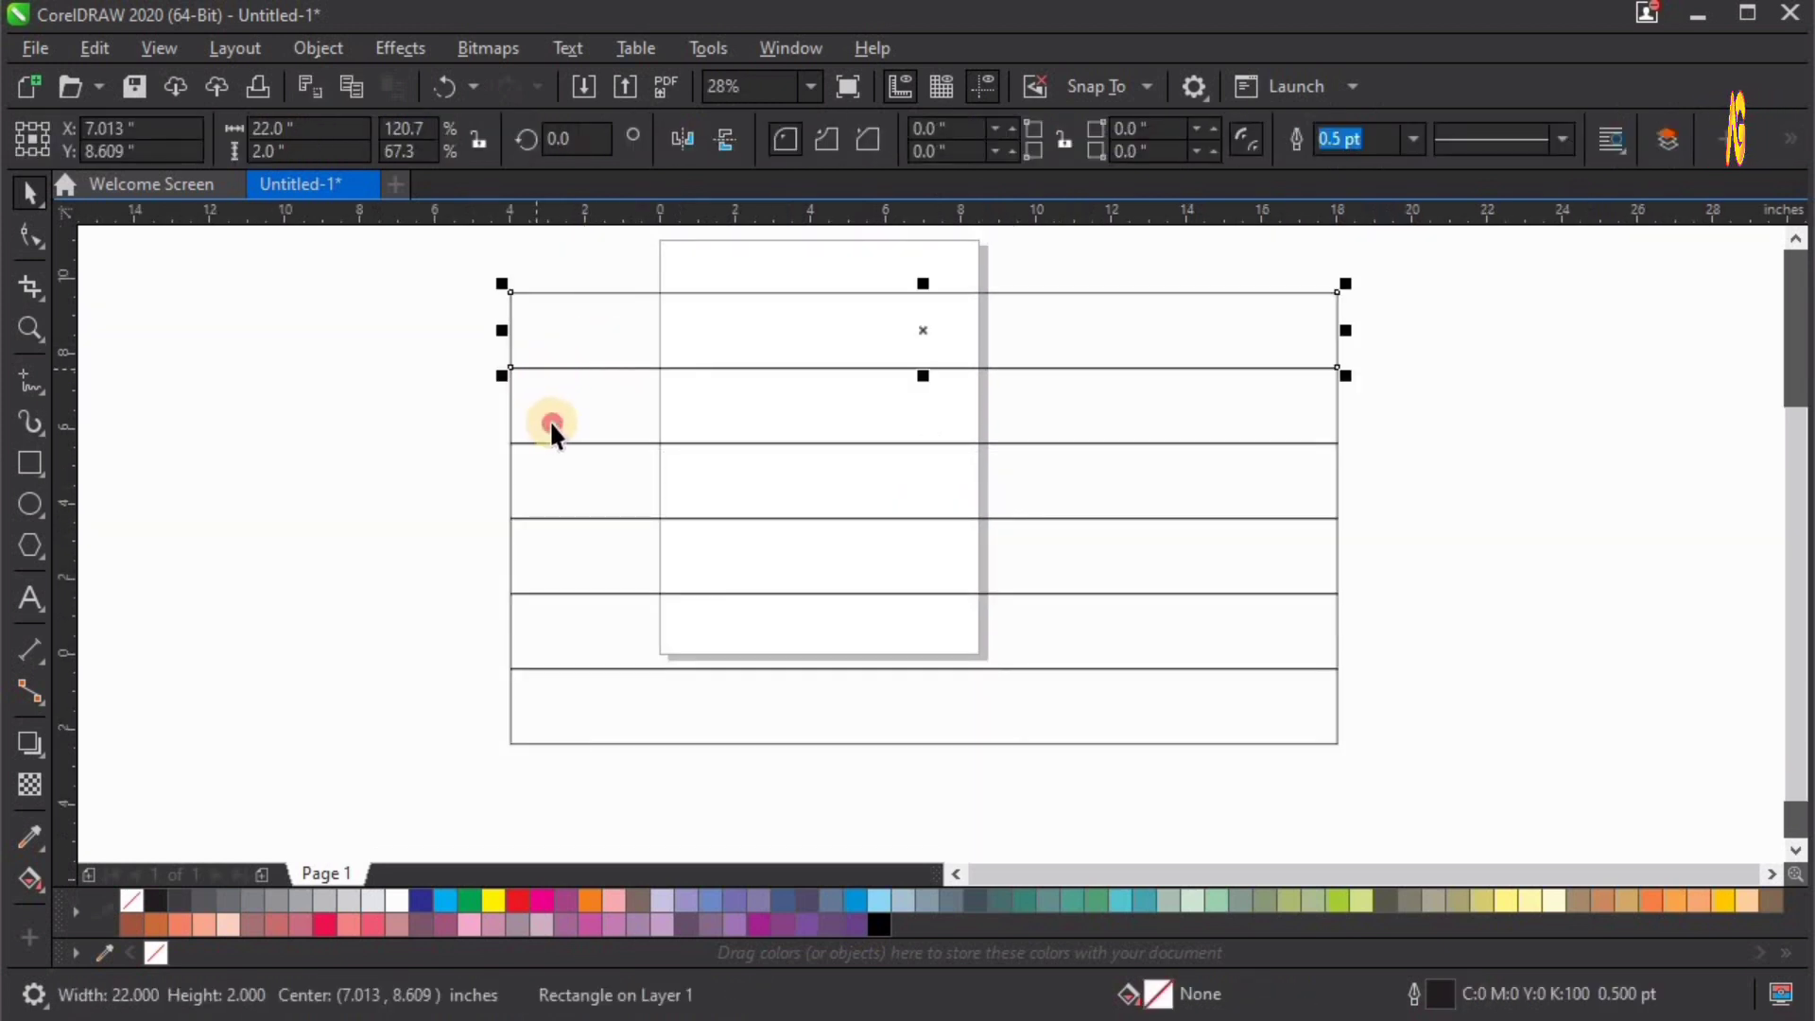
pyautogui.click(551, 430)
pyautogui.keyDown('shift'); pyautogui.click(567, 645); pyautogui.keyUp('shift')
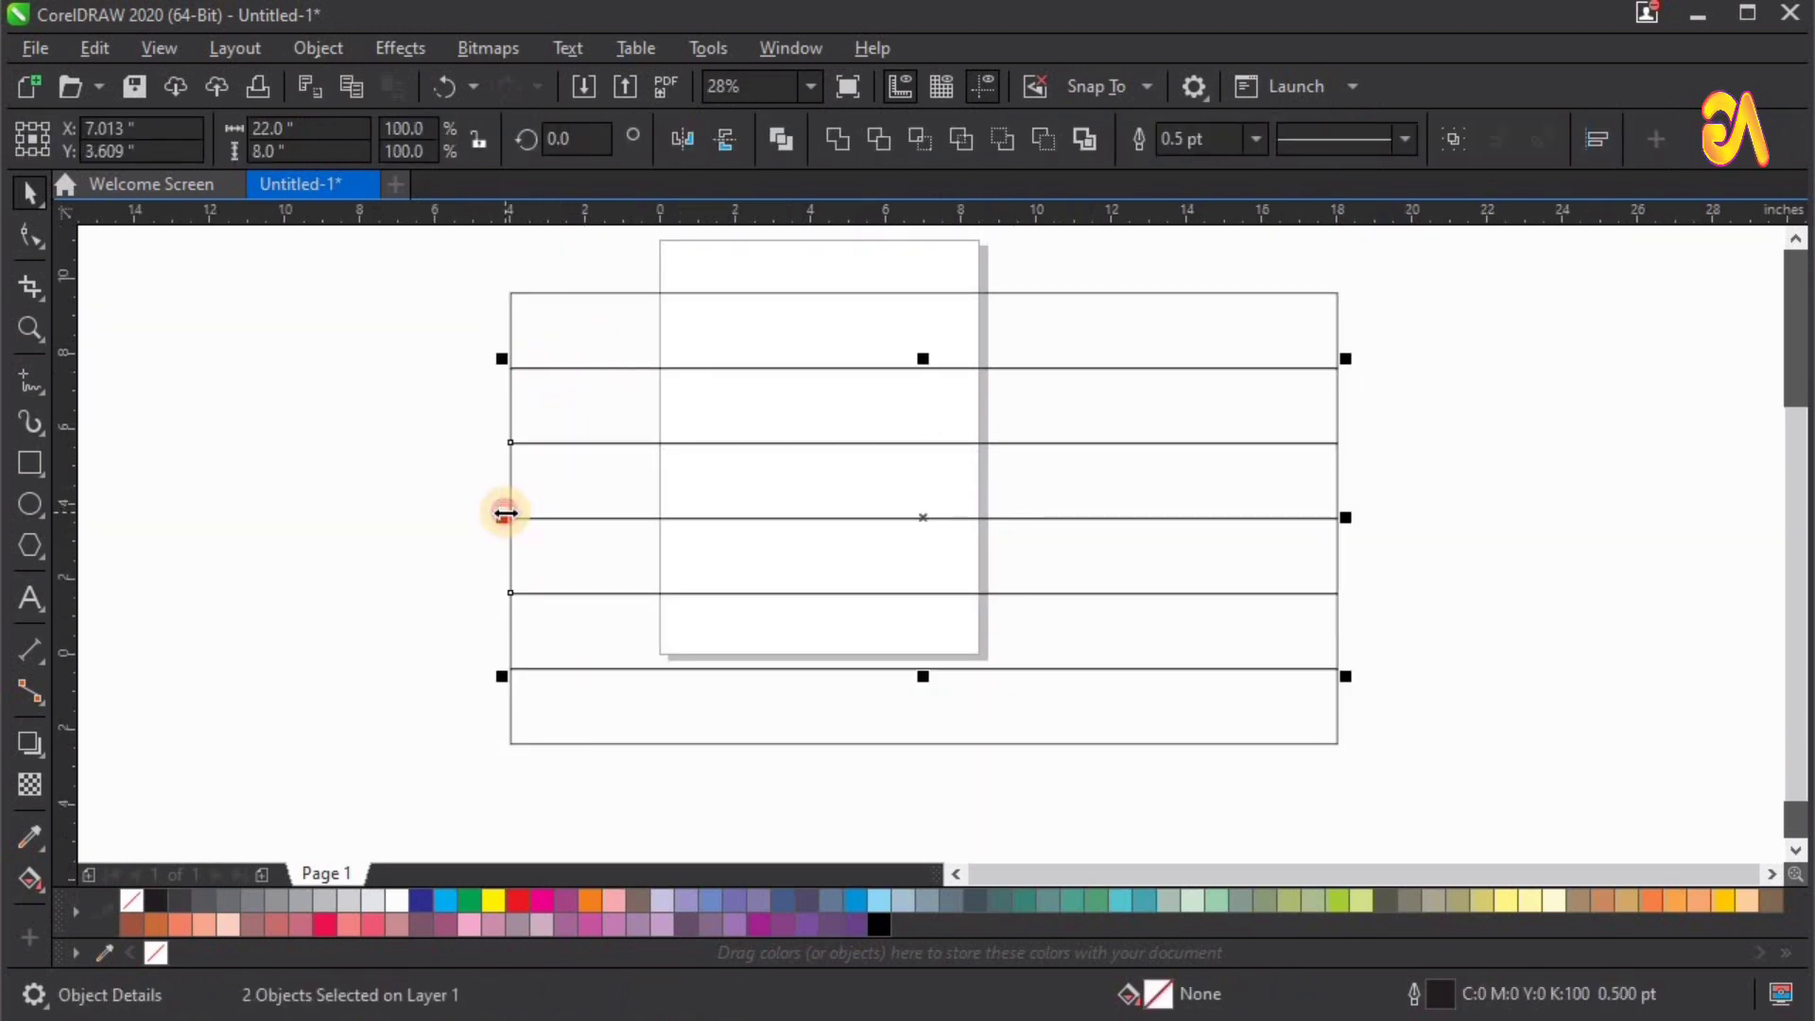
pyautogui.moveTo(506, 513); pyautogui.dragTo(600, 519)
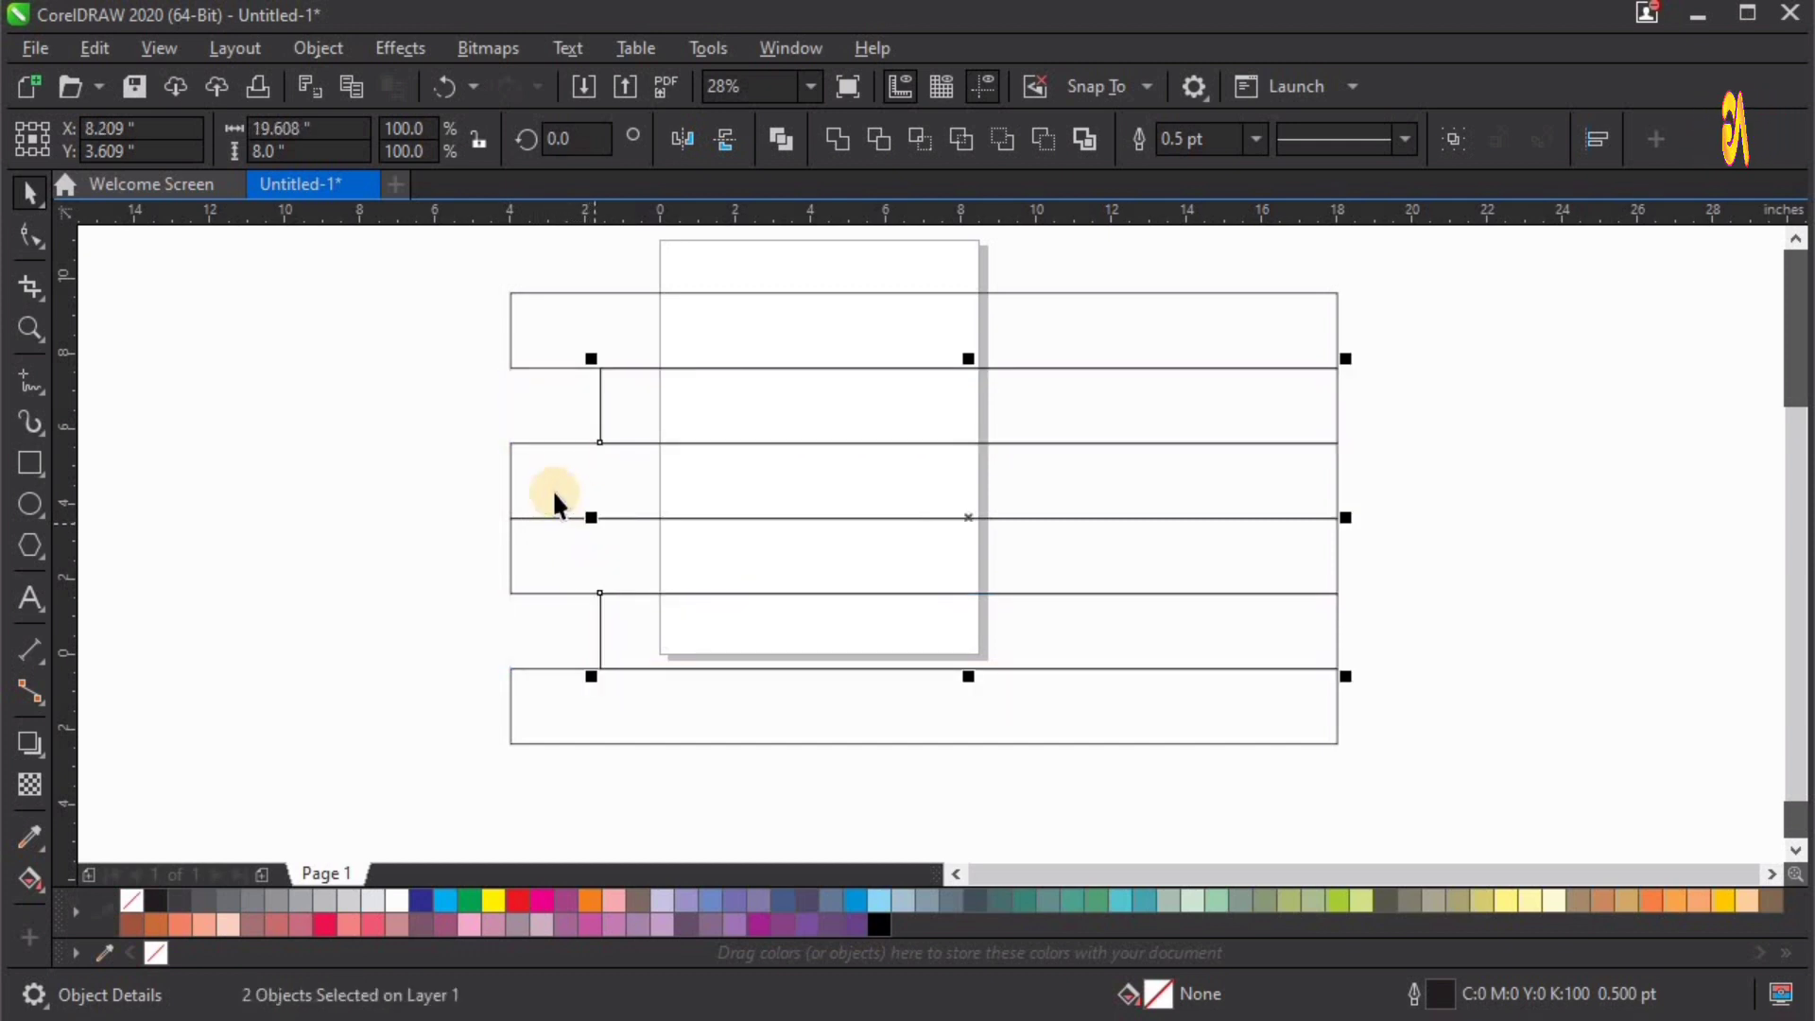
# Step: Shorten the third and fourth rectangles at their left ends by different amounts to stagger the stack
pyautogui.click(503, 487)
pyautogui.moveTo(503, 487); pyautogui.dragTo(543, 557)
pyautogui.click(503, 567)
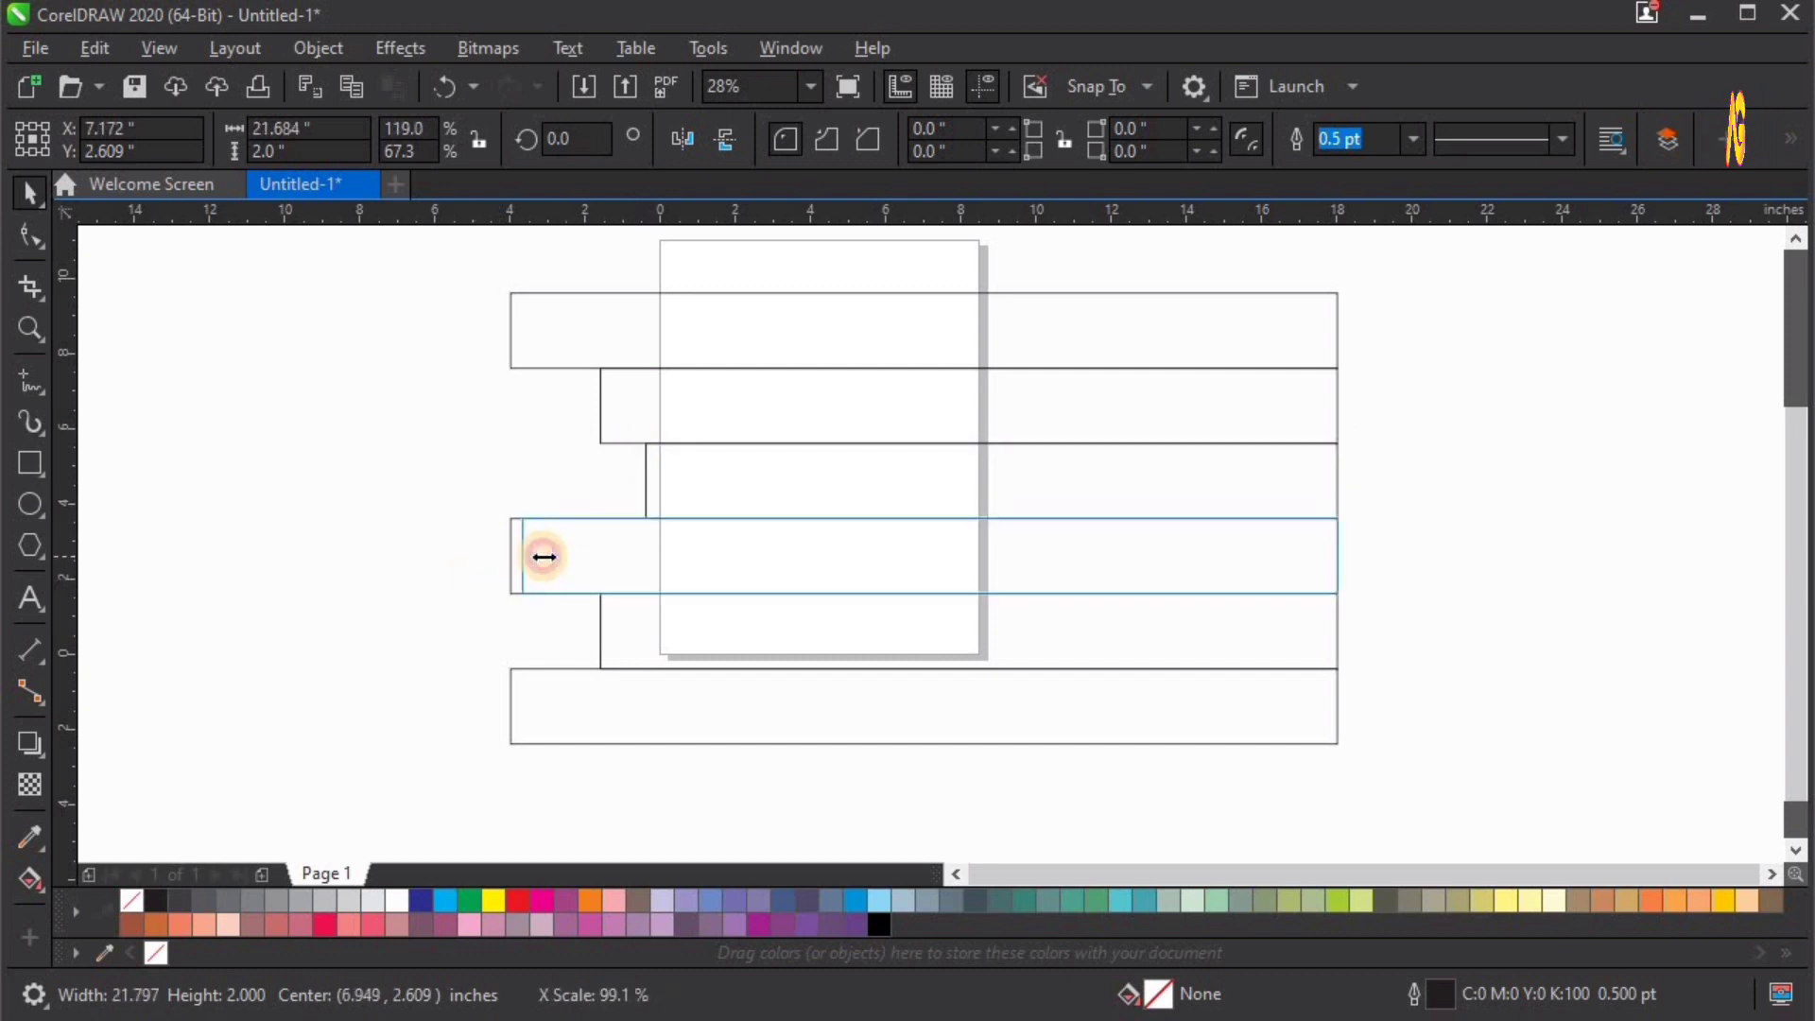
# Step: Shorten the bottom rectangle at its left end to about 21.1 in wide and adjust the fourth one to about 21.3 in
pyautogui.click(509, 330)
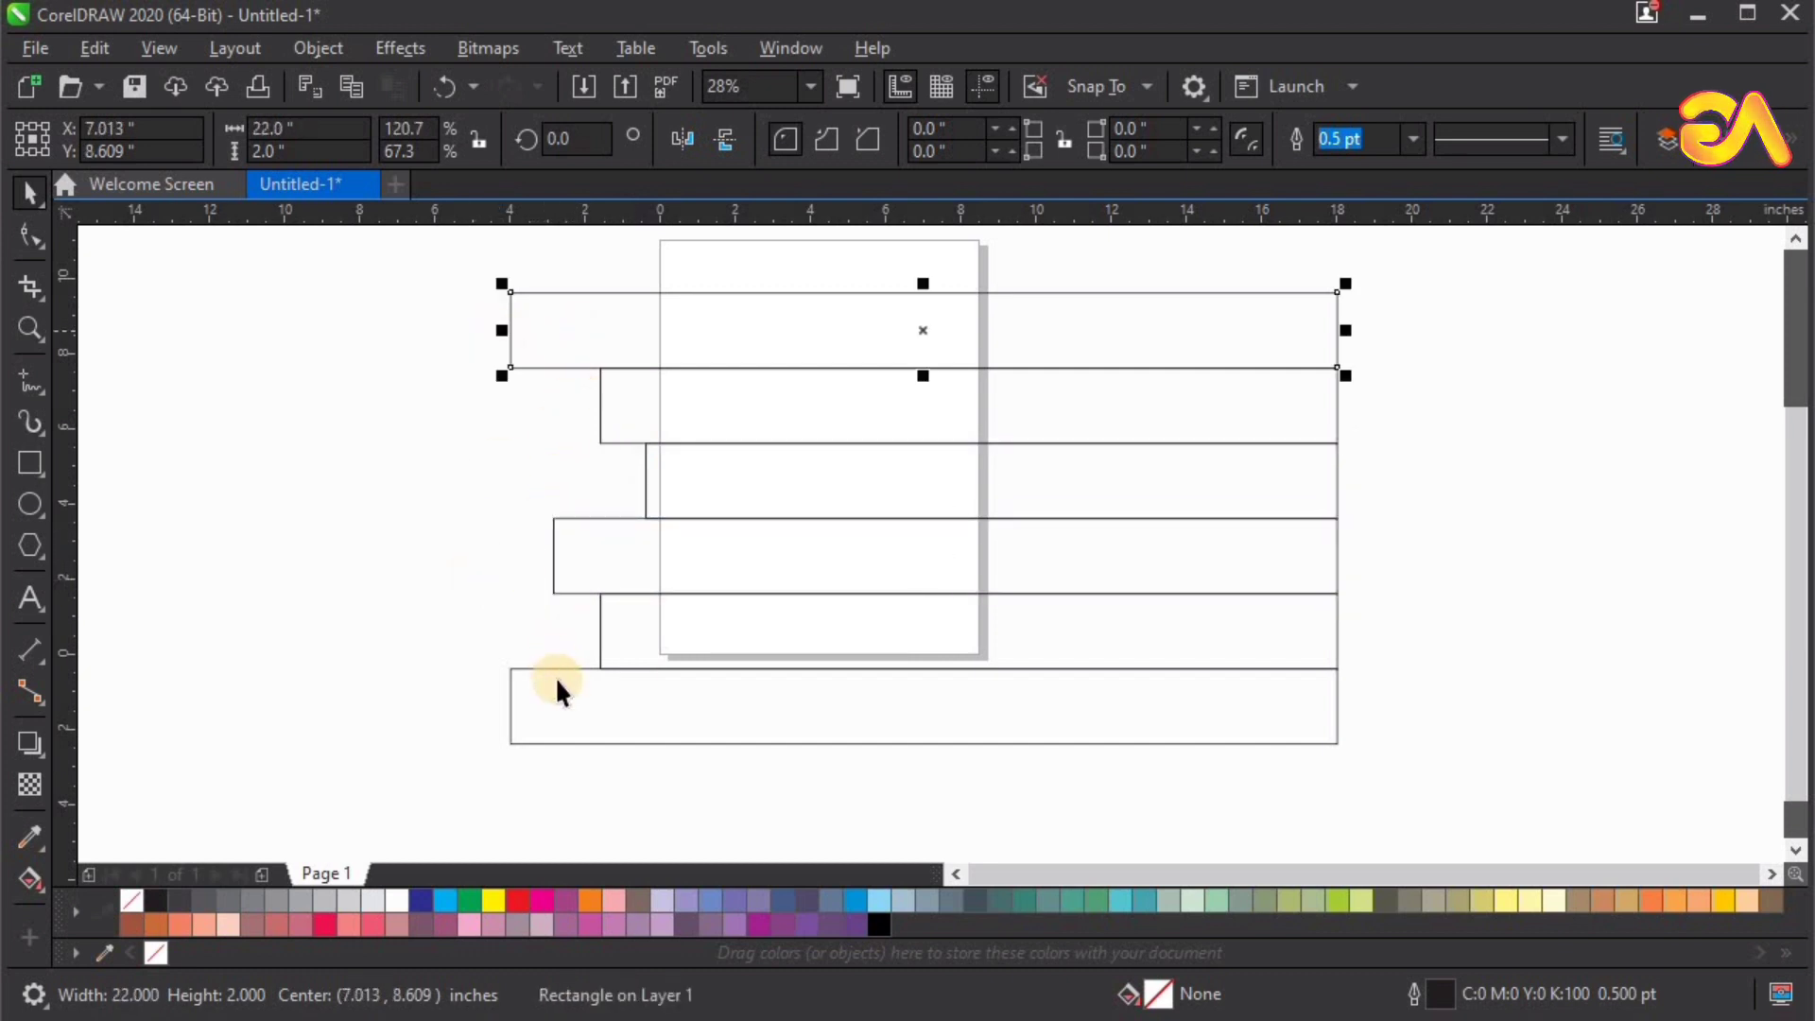
pyautogui.click(512, 707)
pyautogui.moveTo(504, 707); pyautogui.dragTo(545, 707)
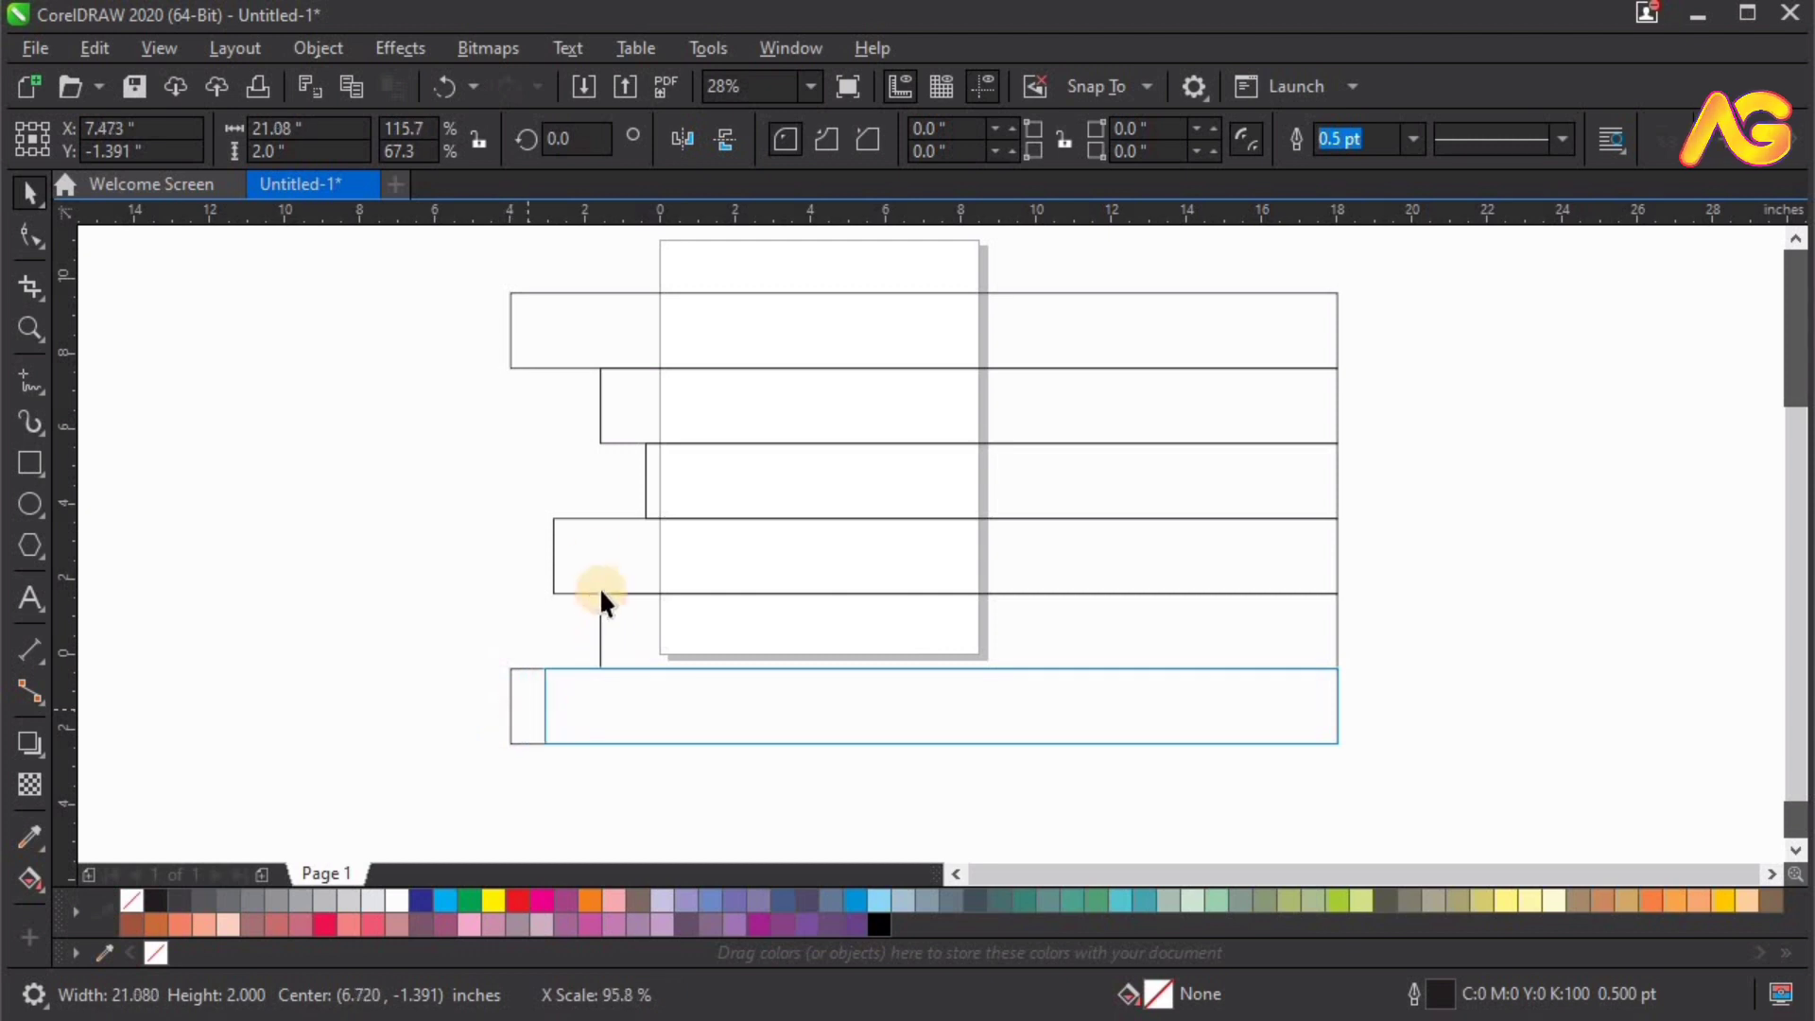
pyautogui.click(543, 558)
pyautogui.moveTo(542, 557); pyautogui.dragTo(537, 558)
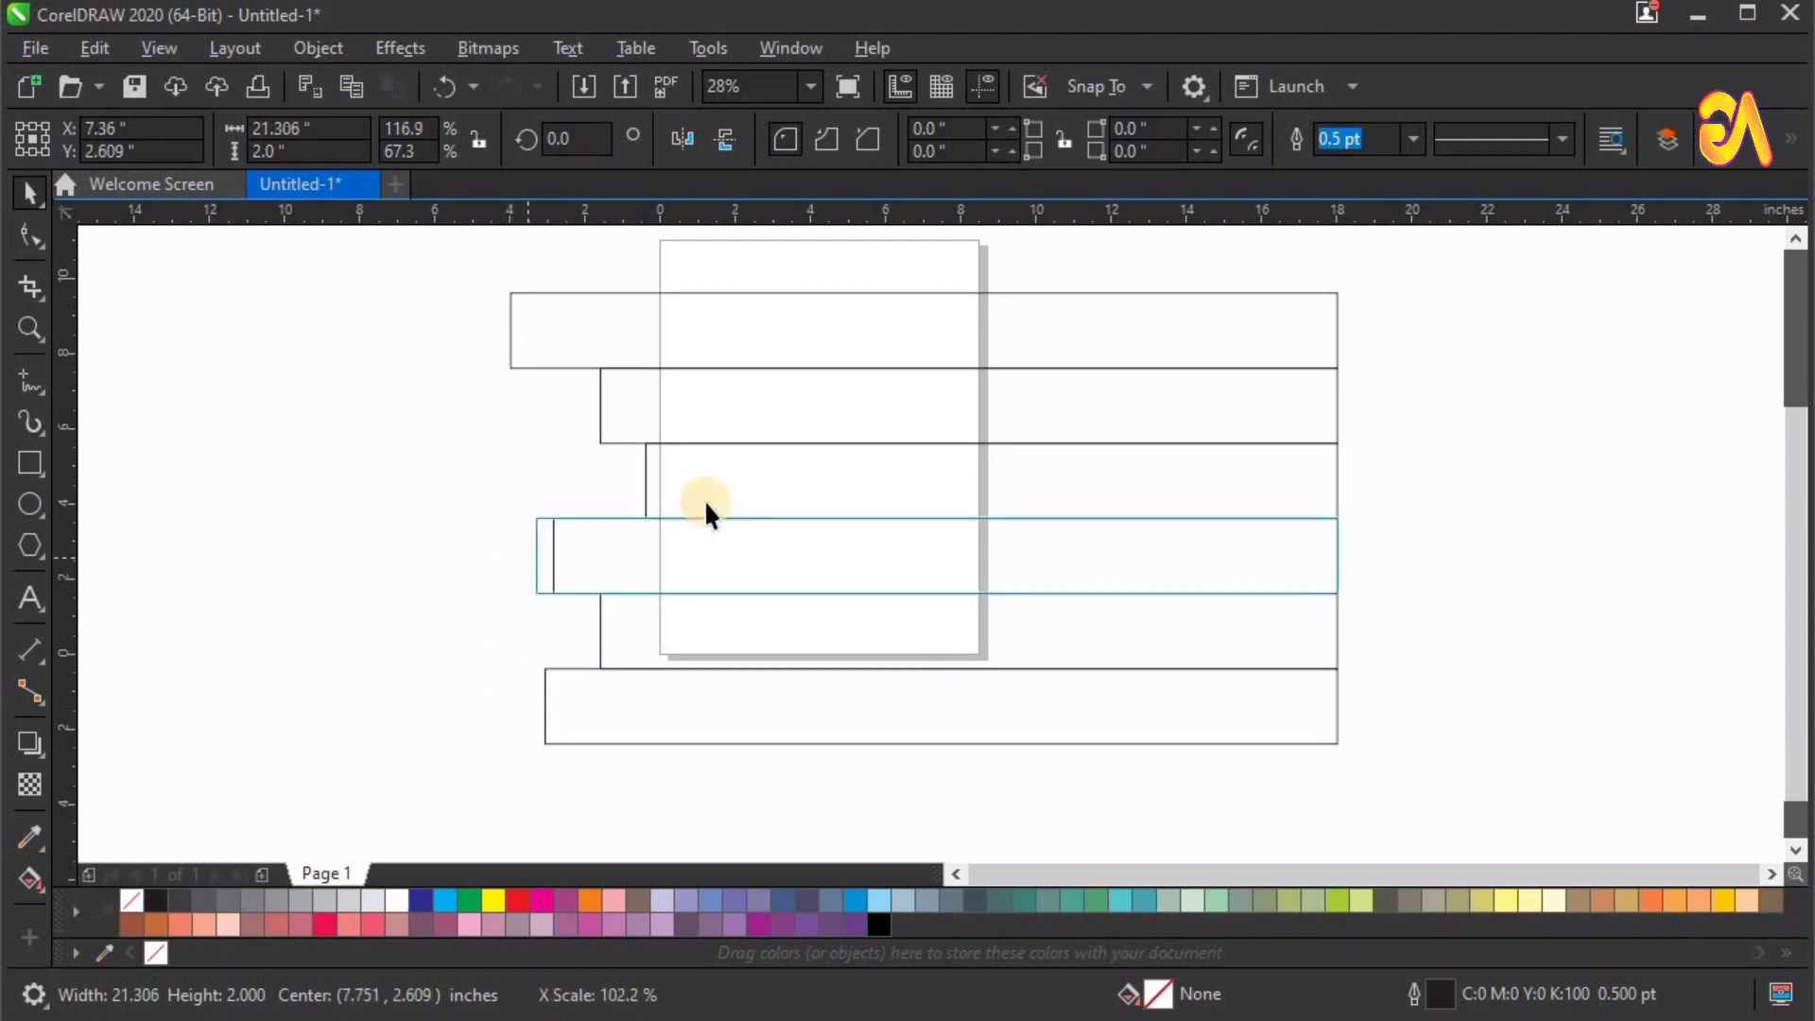
# Step: Shorten the third rectangle further until its left end lines up with the page's left edge
pyautogui.click(697, 482)
pyautogui.click(653, 421)
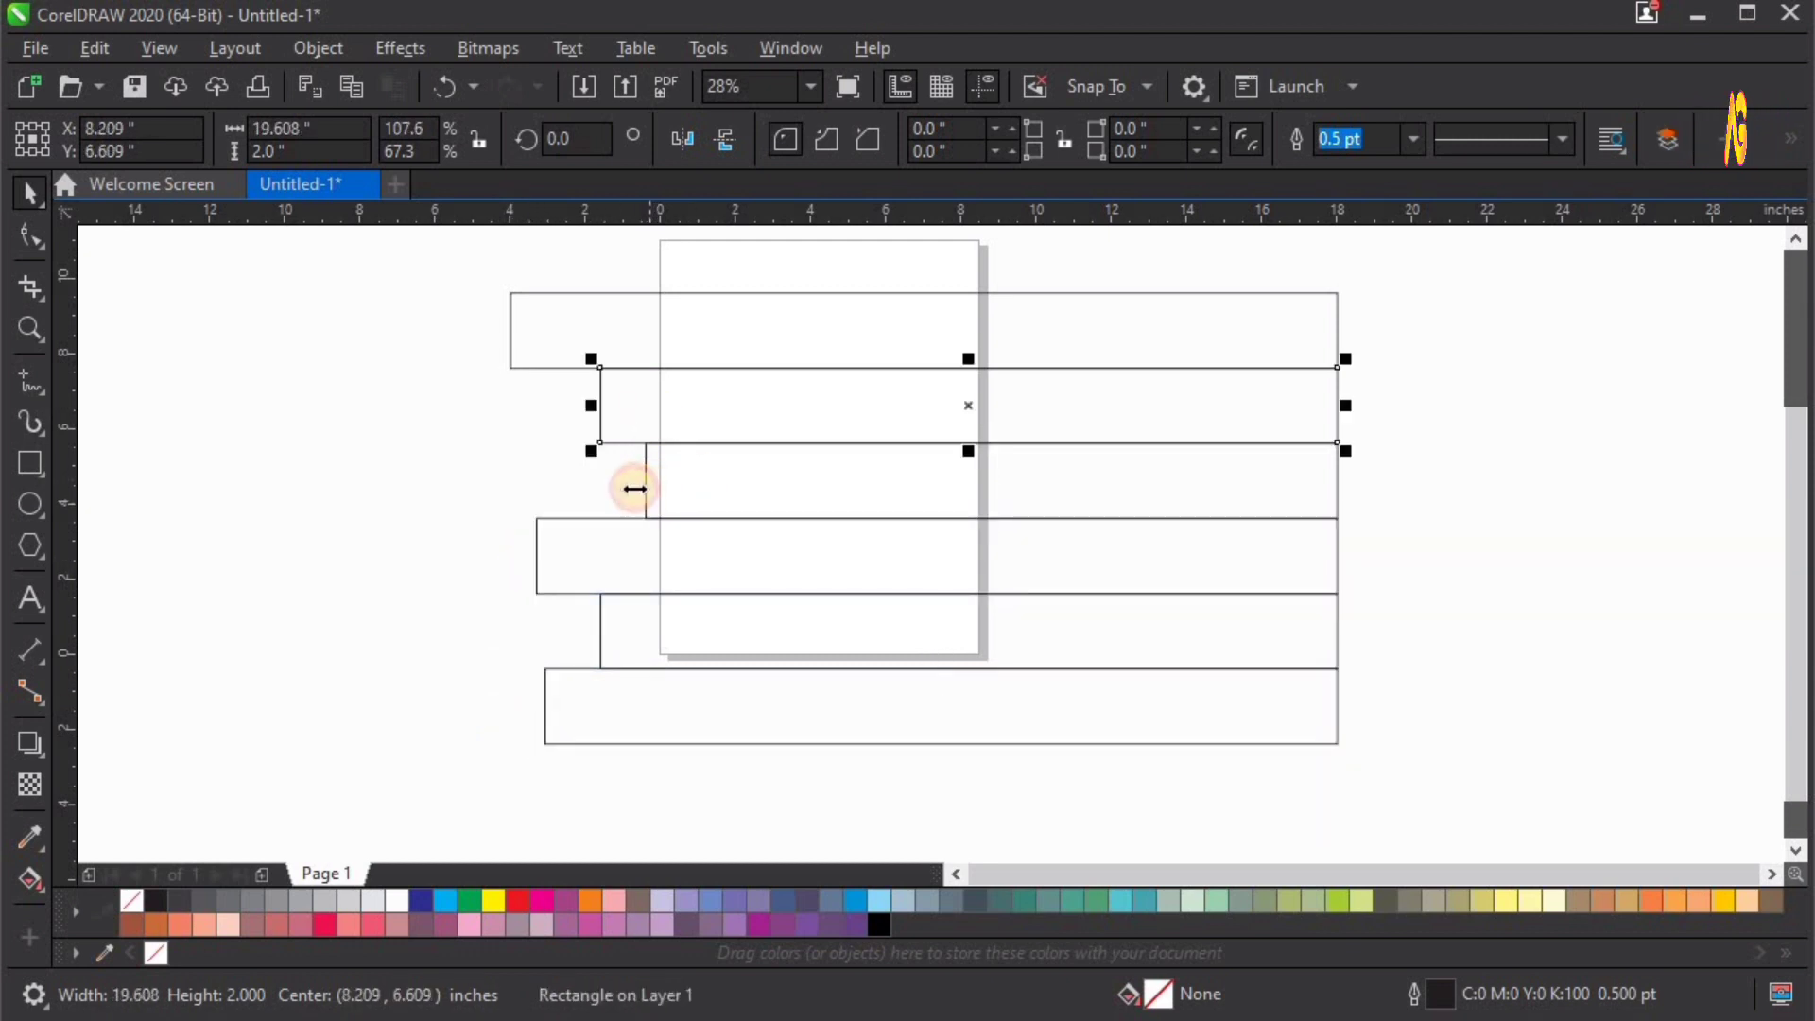
pyautogui.click(645, 482)
pyautogui.moveTo(647, 481); pyautogui.dragTo(650, 480)
pyautogui.click(416, 508)
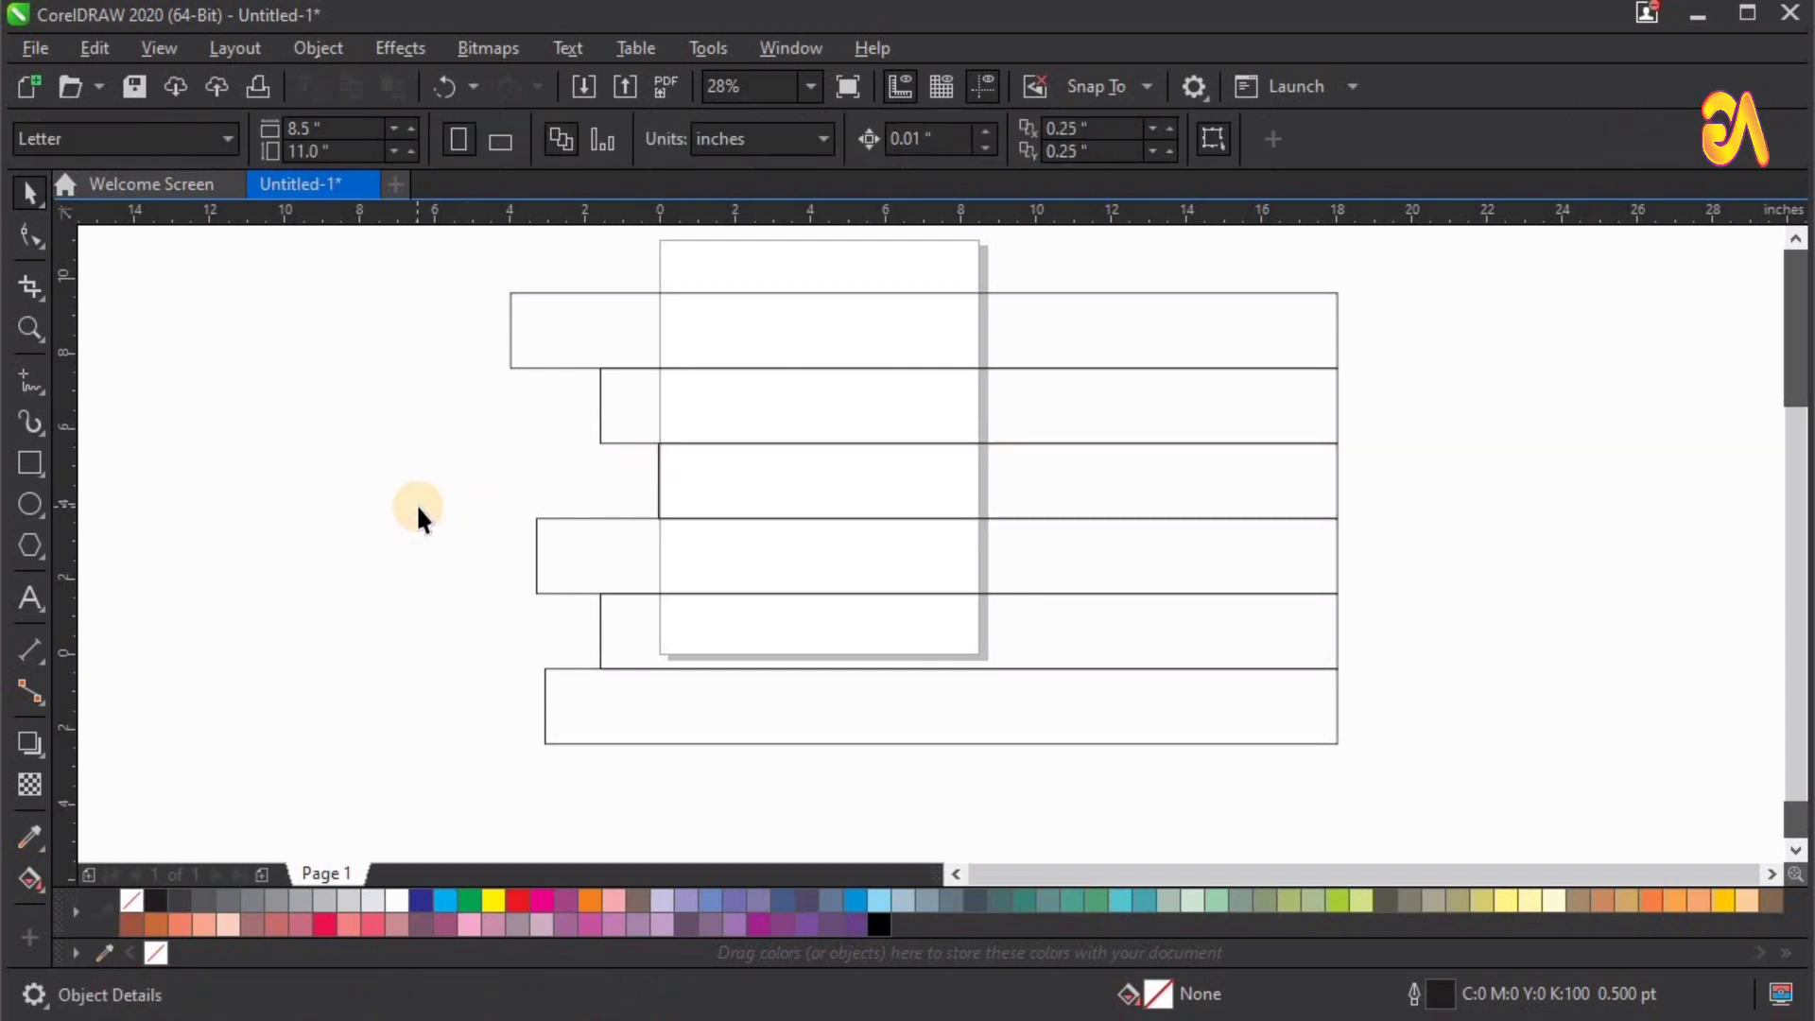
# Step: Draw a circle over the rectangles' left ends and set its diameter to 22 in with proportions locked
pyautogui.click(29, 504)
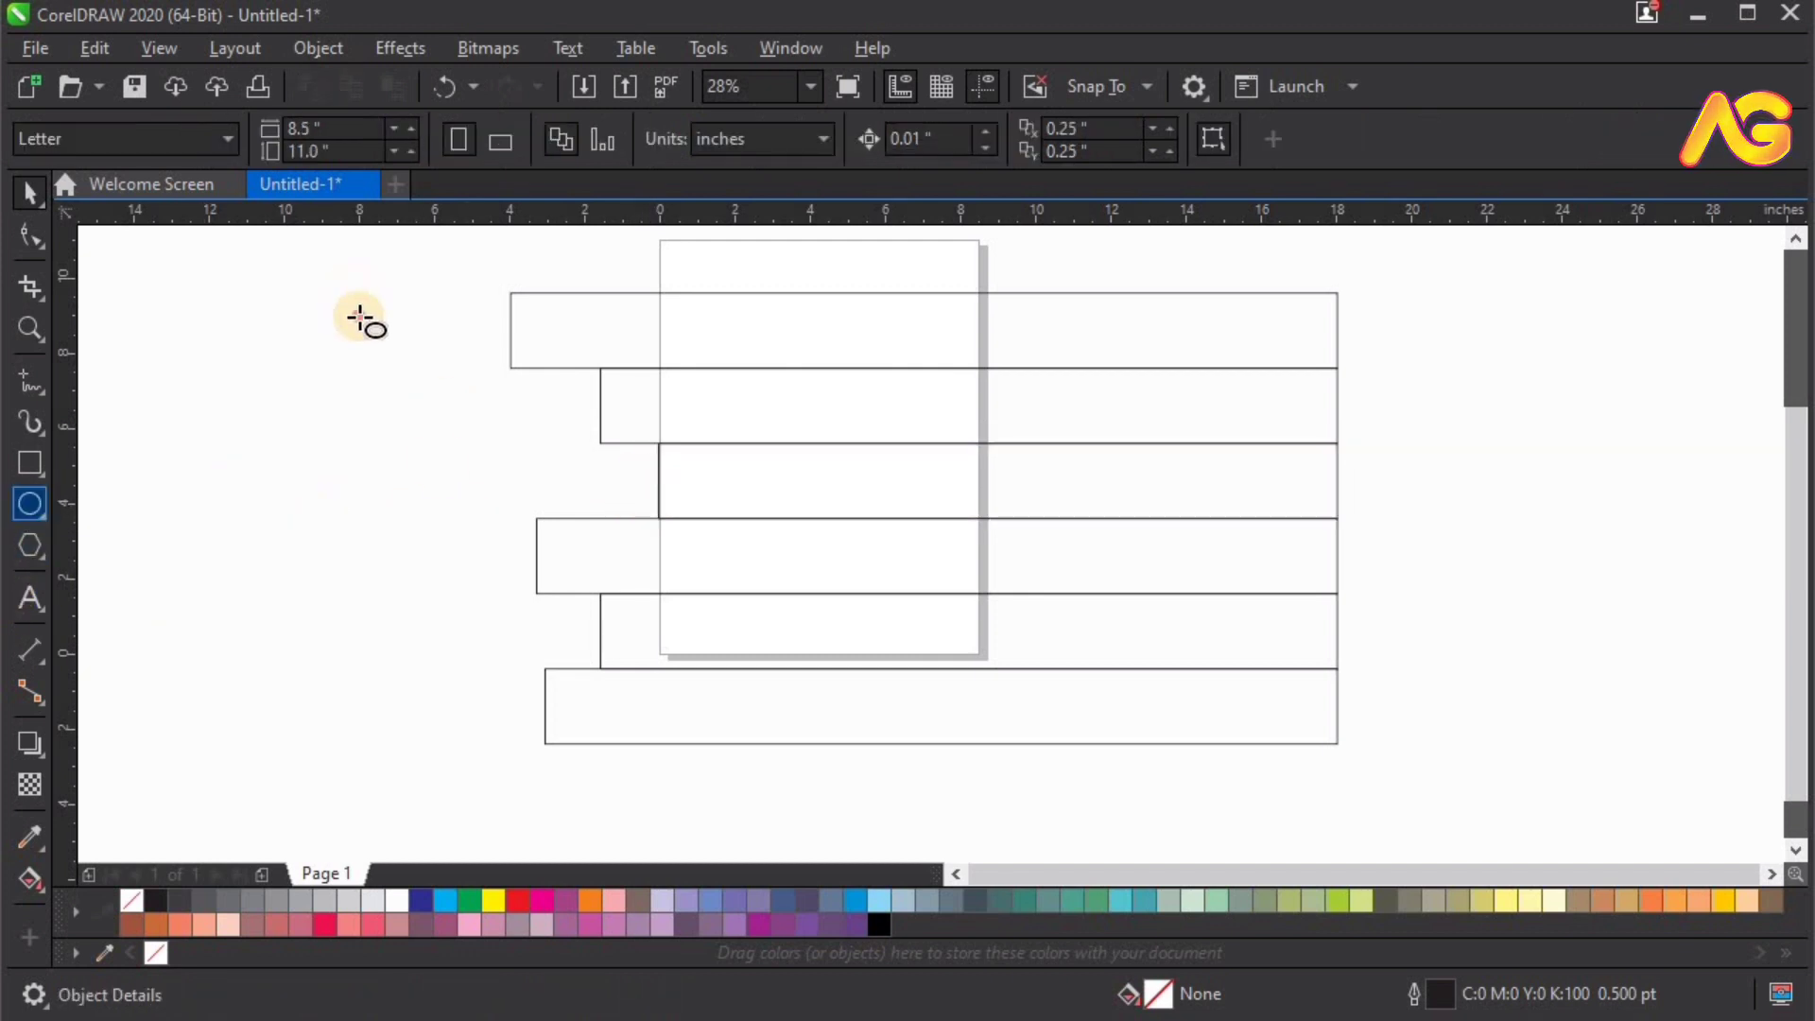
pyautogui.moveTo(343, 287); pyautogui.dragTo(800, 744)
pyautogui.click(478, 141)
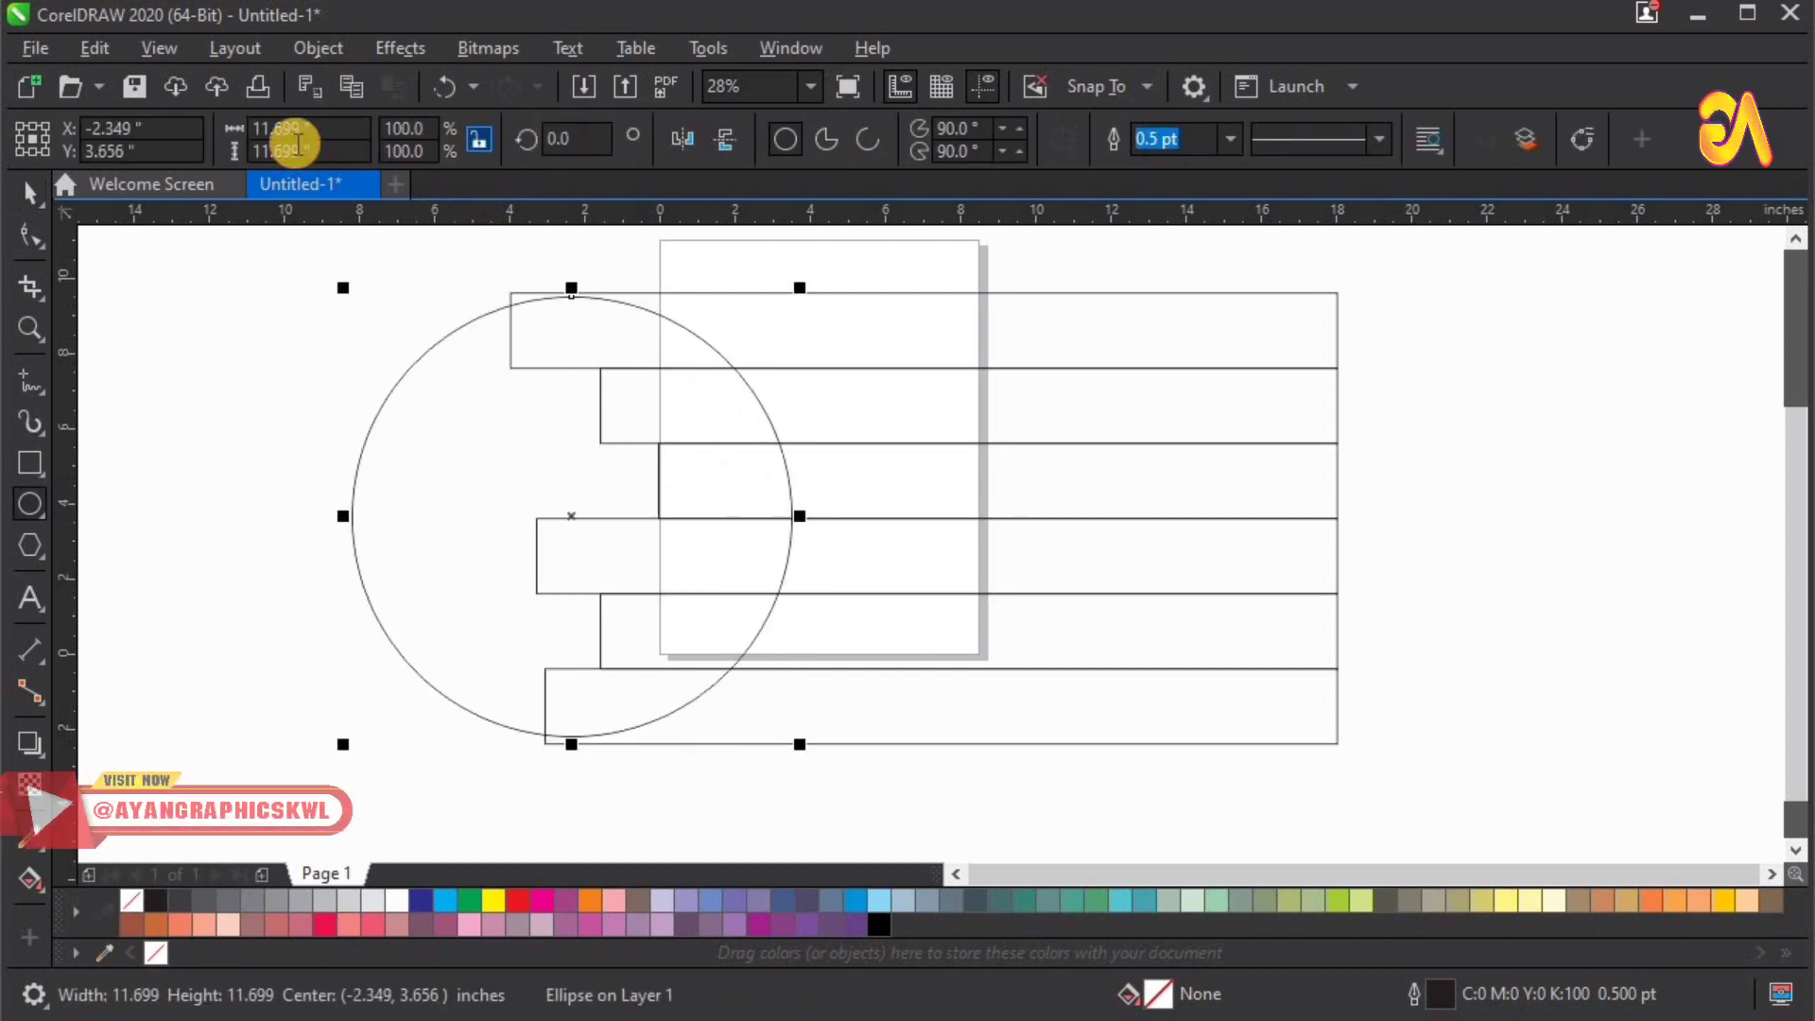
pyautogui.click(288, 129)
pyautogui.write('2')
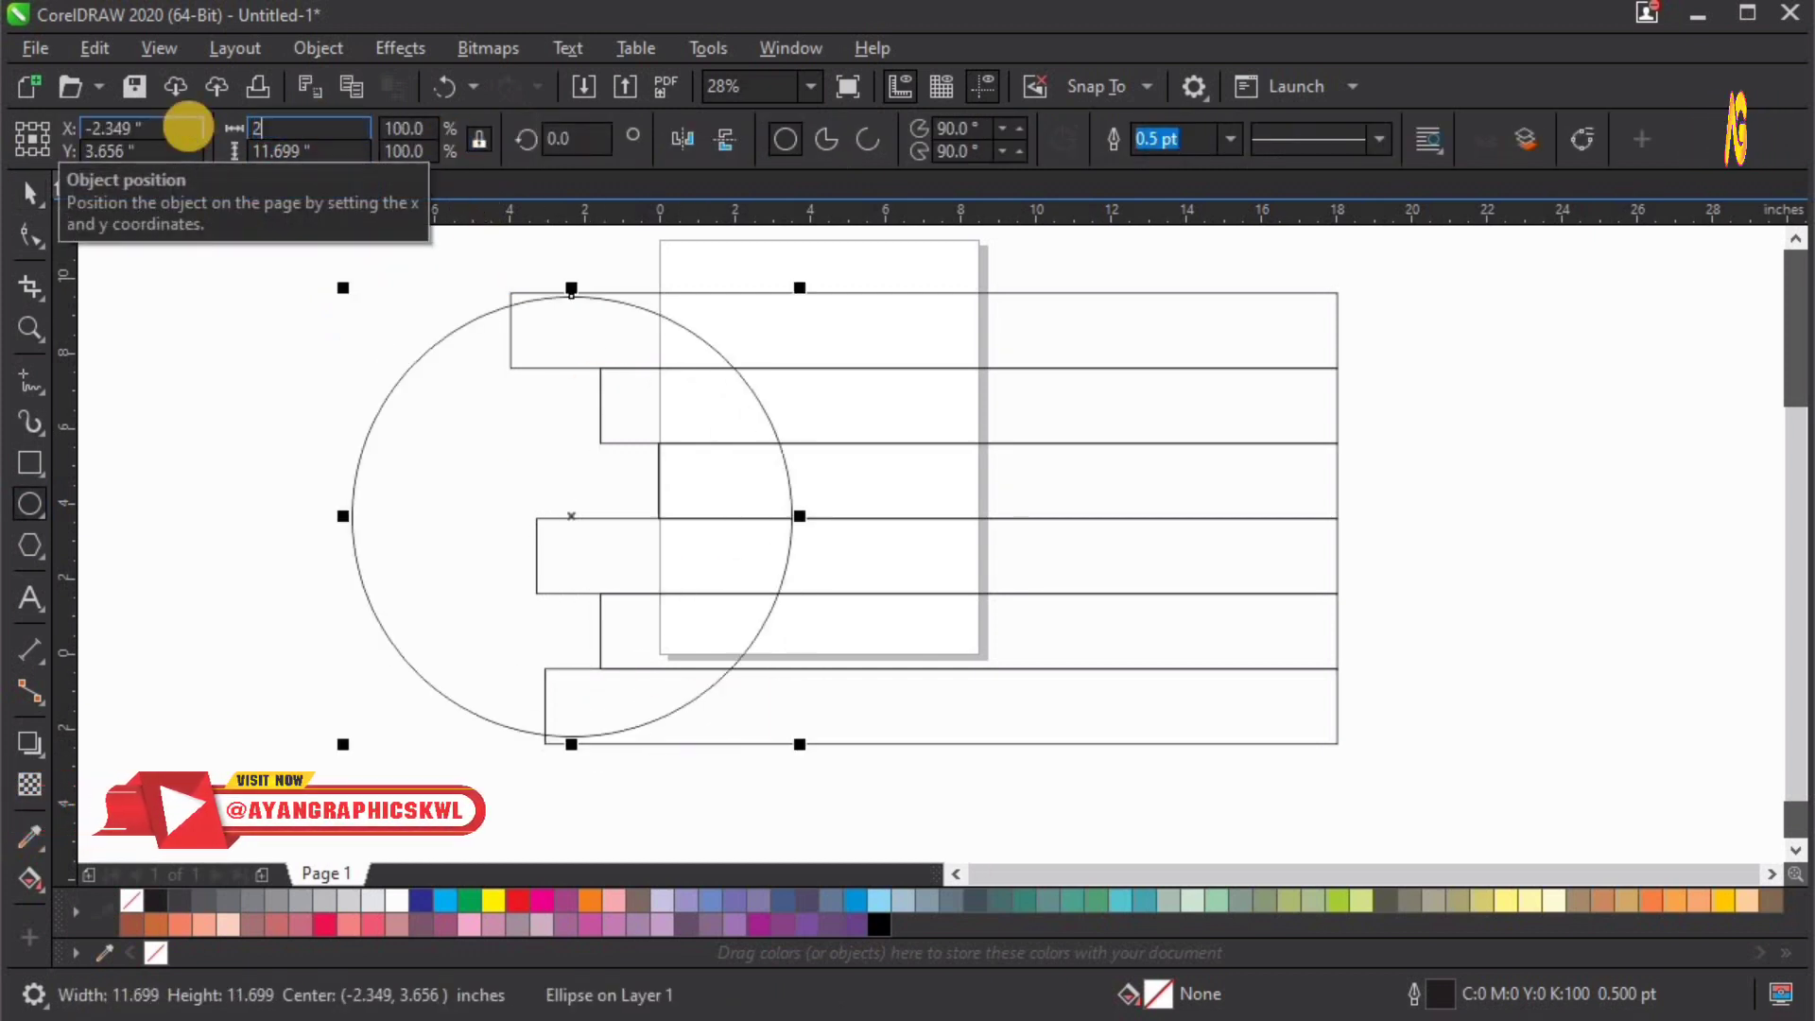
pyautogui.write('2')
pyautogui.press('Return')
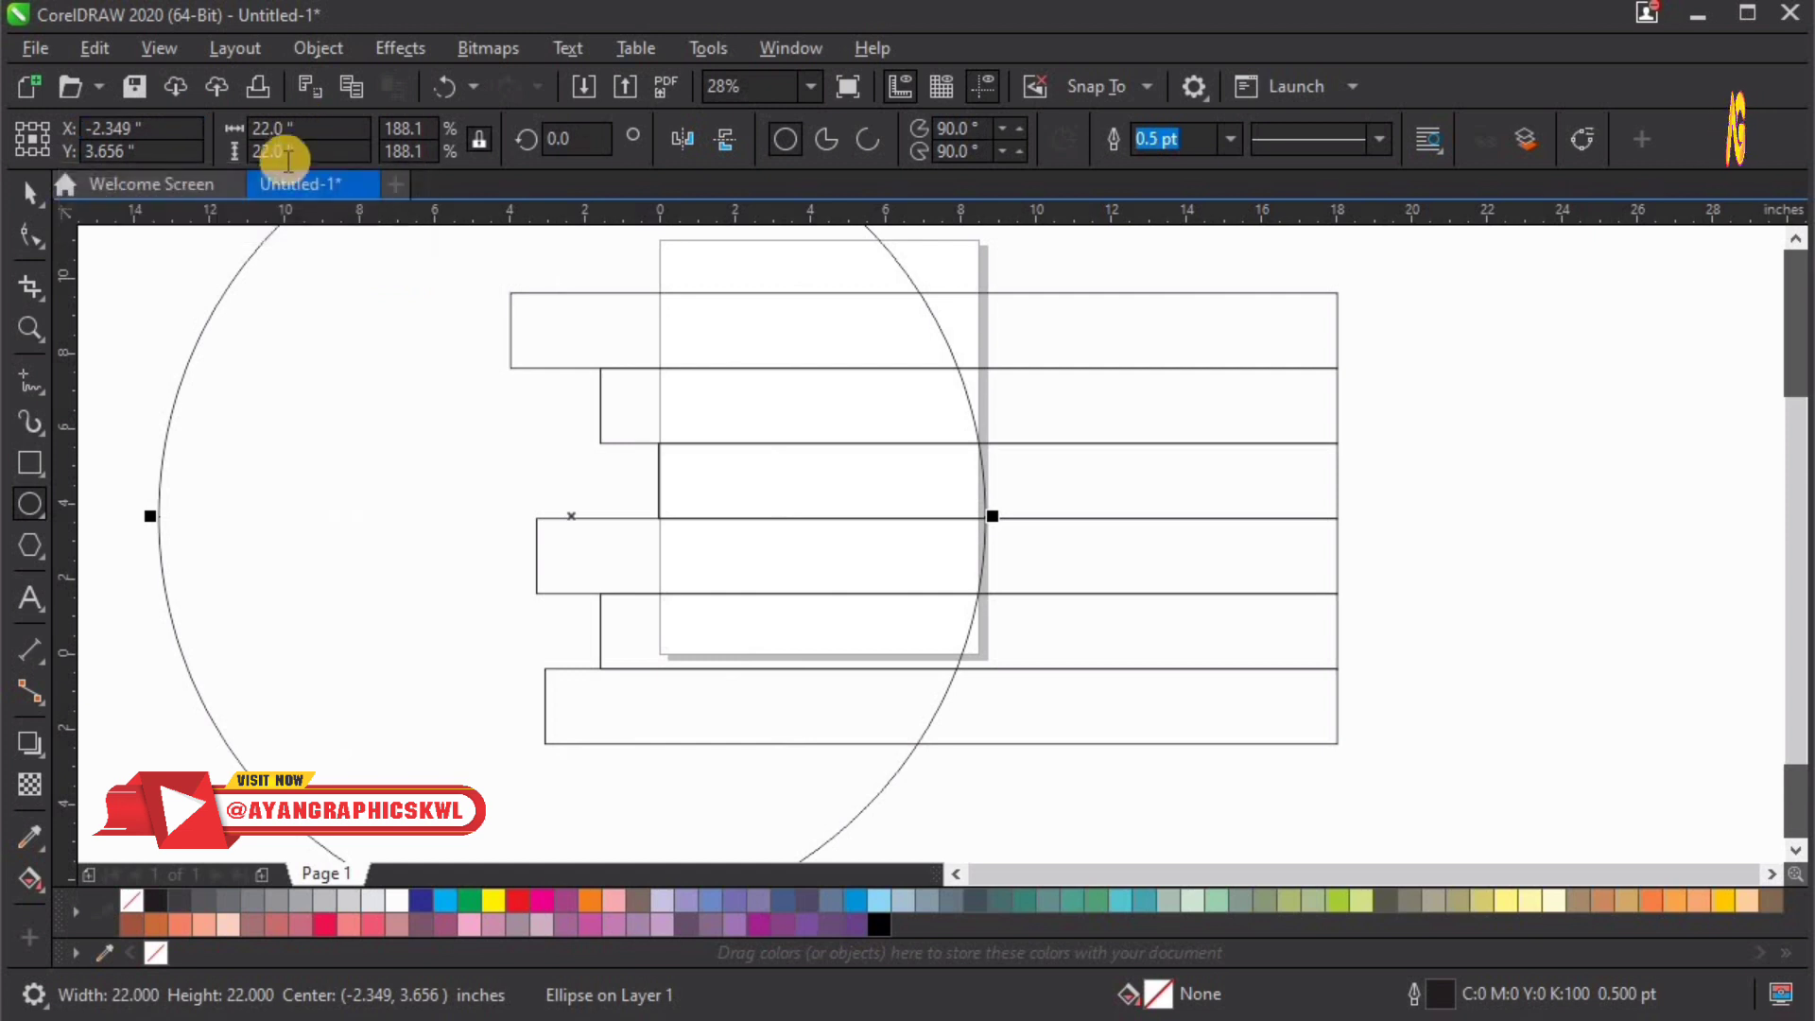
# Step: Group the six rectangles and align the circle's centre with the vertical middle of the group
pyautogui.scroll(-4, 547, 454)
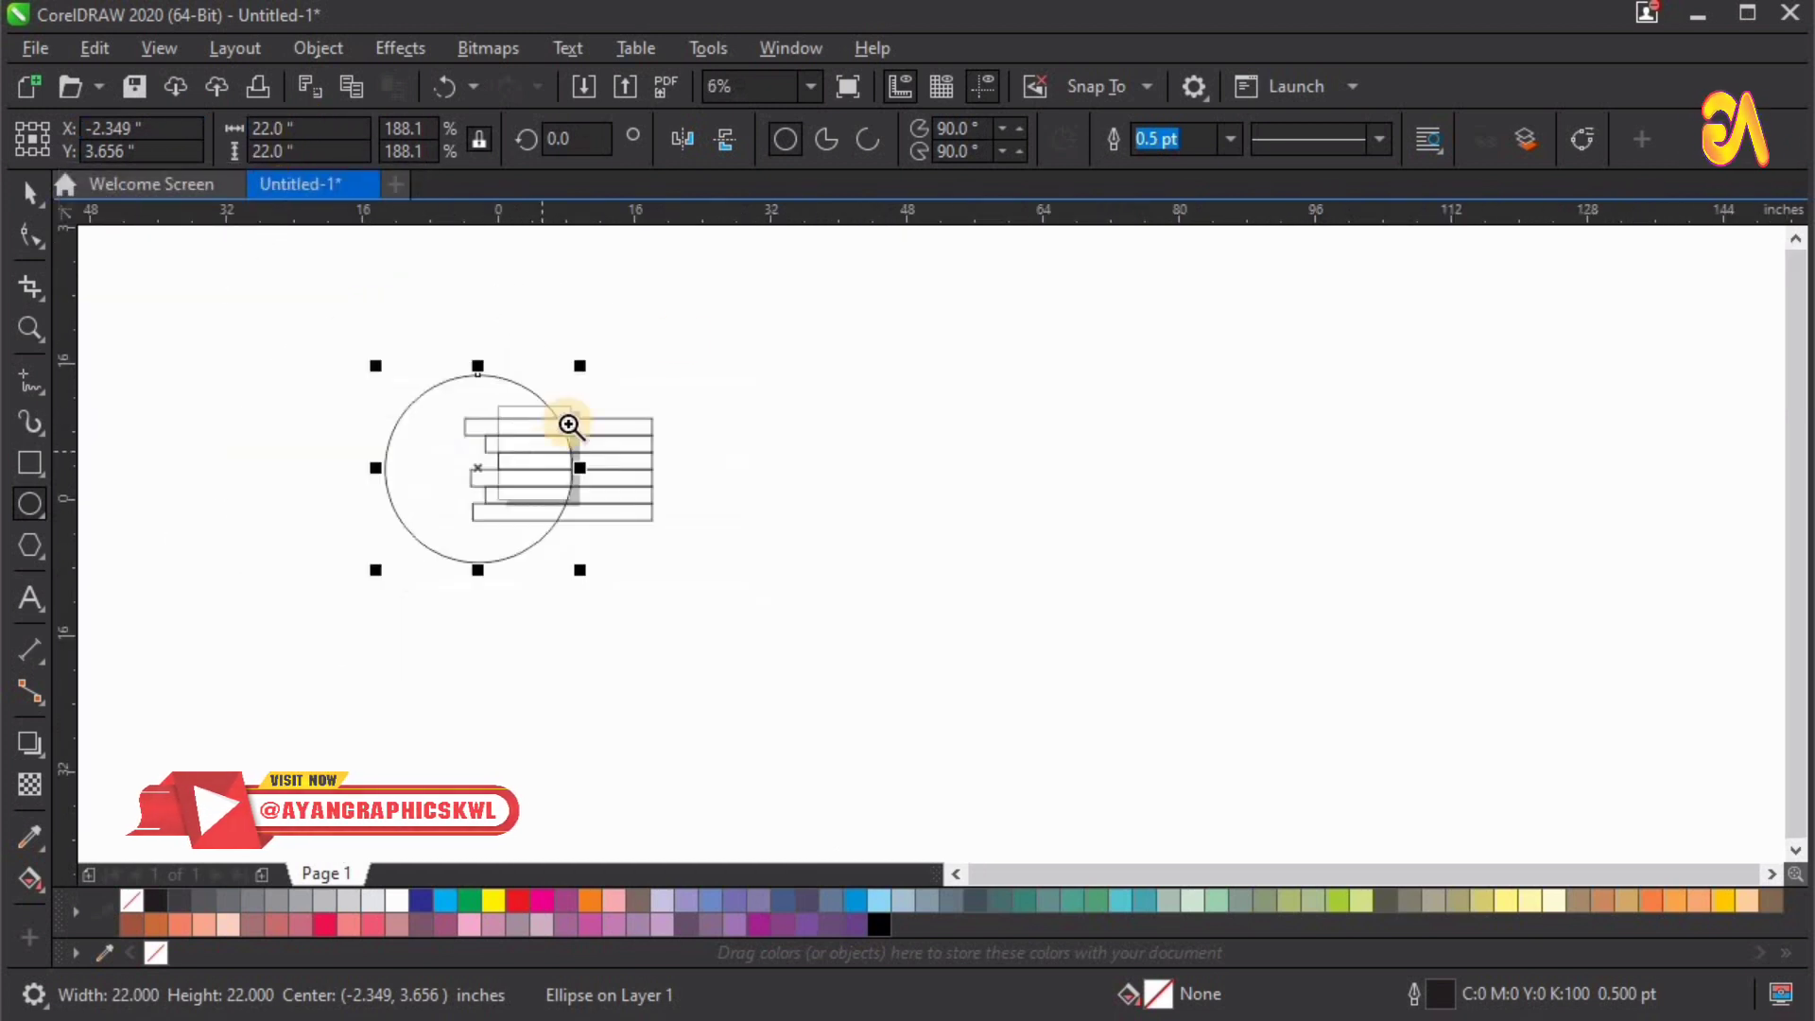
pyautogui.press('z')
pyautogui.moveTo(369, 608); pyautogui.dragTo(697, 331)
pyautogui.press('space')
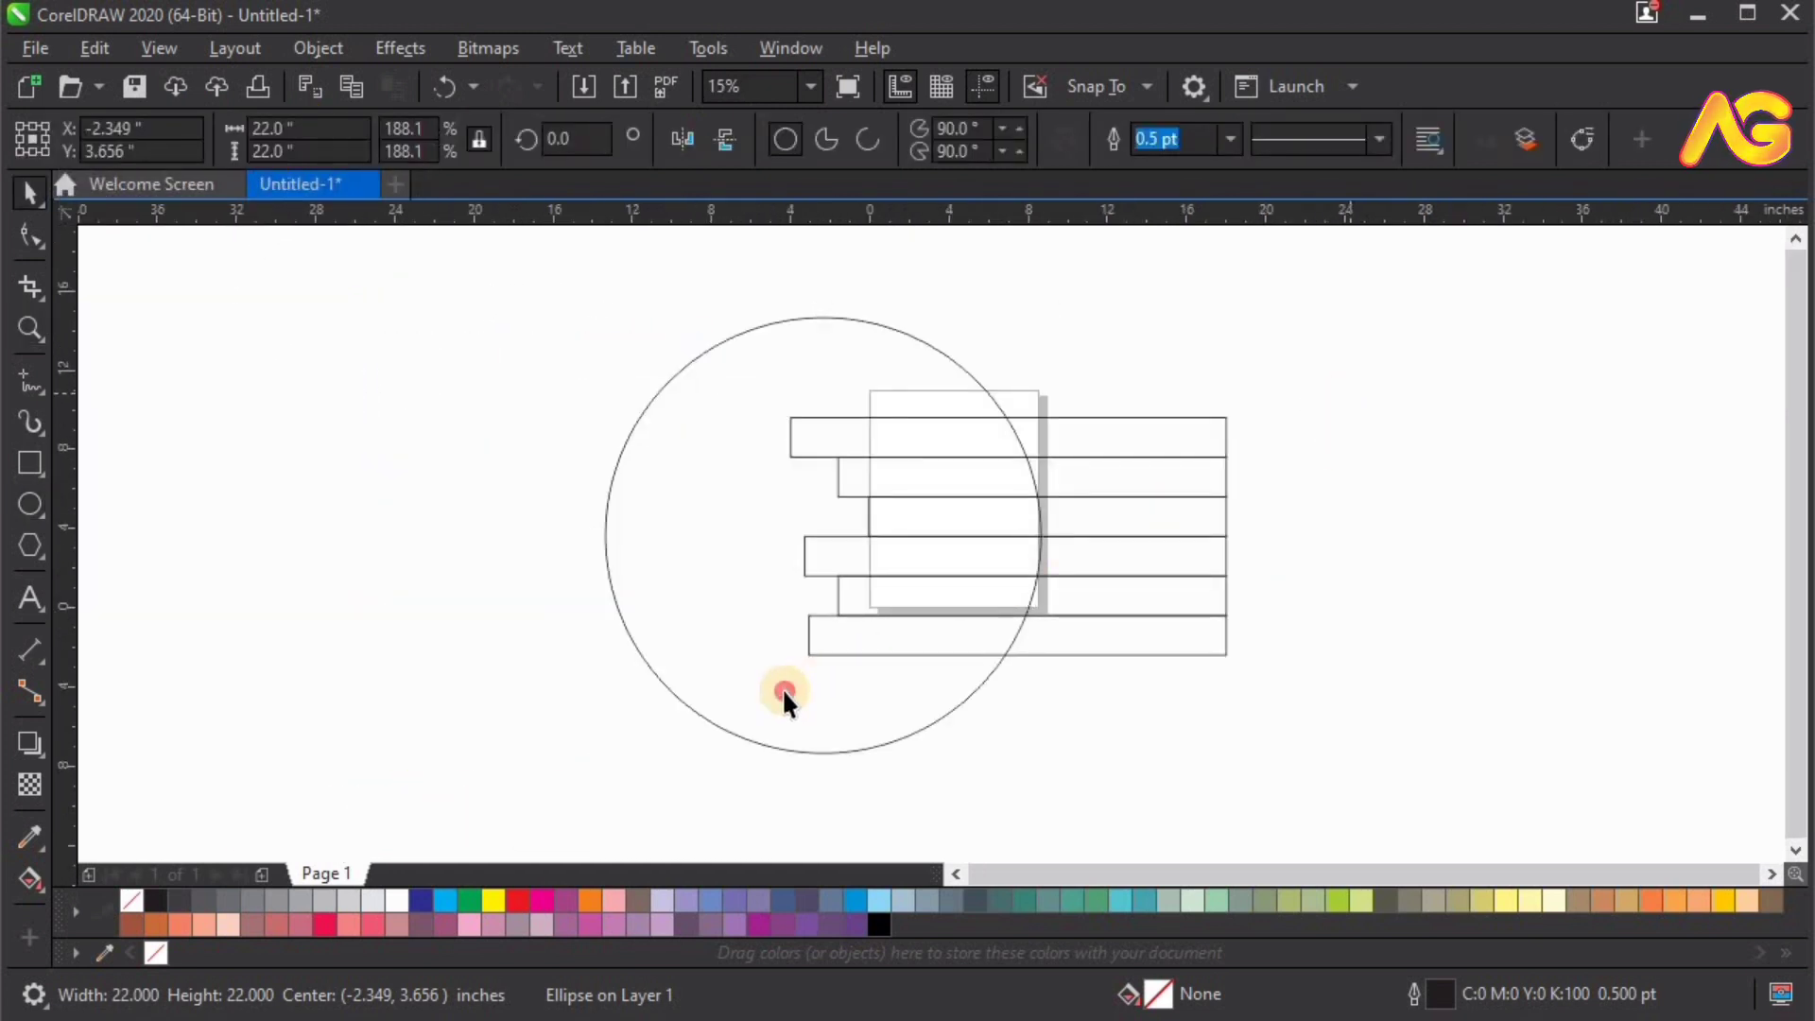
pyautogui.moveTo(743, 704); pyautogui.dragTo(743, 705)
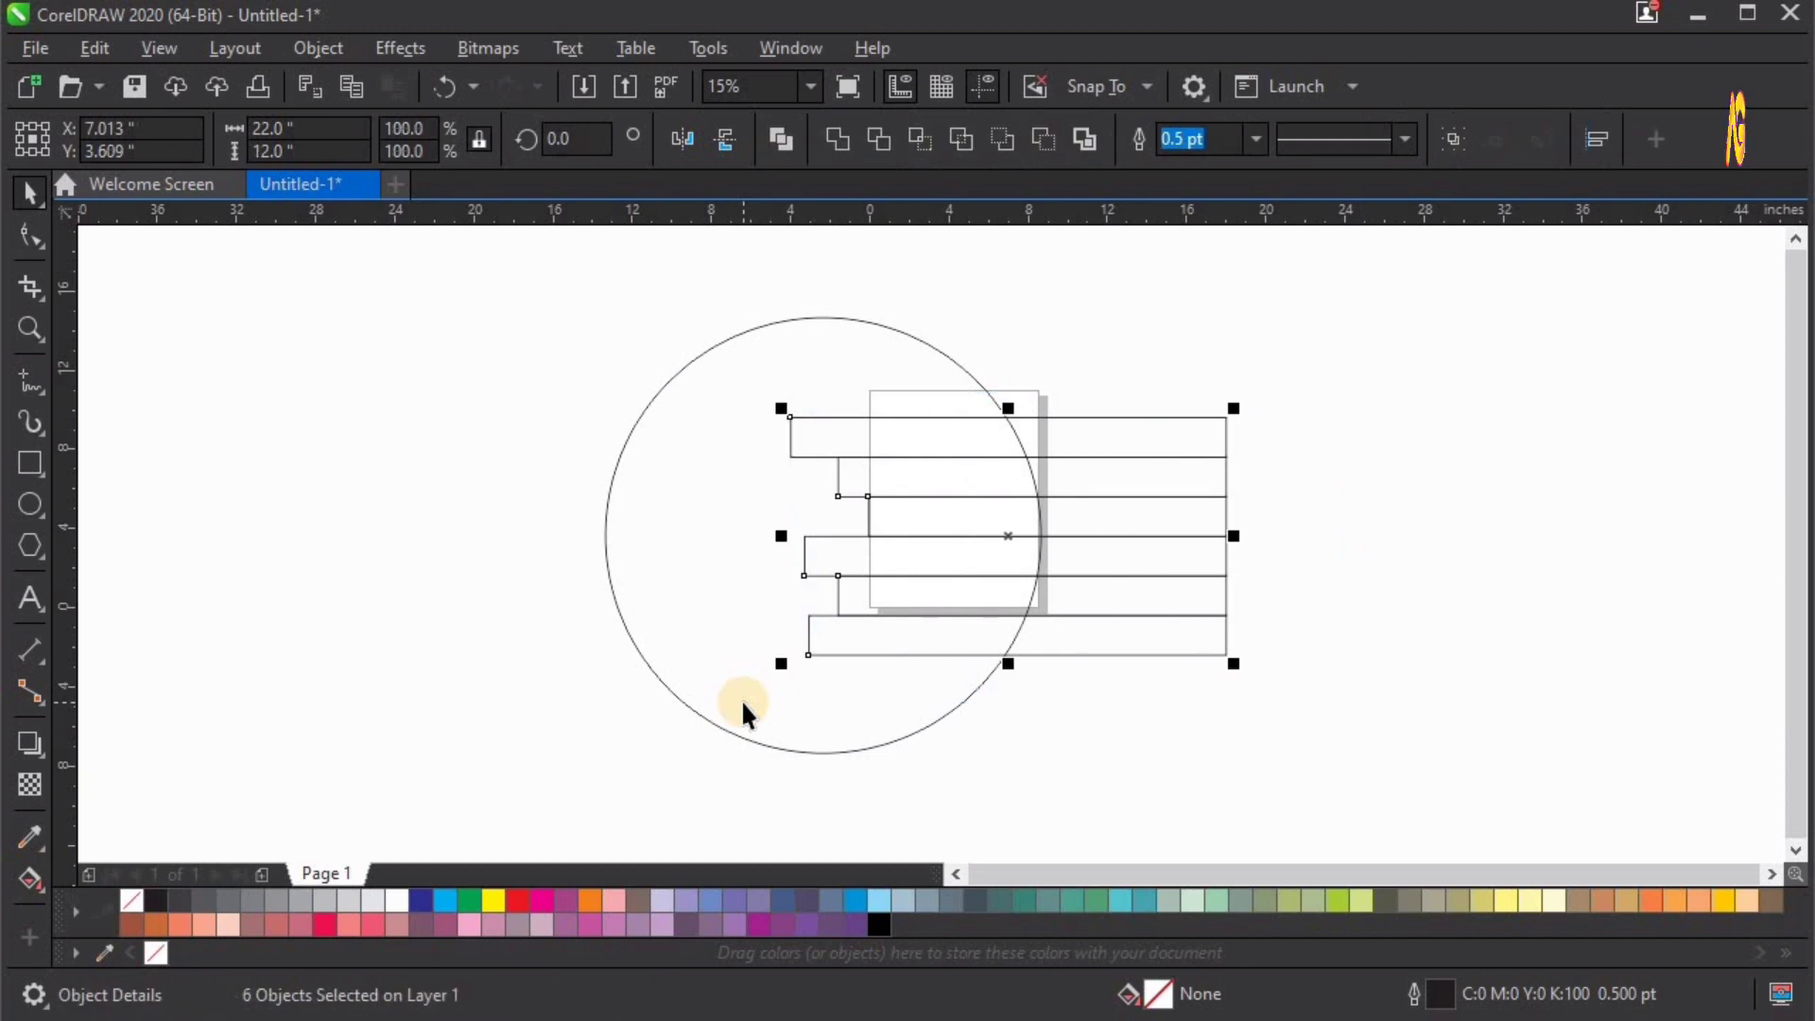
pyautogui.click(1084, 548)
pyautogui.keyDown('shift'); pyautogui.click(1098, 517); pyautogui.keyUp('shift')
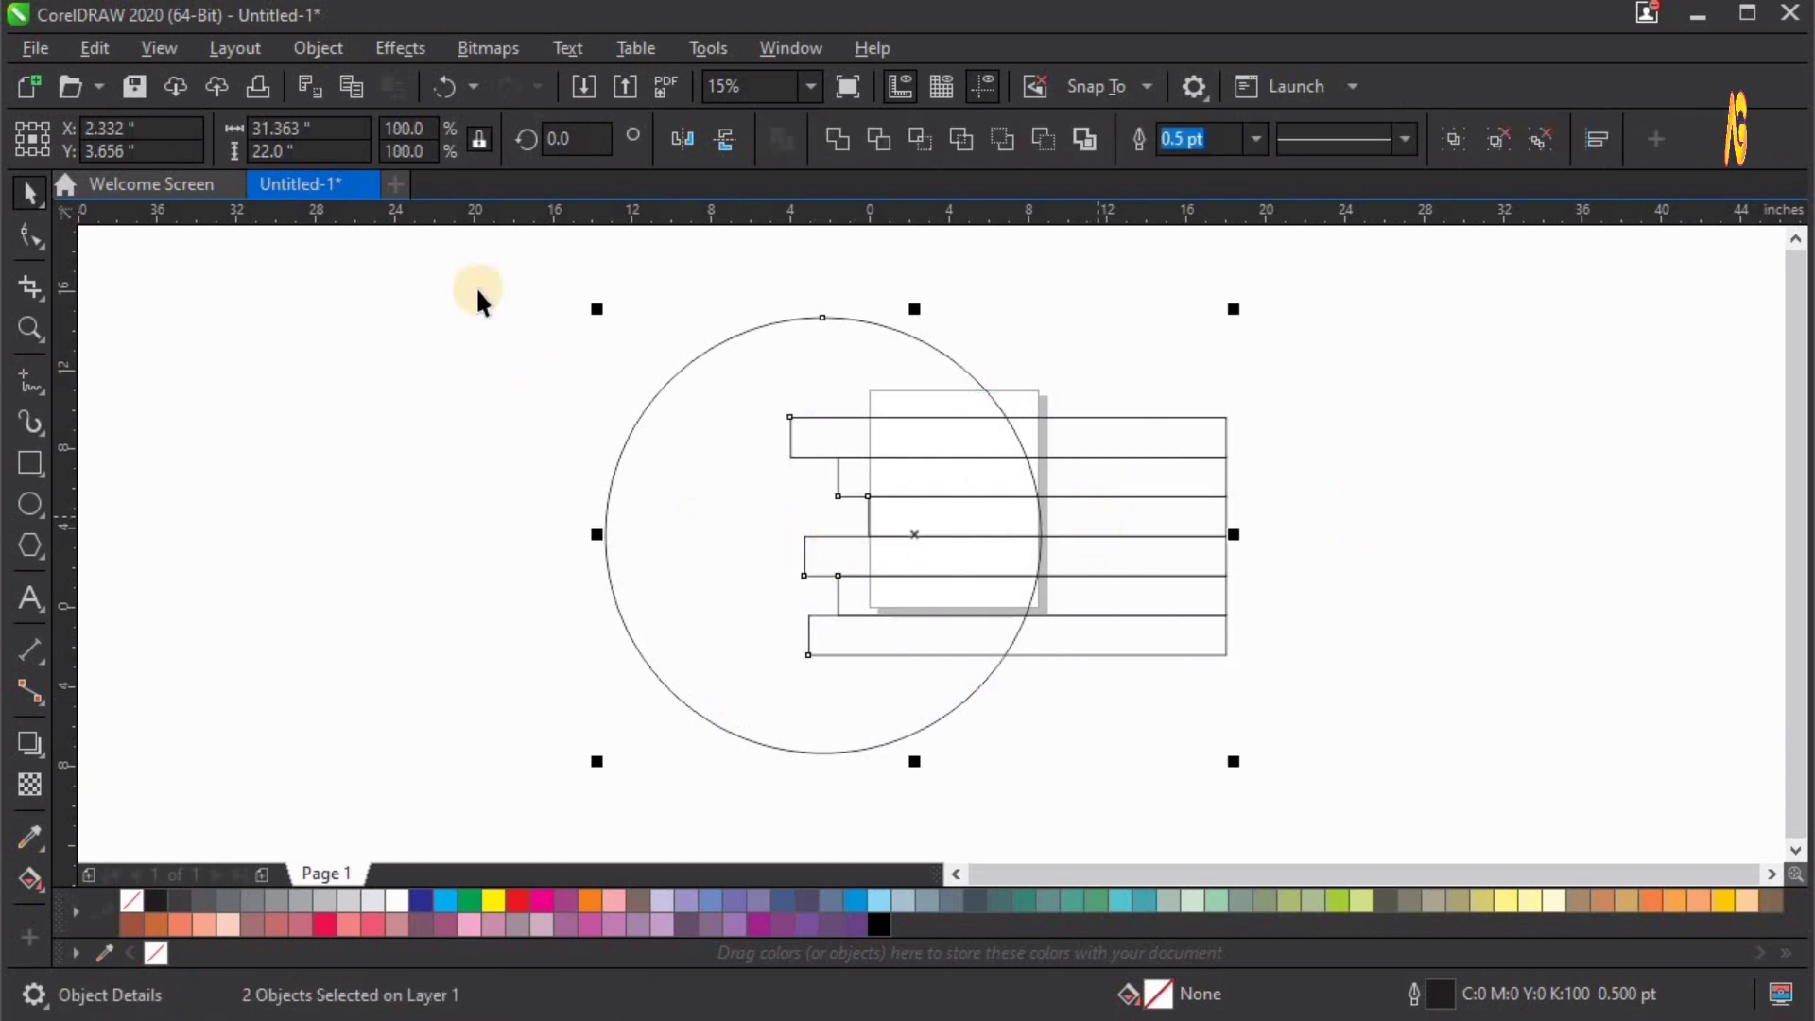
pyautogui.press('F2')
pyautogui.moveTo(466, 324); pyautogui.dragTo(1271, 806)
pyautogui.keyDown('shift'); pyautogui.click(1178, 559); pyautogui.keyUp('shift')
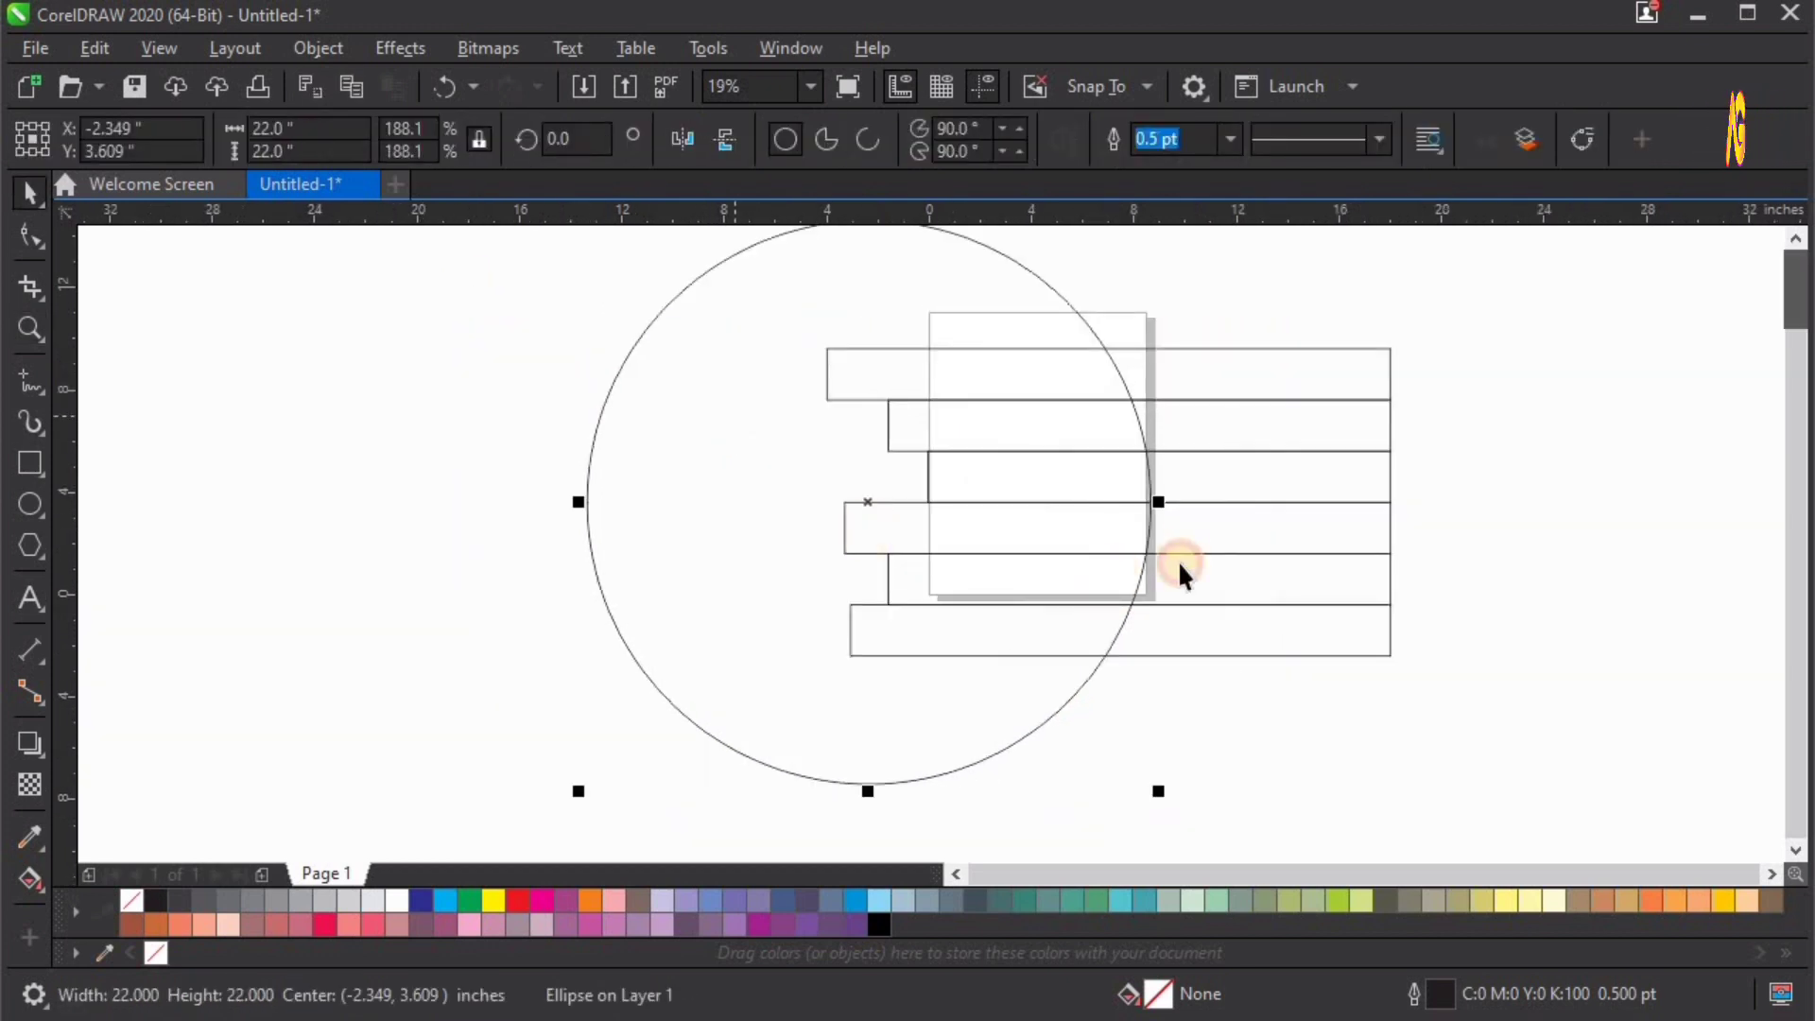
pyautogui.click(1147, 502)
pyautogui.moveTo(1165, 497); pyautogui.dragTo(1148, 504)
pyautogui.hotkey('ctrl', 'z')
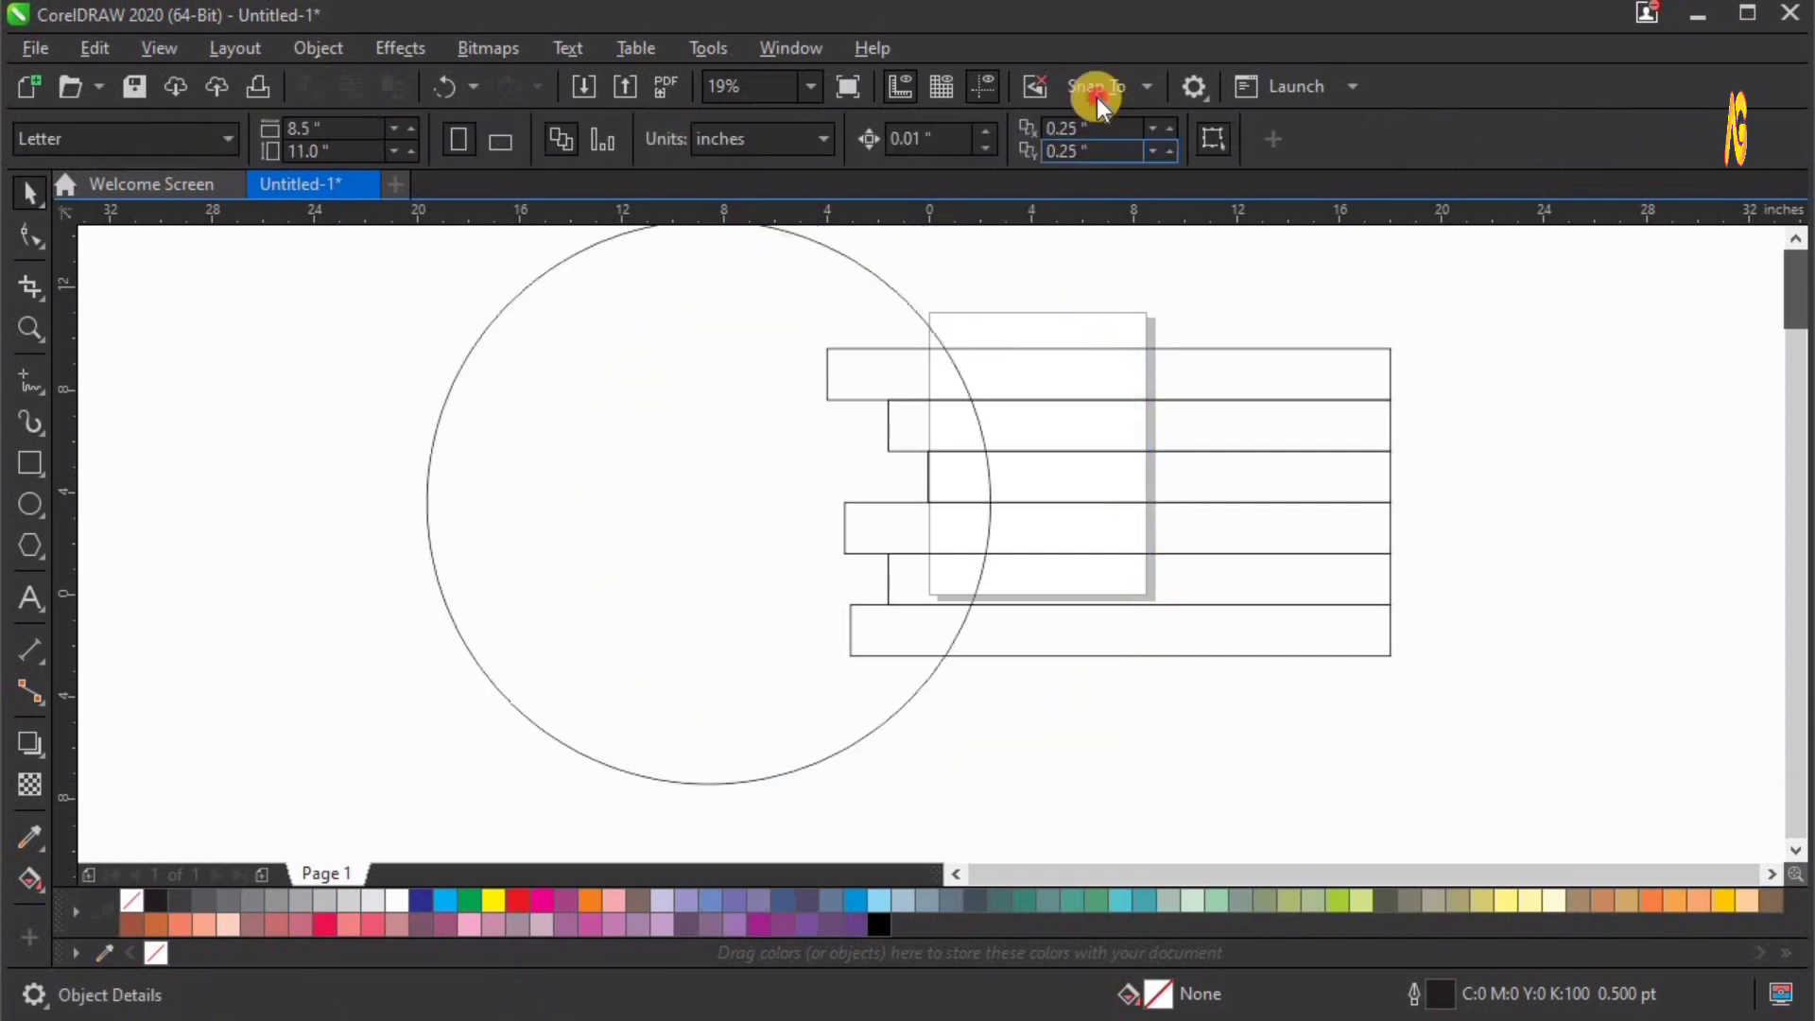
# Step: Enable snapping to objects and move the circle horizontally over the rectangles so its centre sits at about X -3.02 in
pyautogui.click(1096, 91)
pyautogui.click(1081, 239)
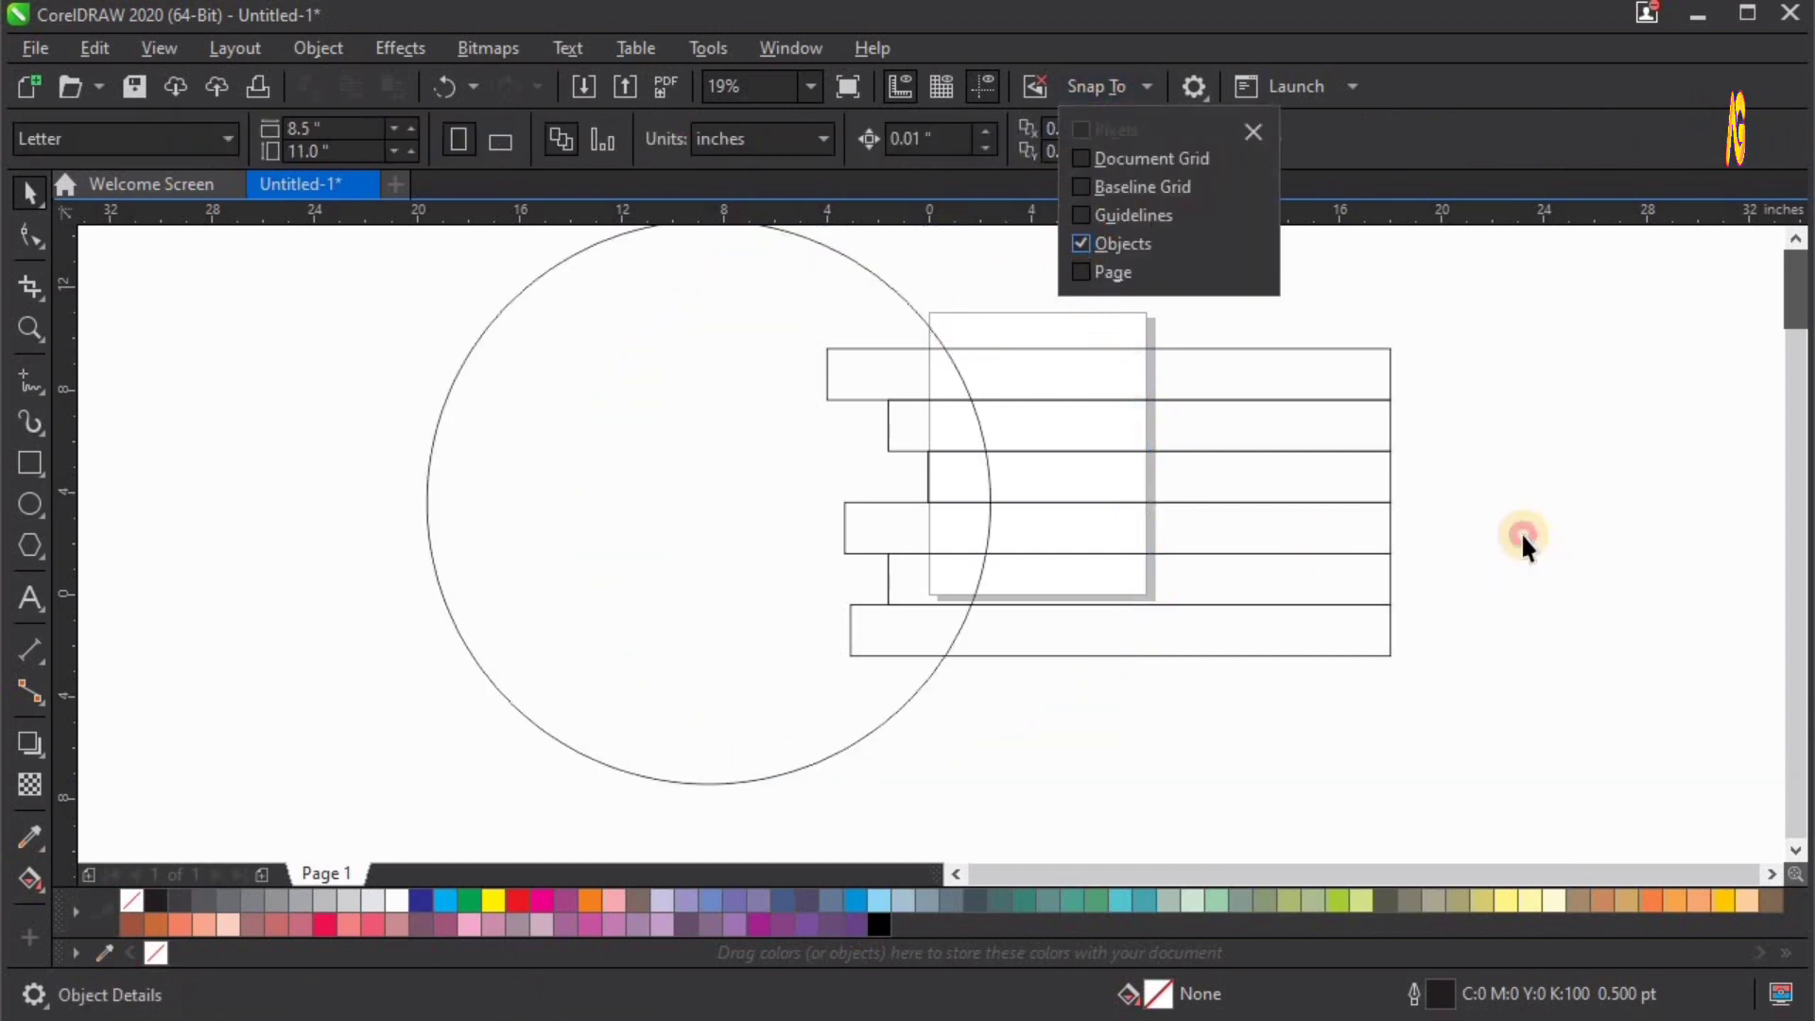
pyautogui.click(1102, 90)
pyautogui.click(1098, 87)
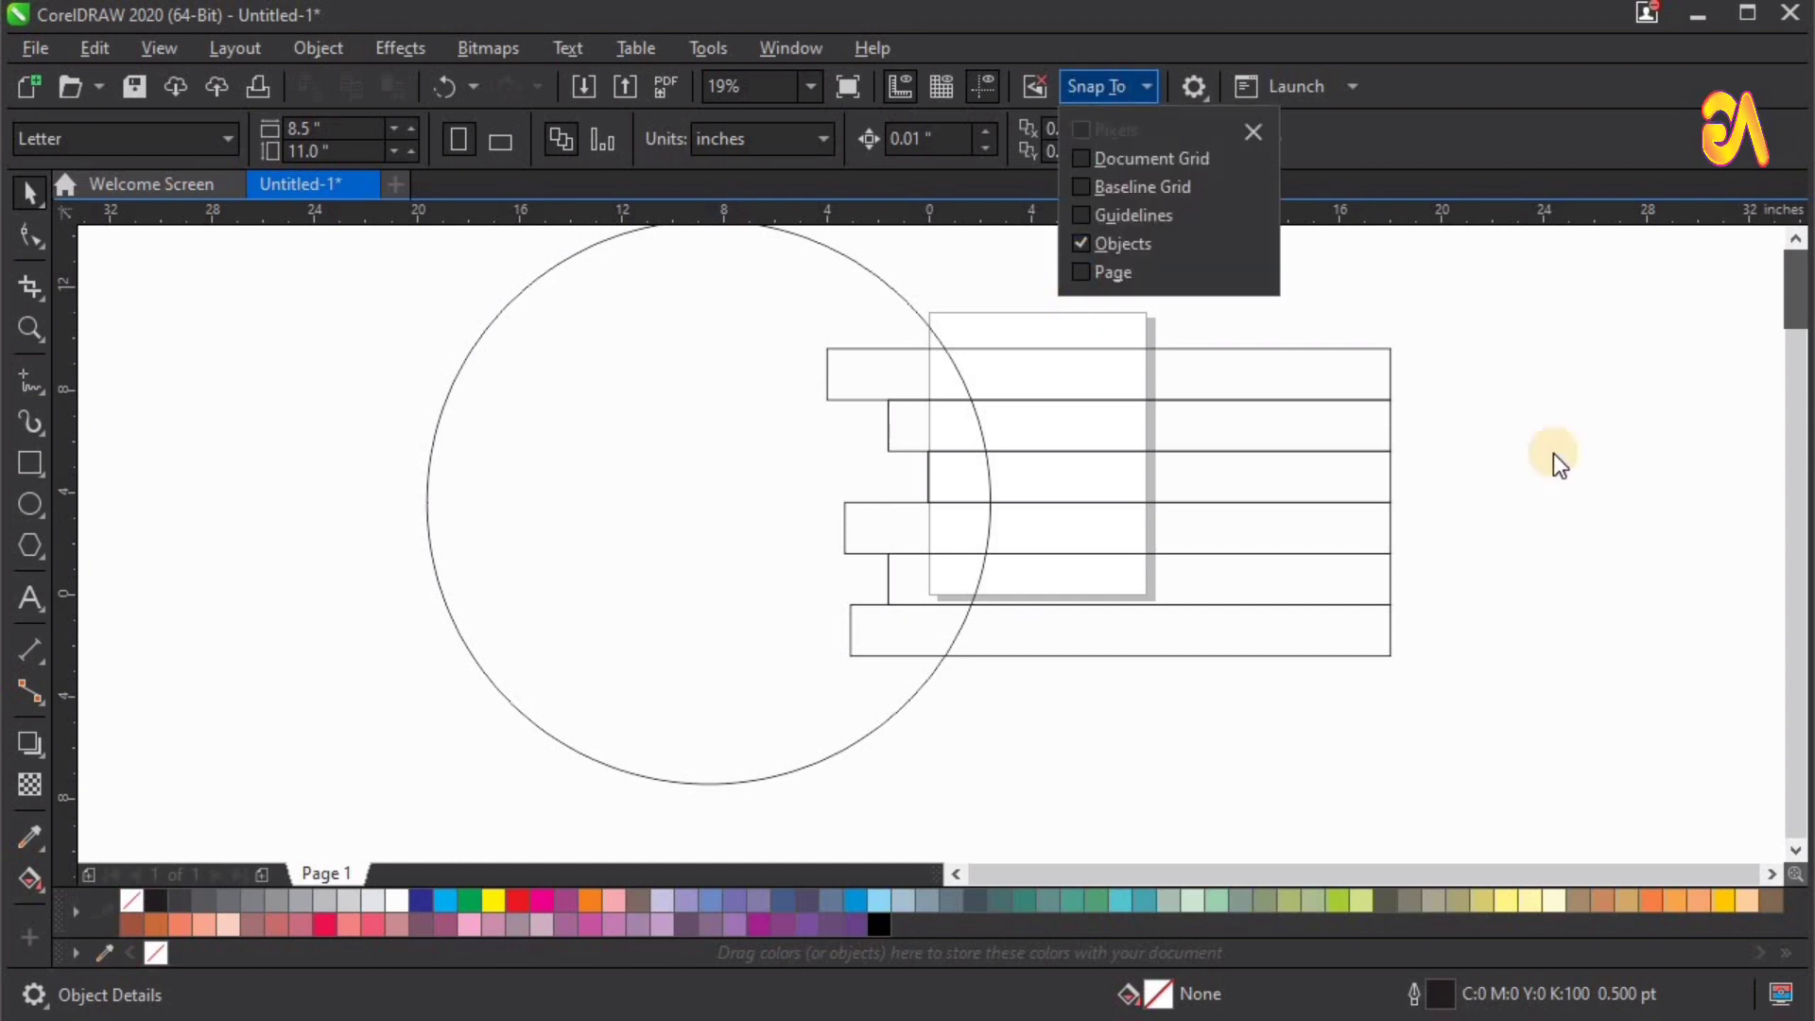
pyautogui.click(775, 534)
pyautogui.moveTo(977, 482); pyautogui.dragTo(1127, 509)
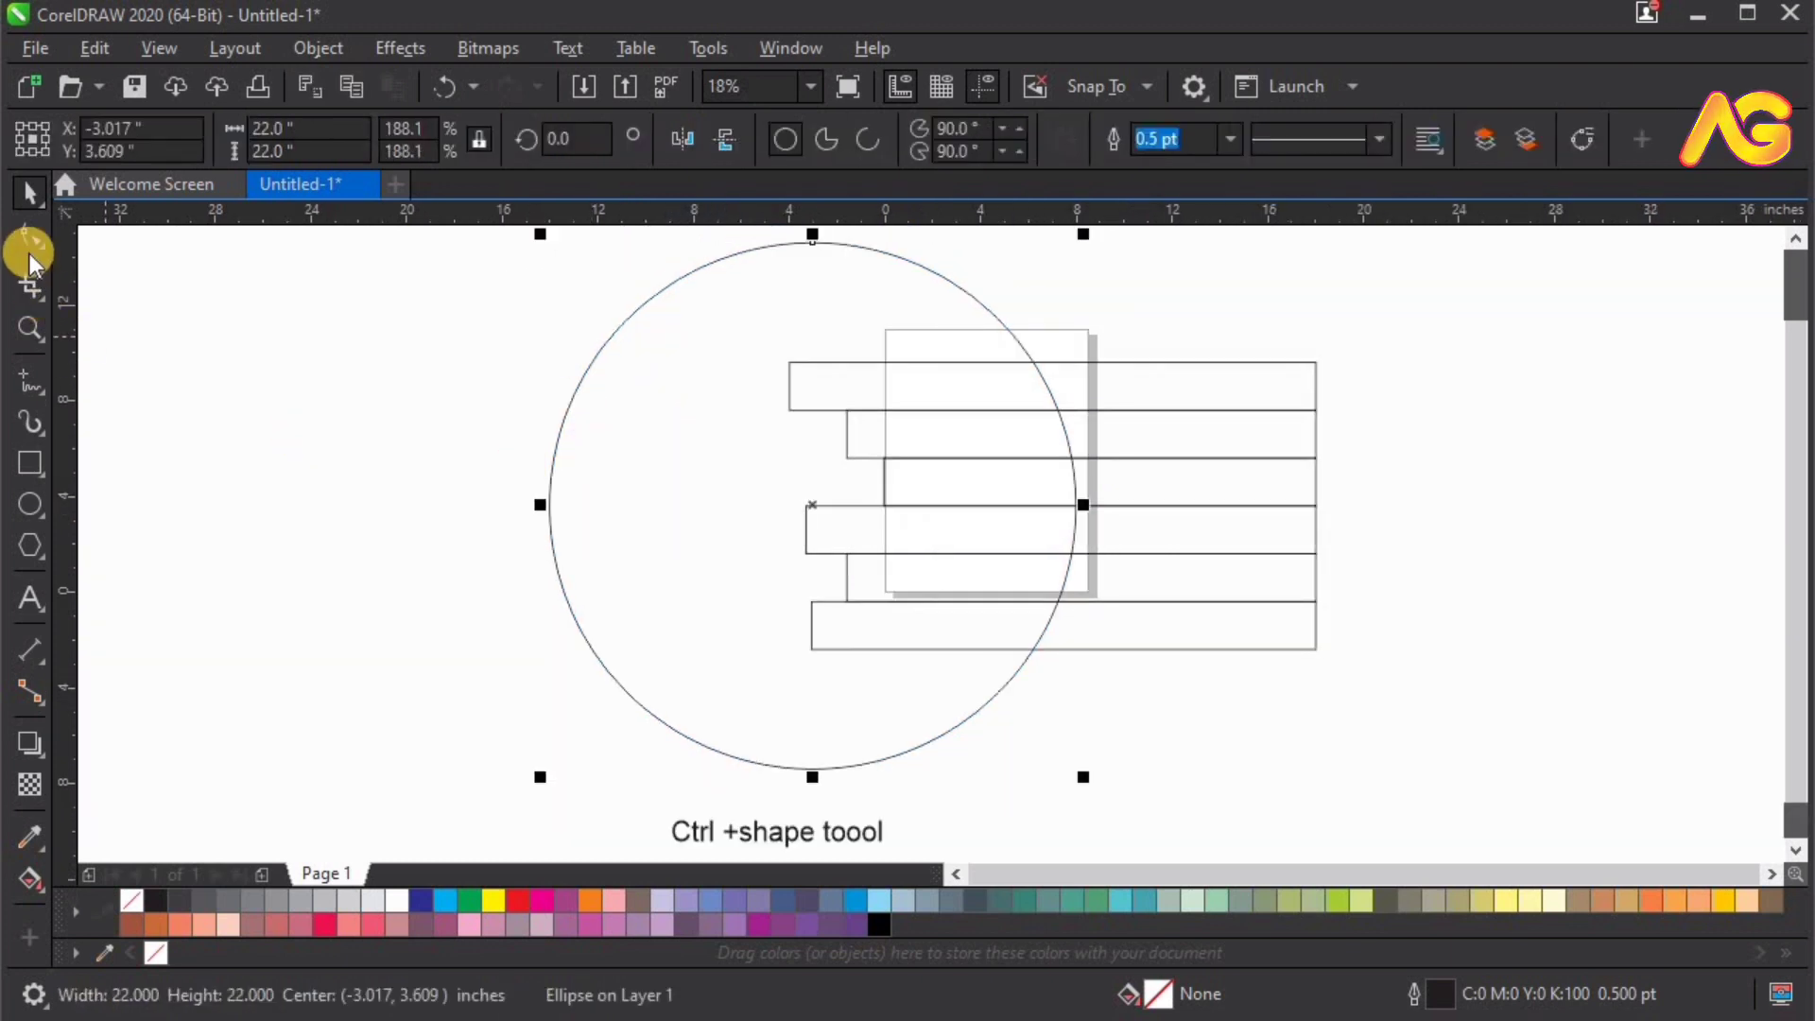
# Step: Cut the circle to the right-hand portion between 315° and 60° and convert it to an open arc
pyautogui.moveTo(813, 242); pyautogui.dragTo(962, 290)
pyautogui.moveTo(812, 244); pyautogui.dragTo(999, 693)
pyautogui.press('space')
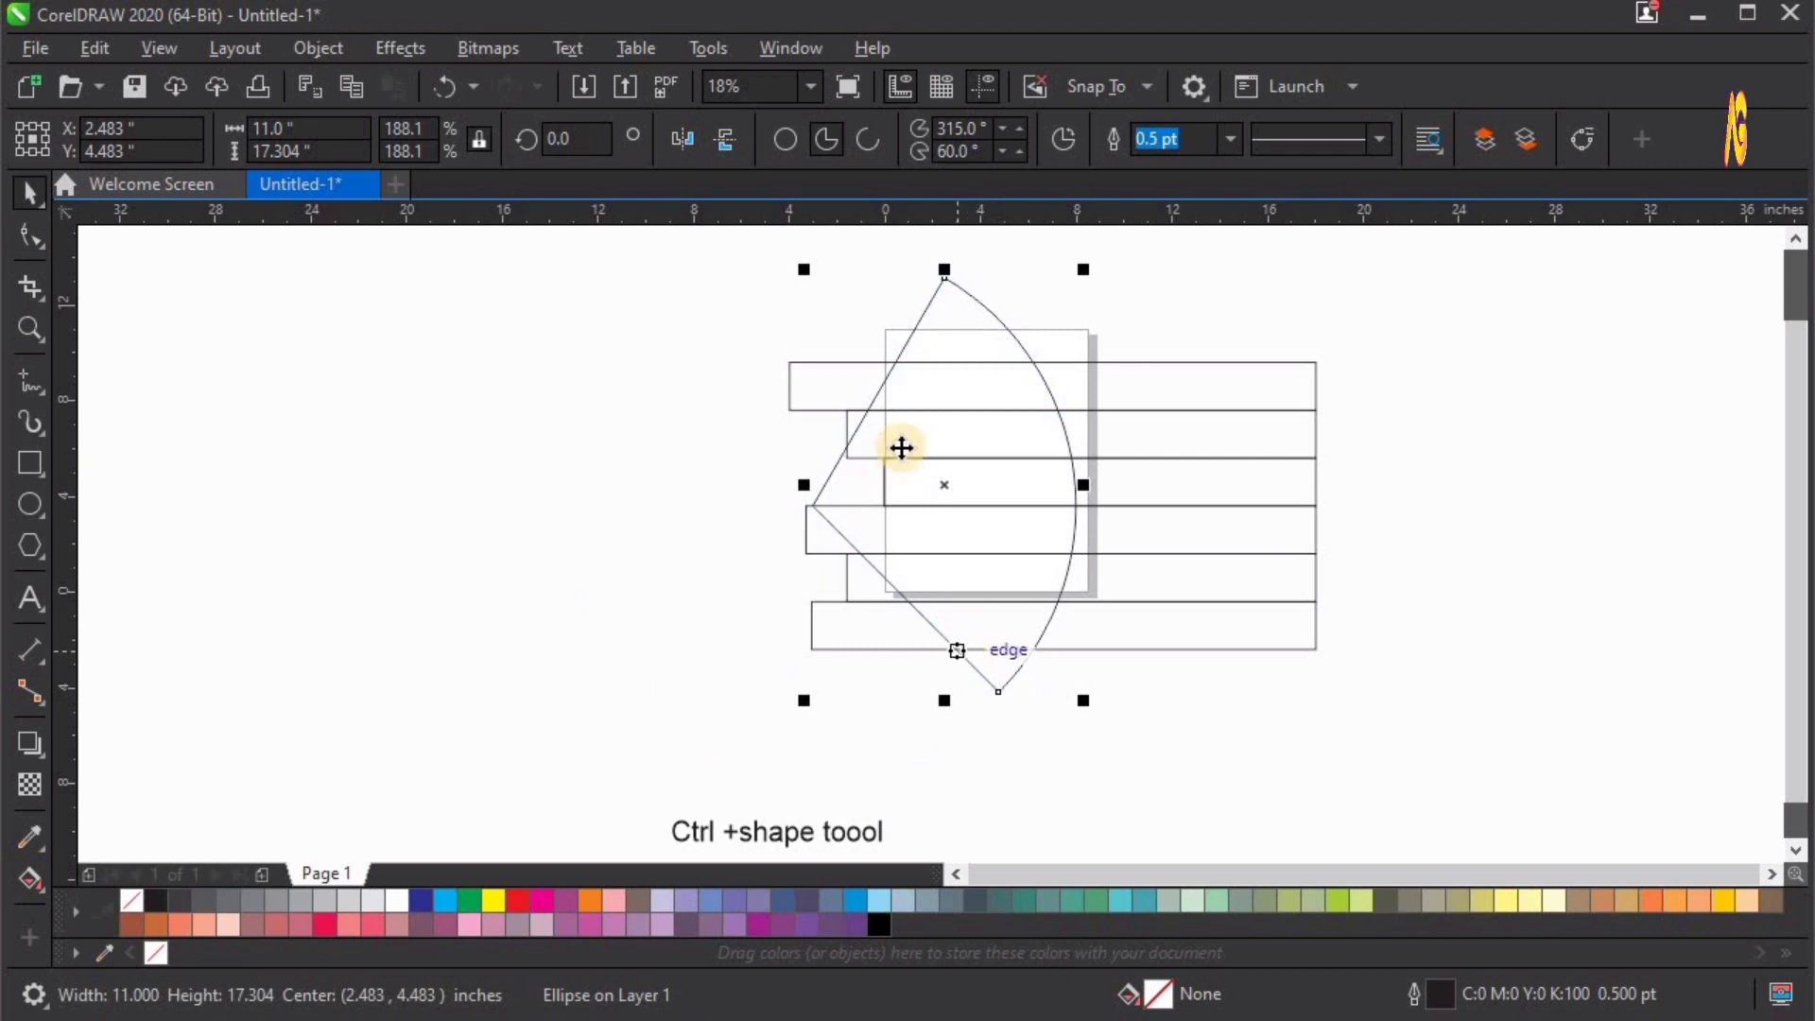
pyautogui.click(871, 144)
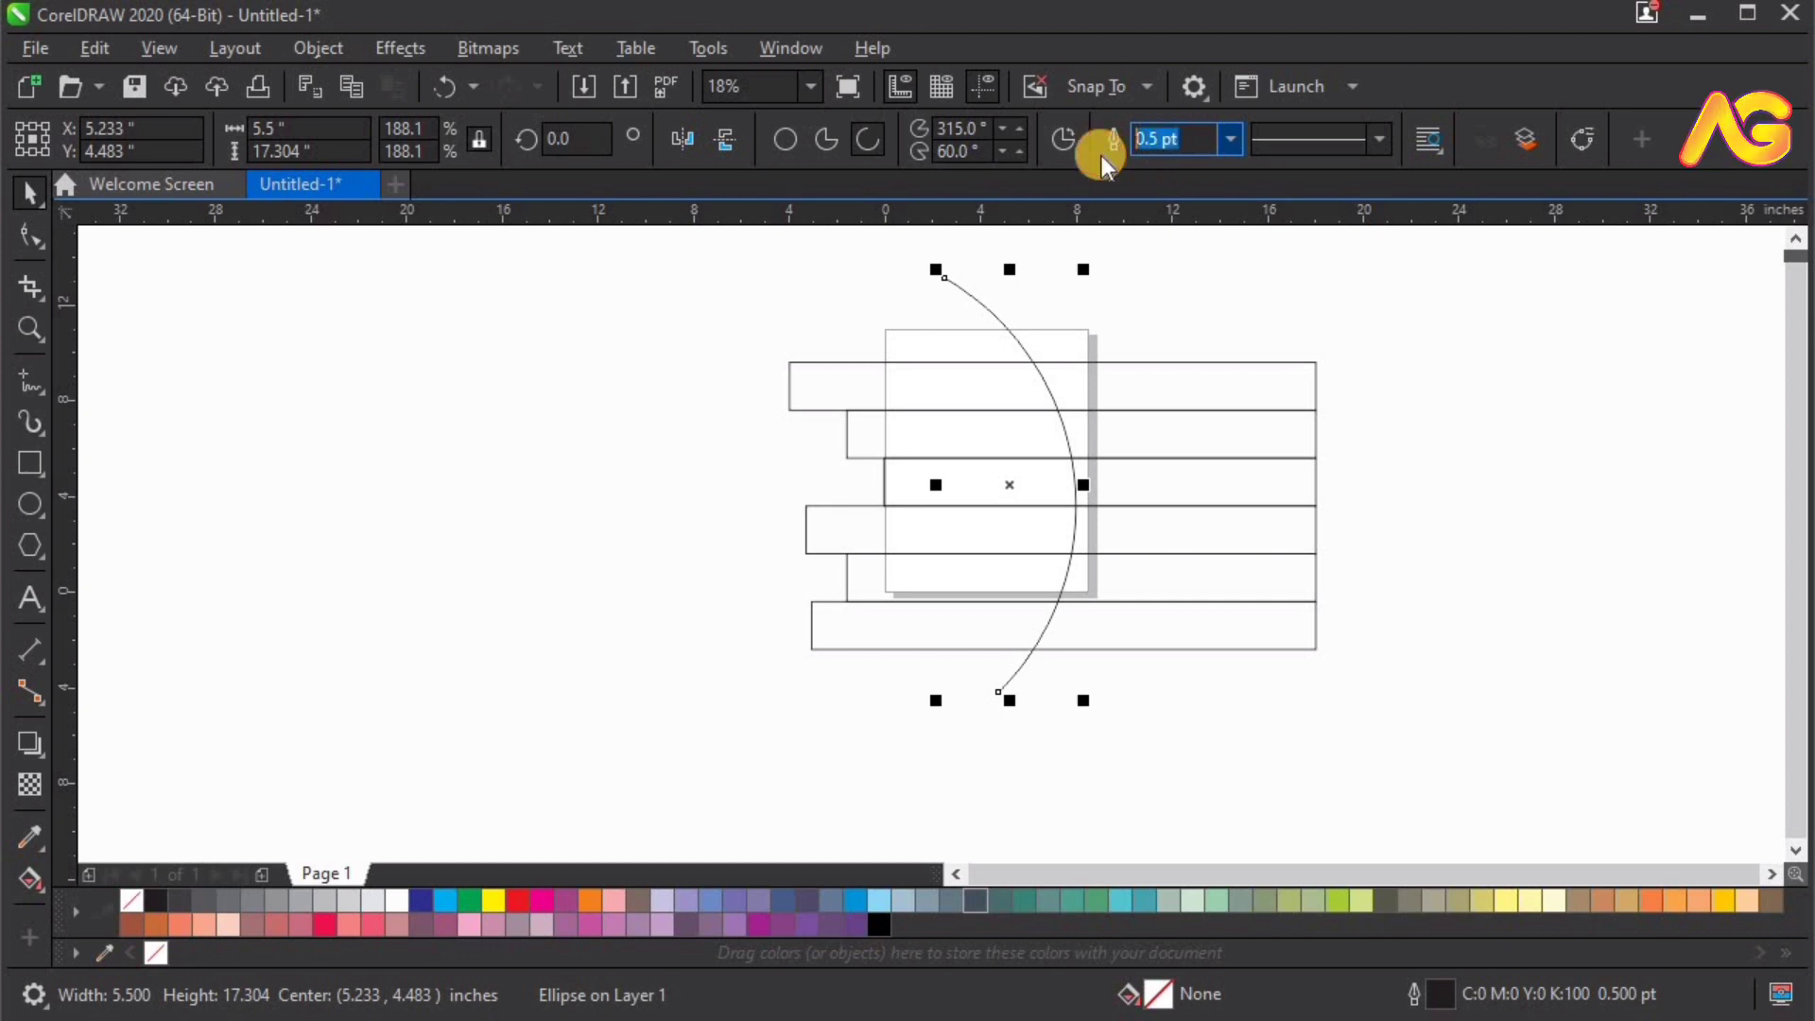
# Step: Try outline widths of 10, 18, 25 and 40 pt on the arc
pyautogui.write('10')
pyautogui.press('Return')
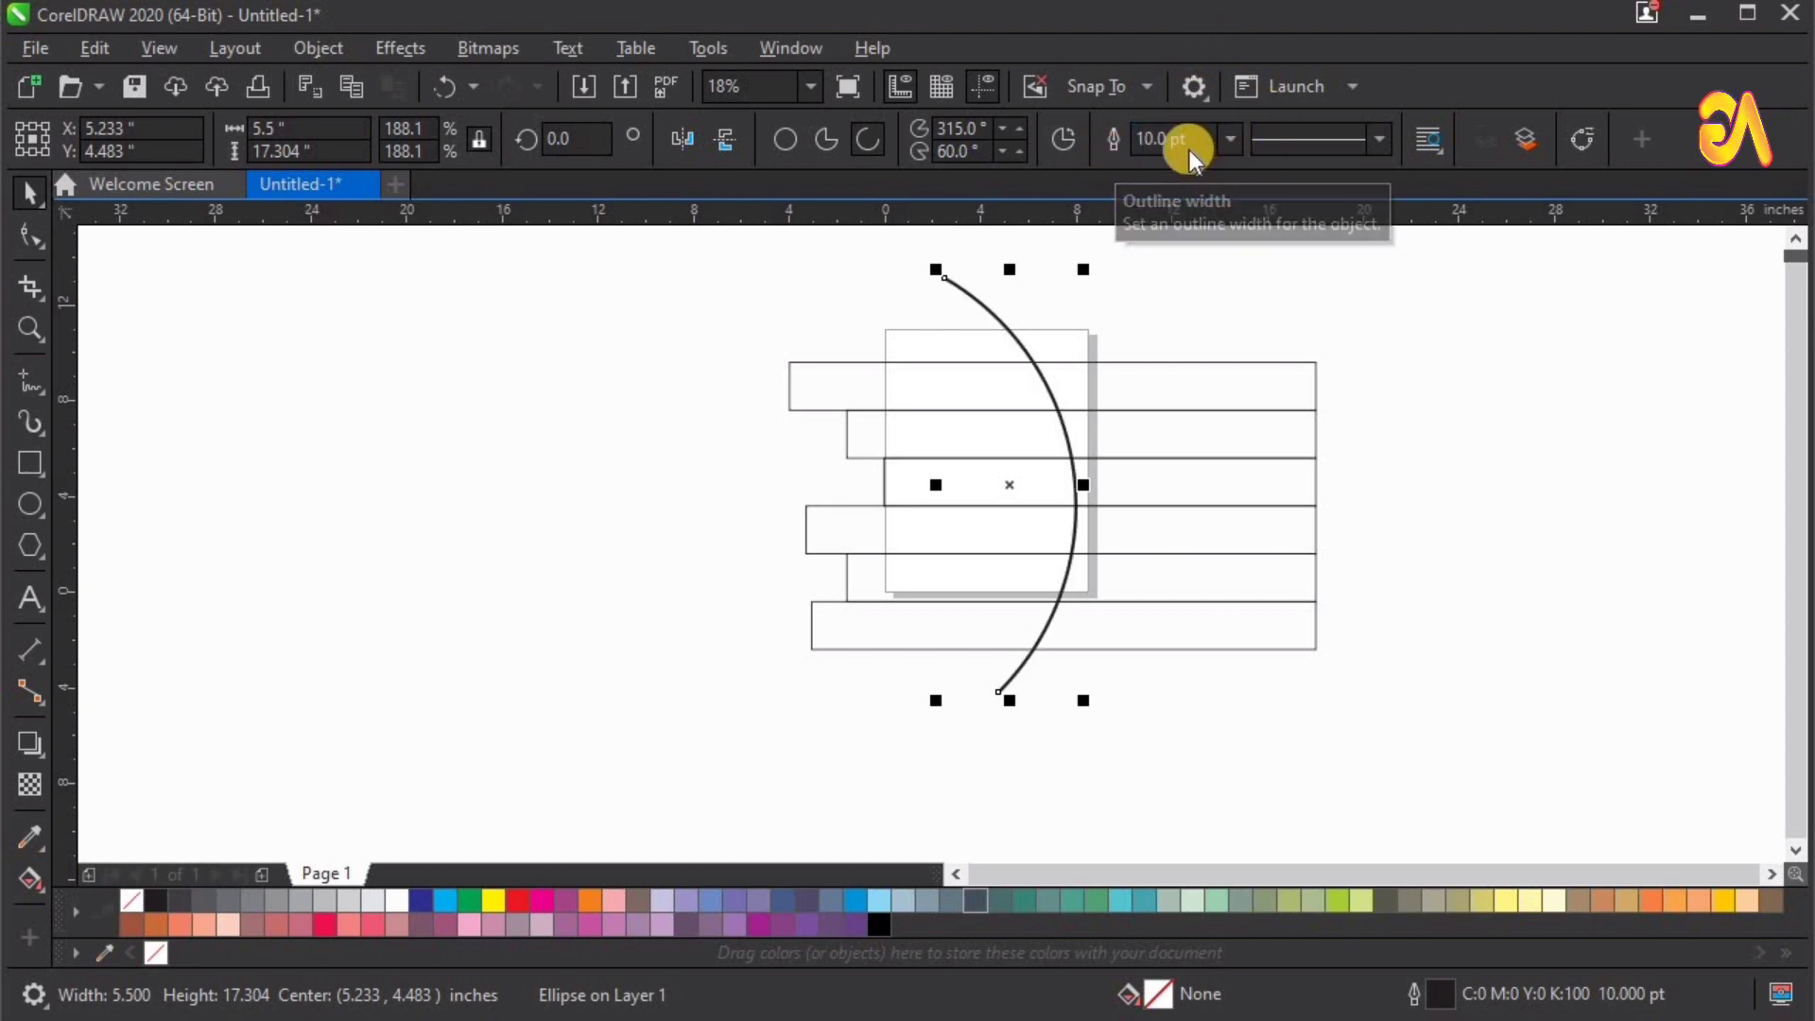
pyautogui.click(1087, 142)
pyautogui.write('18')
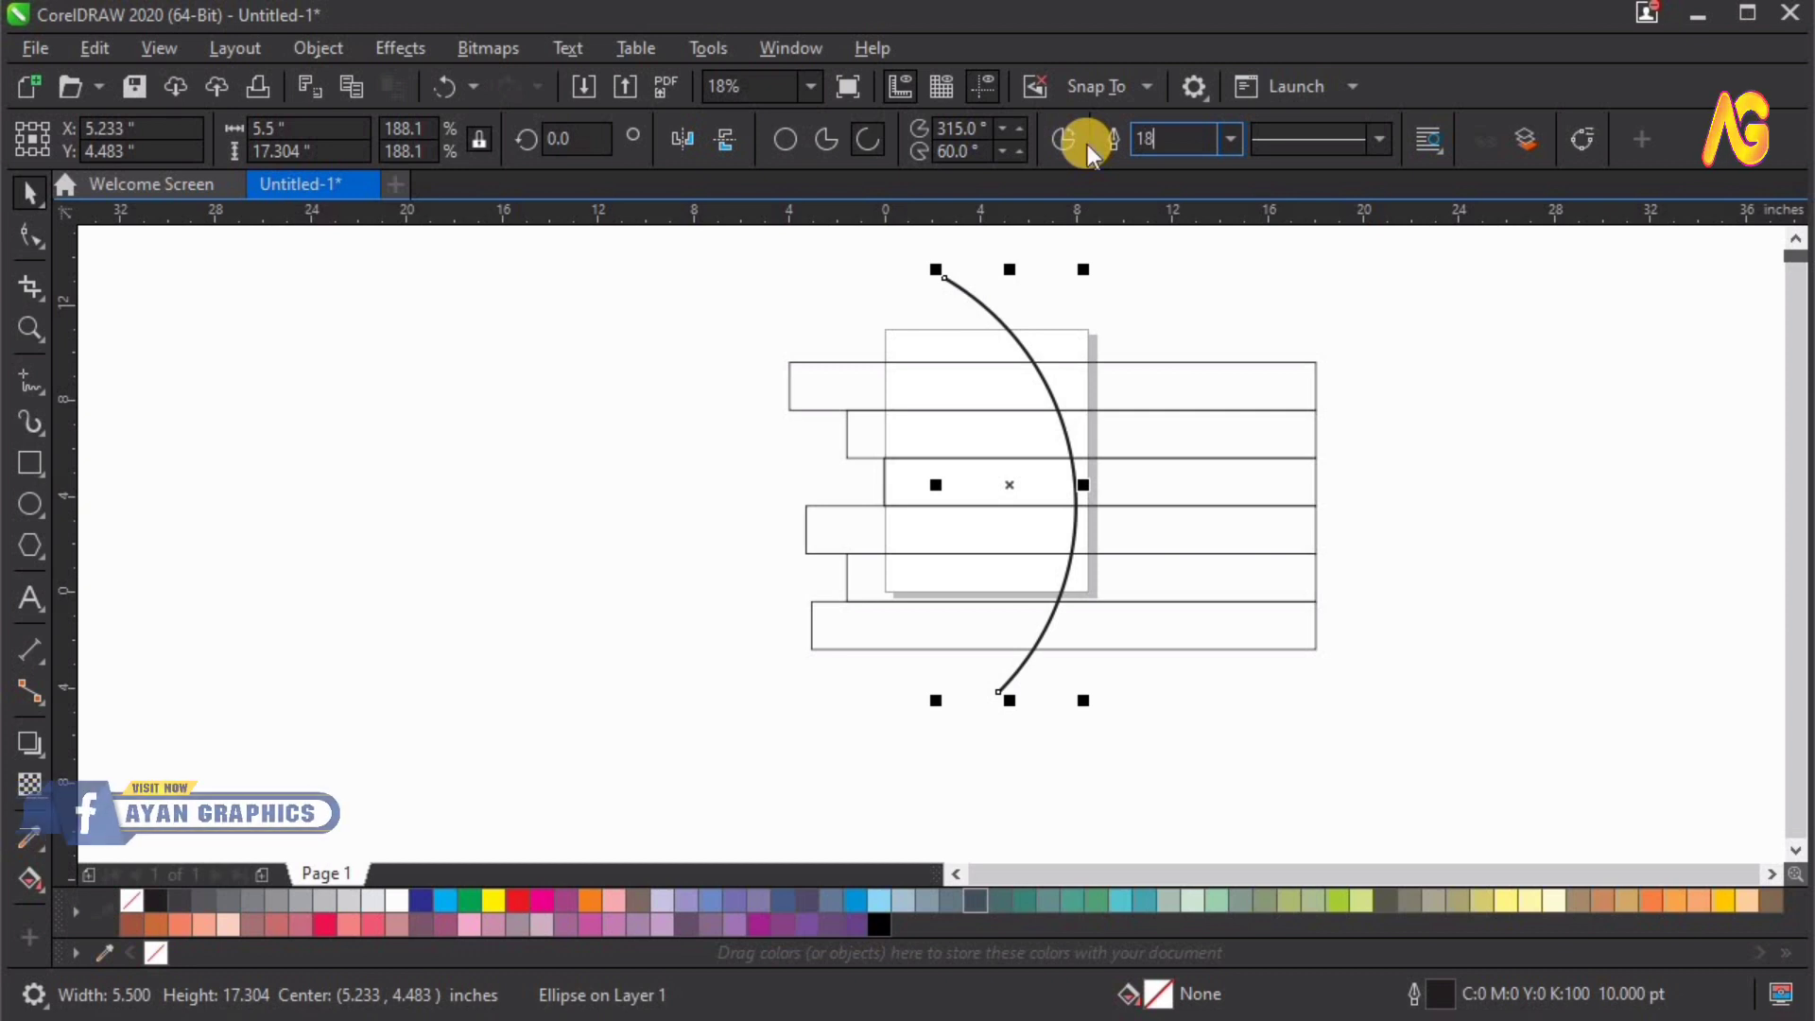
pyautogui.press('Return')
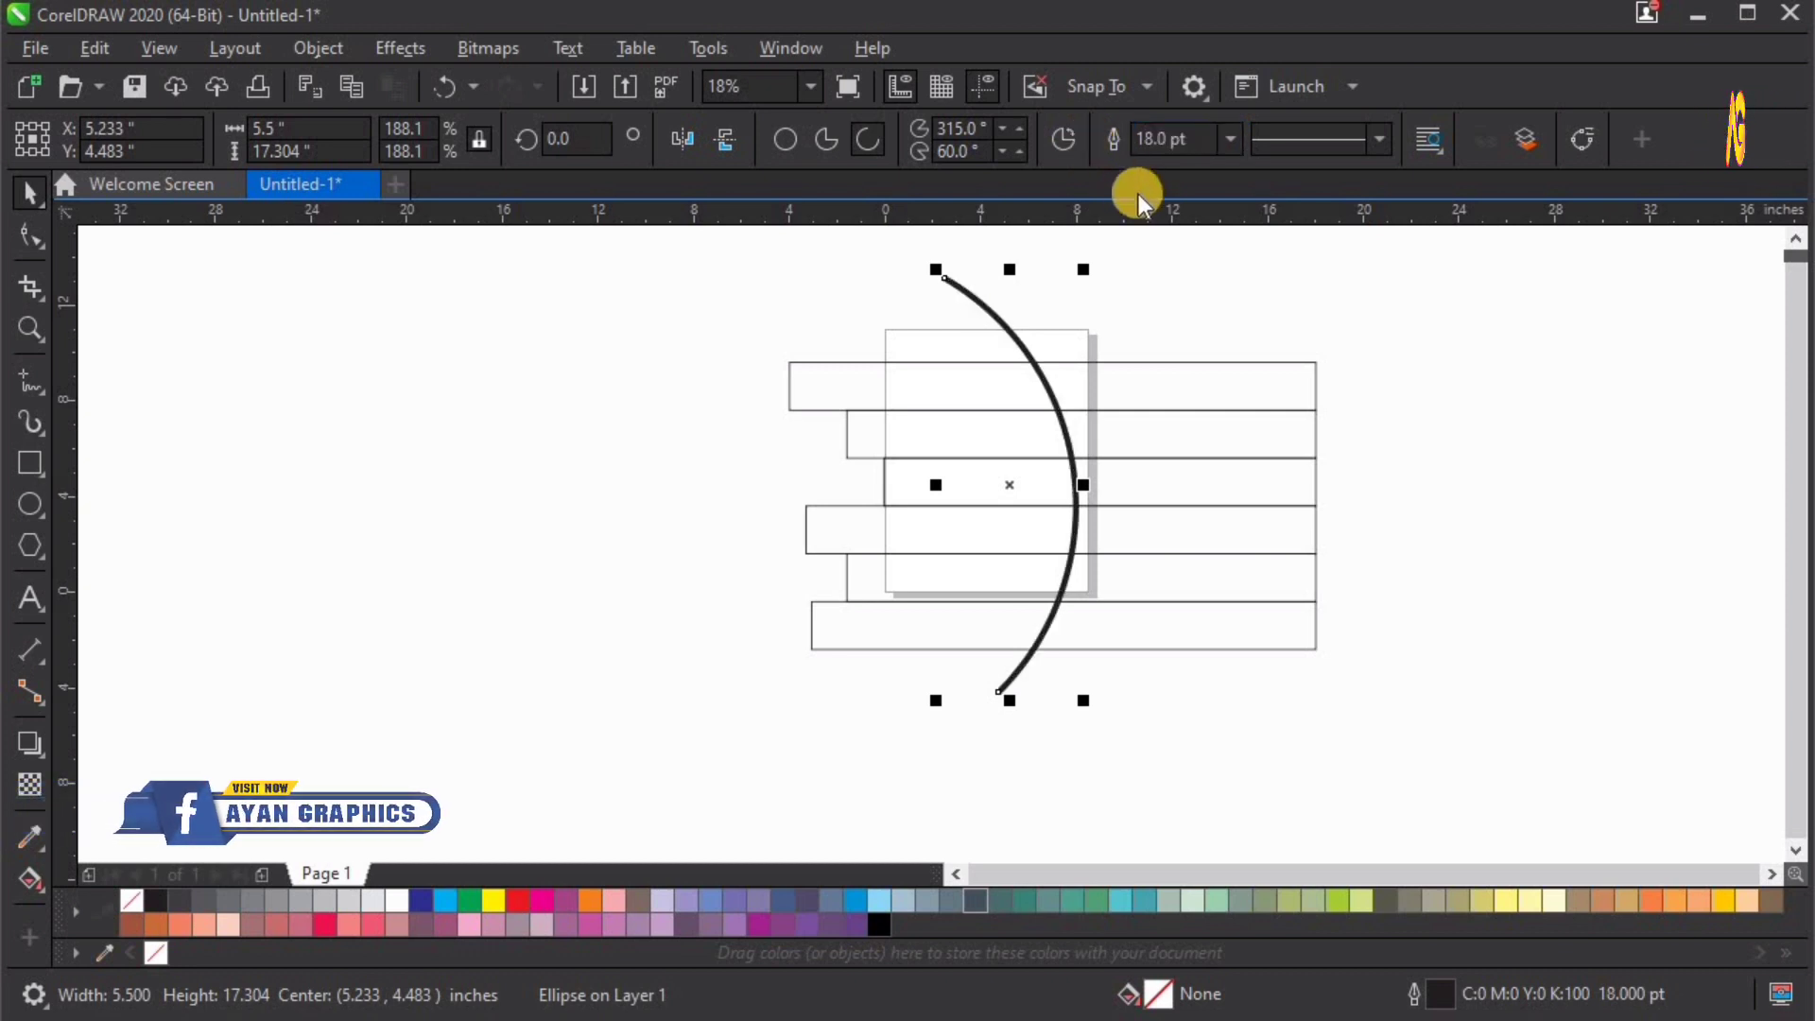
pyautogui.click(1184, 143)
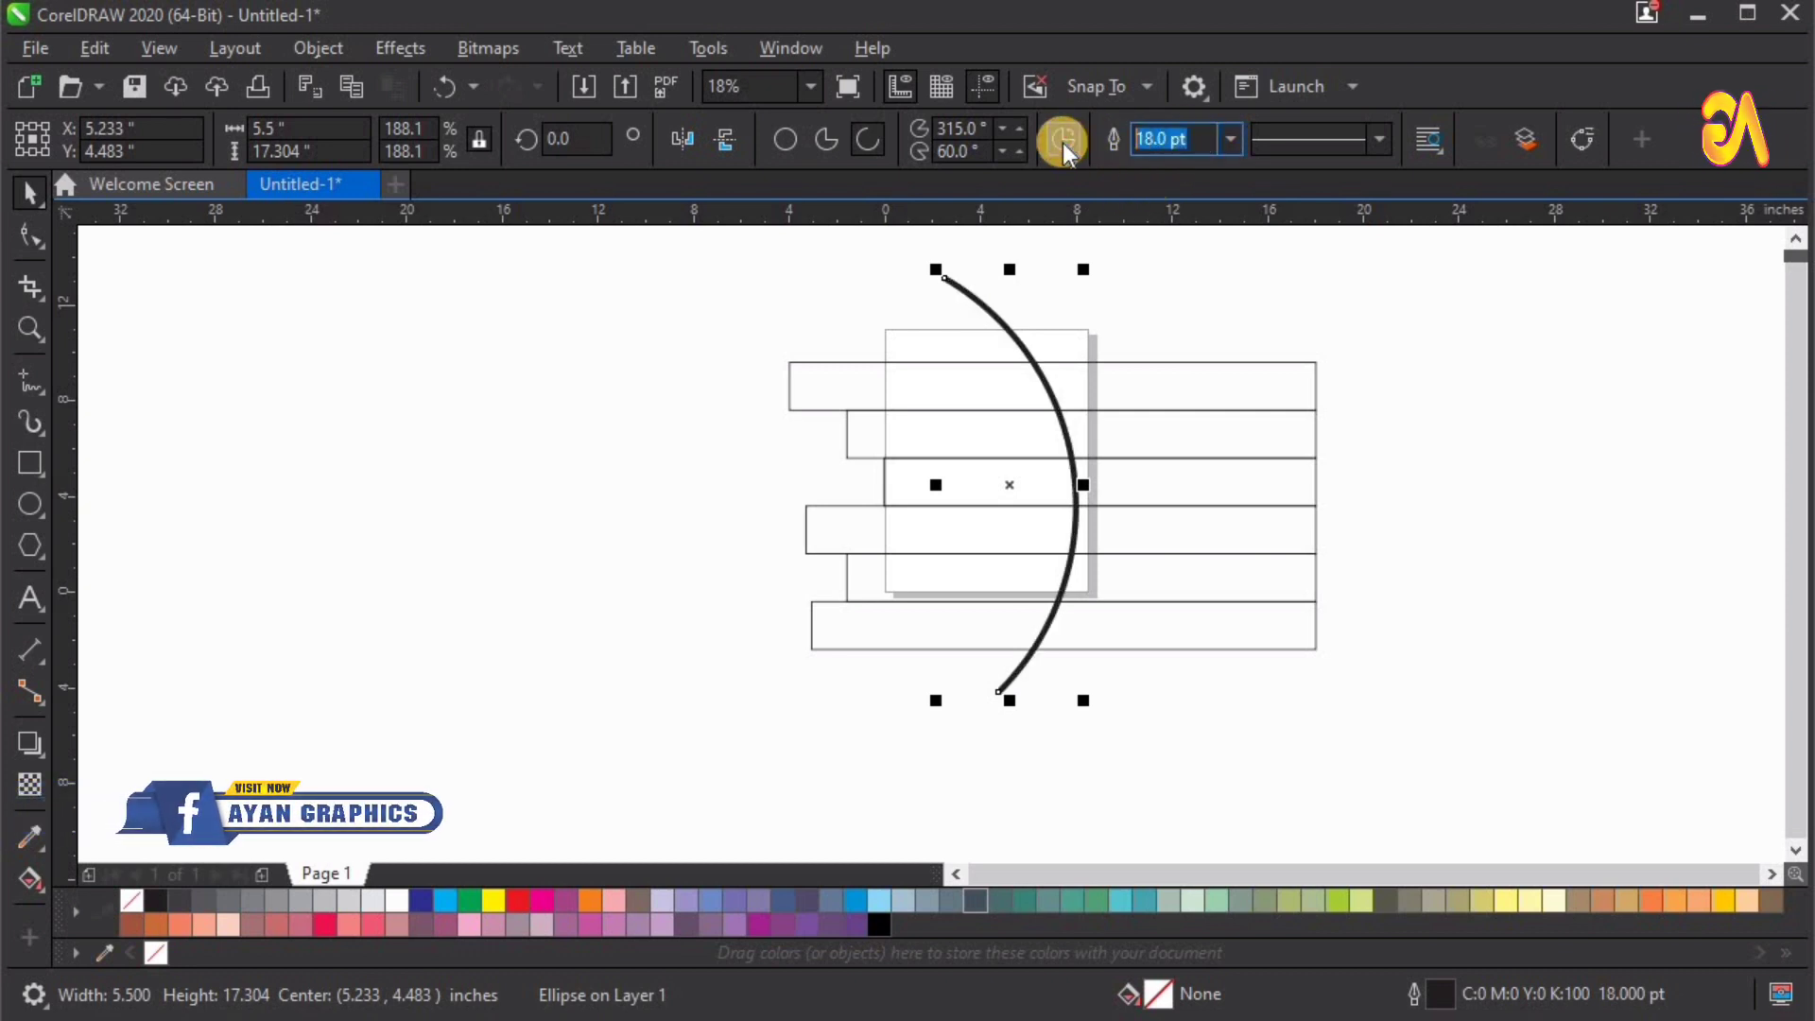
pyautogui.write('25')
pyautogui.press('Return')
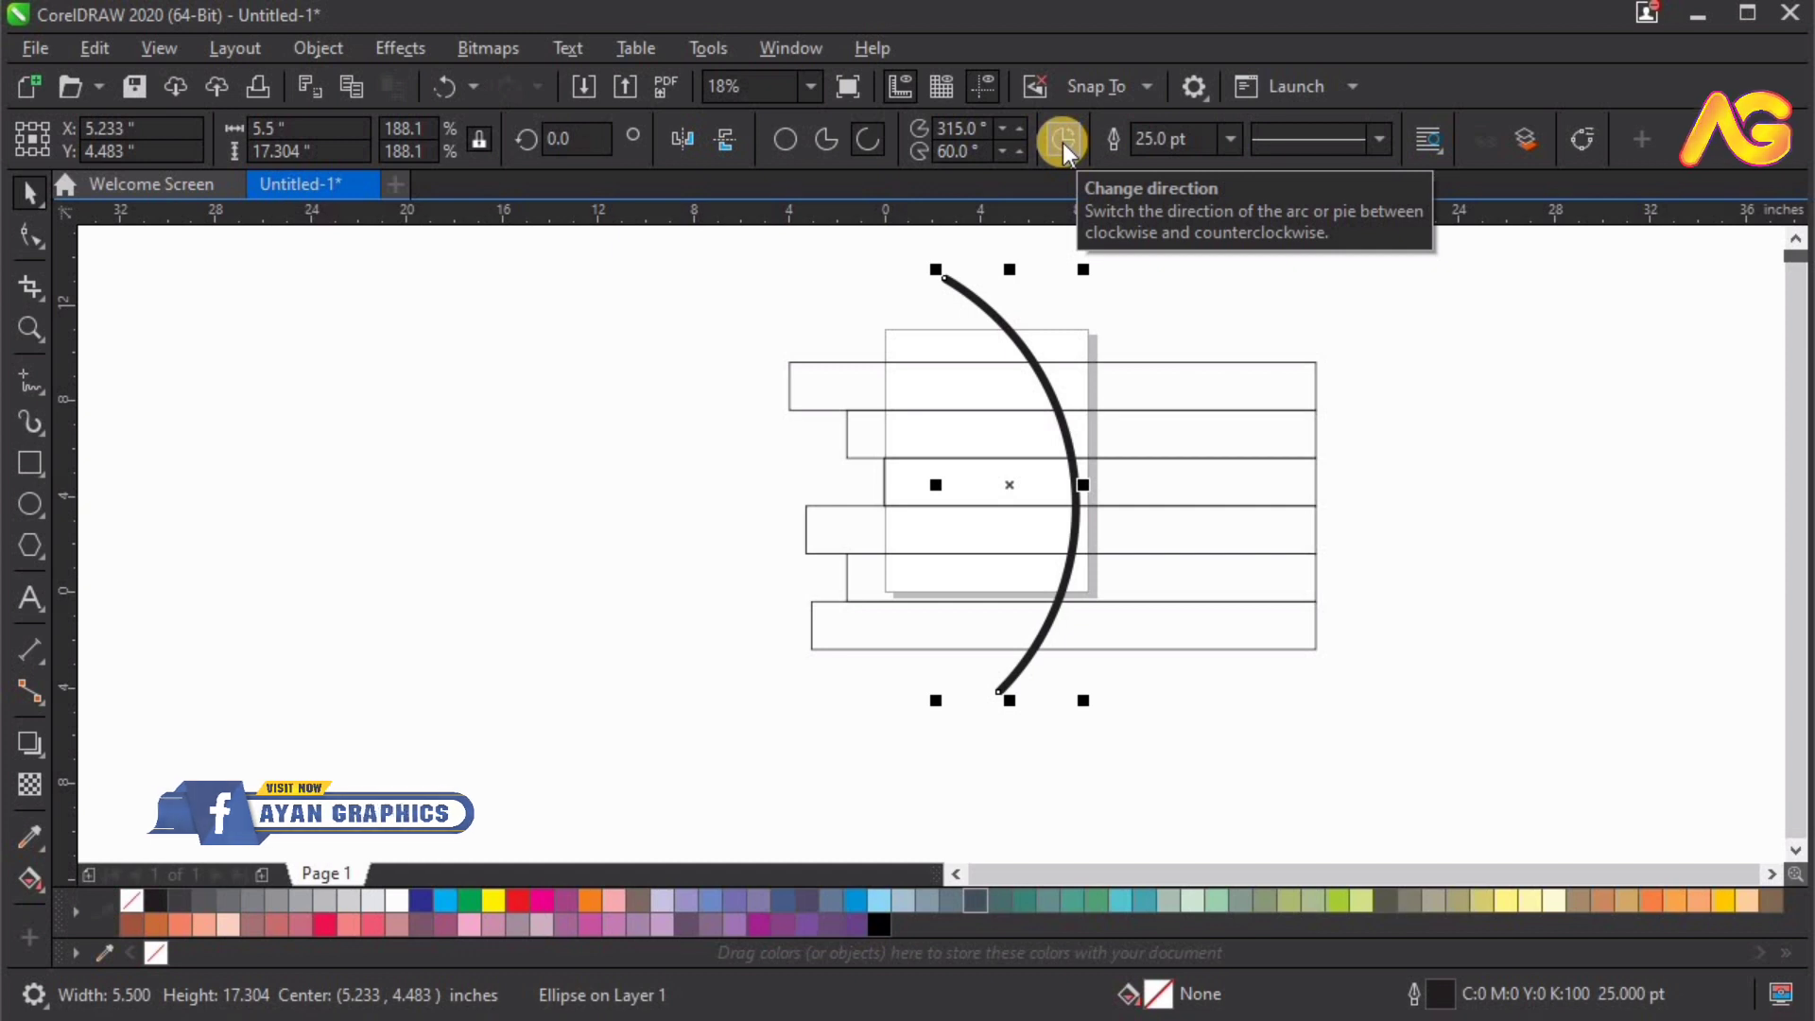
pyautogui.click(1151, 137)
pyautogui.write('40')
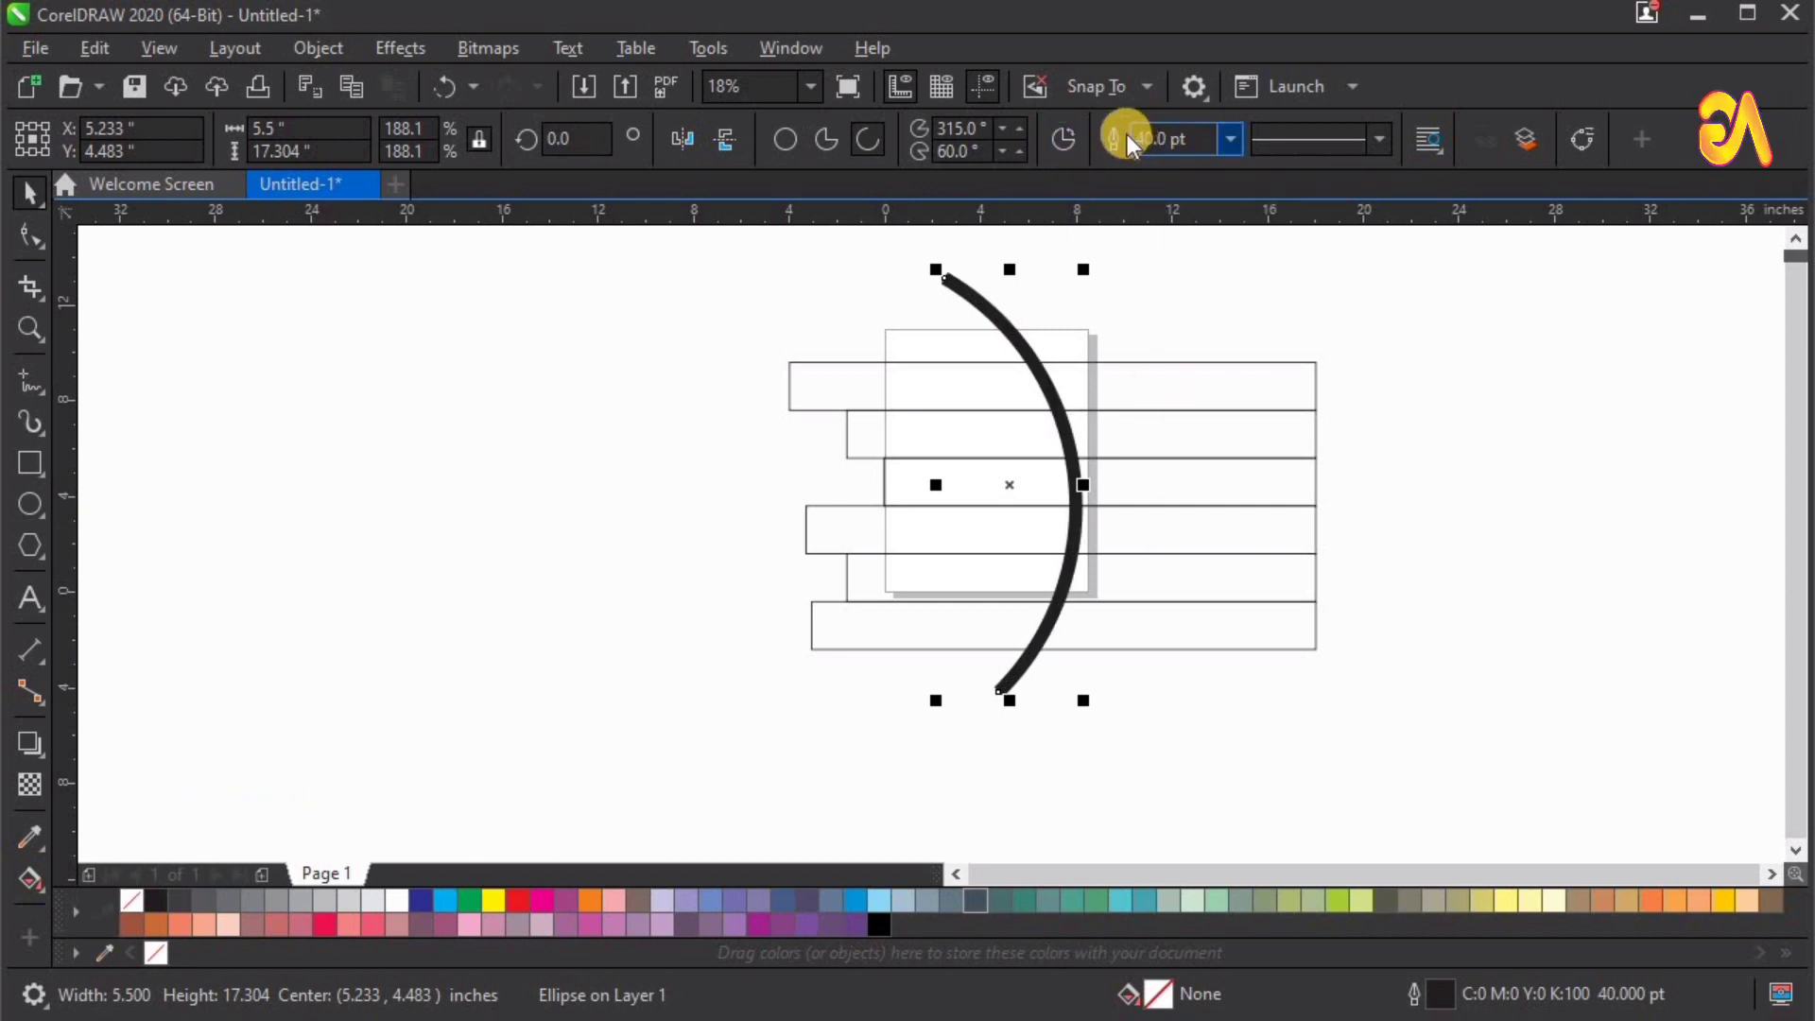
pyautogui.press('Return')
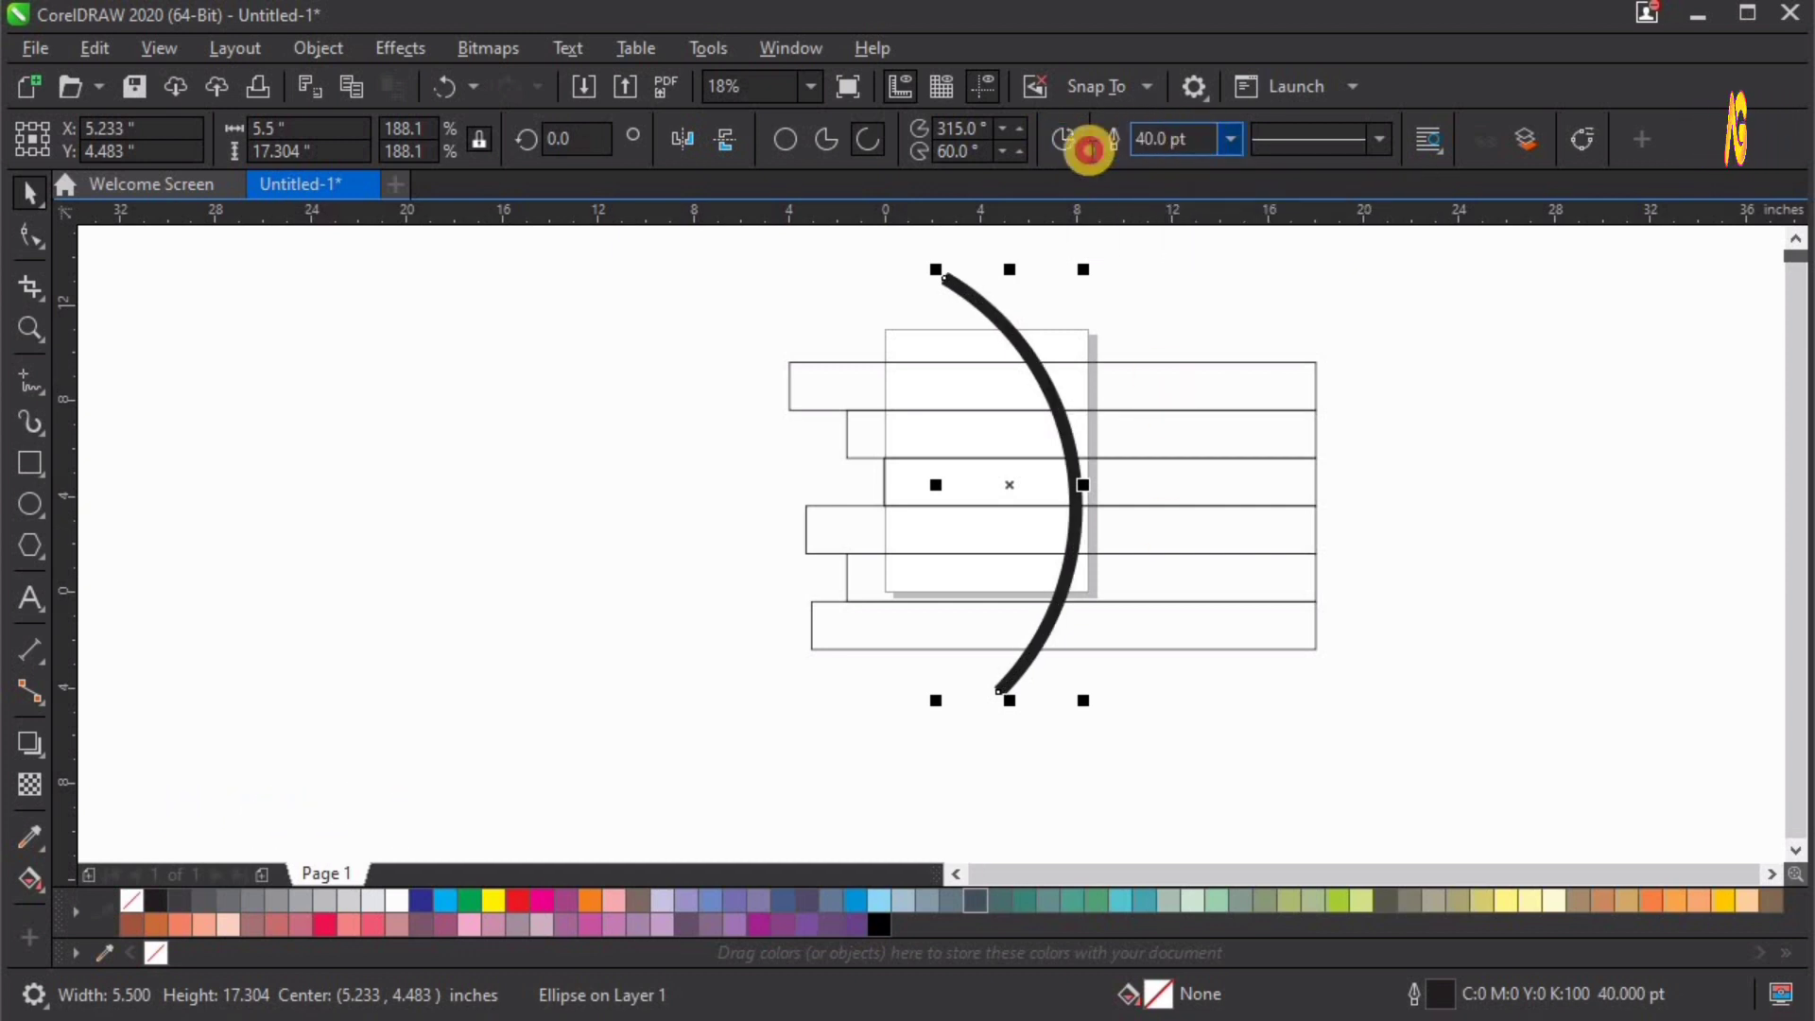
# Step: Set the arc's outline width to 45 pt and deselect it
pyautogui.write('45')
pyautogui.press('Return')
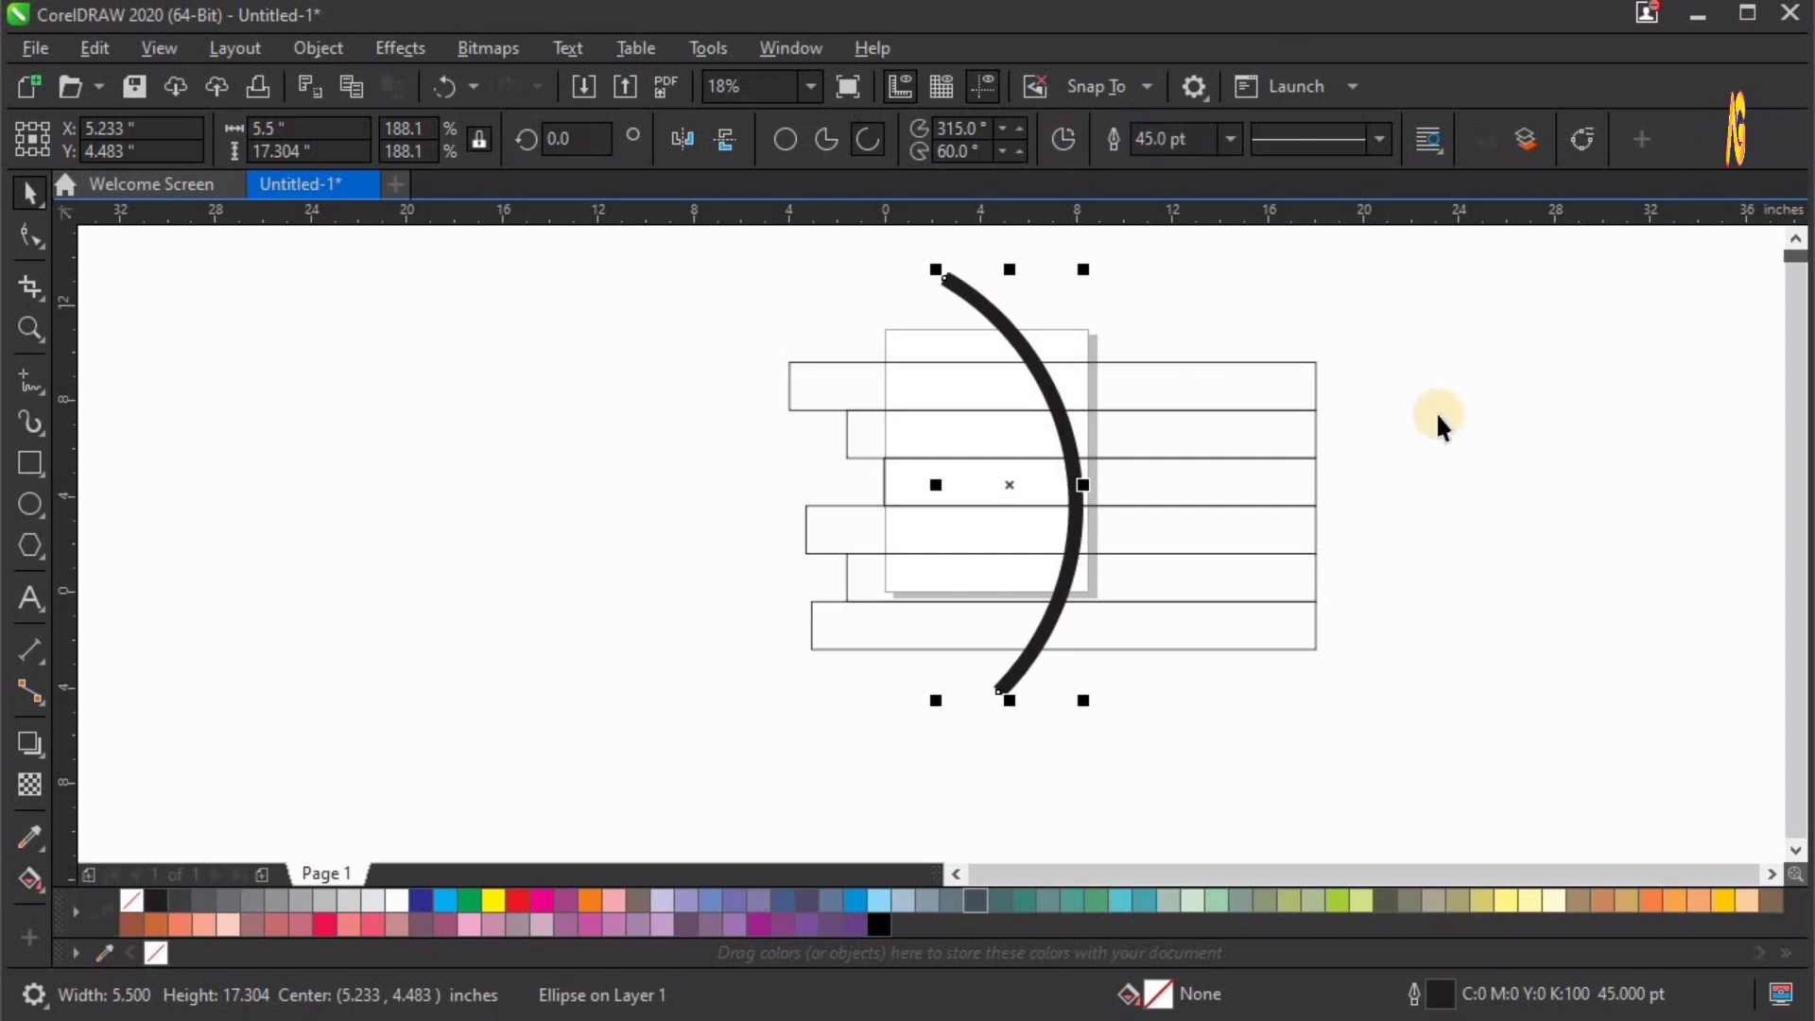
pyautogui.click(1437, 440)
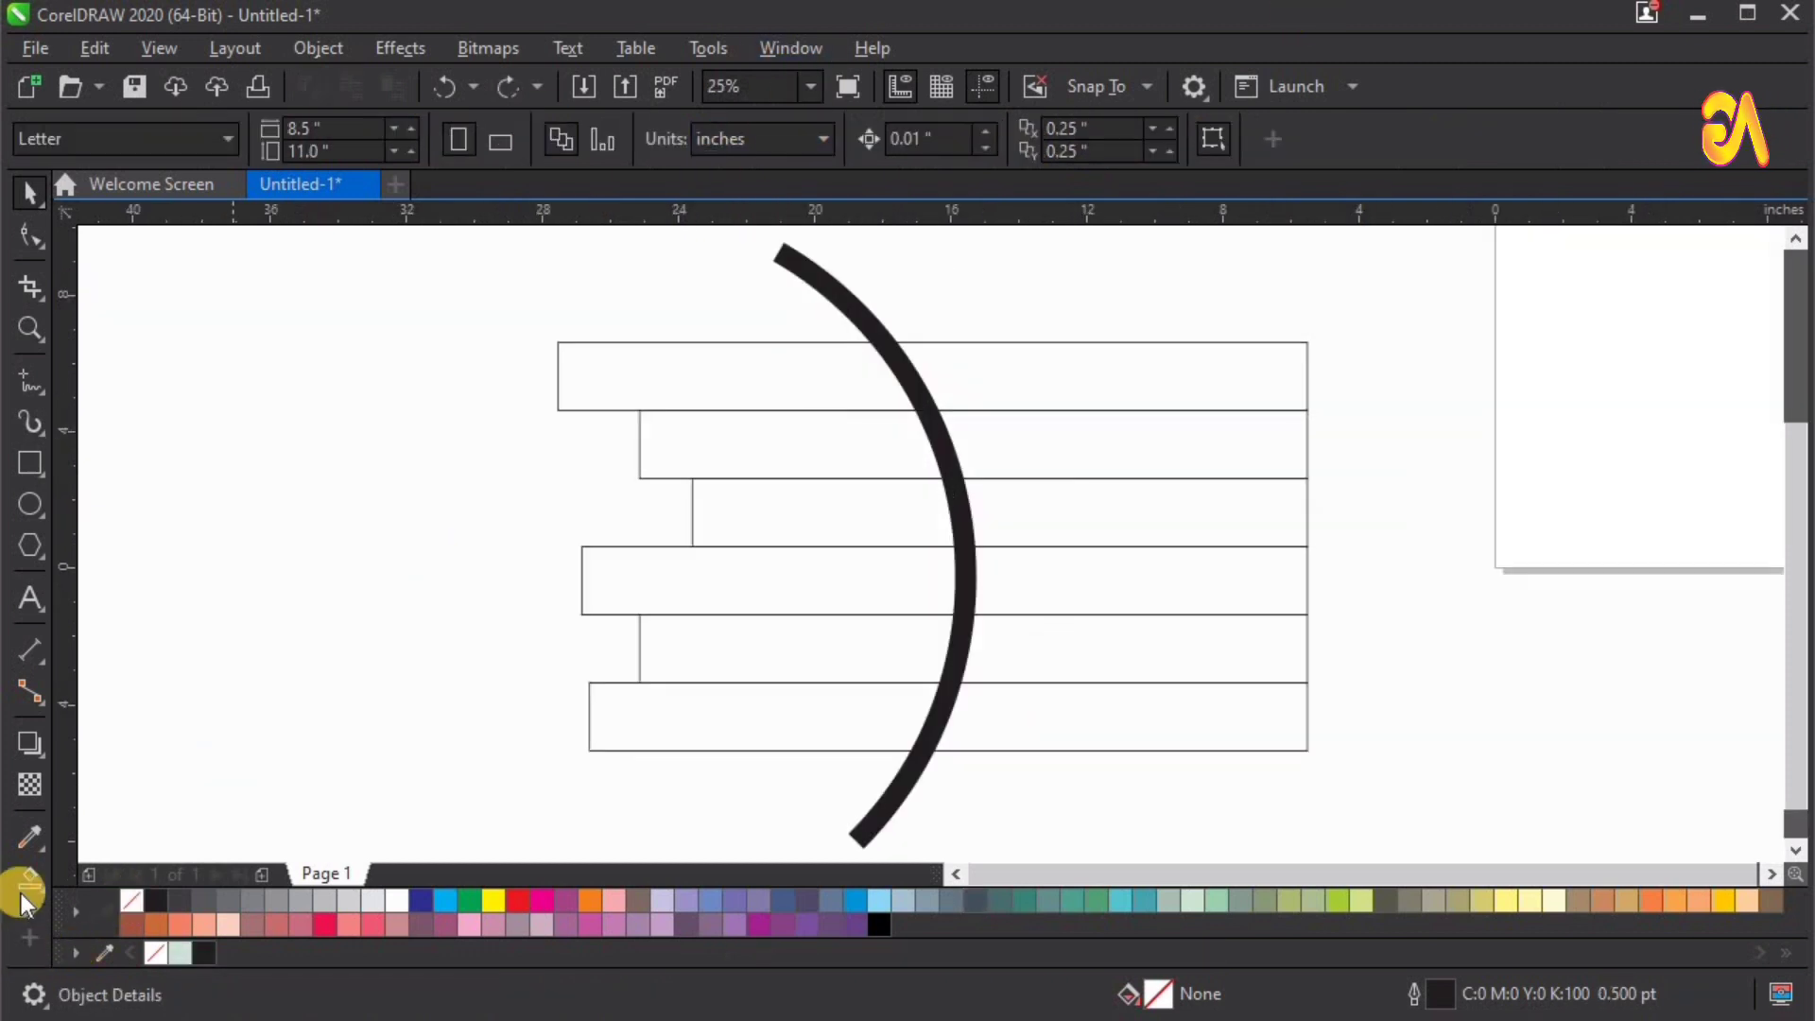
# Step: Smart Fill the six bar sections on the staggered side of the arc with pale green (C20 M0 Y20 K0)
pyautogui.click(28, 880)
pyautogui.click(706, 713)
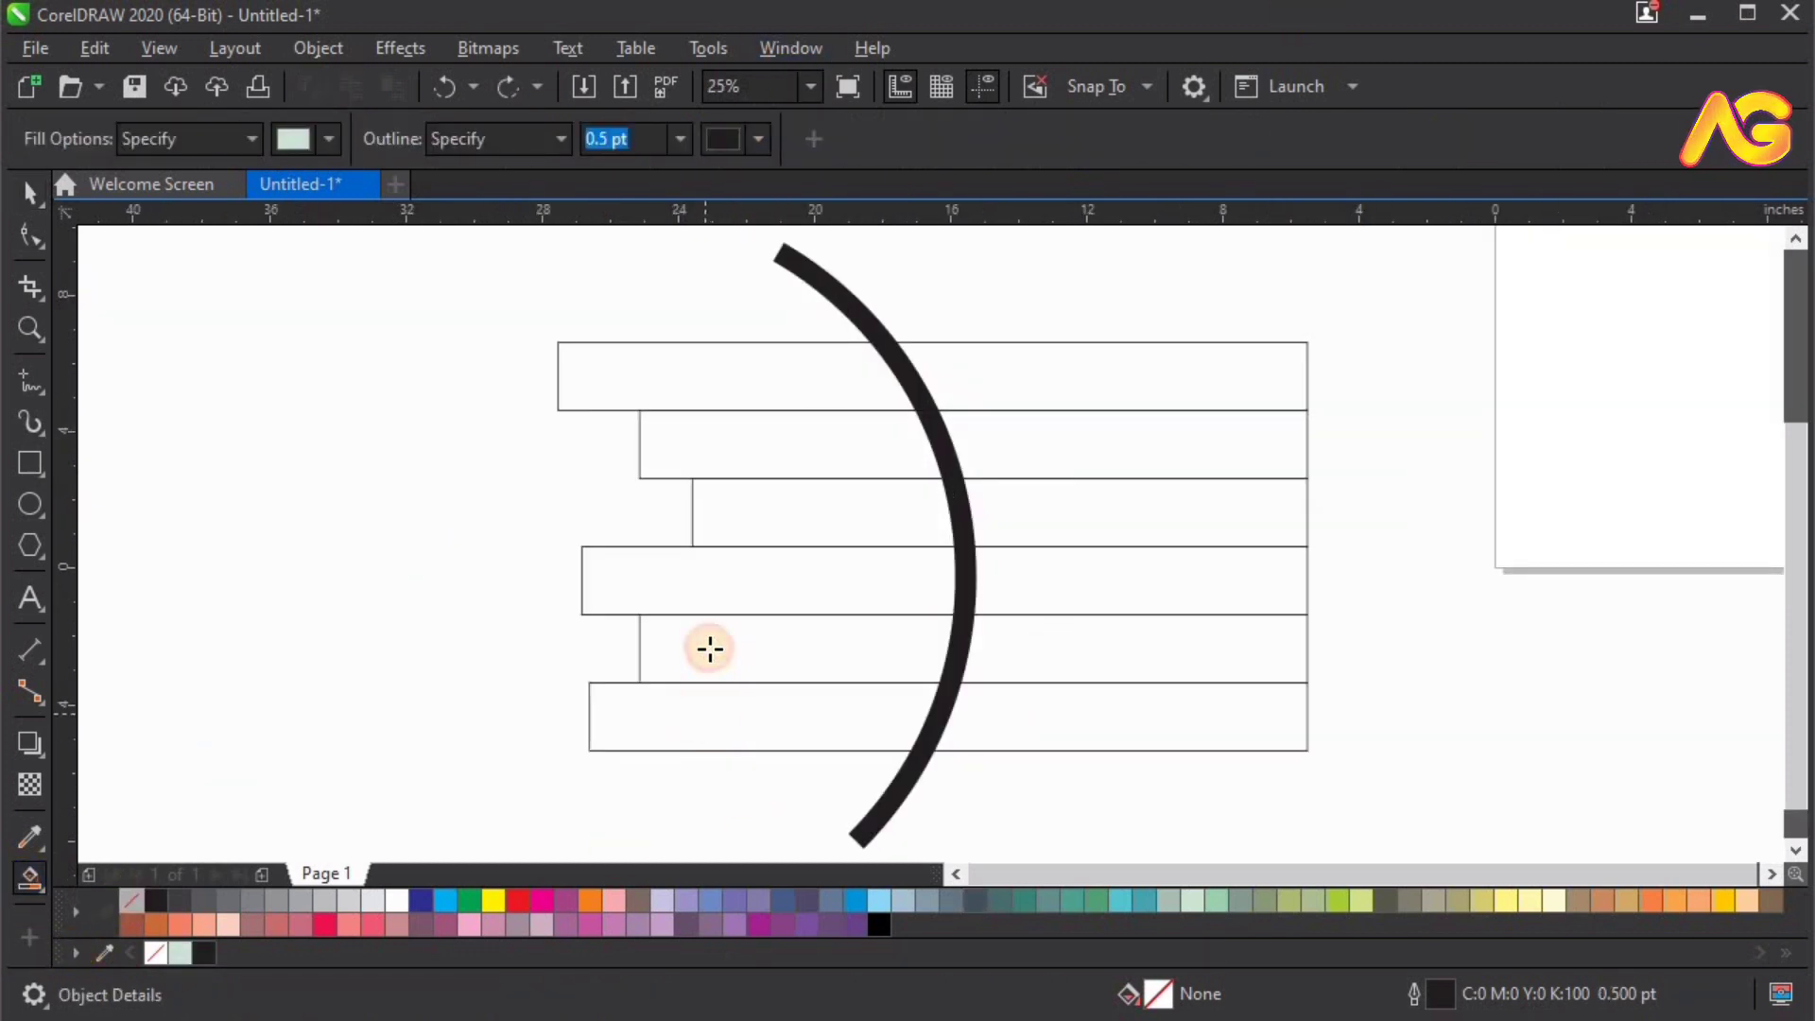
pyautogui.click(709, 649)
pyautogui.click(706, 580)
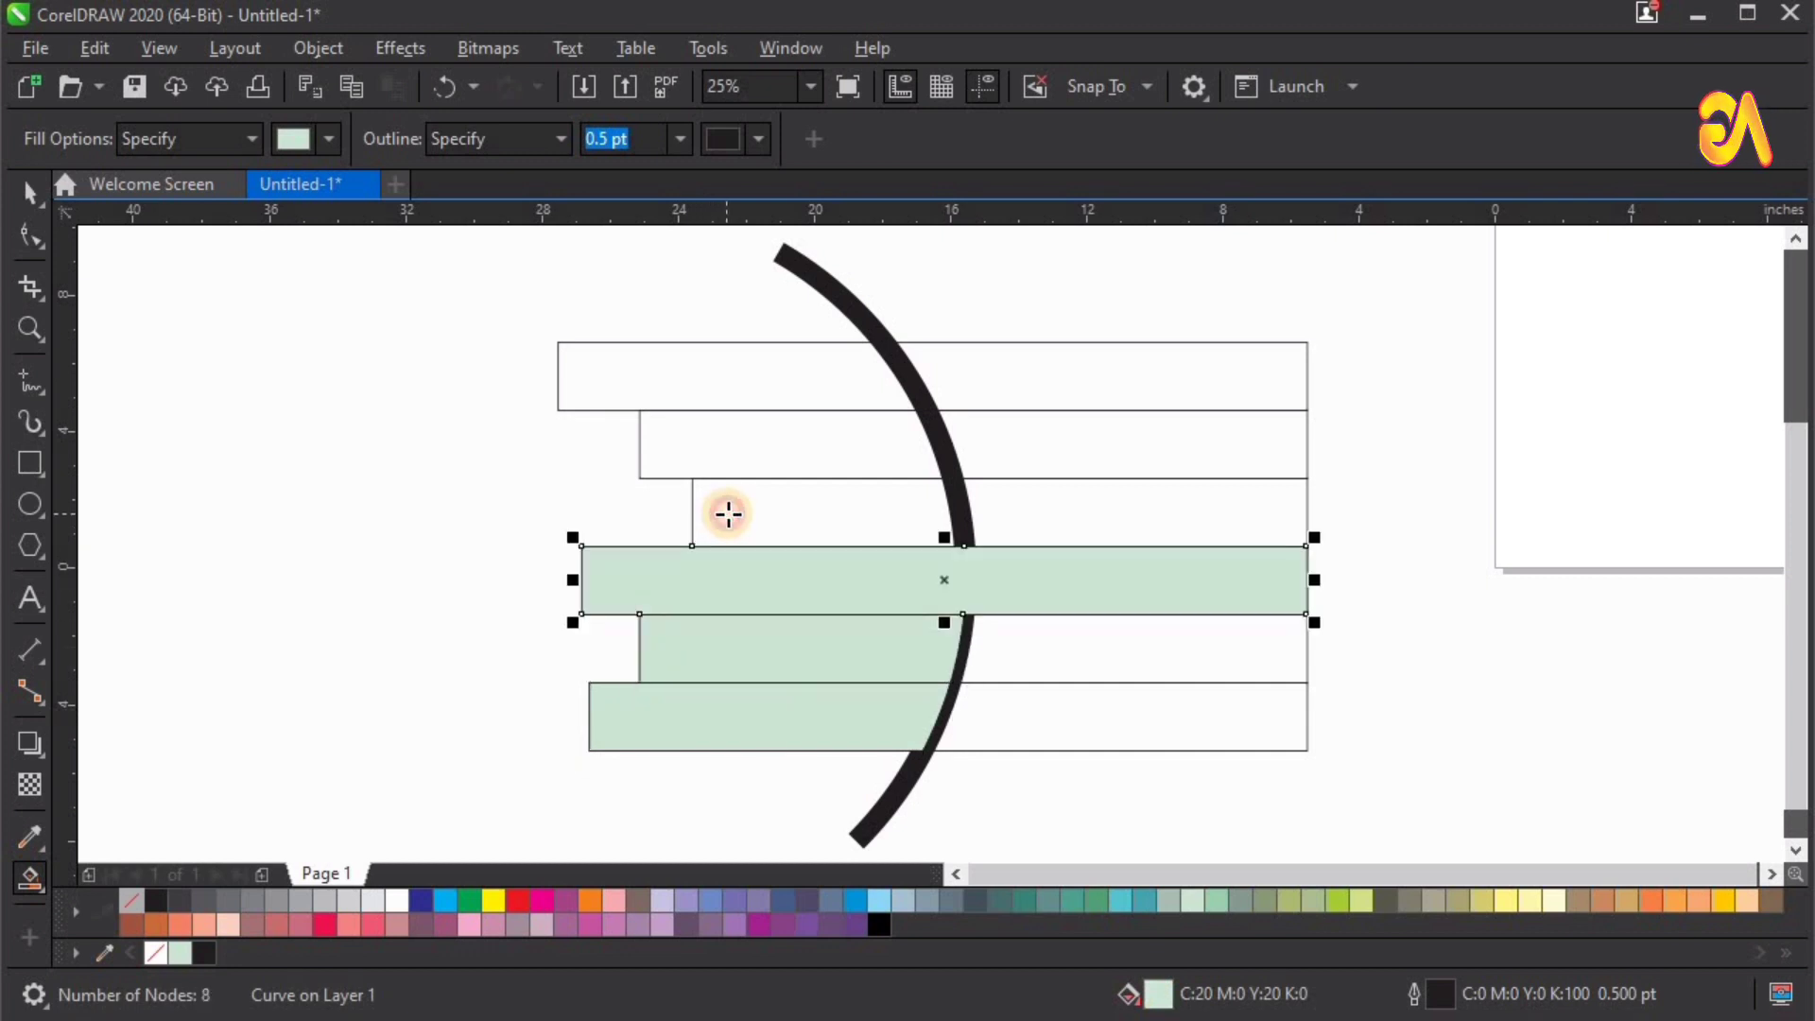
pyautogui.click(728, 514)
pyautogui.click(682, 362)
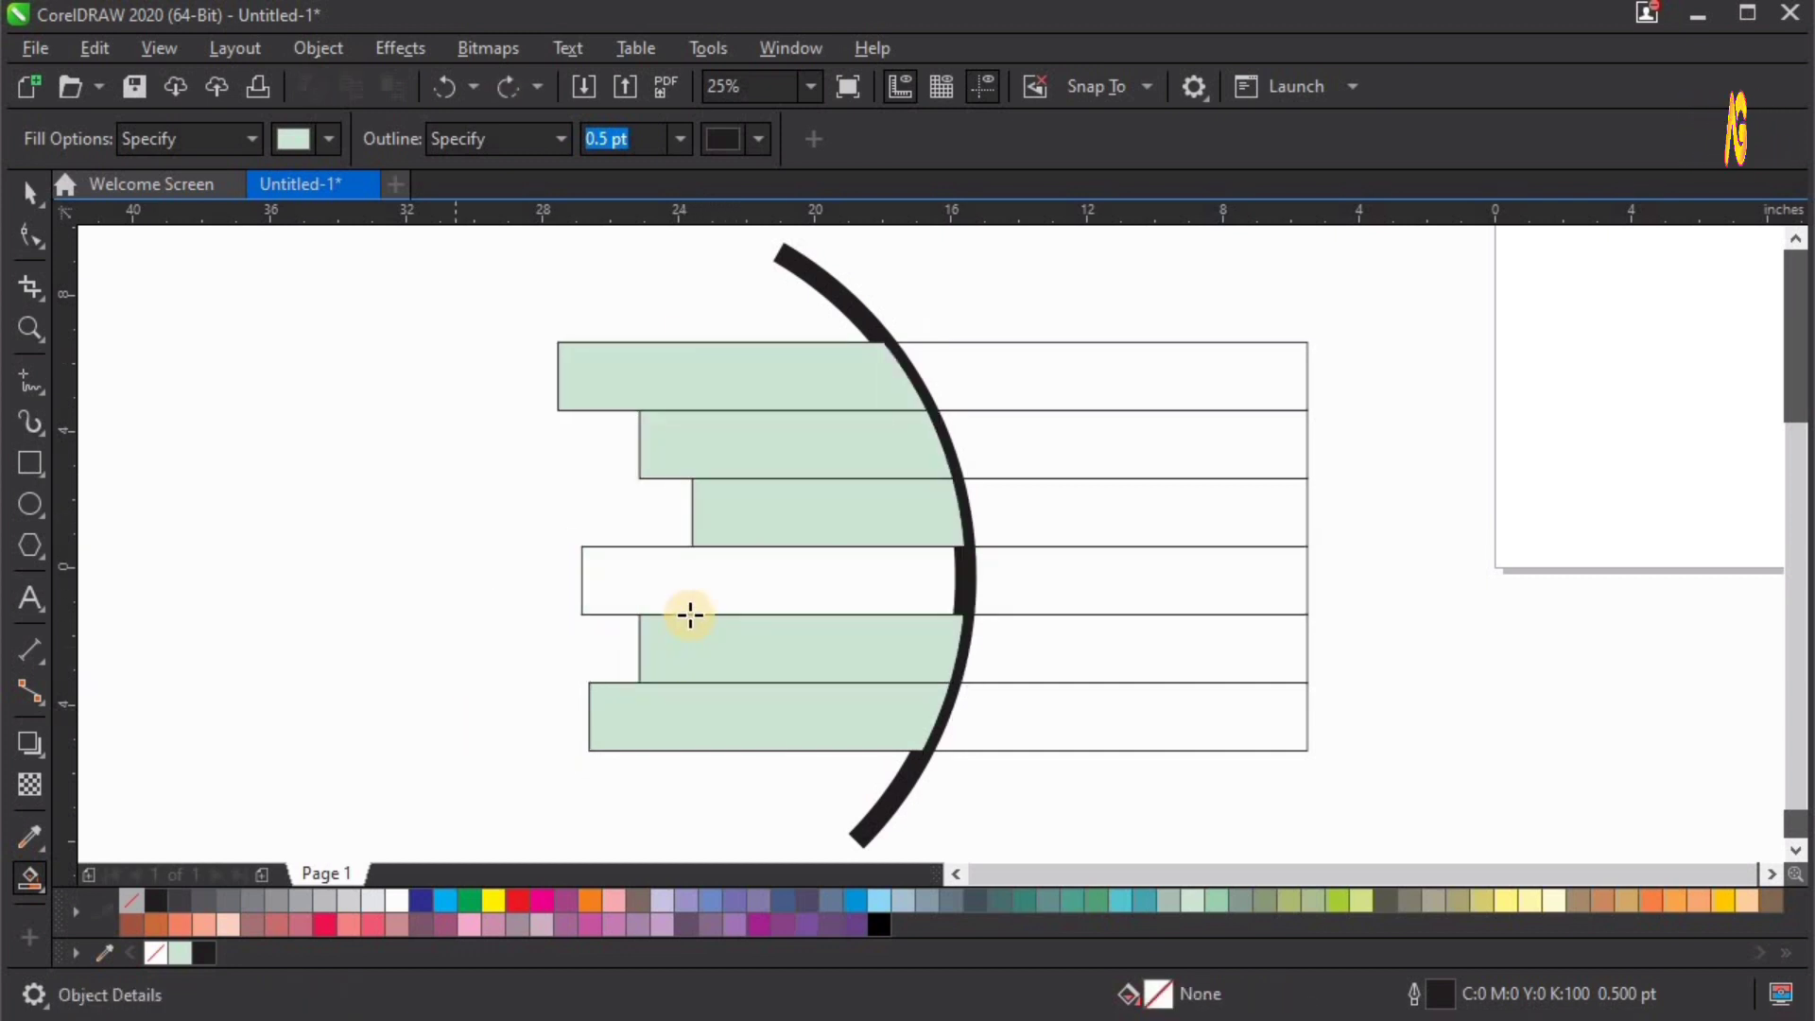
pyautogui.click(688, 592)
pyautogui.press('space')
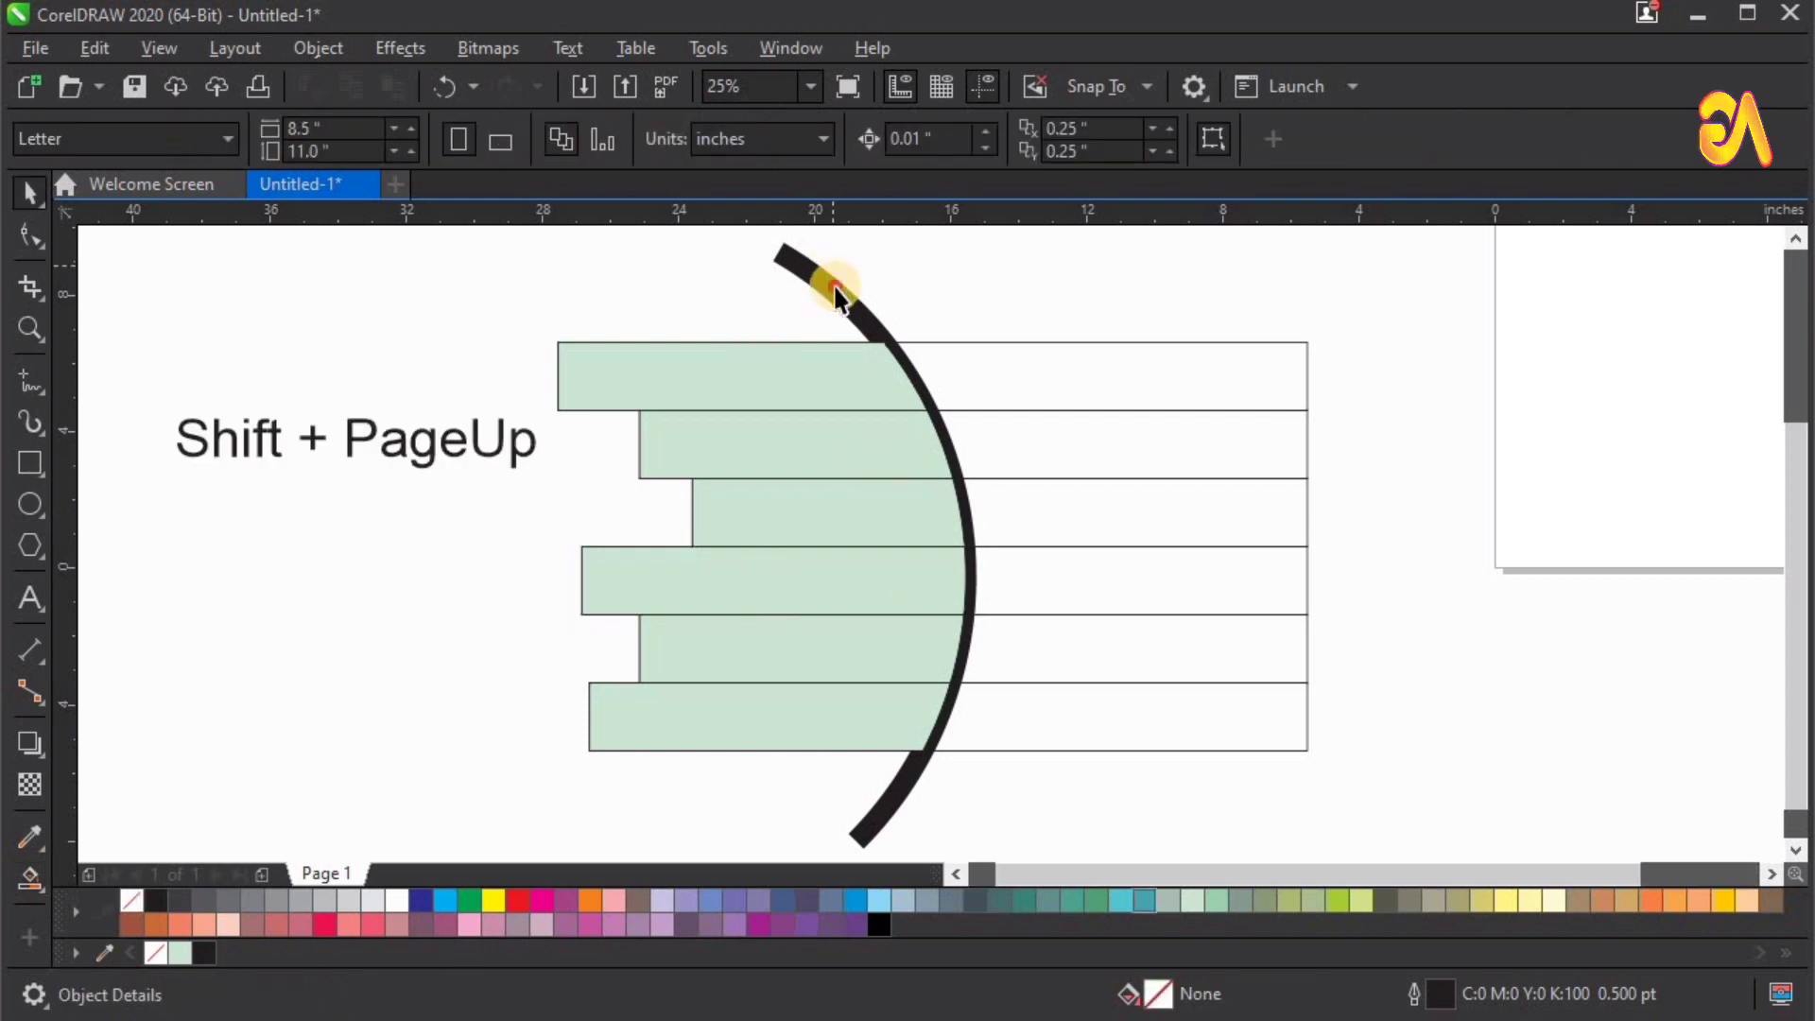
# Step: Bring the thick arc to the front of the layer and convert its outline to an object
pyautogui.click(836, 289)
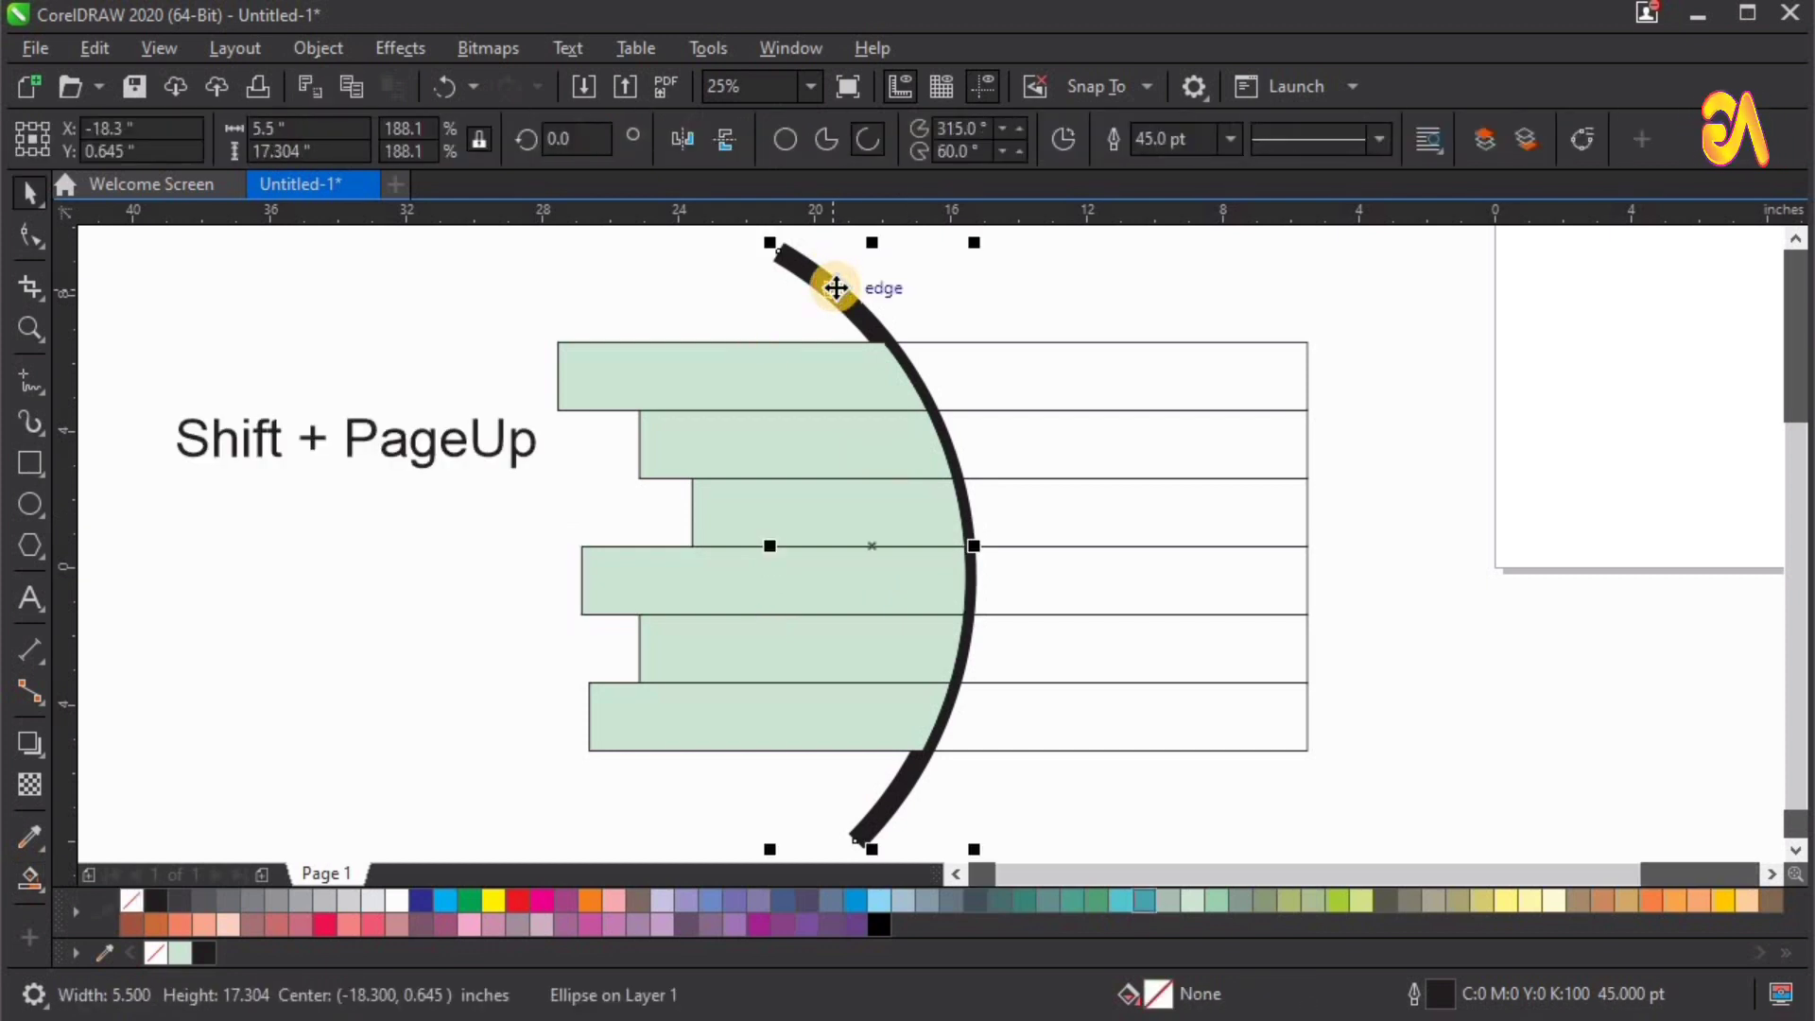
pyautogui.hotkey('shift', 'pageup')
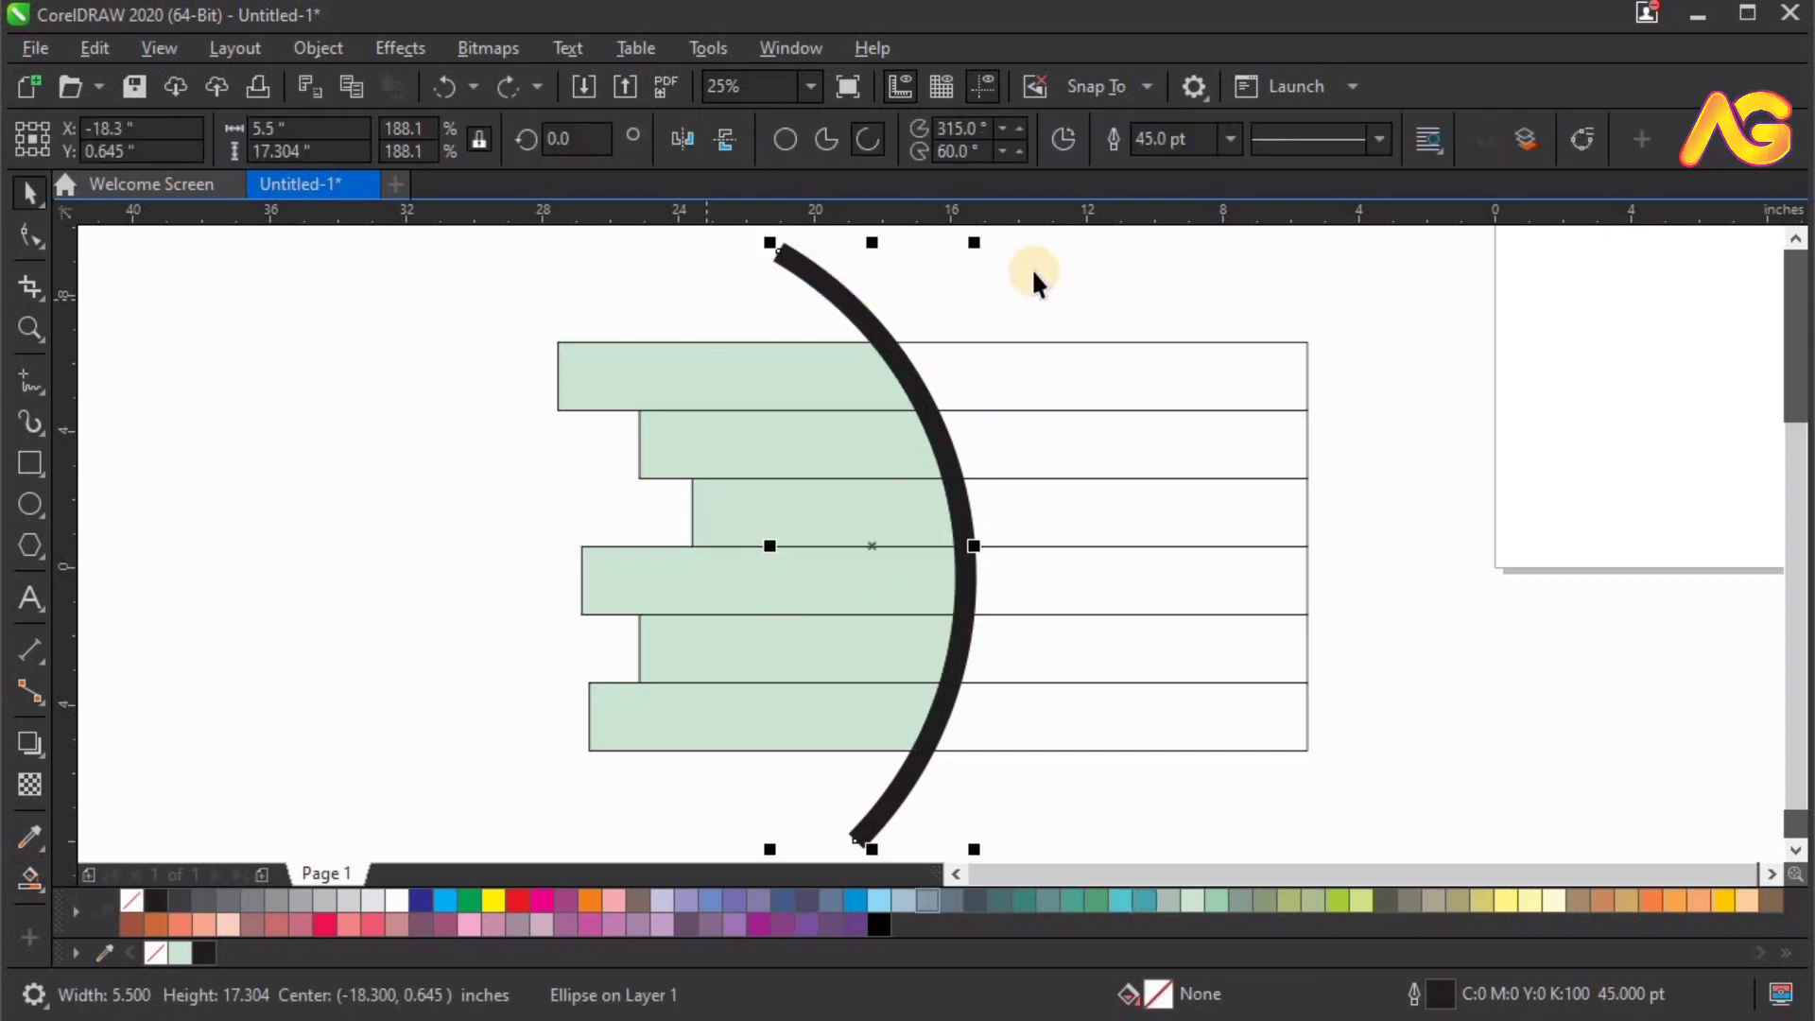
pyautogui.click(318, 48)
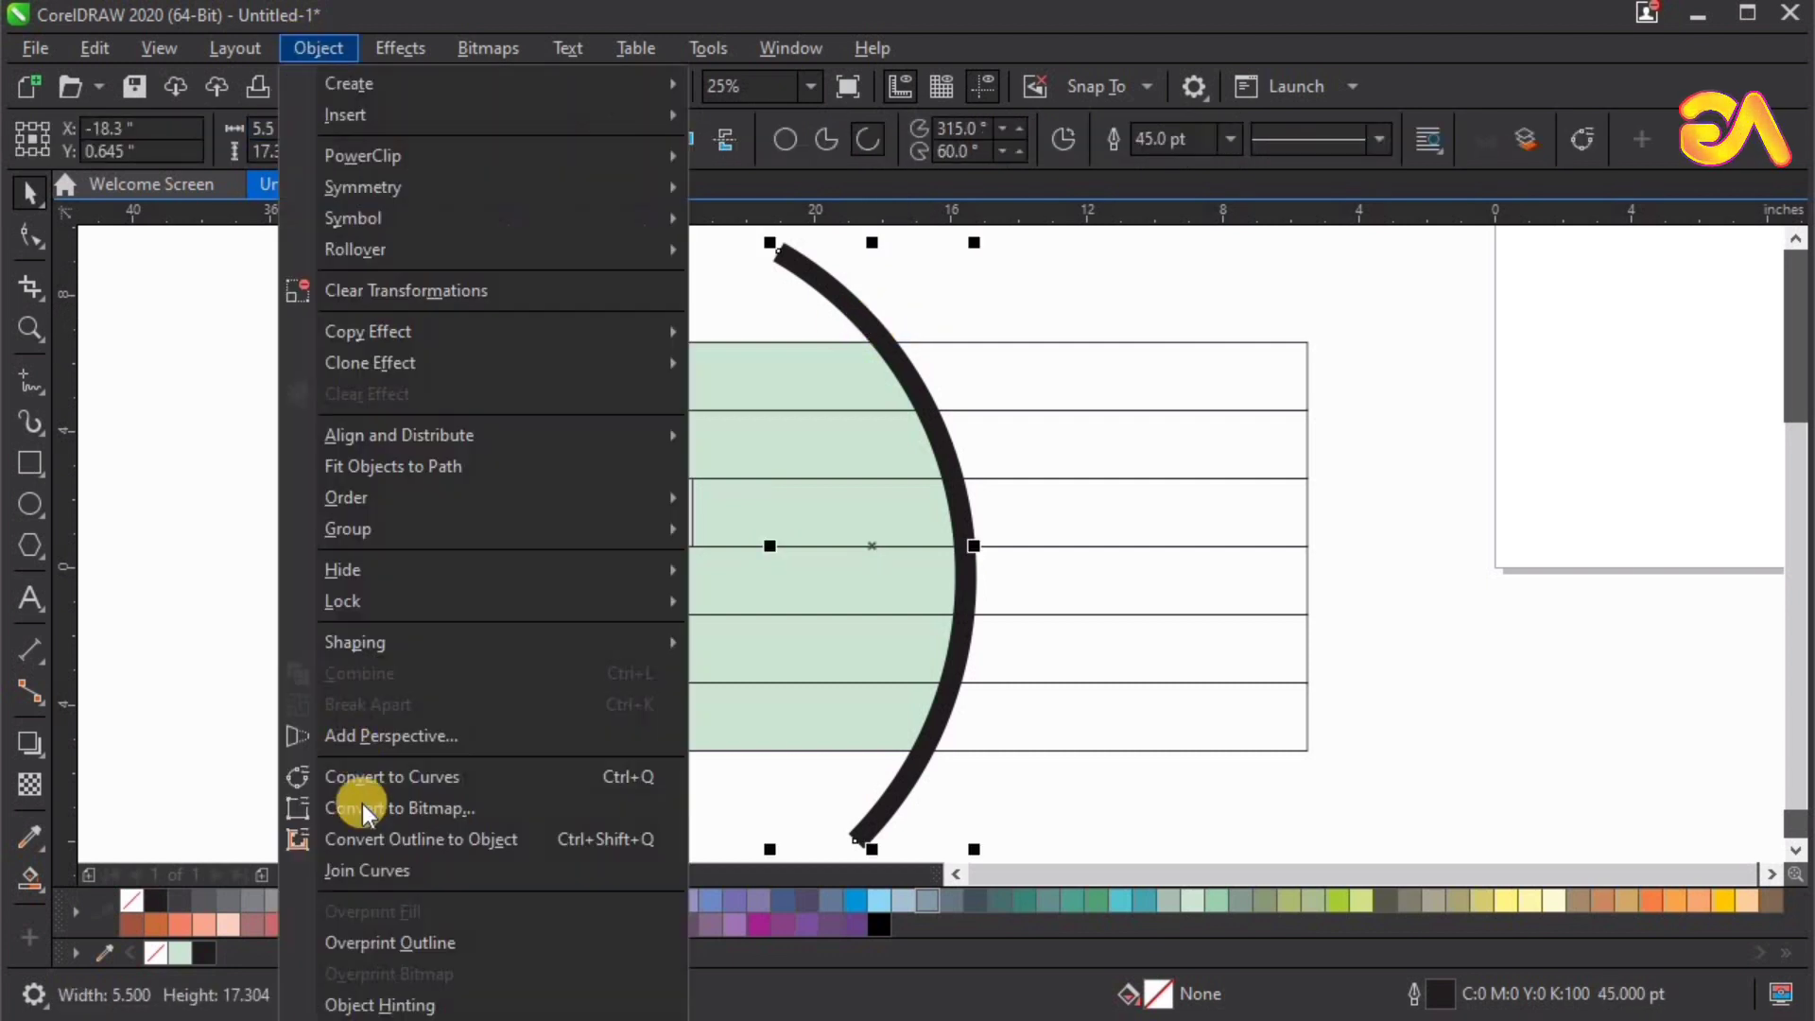
pyautogui.click(616, 841)
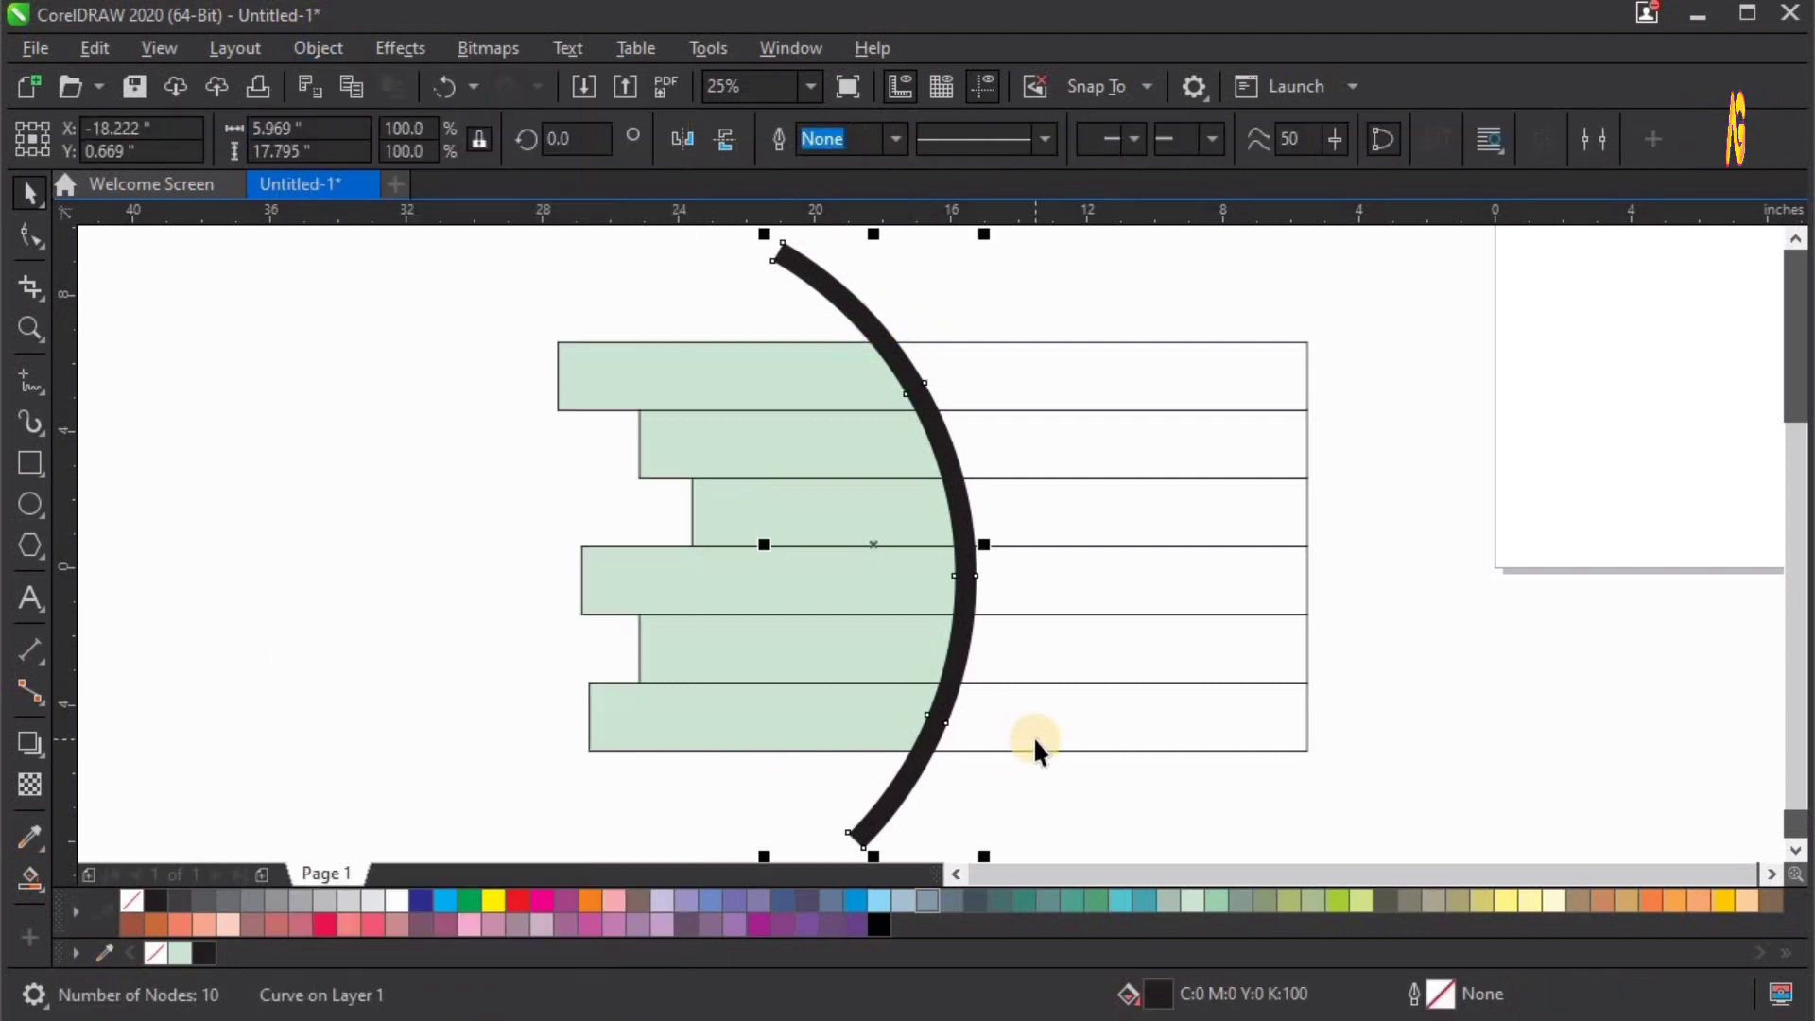
# Step: Add the artistic text ABCDEF beside the bars, enlarge it to about 164 pt and set its font to Electron
pyautogui.click(30, 598)
pyautogui.click(219, 401)
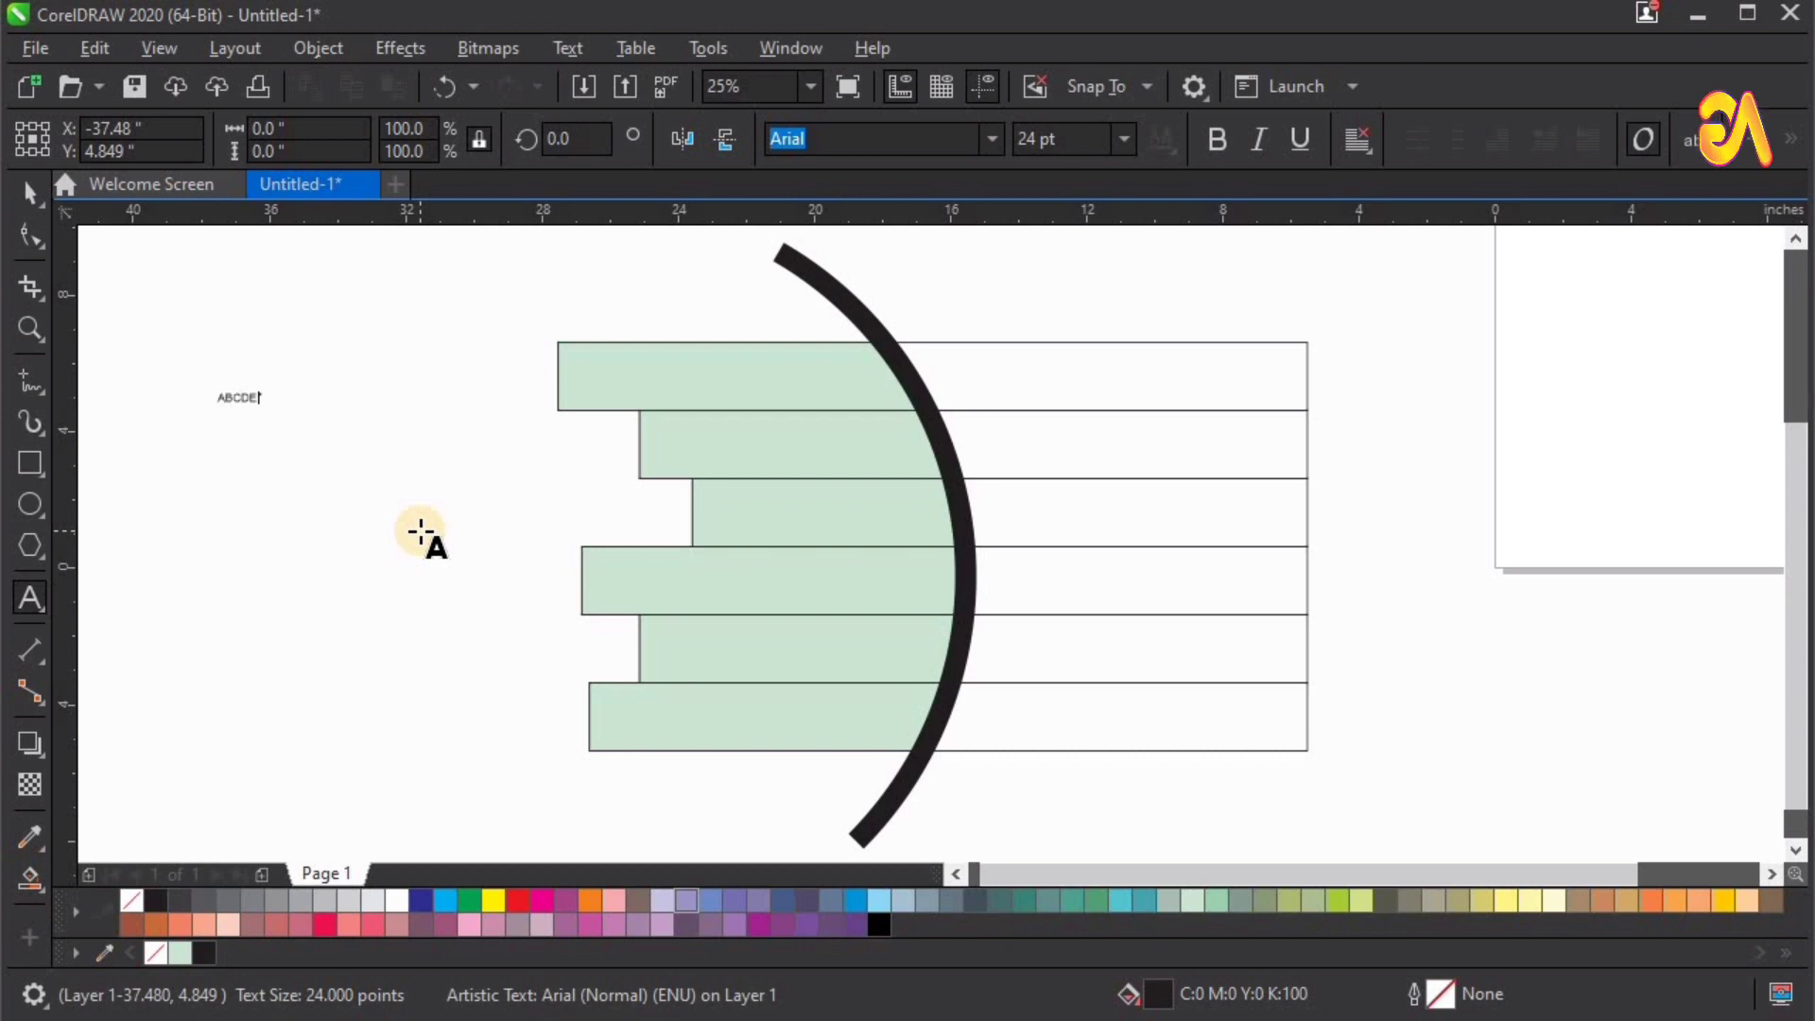
pyautogui.click(29, 193)
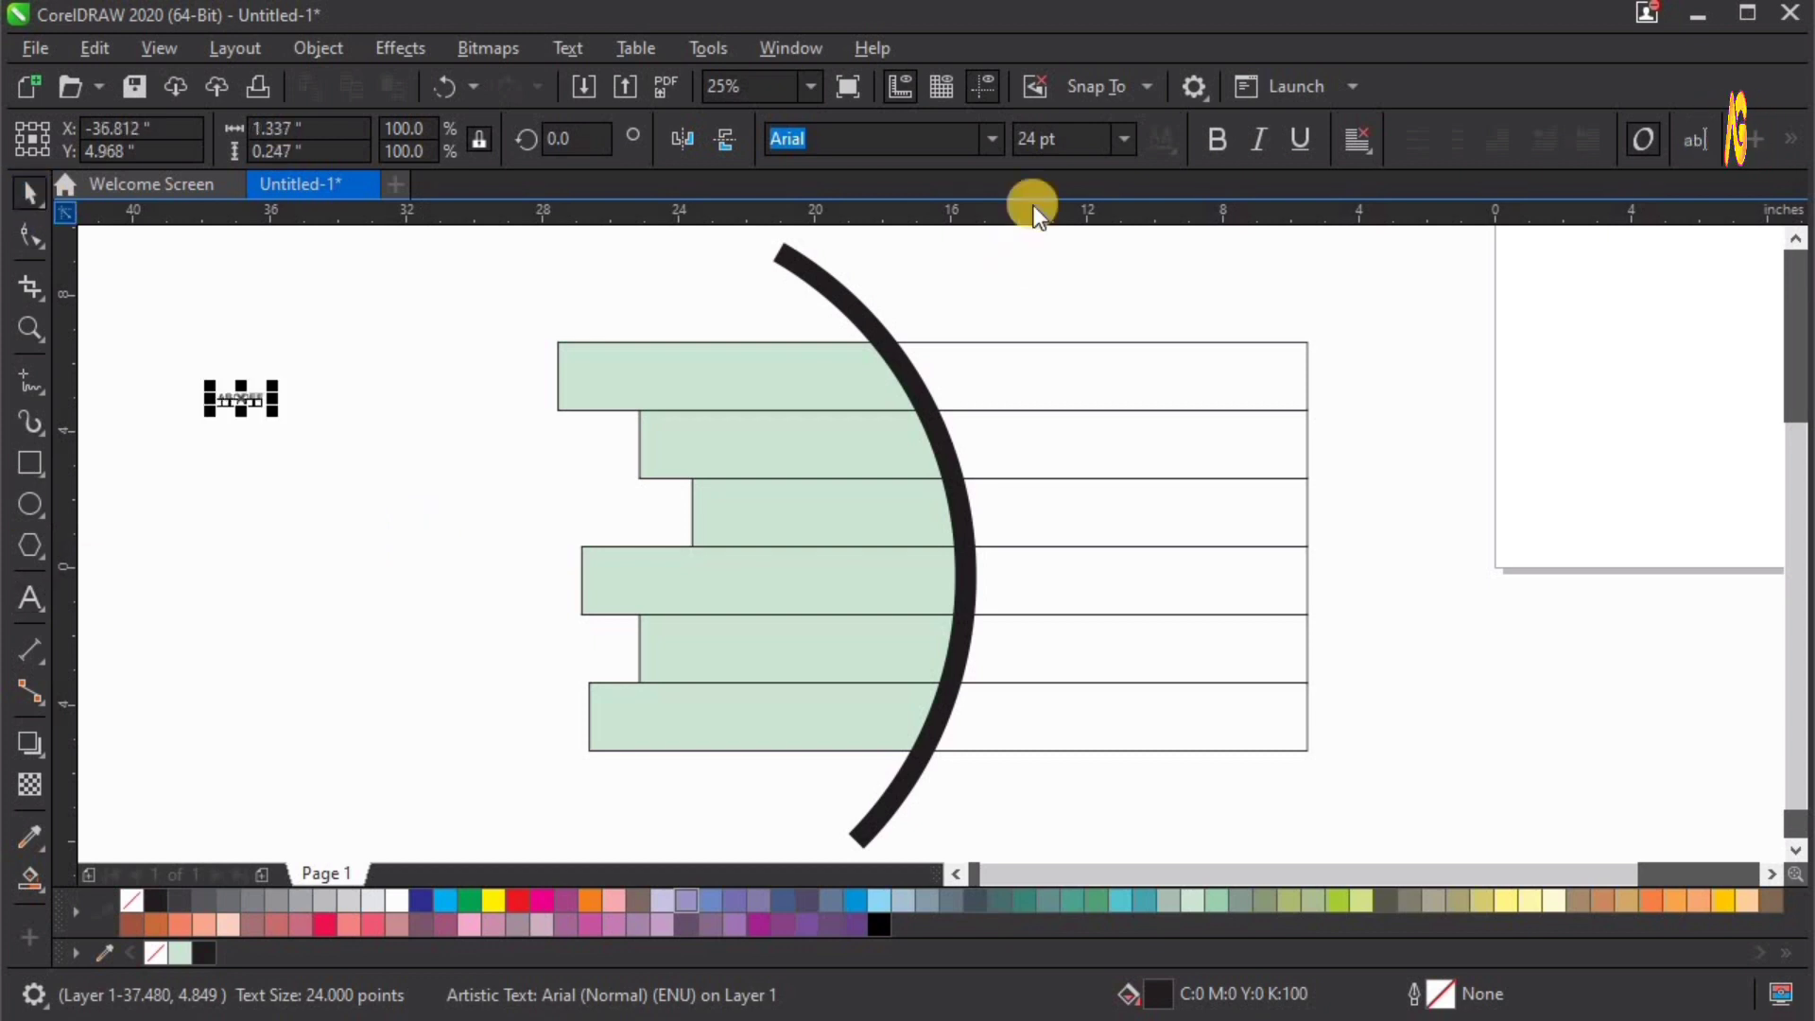
pyautogui.click(989, 127)
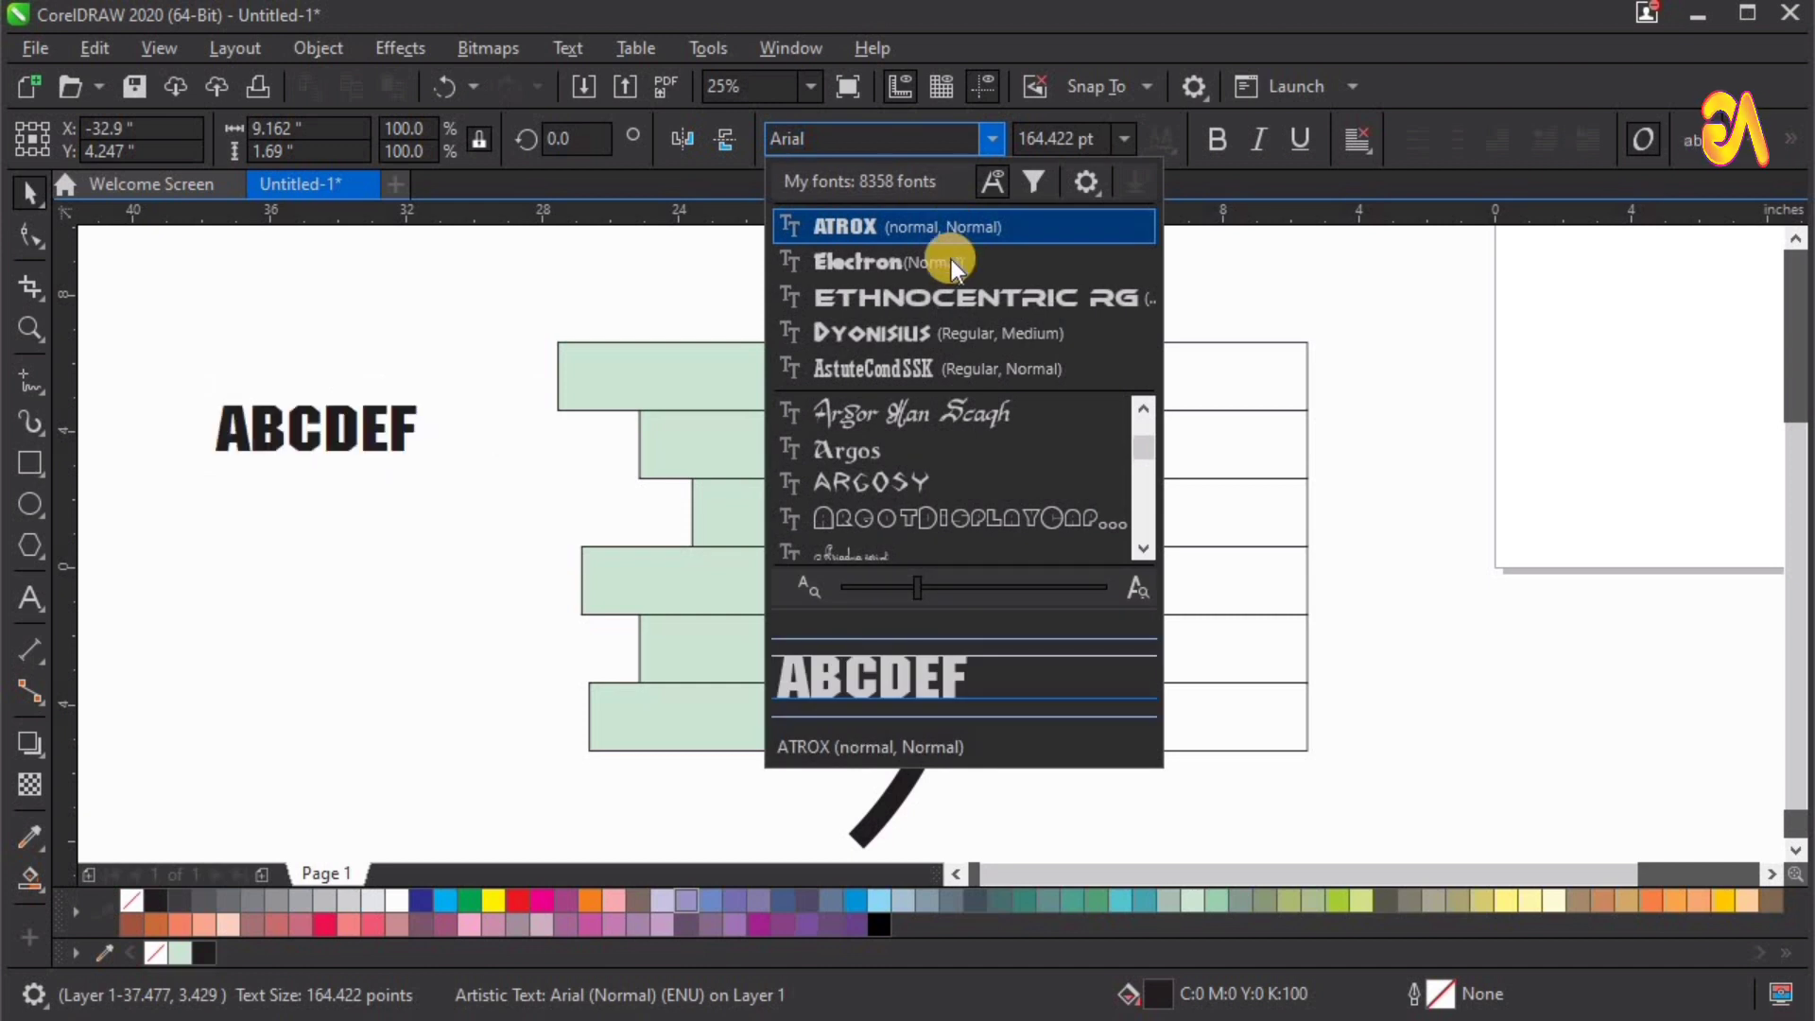
pyautogui.click(950, 259)
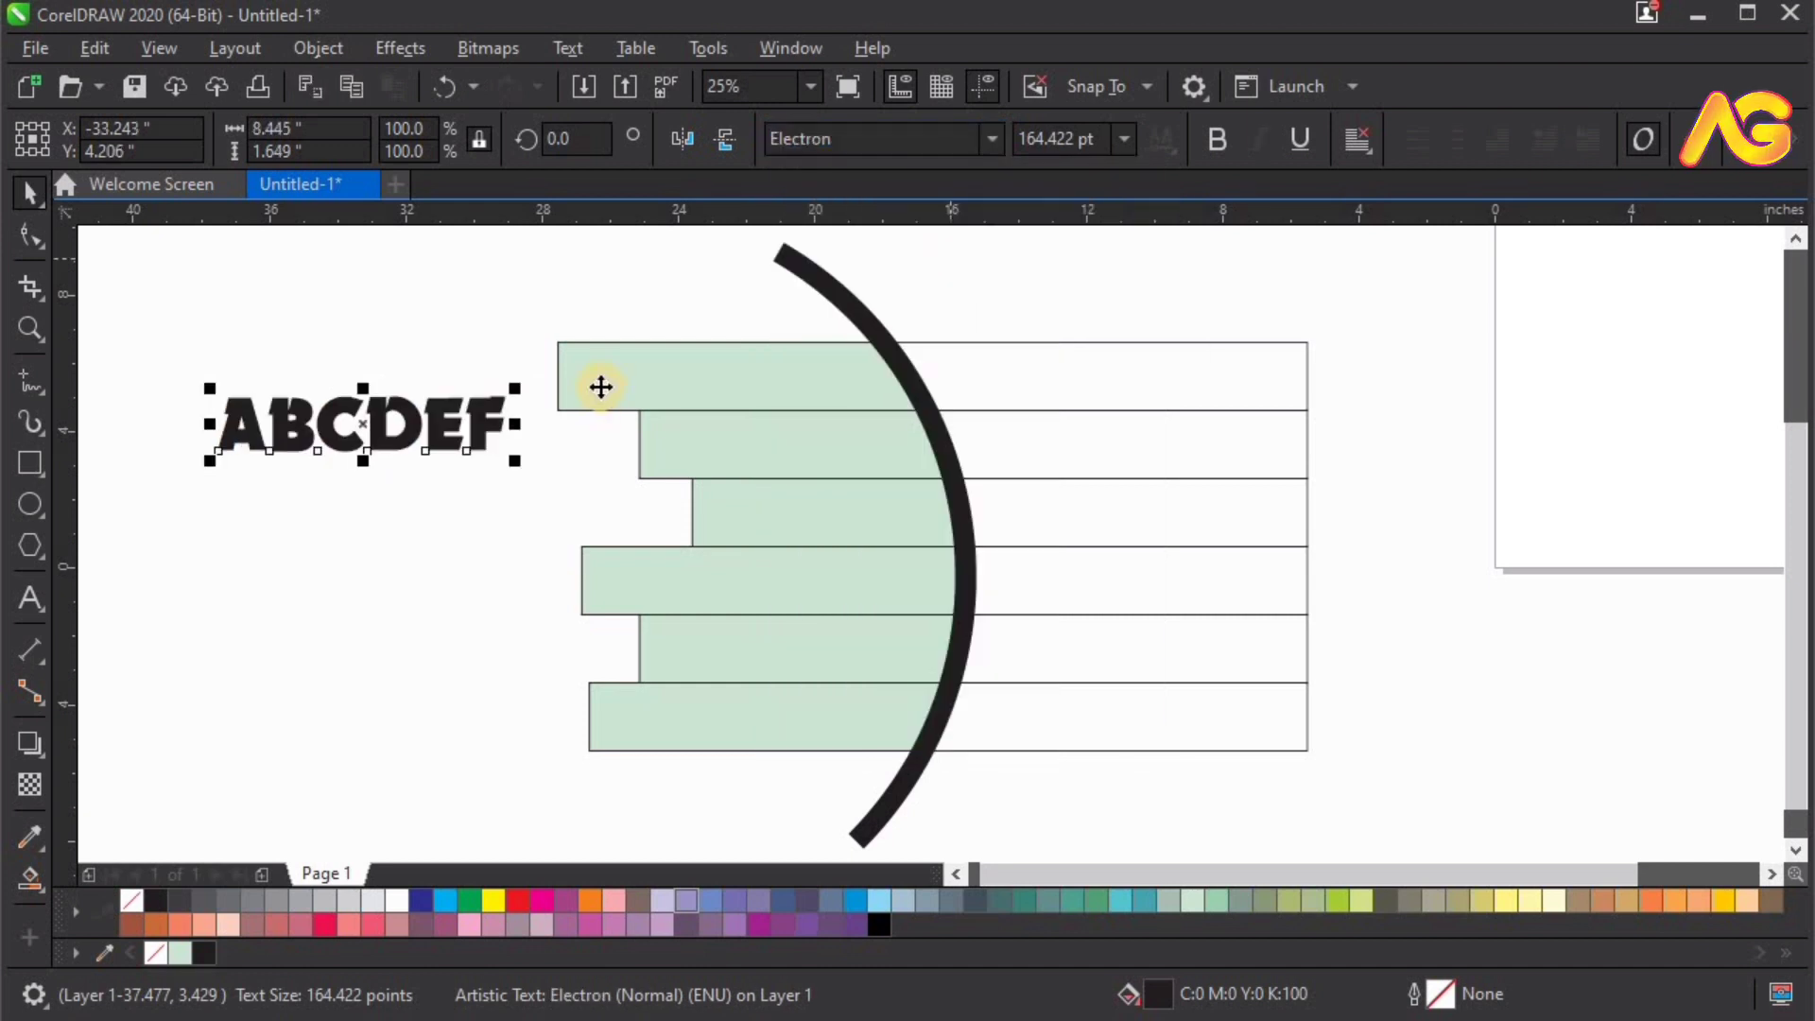
# Step: Convert the ABCDEF text to curves and break the curve apart into separate pieces
pyautogui.scroll(1, 601, 387)
pyautogui.rightClick(600, 384)
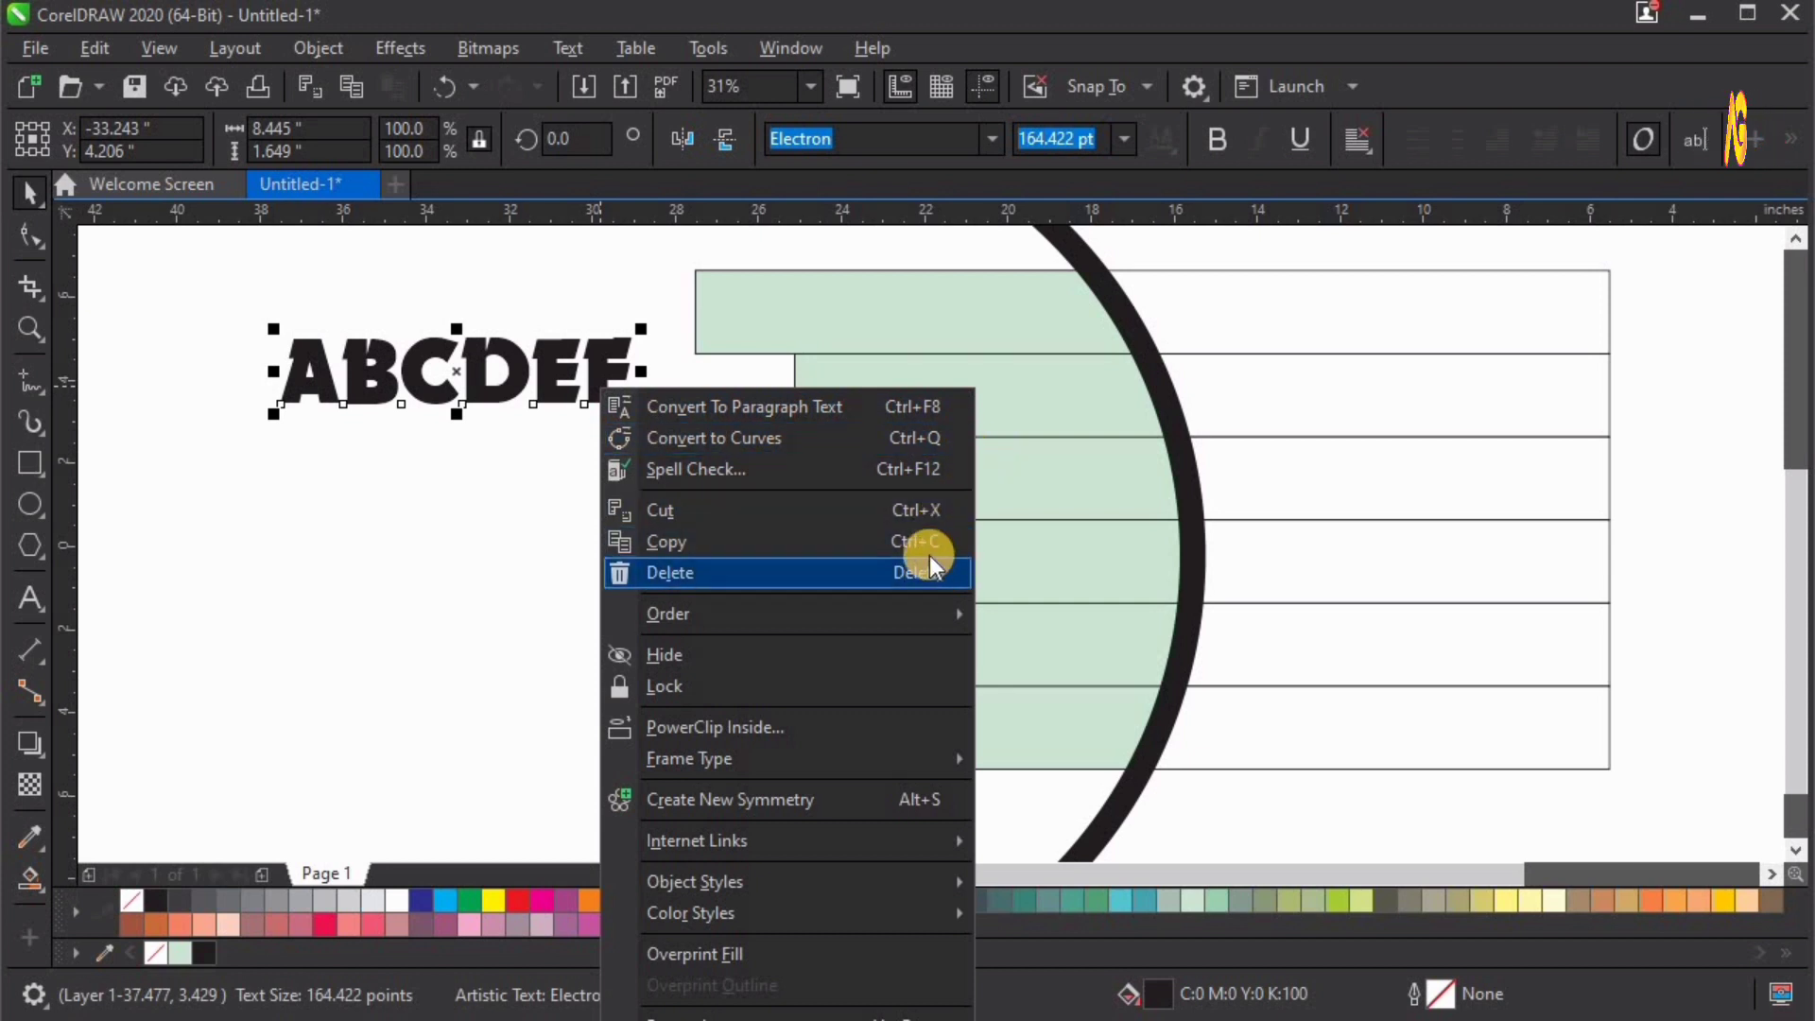
pyautogui.click(599, 373)
pyautogui.rightClick(601, 375)
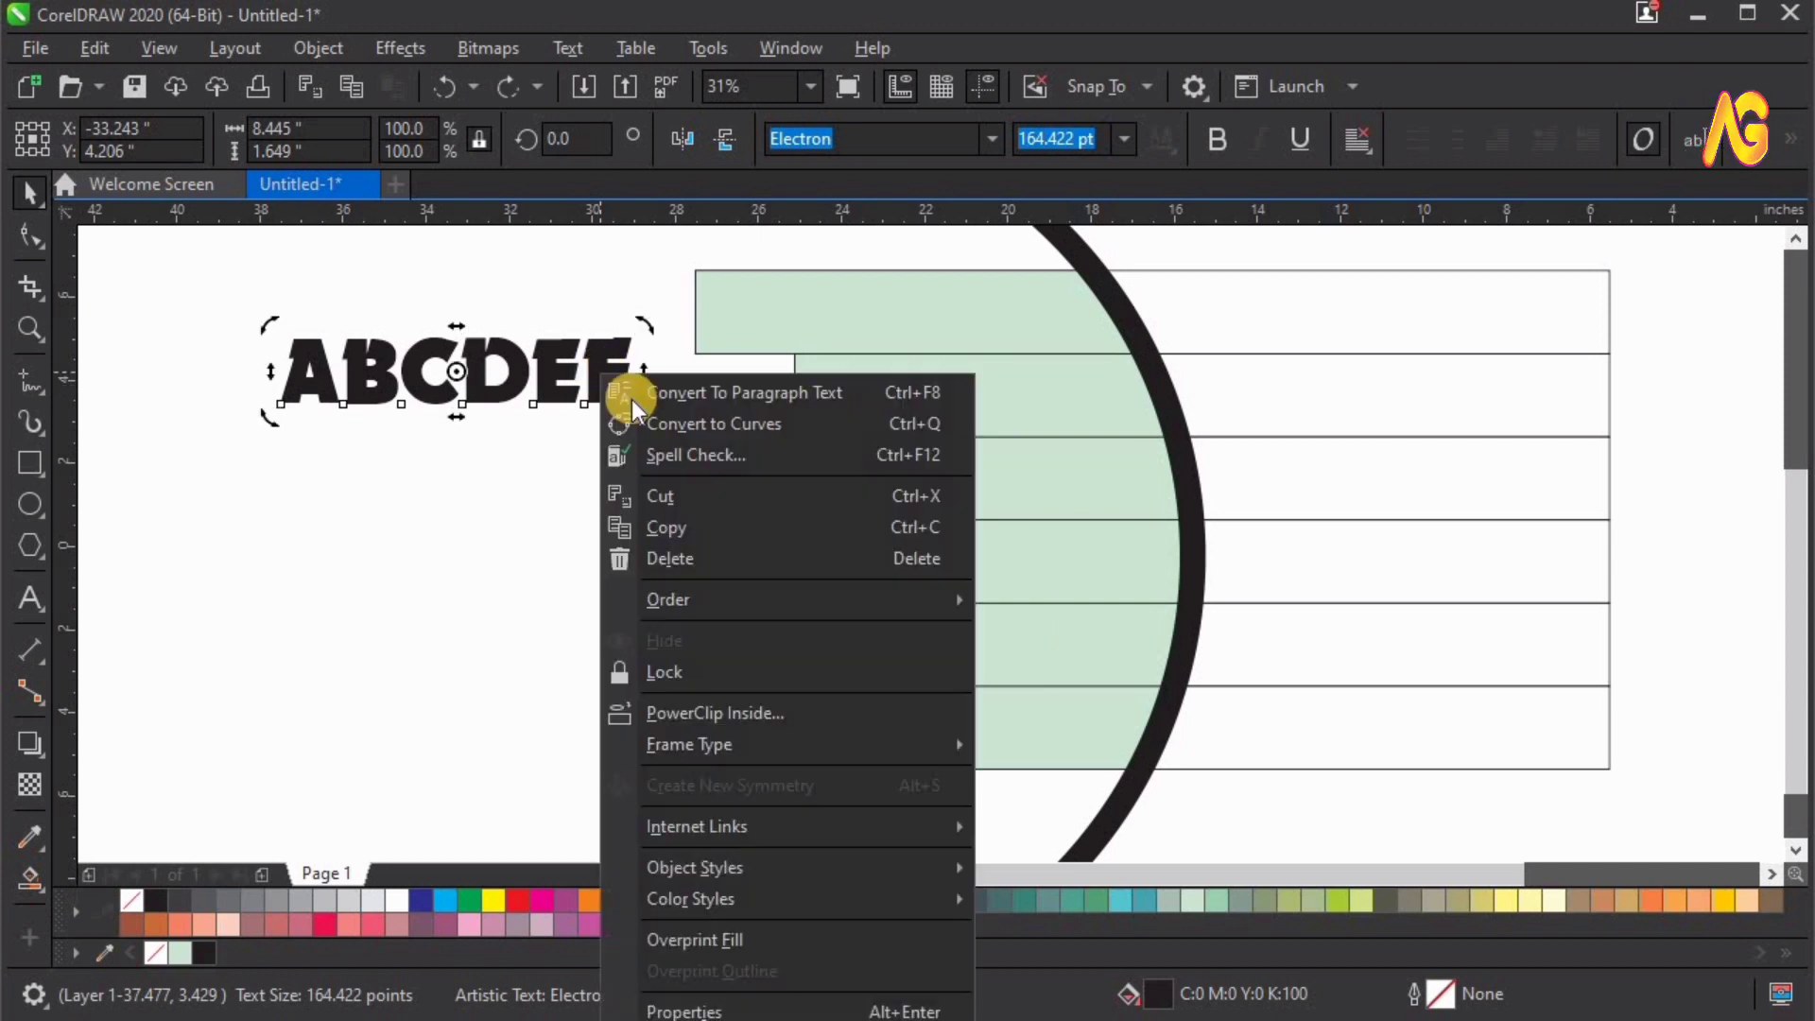
pyautogui.click(784, 425)
pyautogui.rightClick(609, 375)
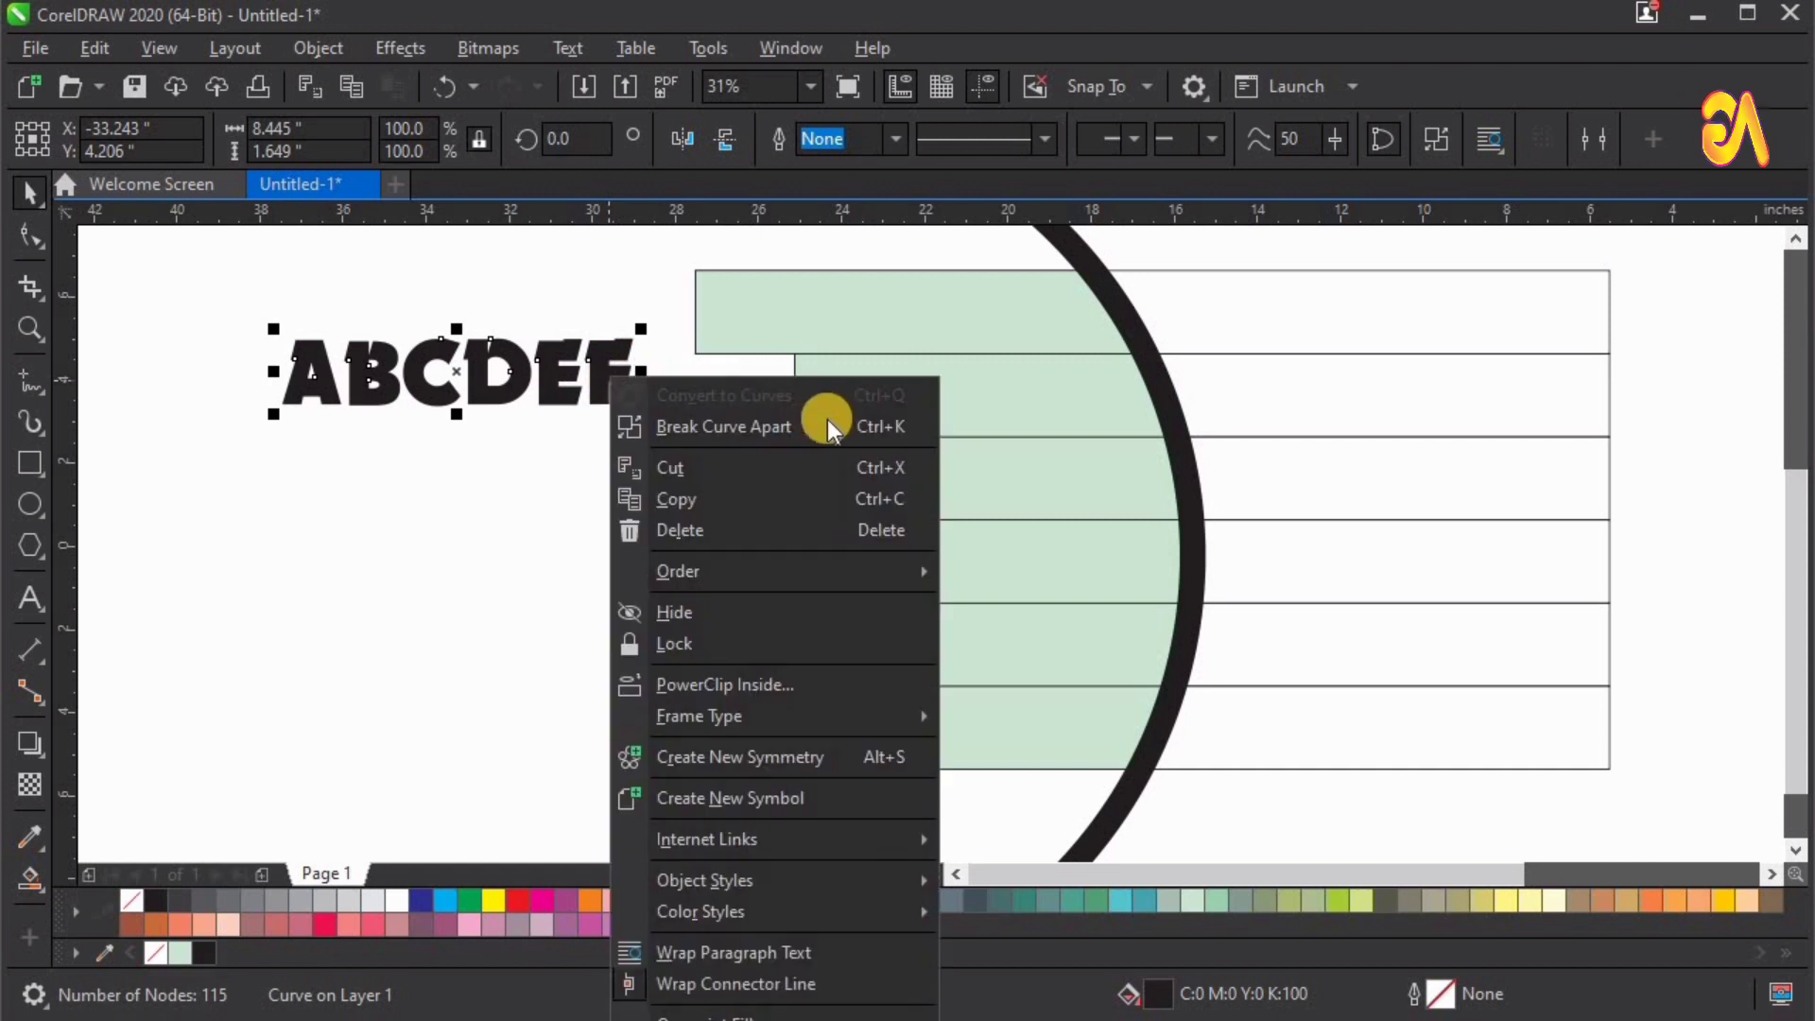
pyautogui.click(826, 417)
# Step: Combine the separated pieces of the letters D, B and A so each becomes a single letter with its holes
pyautogui.moveTo(603, 383); pyautogui.dragTo(510, 407)
pyautogui.moveTo(557, 302); pyautogui.dragTo(441, 463)
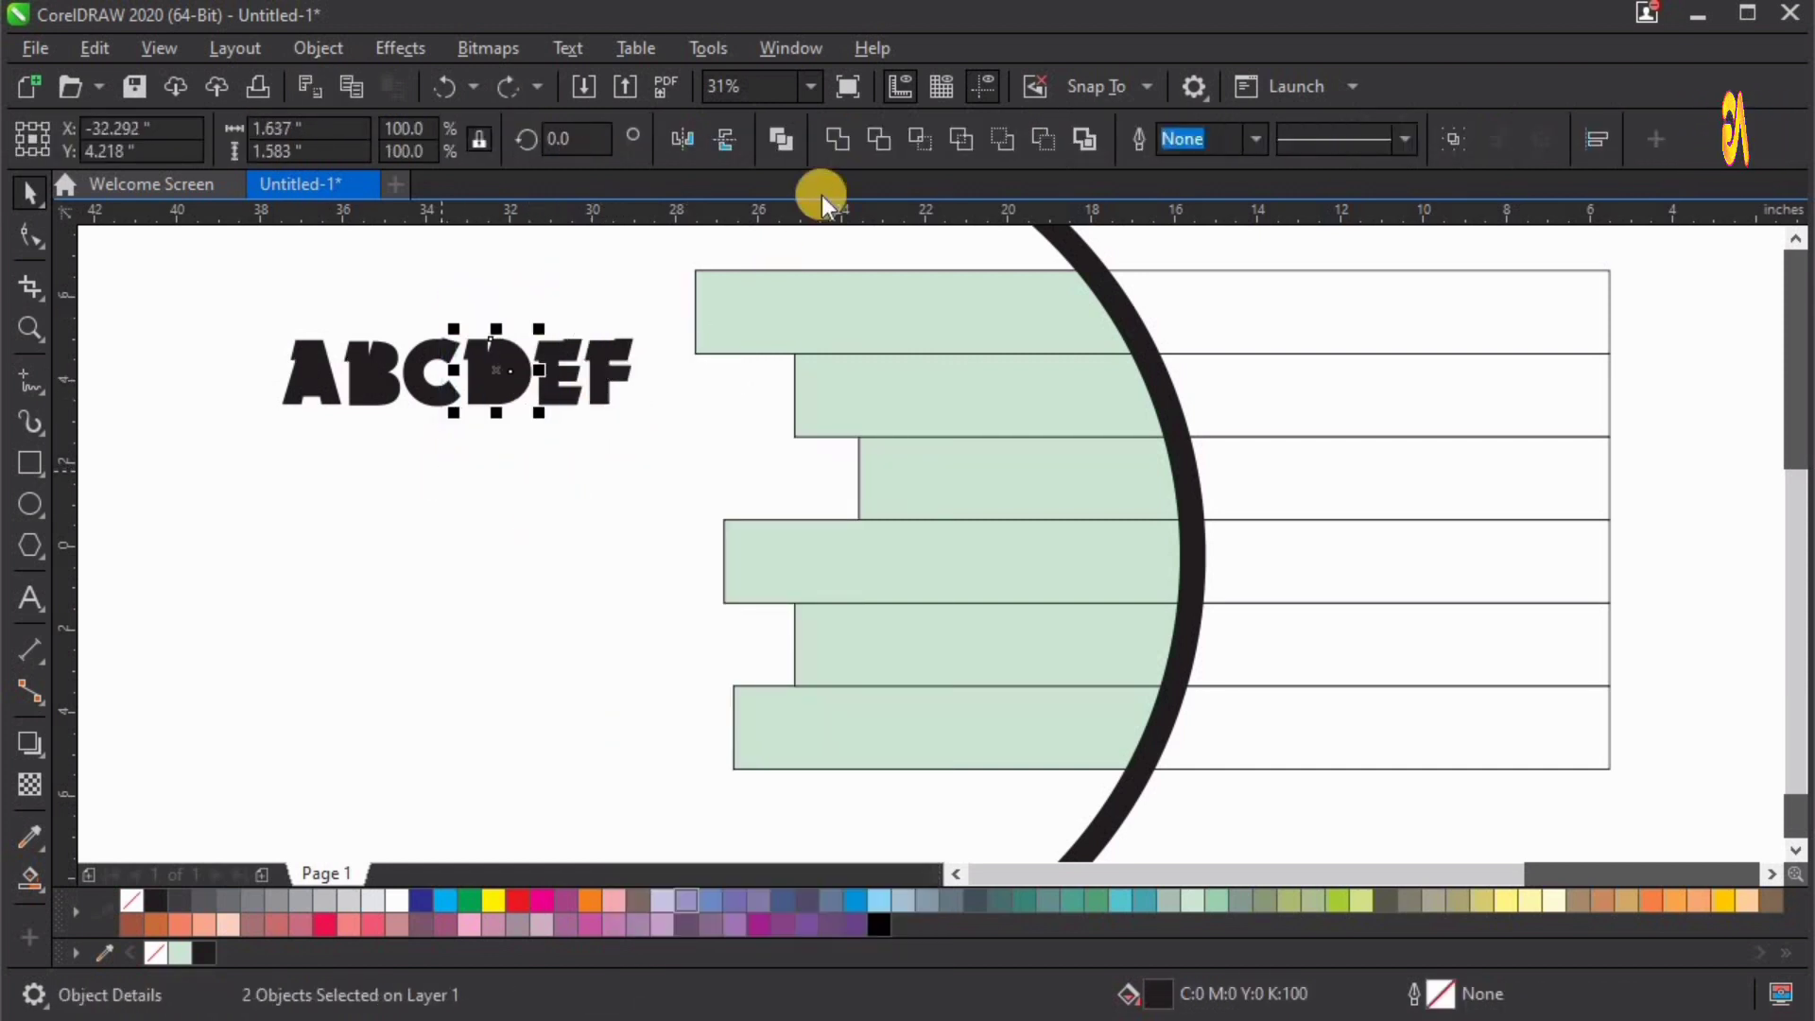
pyautogui.click(781, 138)
pyautogui.moveTo(319, 479); pyautogui.dragTo(422, 303)
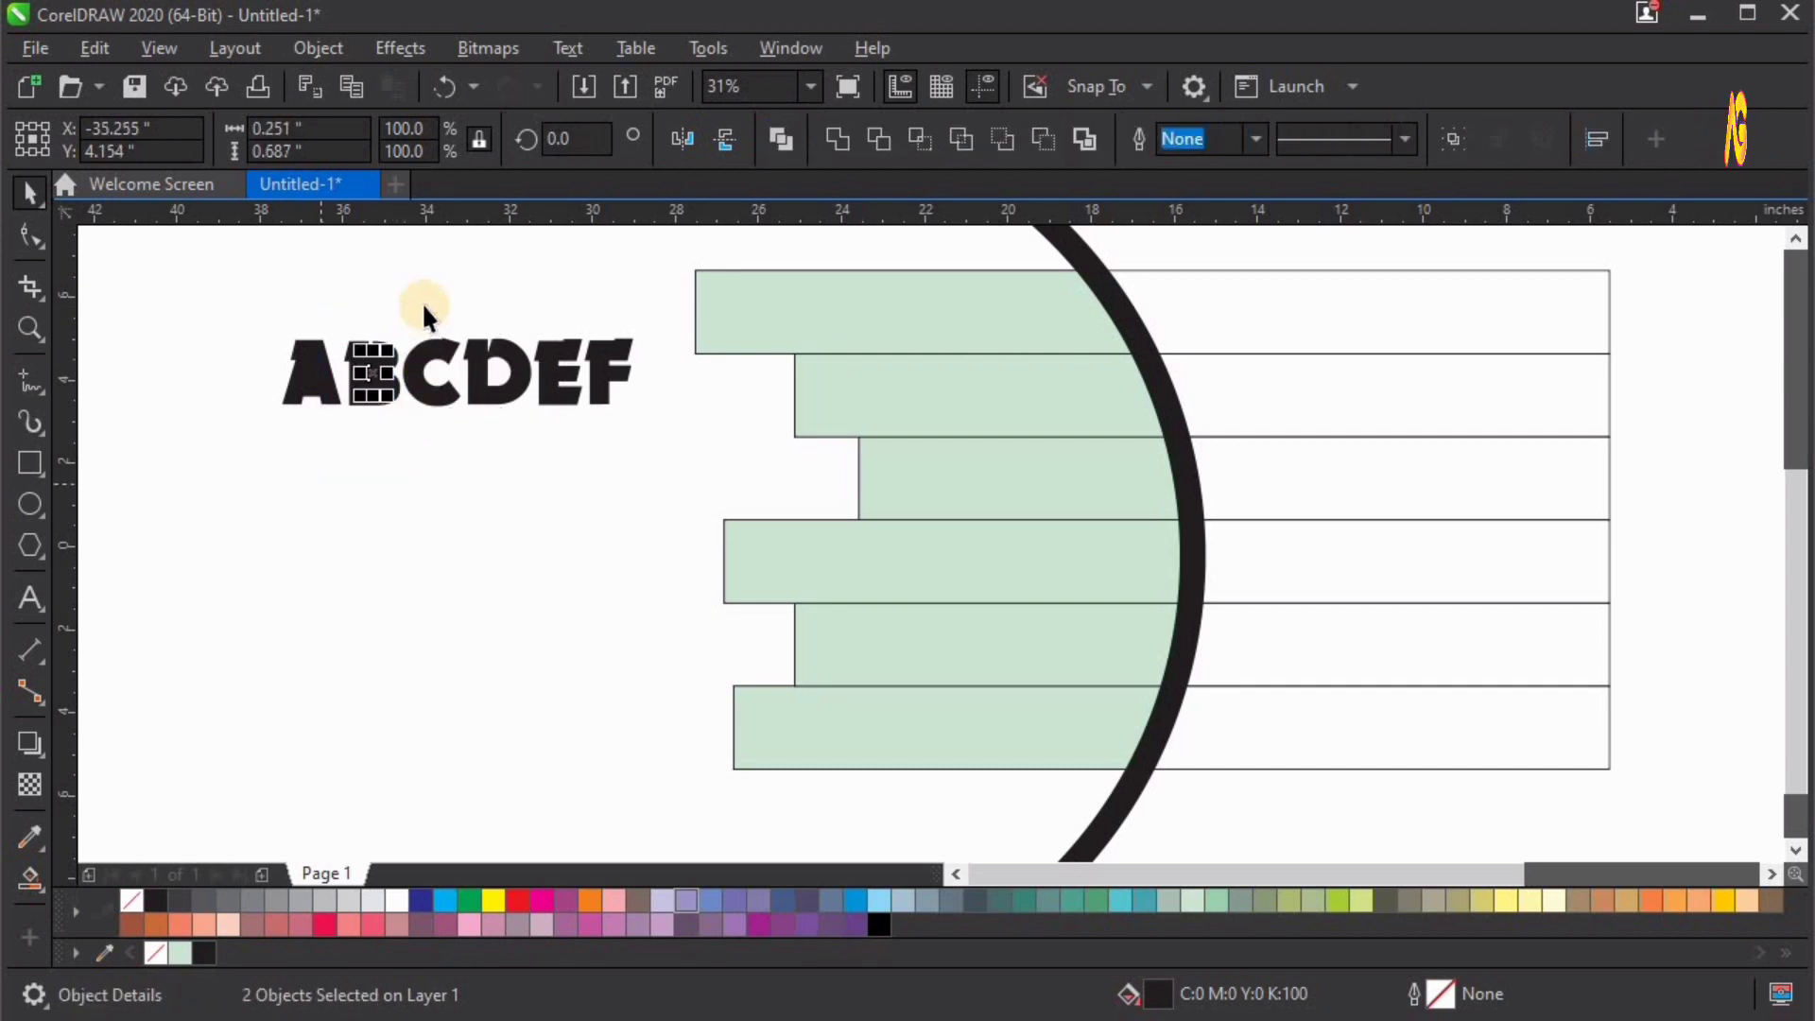
pyautogui.click(781, 140)
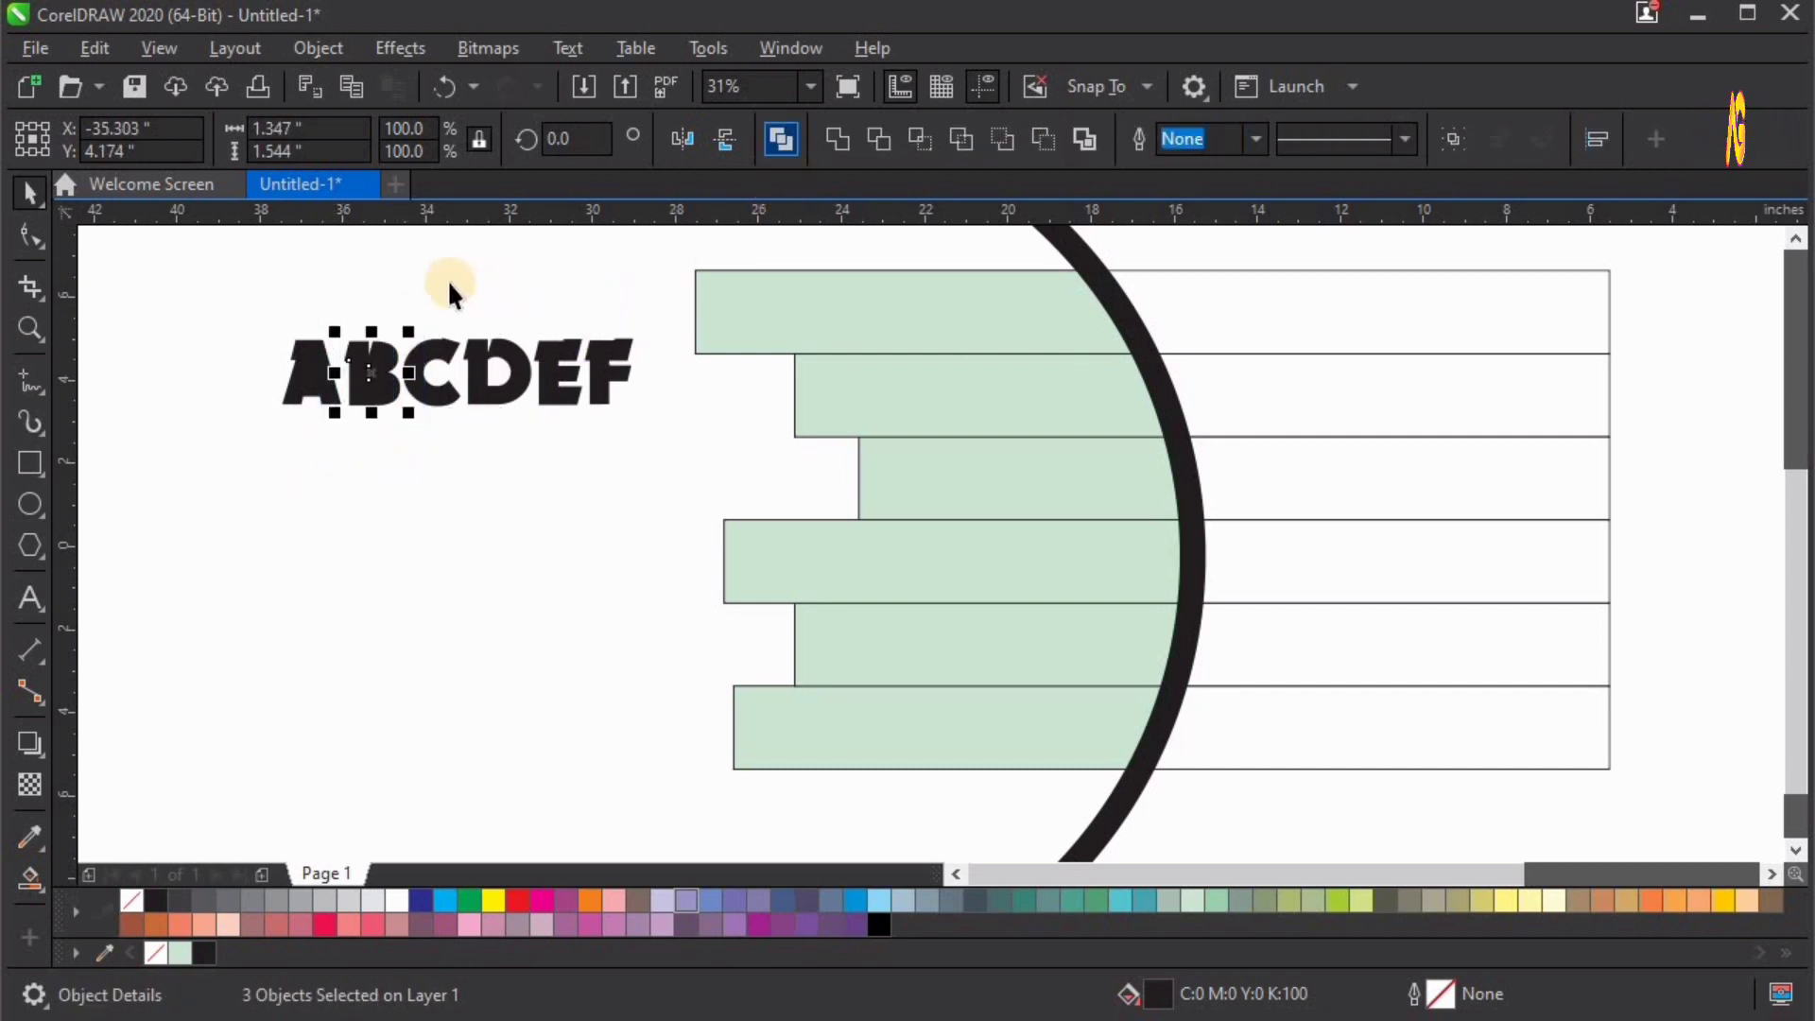
pyautogui.moveTo(148, 516); pyautogui.dragTo(402, 271)
pyautogui.moveTo(206, 470); pyautogui.dragTo(369, 416)
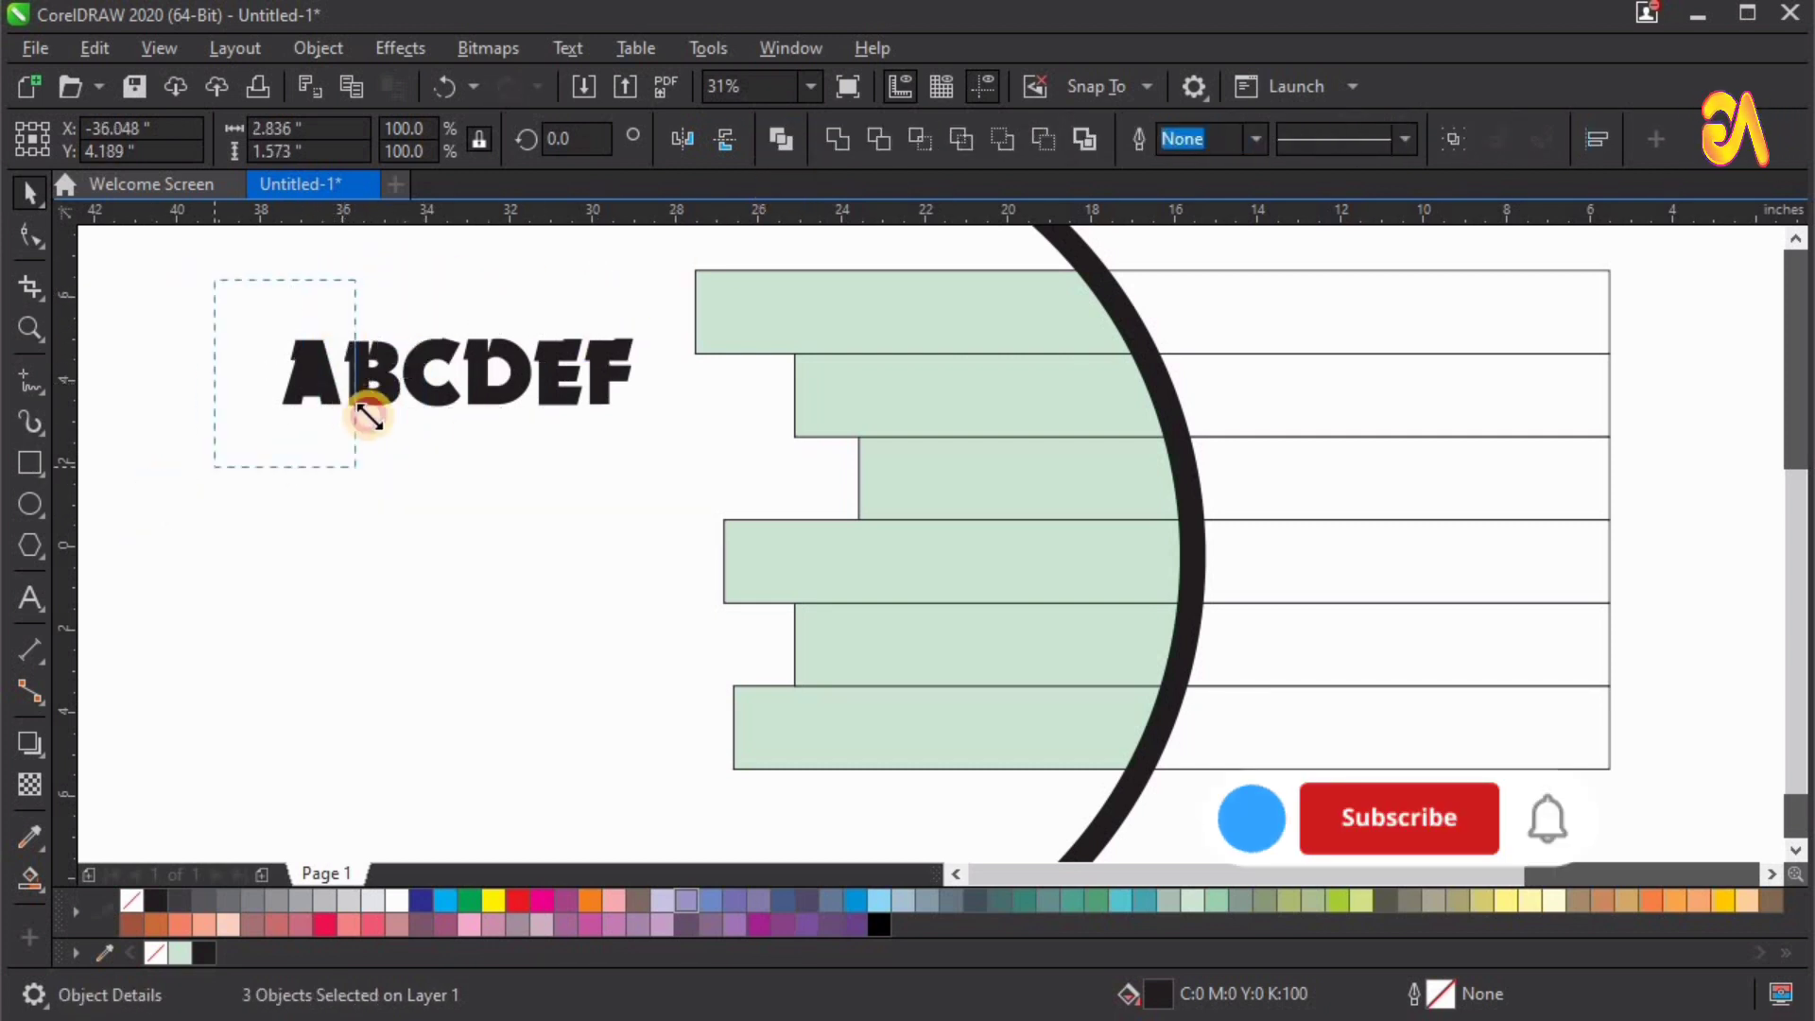
pyautogui.click(781, 133)
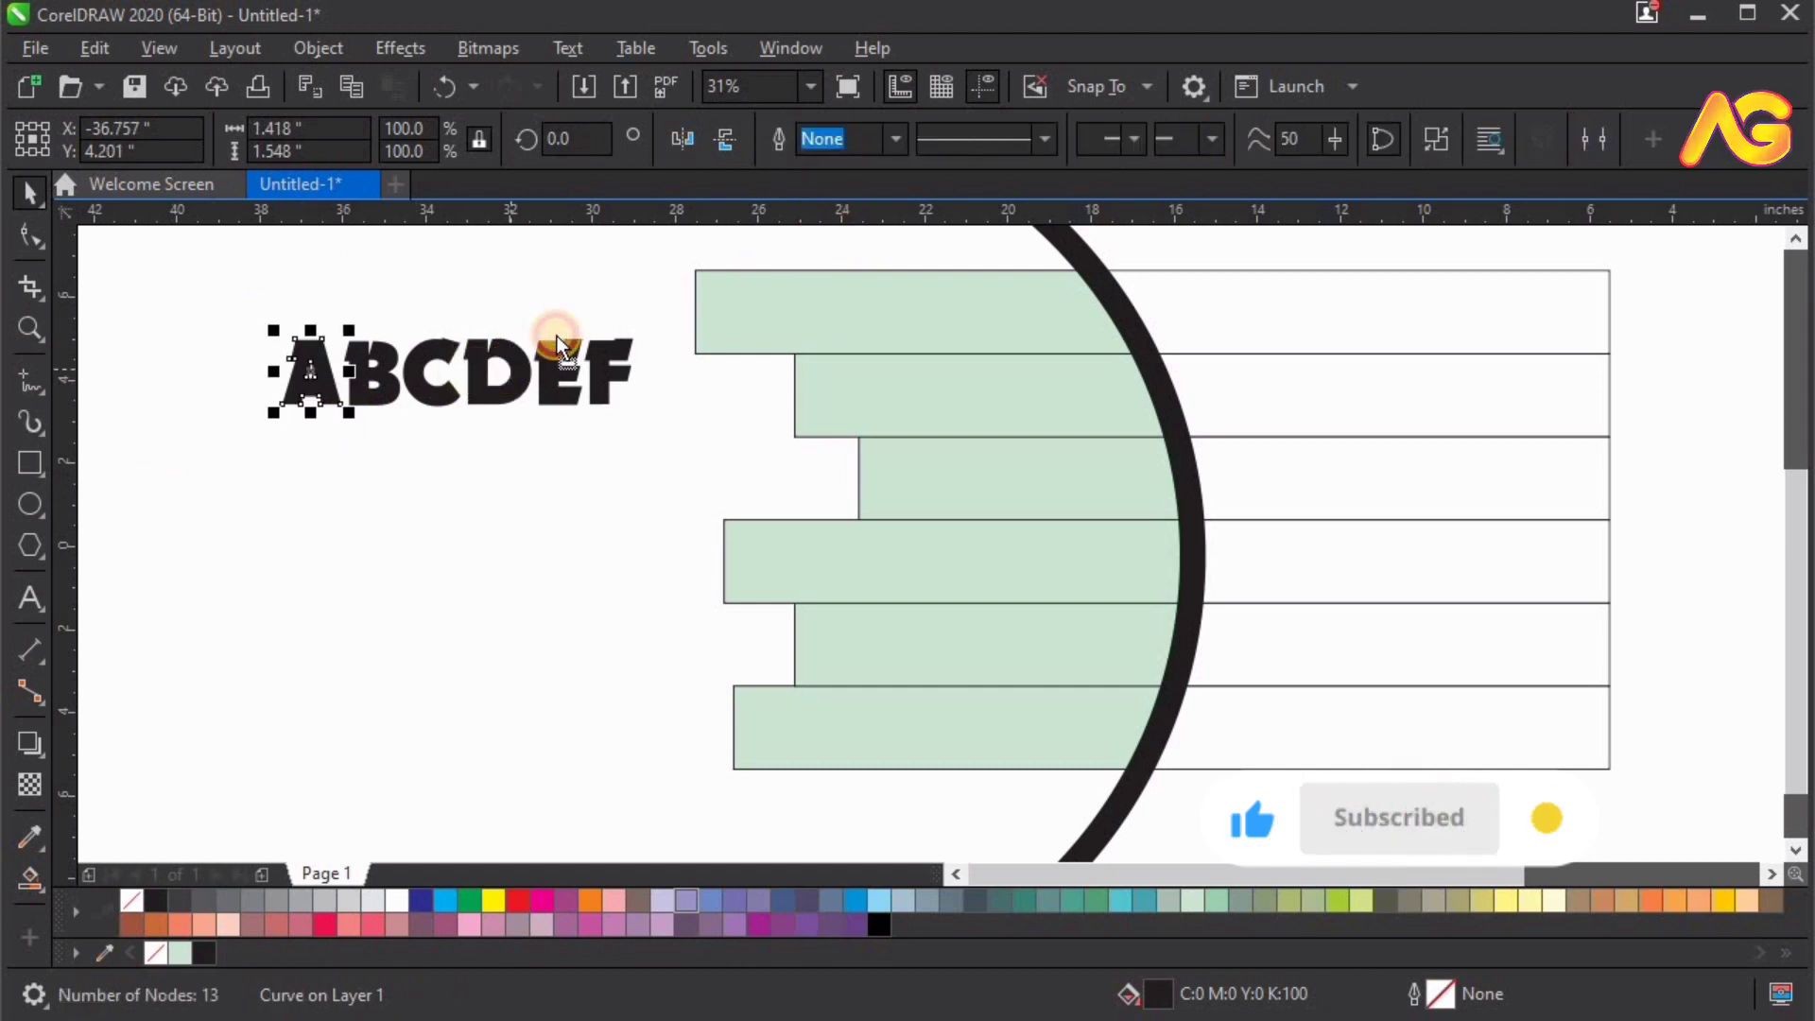
pyautogui.moveTo(517, 368); pyautogui.dragTo(558, 336)
pyautogui.hotkey('ctrl', 'z')
pyautogui.moveTo(439, 392); pyautogui.dragTo(460, 426)
pyautogui.hotkey('ctrl', 'z')
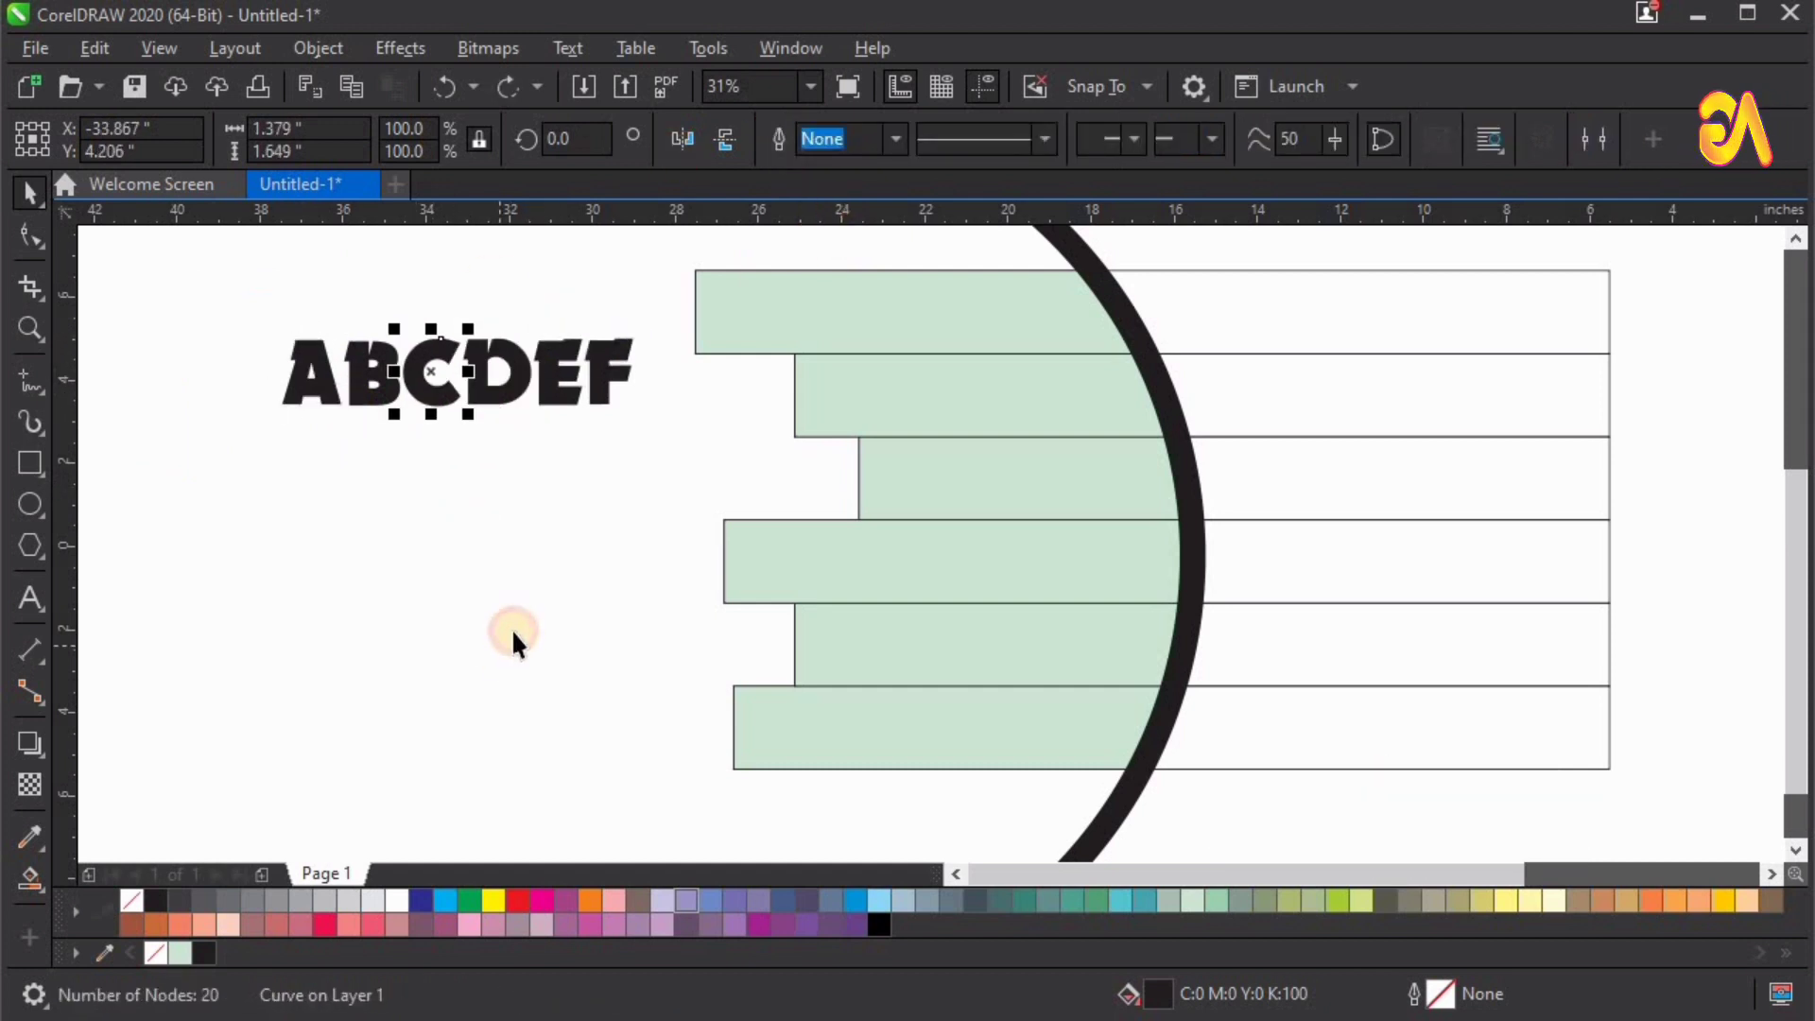
pyautogui.click(512, 628)
# Step: Scale the letter A proportionally to a height of 2 in to match the bars
pyautogui.scroll(2, 570, 529)
pyautogui.click(567, 525)
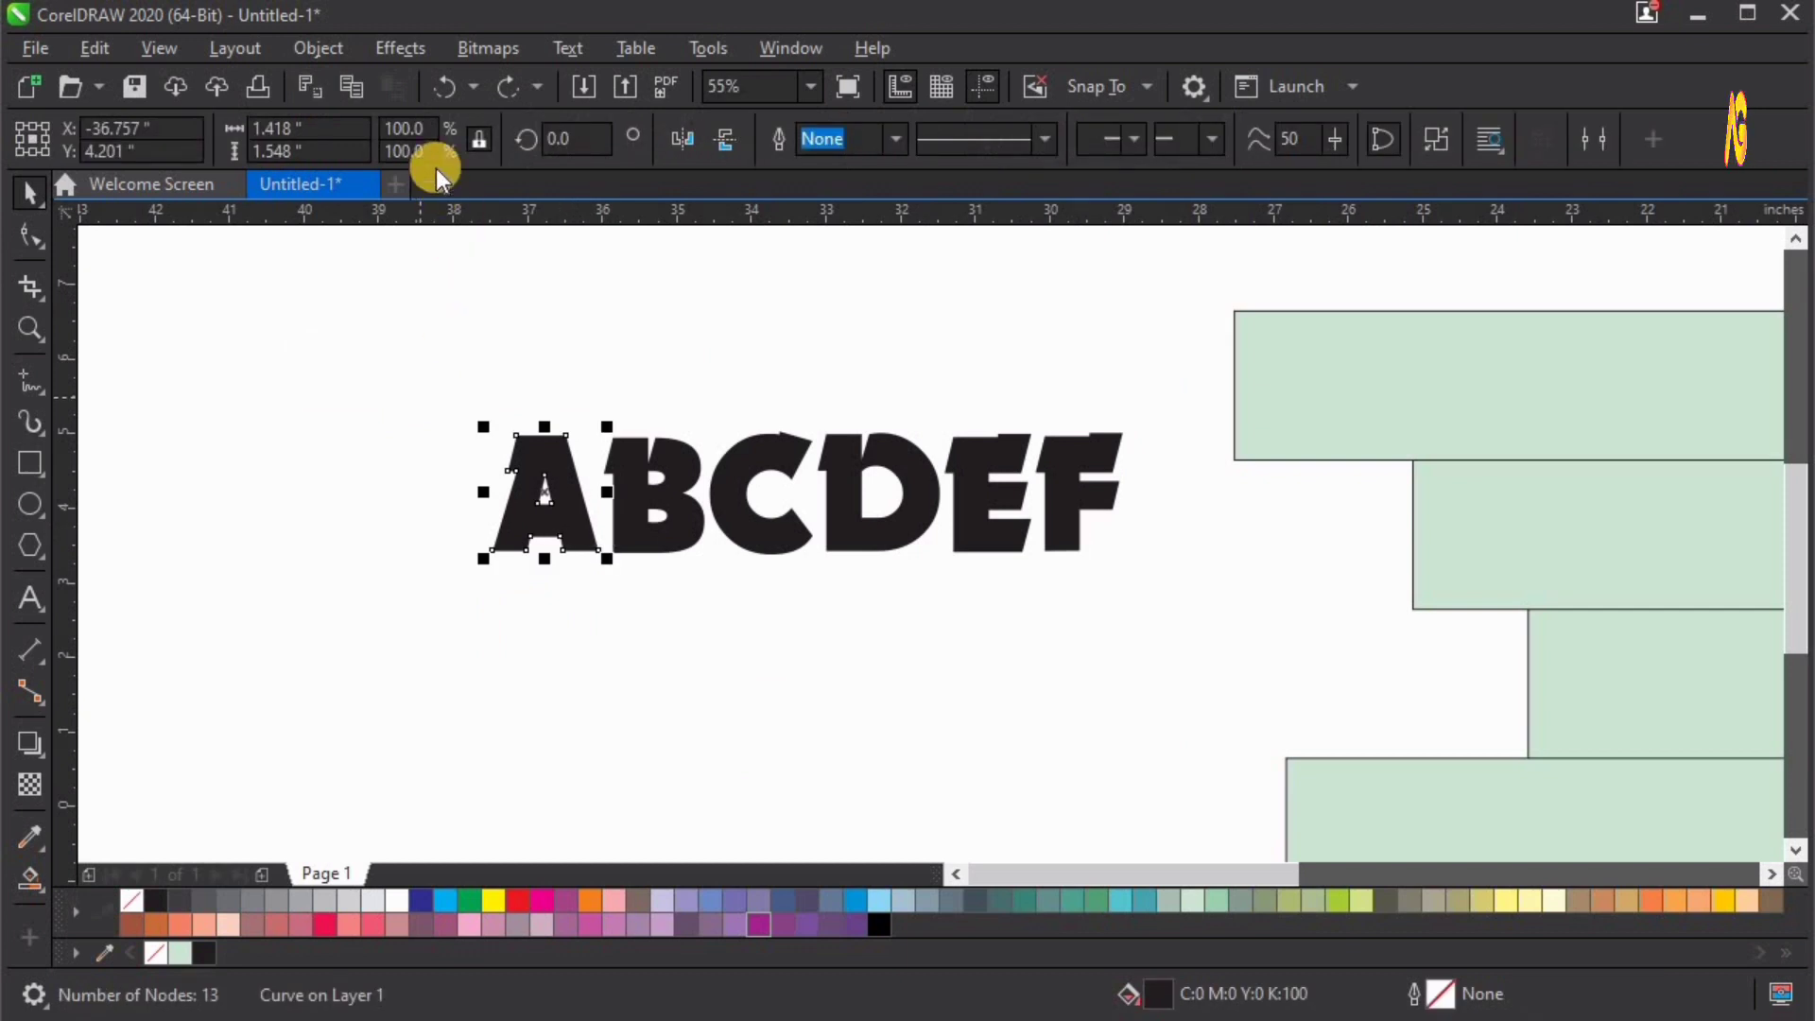
pyautogui.click(1474, 418)
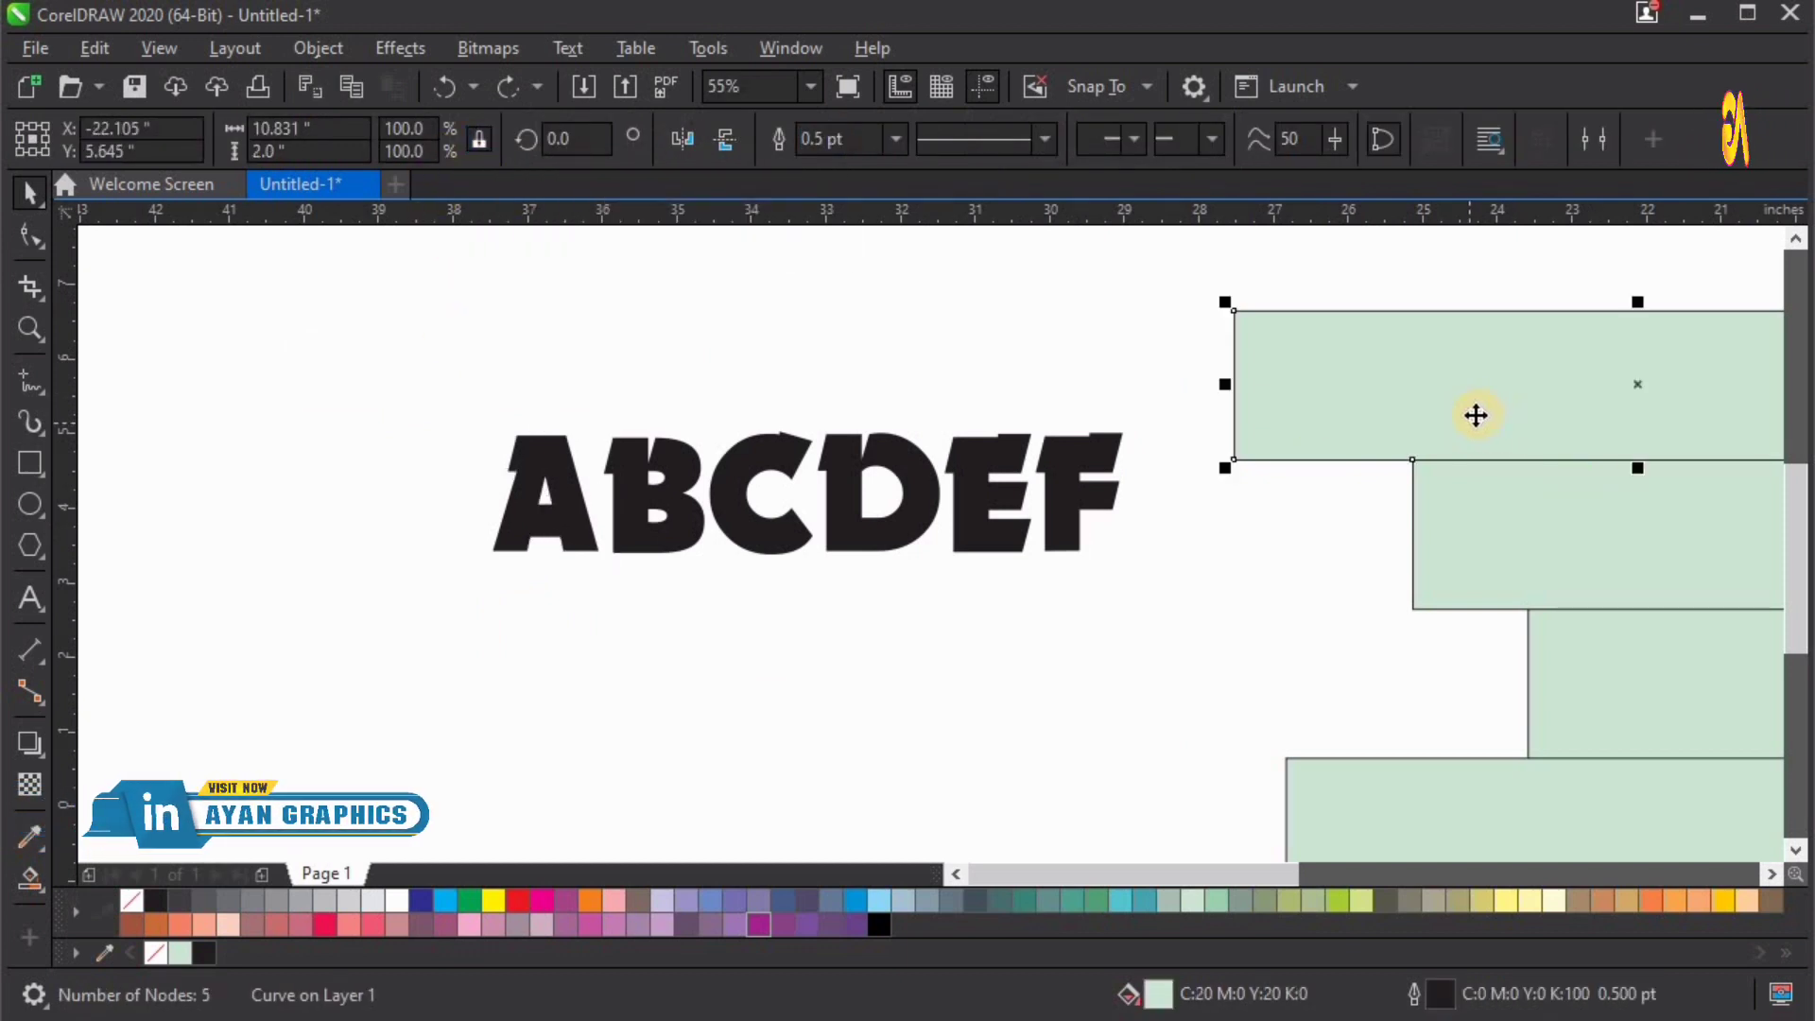
pyautogui.click(555, 498)
pyautogui.click(254, 155)
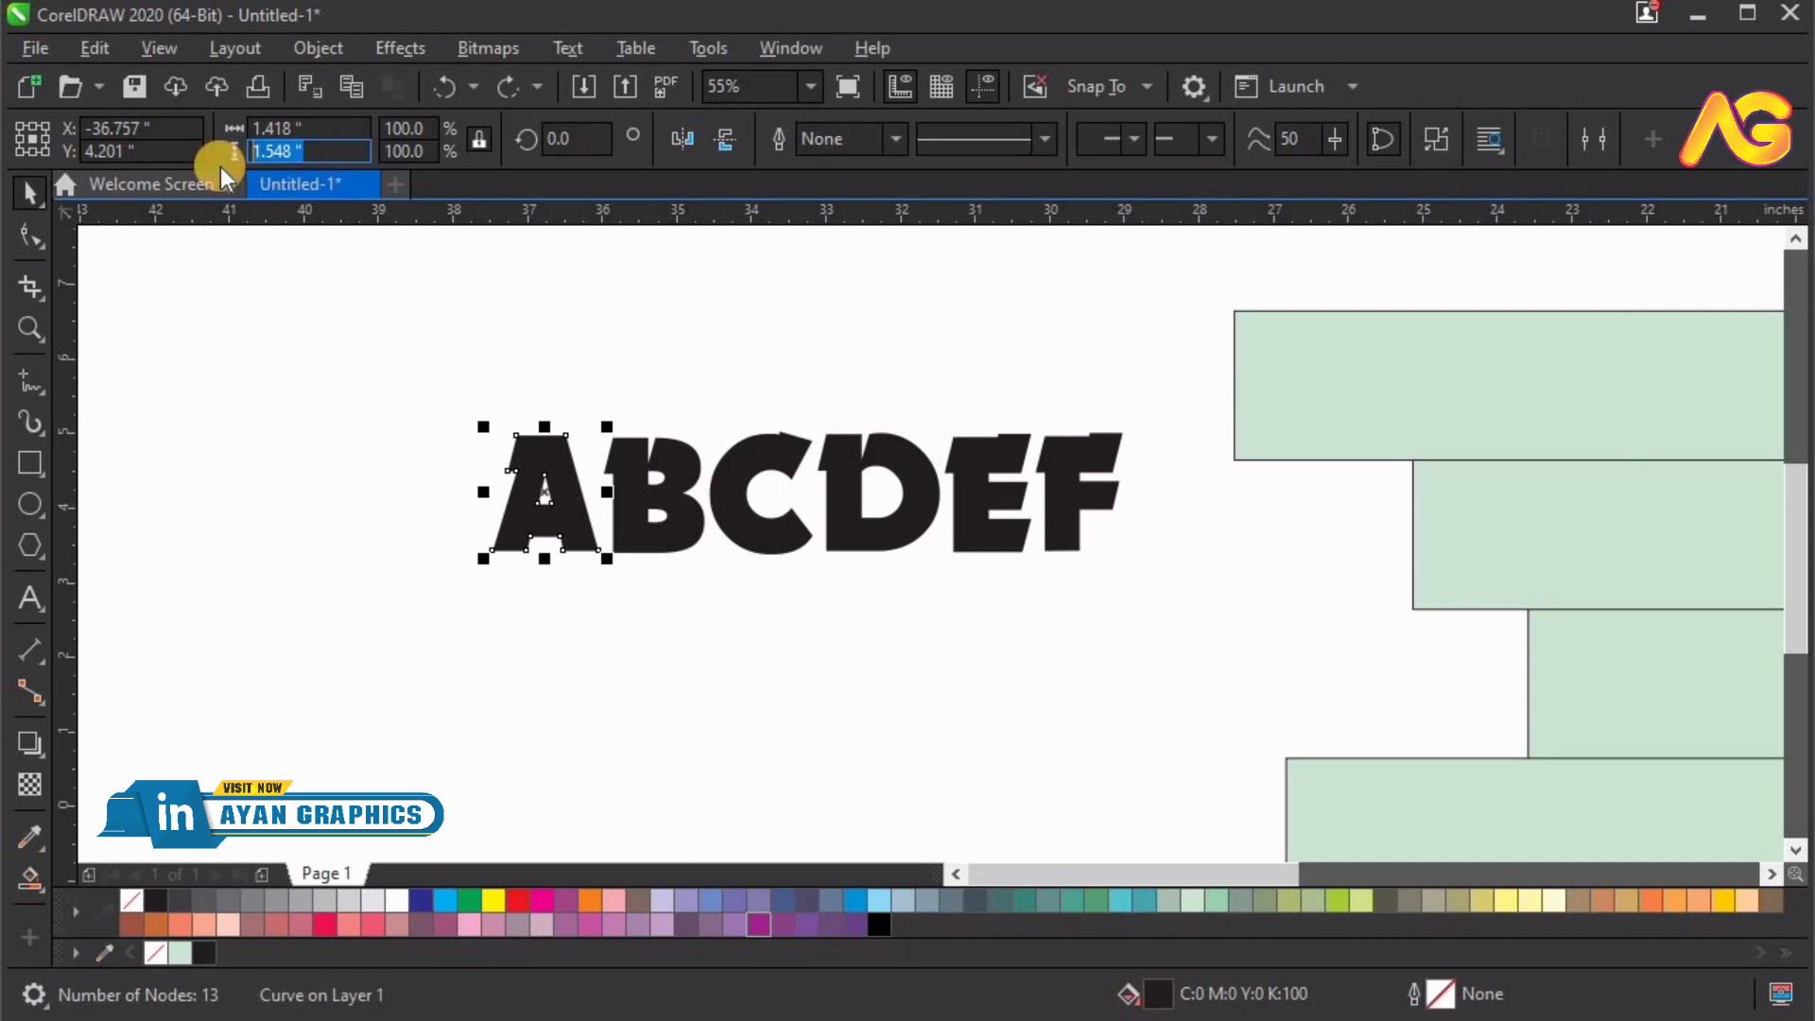
pyautogui.write('2')
pyautogui.press('Return')
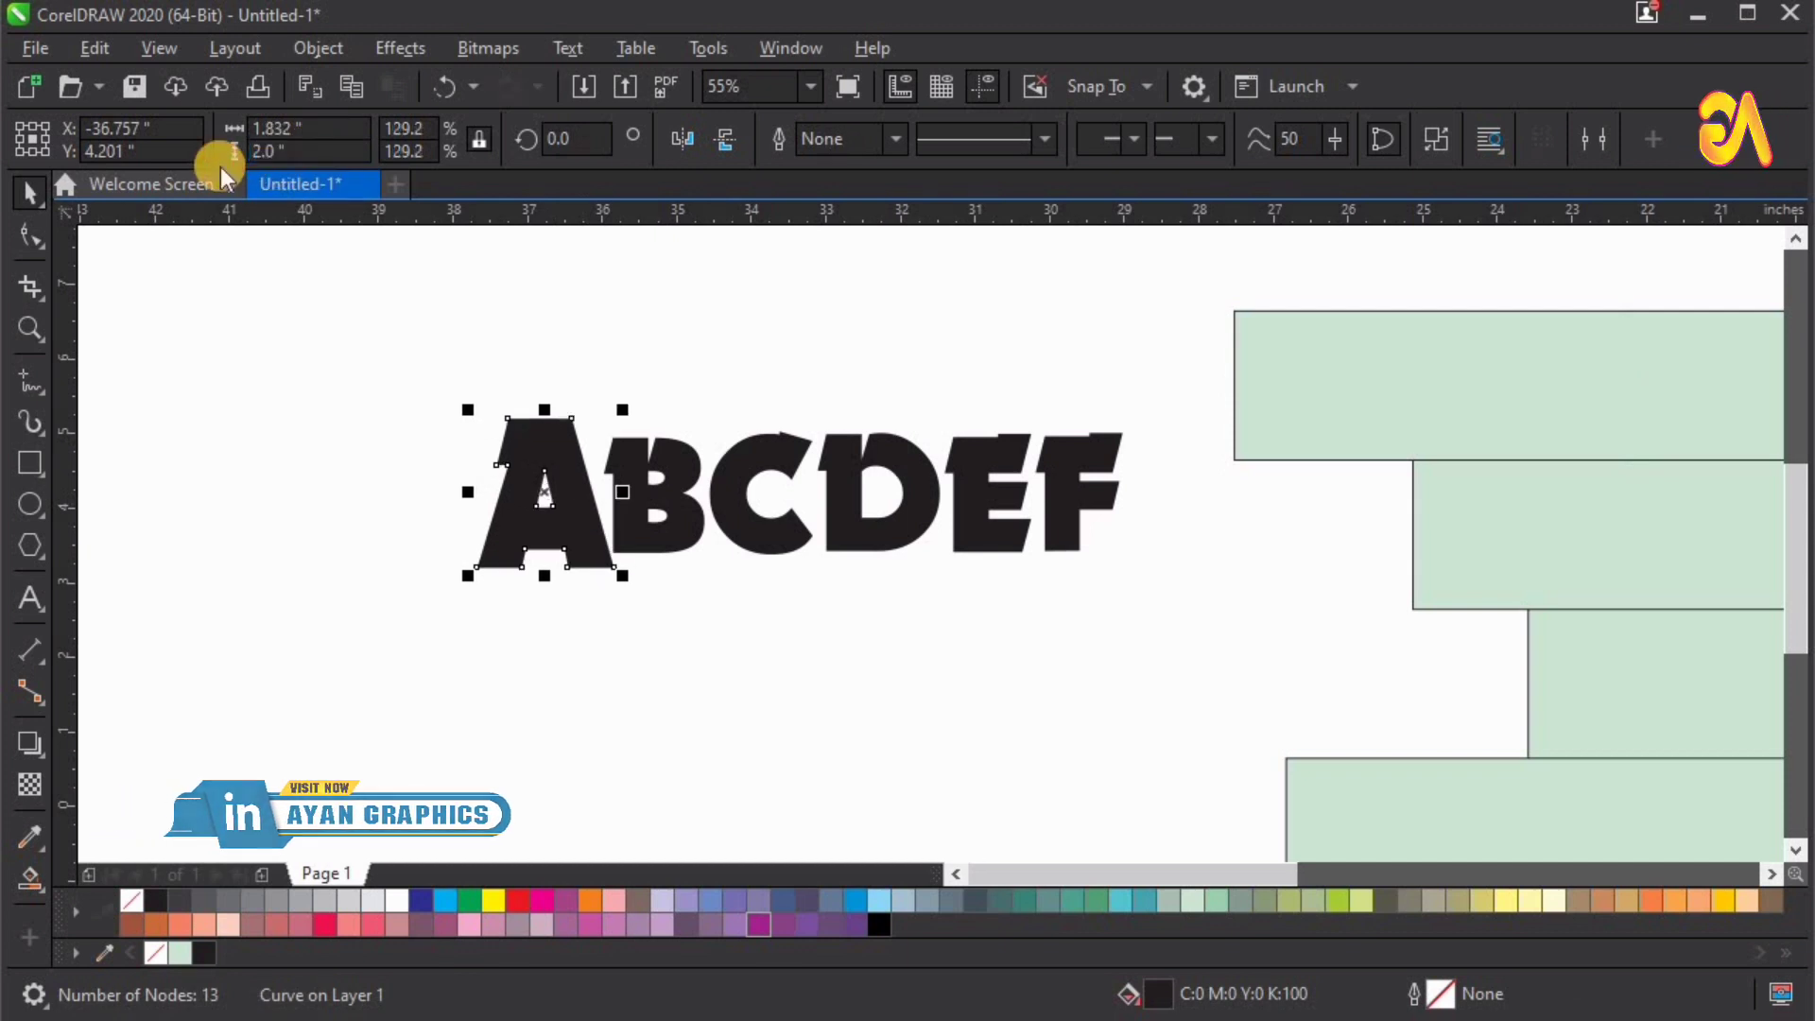
# Step: Scale the letter B proportionally to a height of 2 in
pyautogui.press('Tab')
pyautogui.click(296, 151)
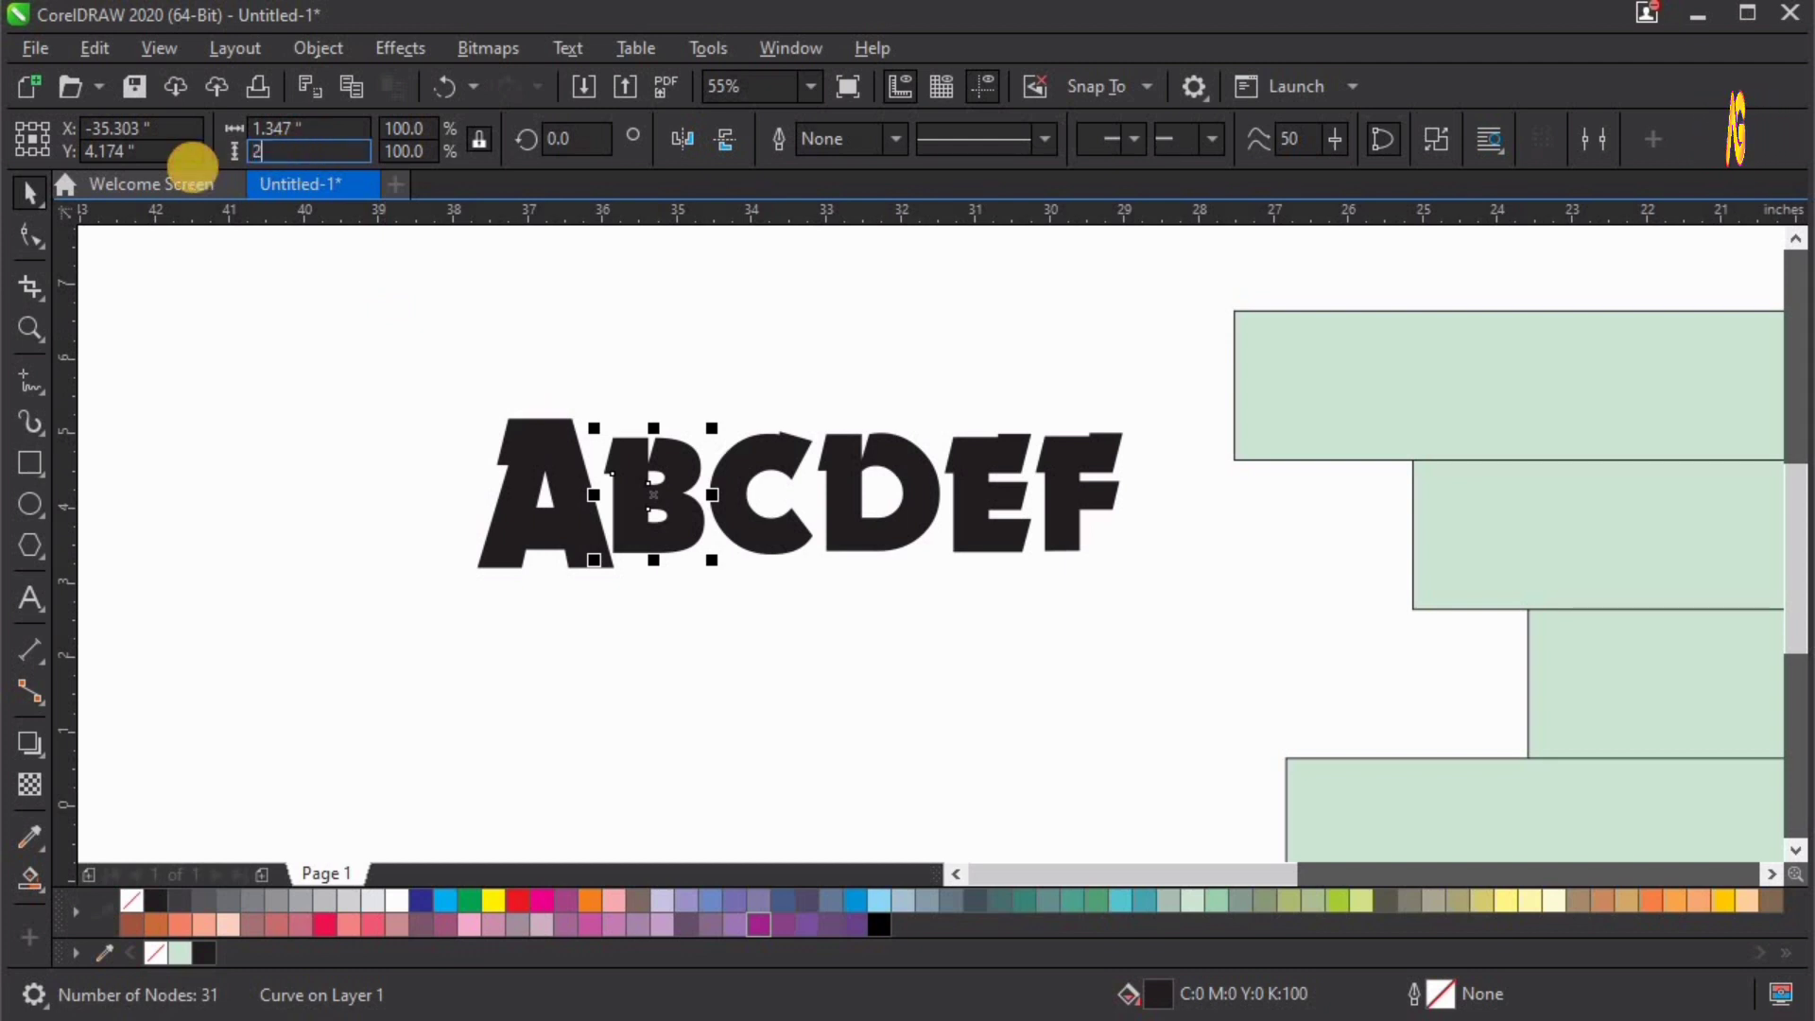
pyautogui.press('Return')
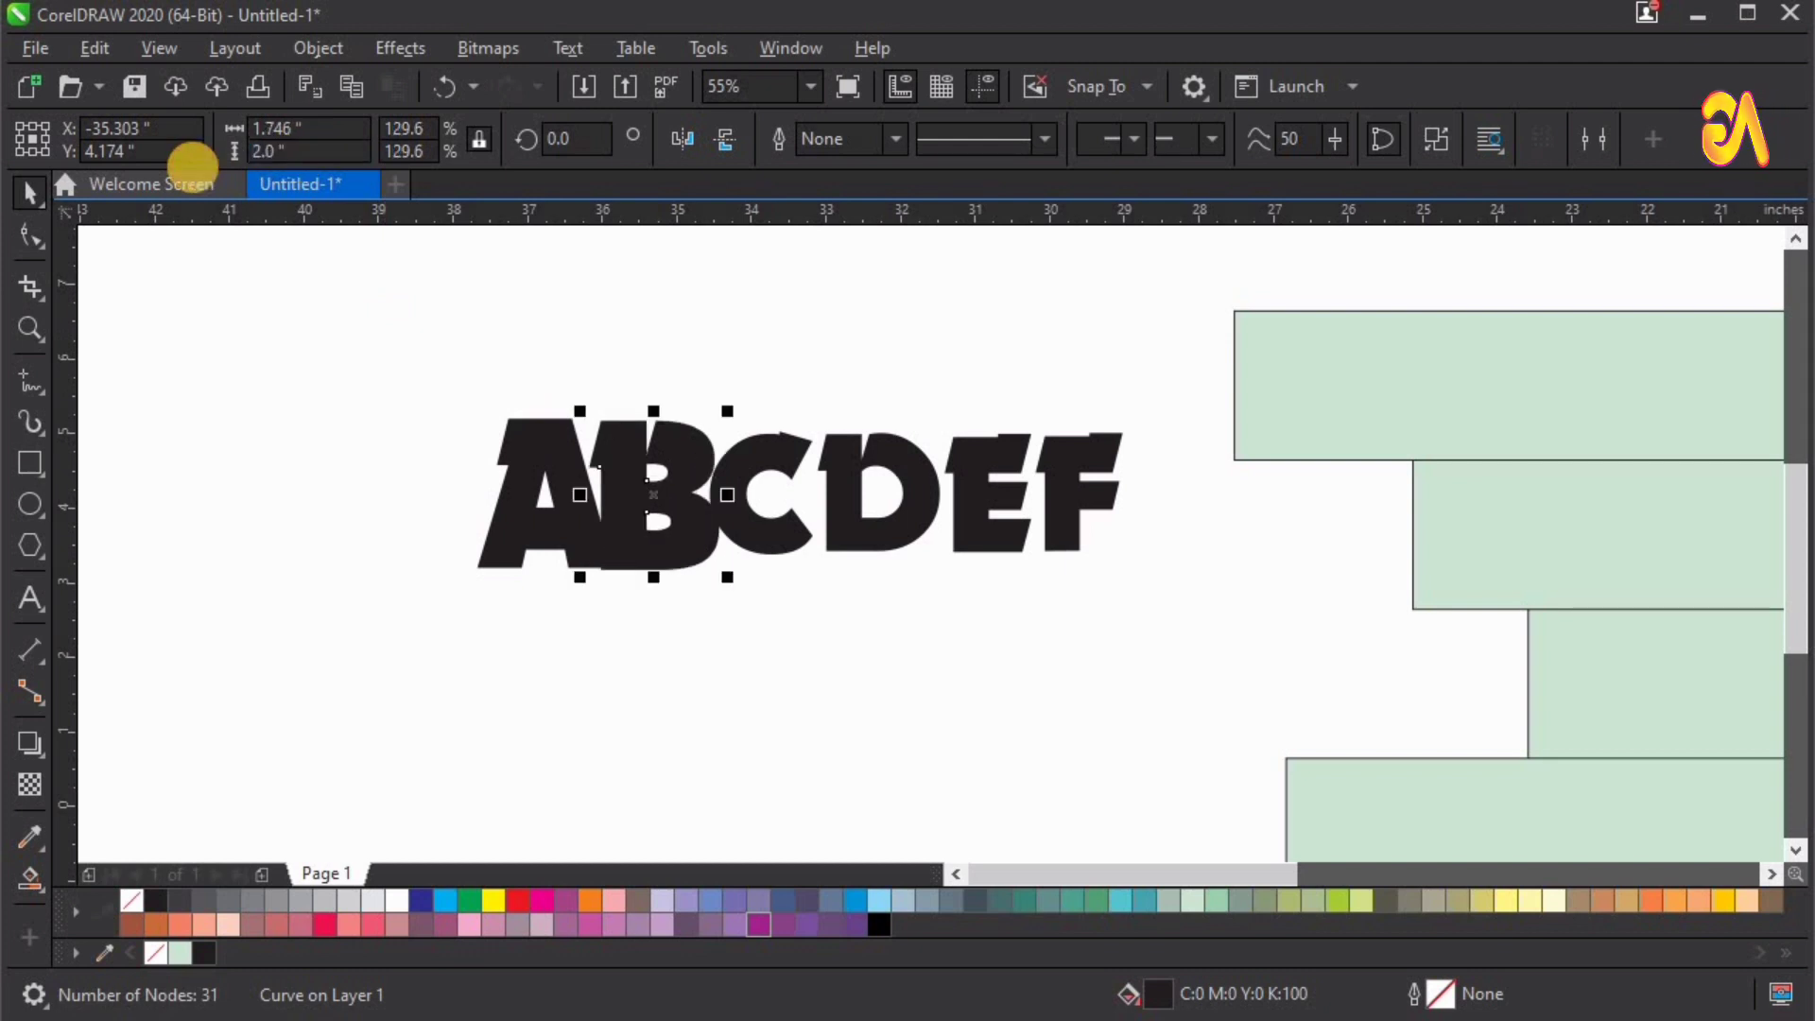
# Step: Repeat the last scaling on each of the letters C, D, E and F, and deselect them
pyautogui.click(781, 527)
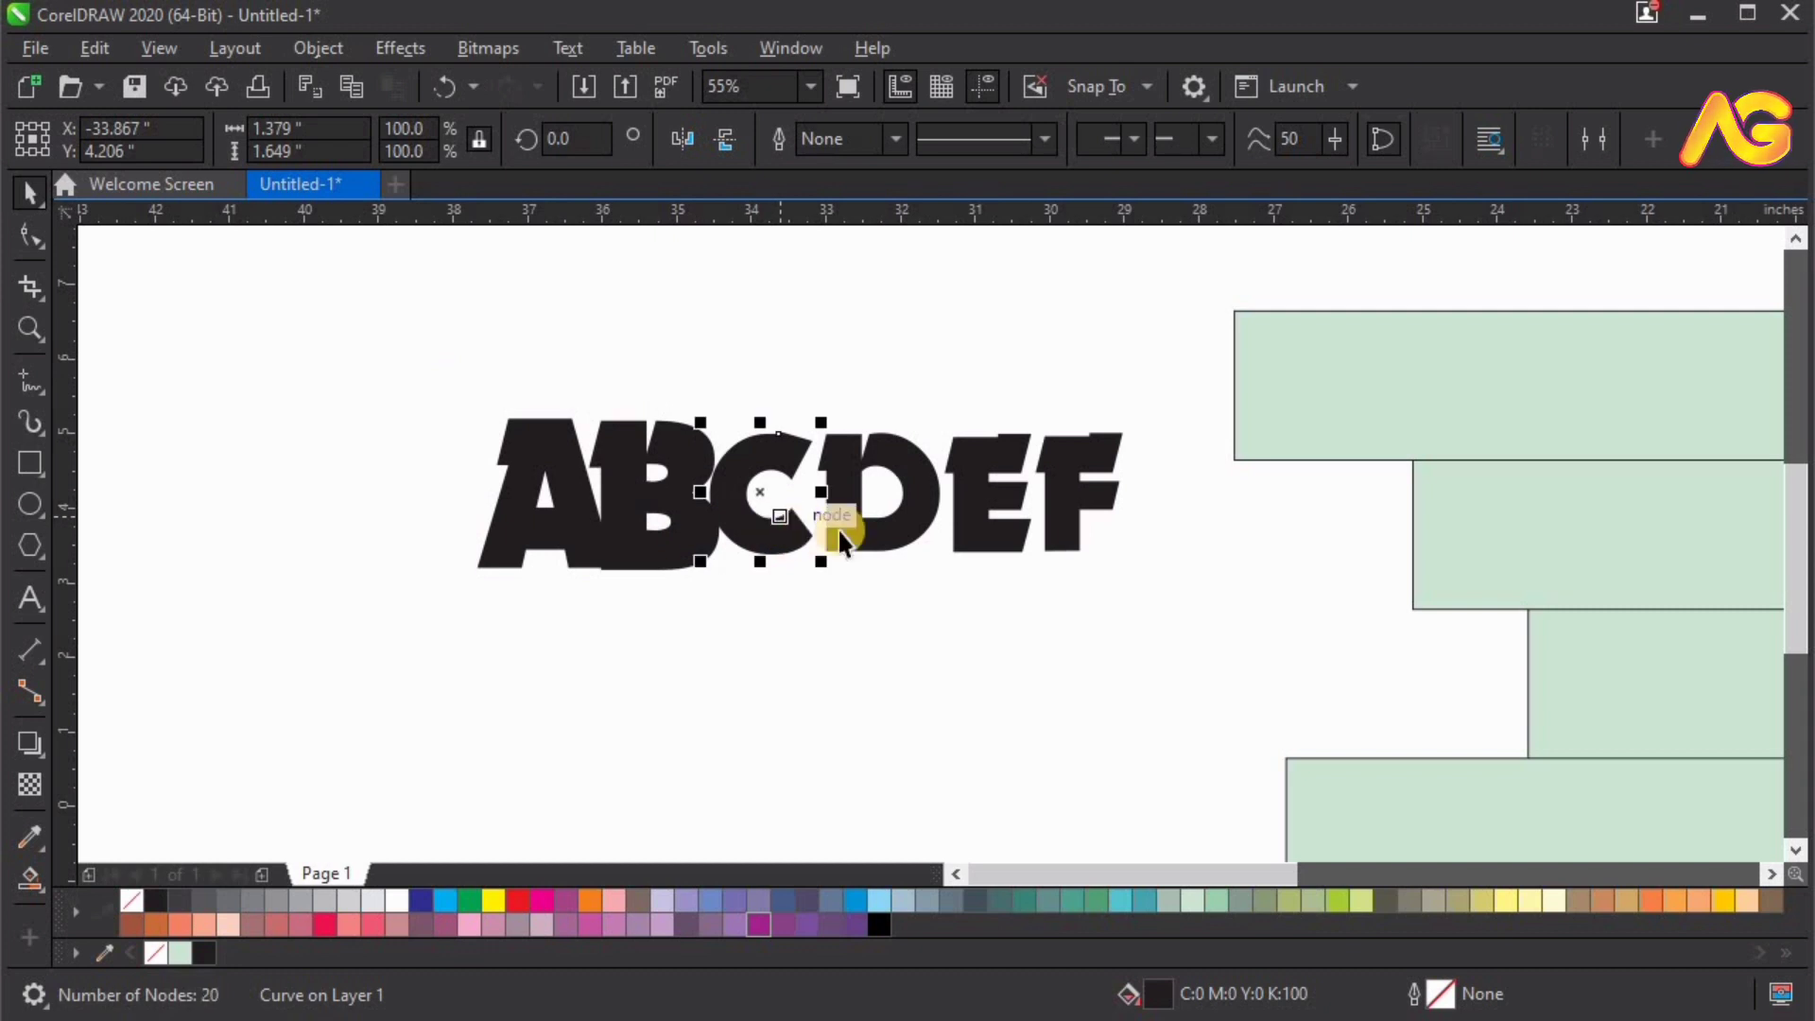
pyautogui.hotkey('ctrl', 'r')
pyautogui.click(889, 528)
pyautogui.hotkey('ctrl', 'r')
pyautogui.click(985, 544)
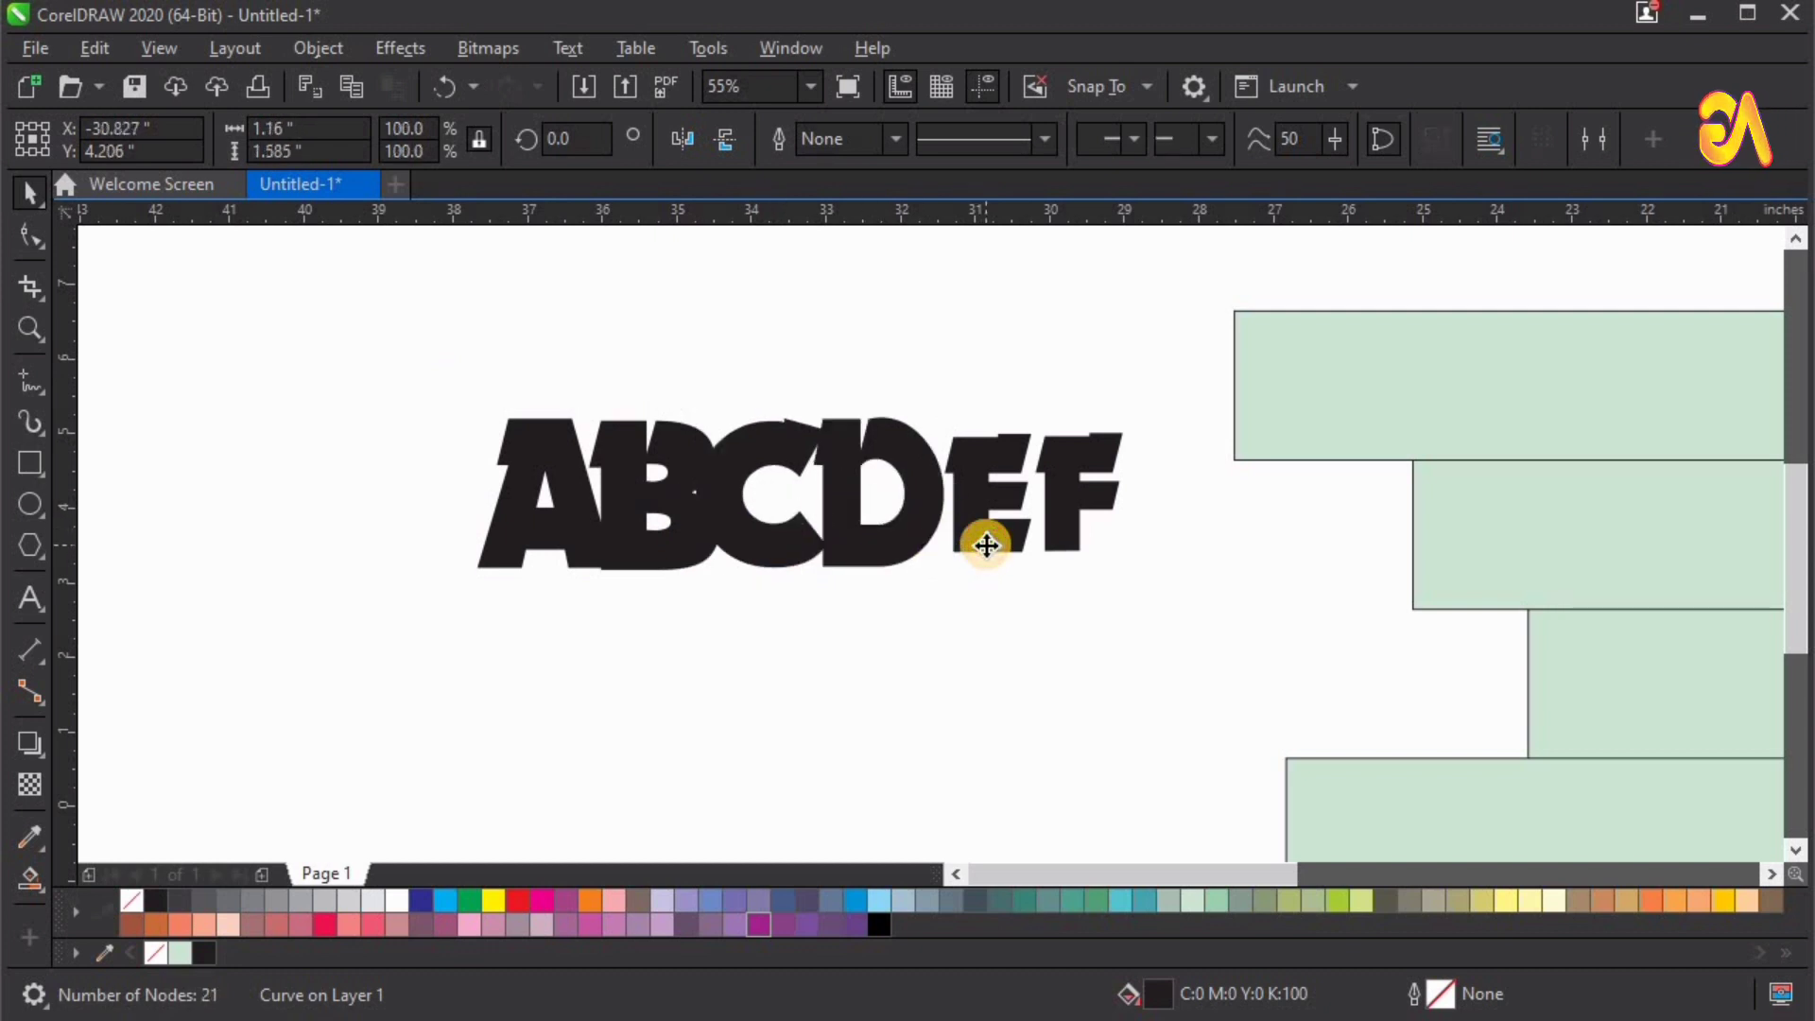
pyautogui.hotkey('ctrl', 'r')
pyautogui.click(1093, 491)
pyautogui.hotkey('ctrl', 'r')
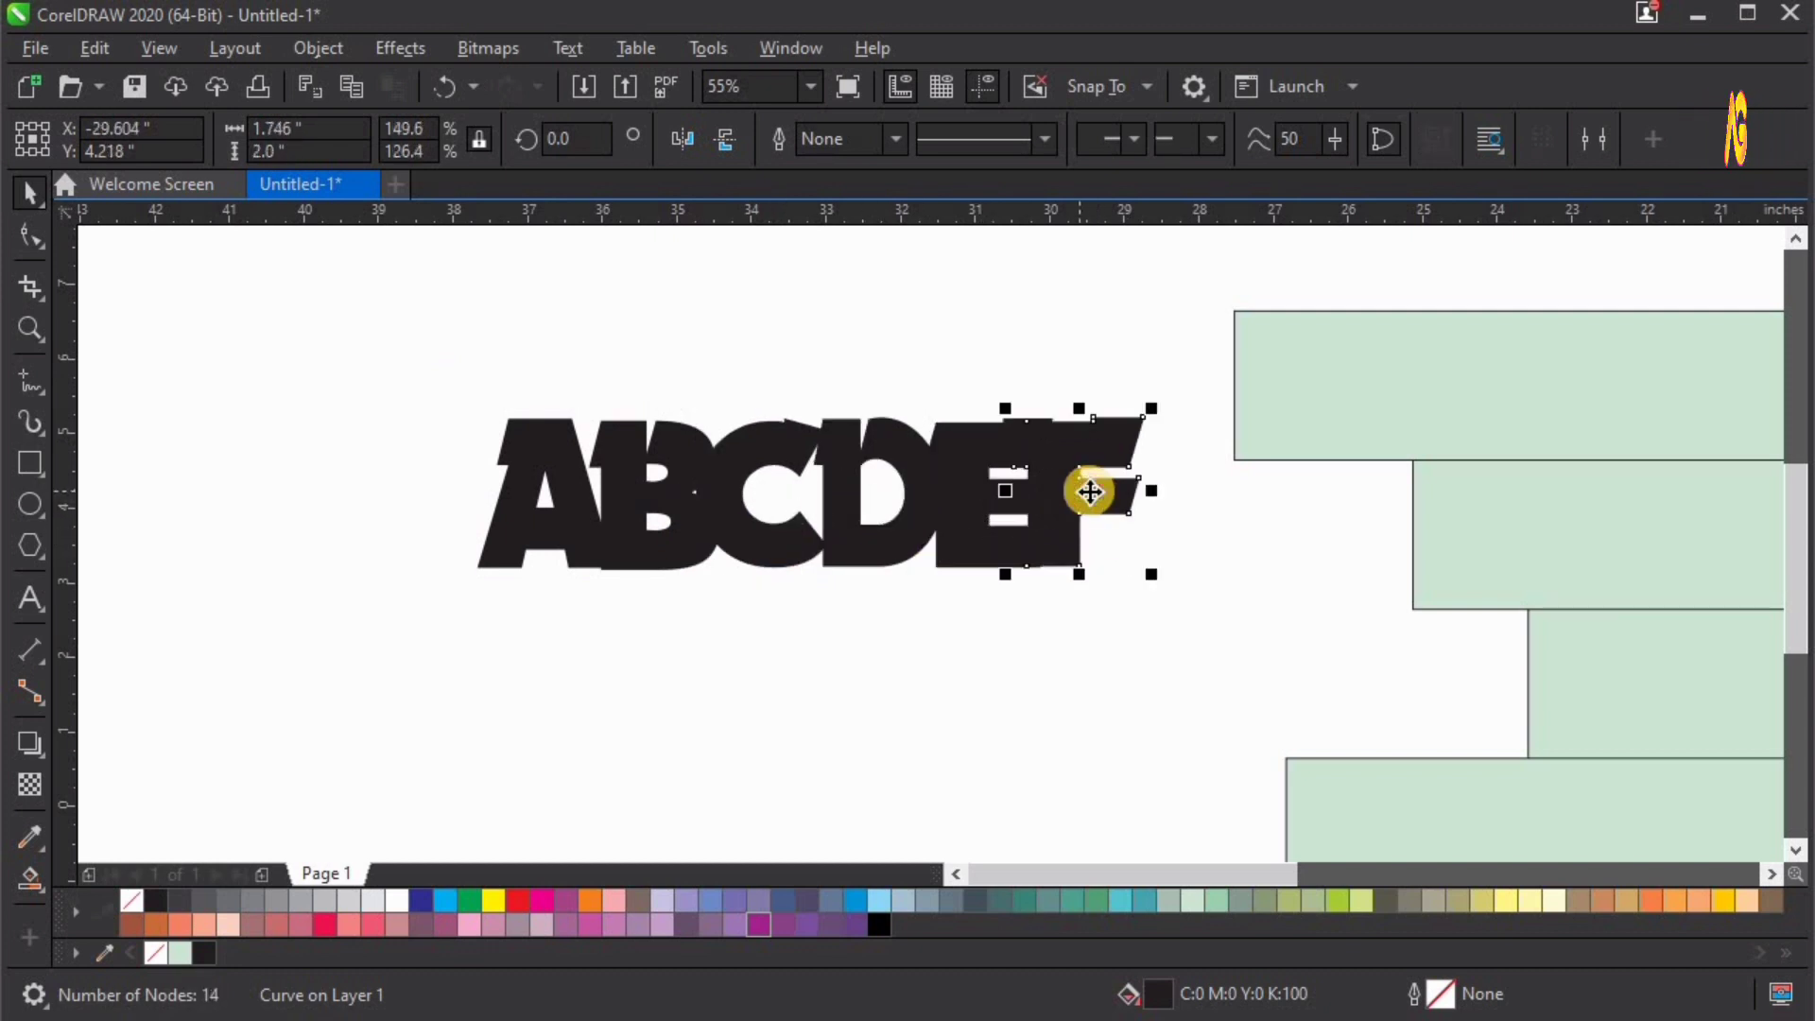
pyautogui.click(1059, 337)
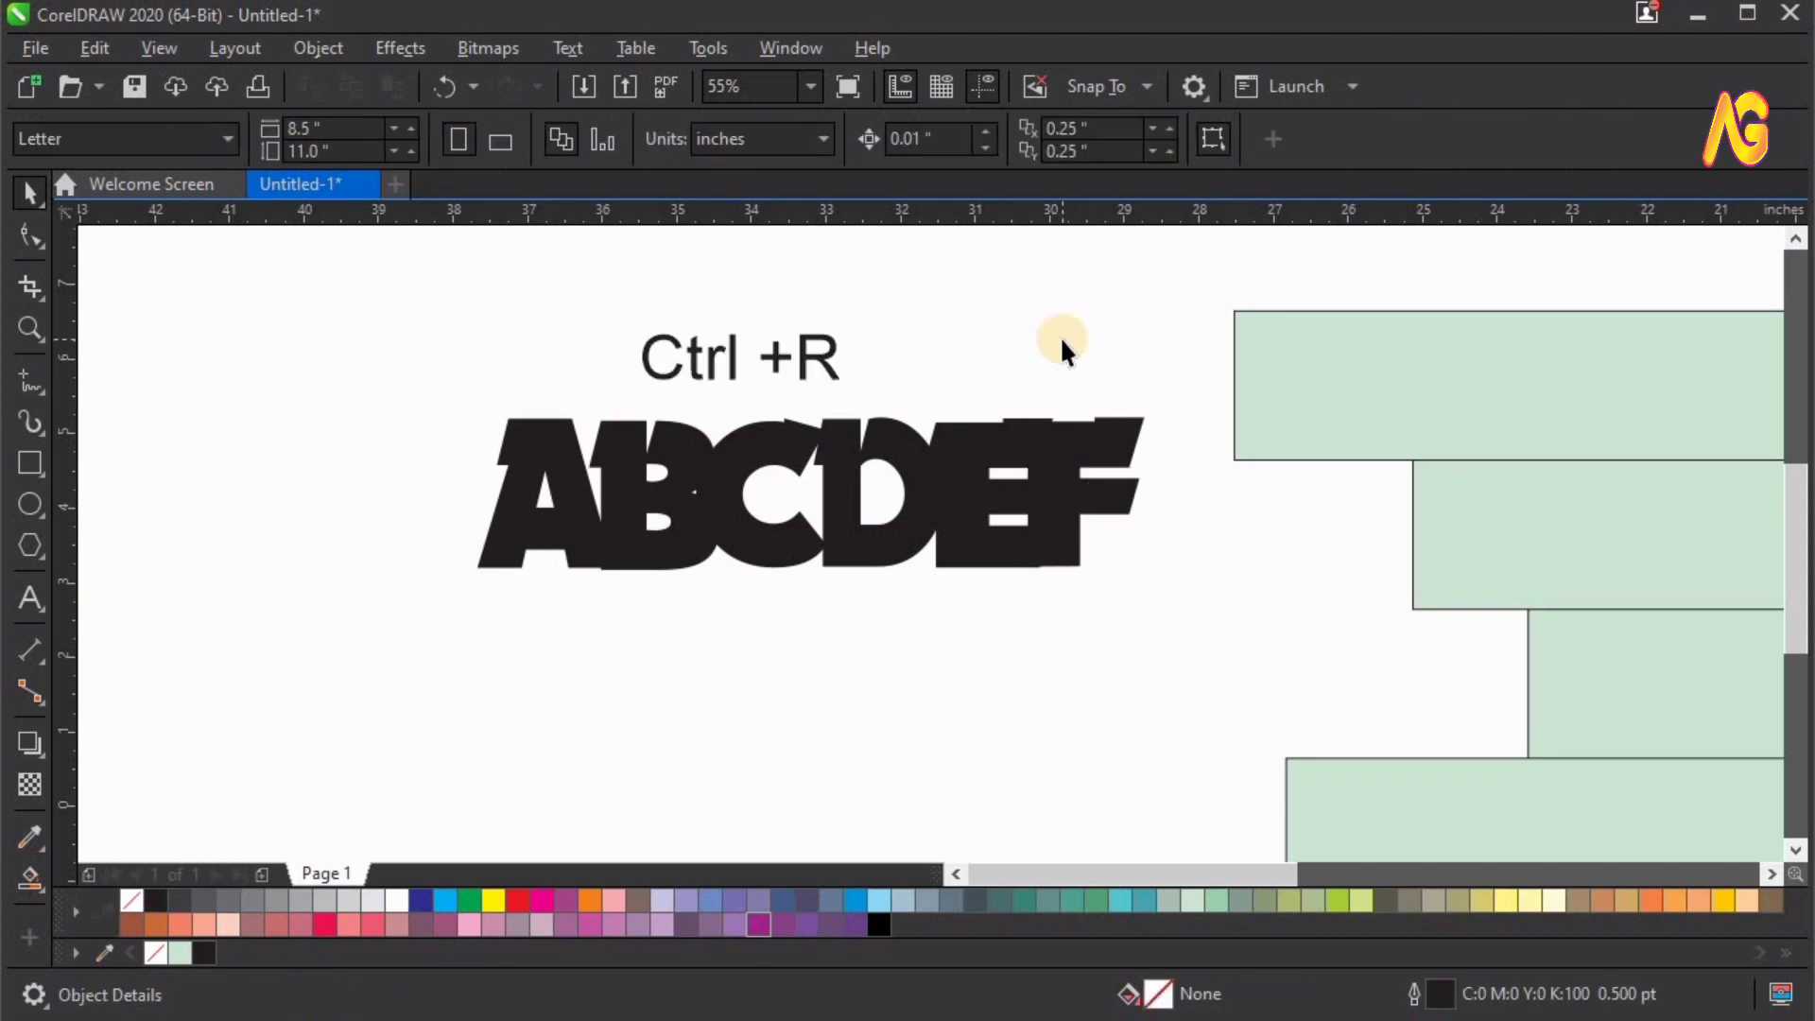
# Step: Move the letter A to the uppermost bar and align it with that bar's left and top edges
pyautogui.click(545, 470)
pyautogui.moveTo(1102, 339); pyautogui.dragTo(1201, 414)
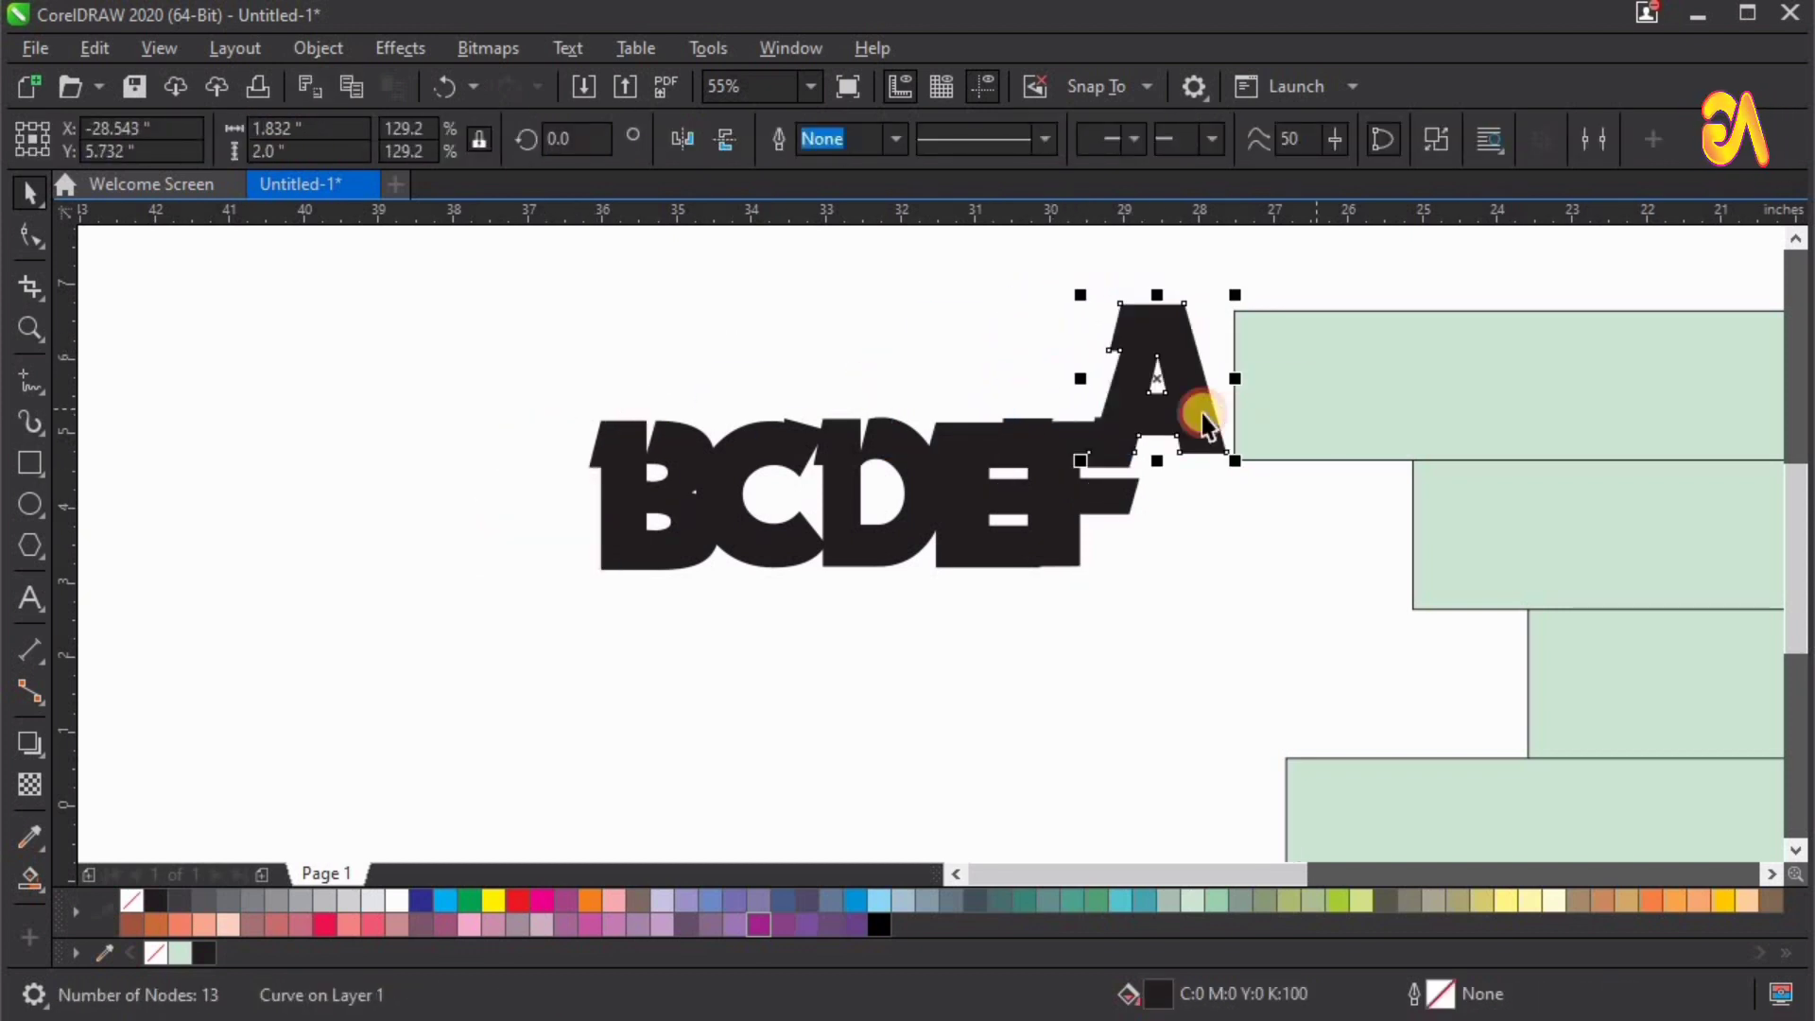
pyautogui.click(1352, 421)
pyautogui.keyDown('shift'); pyautogui.click(1352, 420); pyautogui.keyUp('shift')
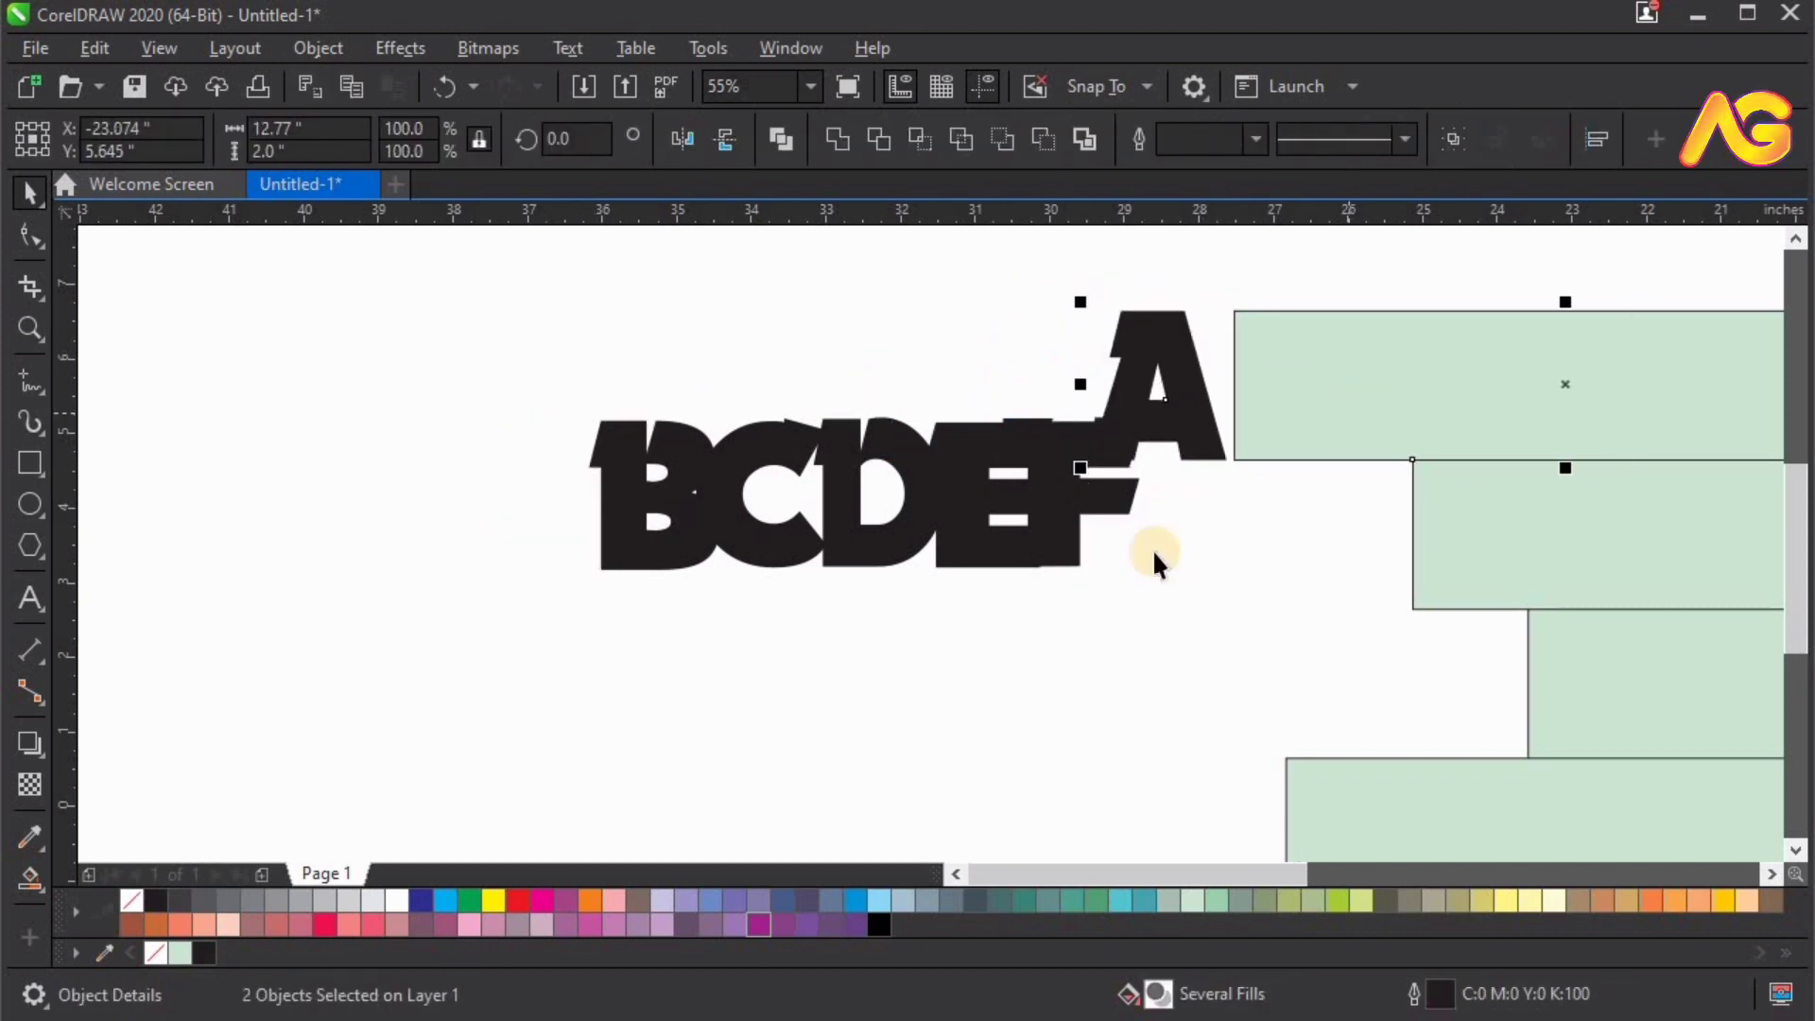
pyautogui.press('l')
pyautogui.press('t')
pyautogui.press('Escape')
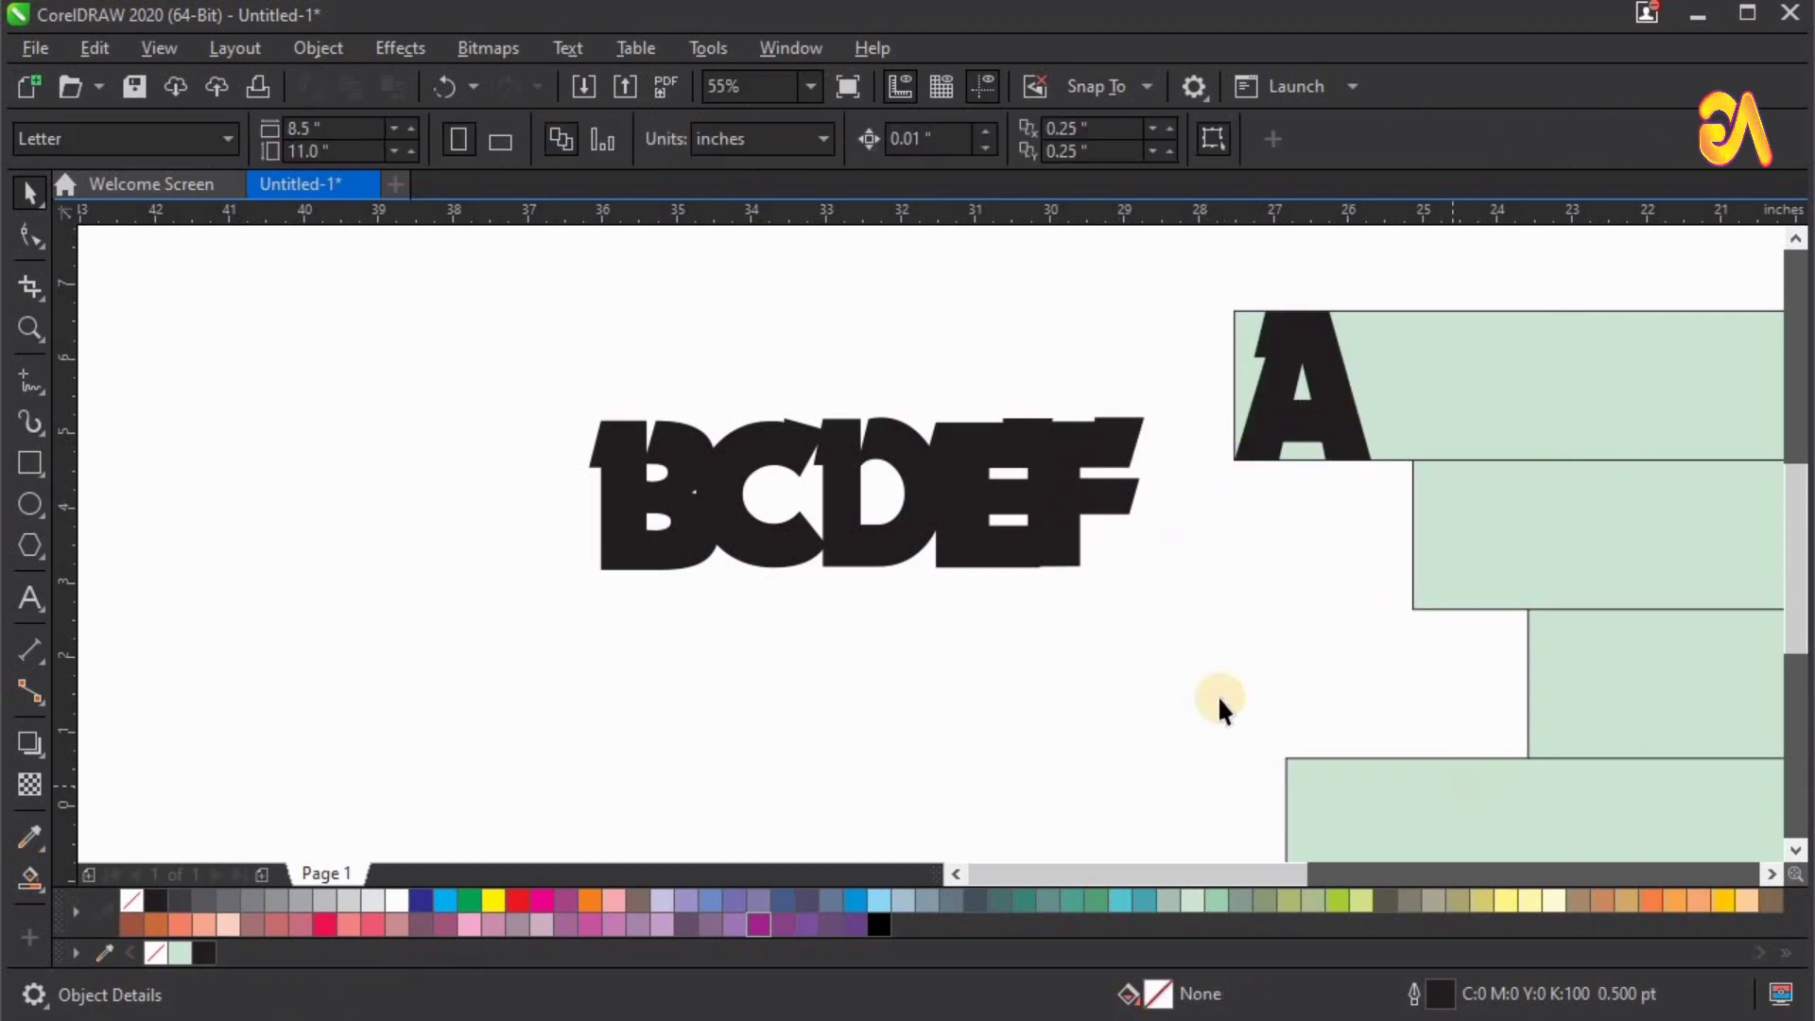
# Step: Place the letters B, C, D, E and F beside the left ends of the second to sixth bars, one per bar
pyautogui.scroll(-2, 445, 466)
pyautogui.moveTo(455, 432); pyautogui.dragTo(792, 530)
pyautogui.moveTo(543, 454); pyautogui.dragTo(694, 607)
pyautogui.moveTo(564, 444); pyautogui.dragTo(702, 643)
pyautogui.moveTo(626, 434); pyautogui.dragTo(708, 736)
pyautogui.click(501, 604)
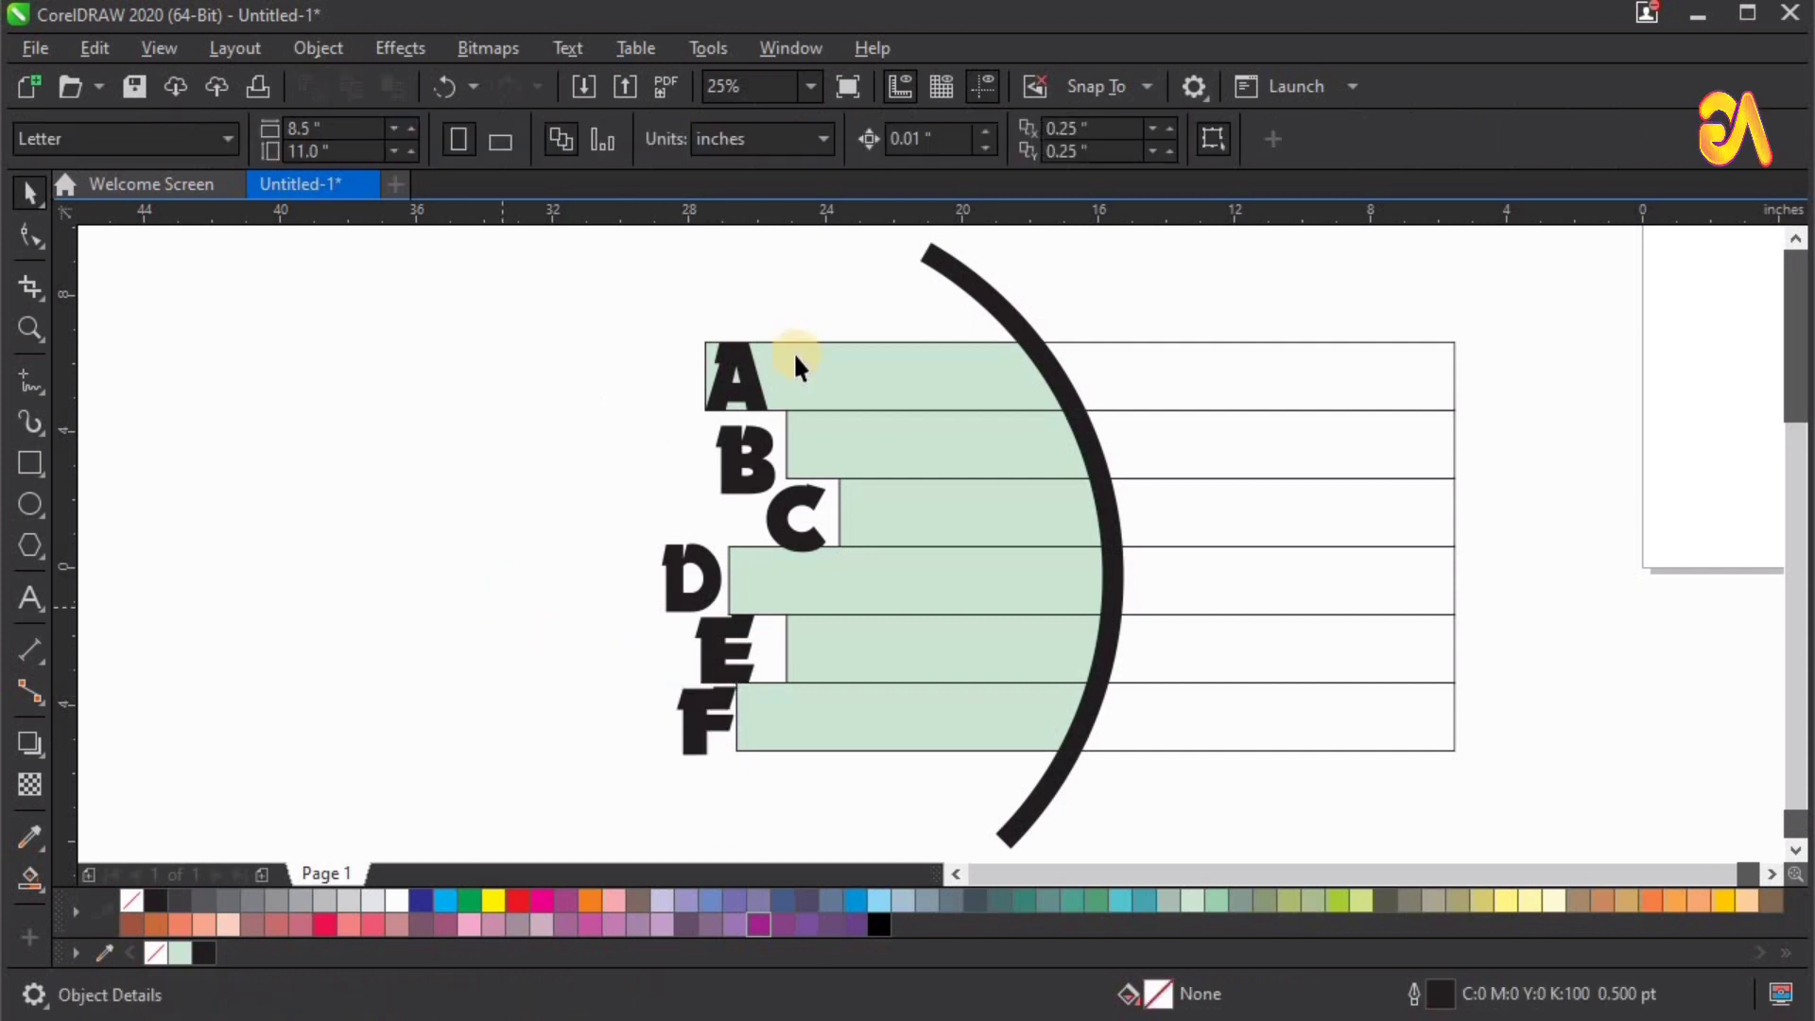
# Step: Place the letter A just outside the left end of the uppermost bar and nudge it 0.04 in right to overlap the bar's edge
pyautogui.scroll(1, 795, 364)
pyautogui.click(859, 342)
pyautogui.moveTo(736, 338); pyautogui.dragTo(799, 350)
pyautogui.click(850, 327)
pyautogui.press('Delete')
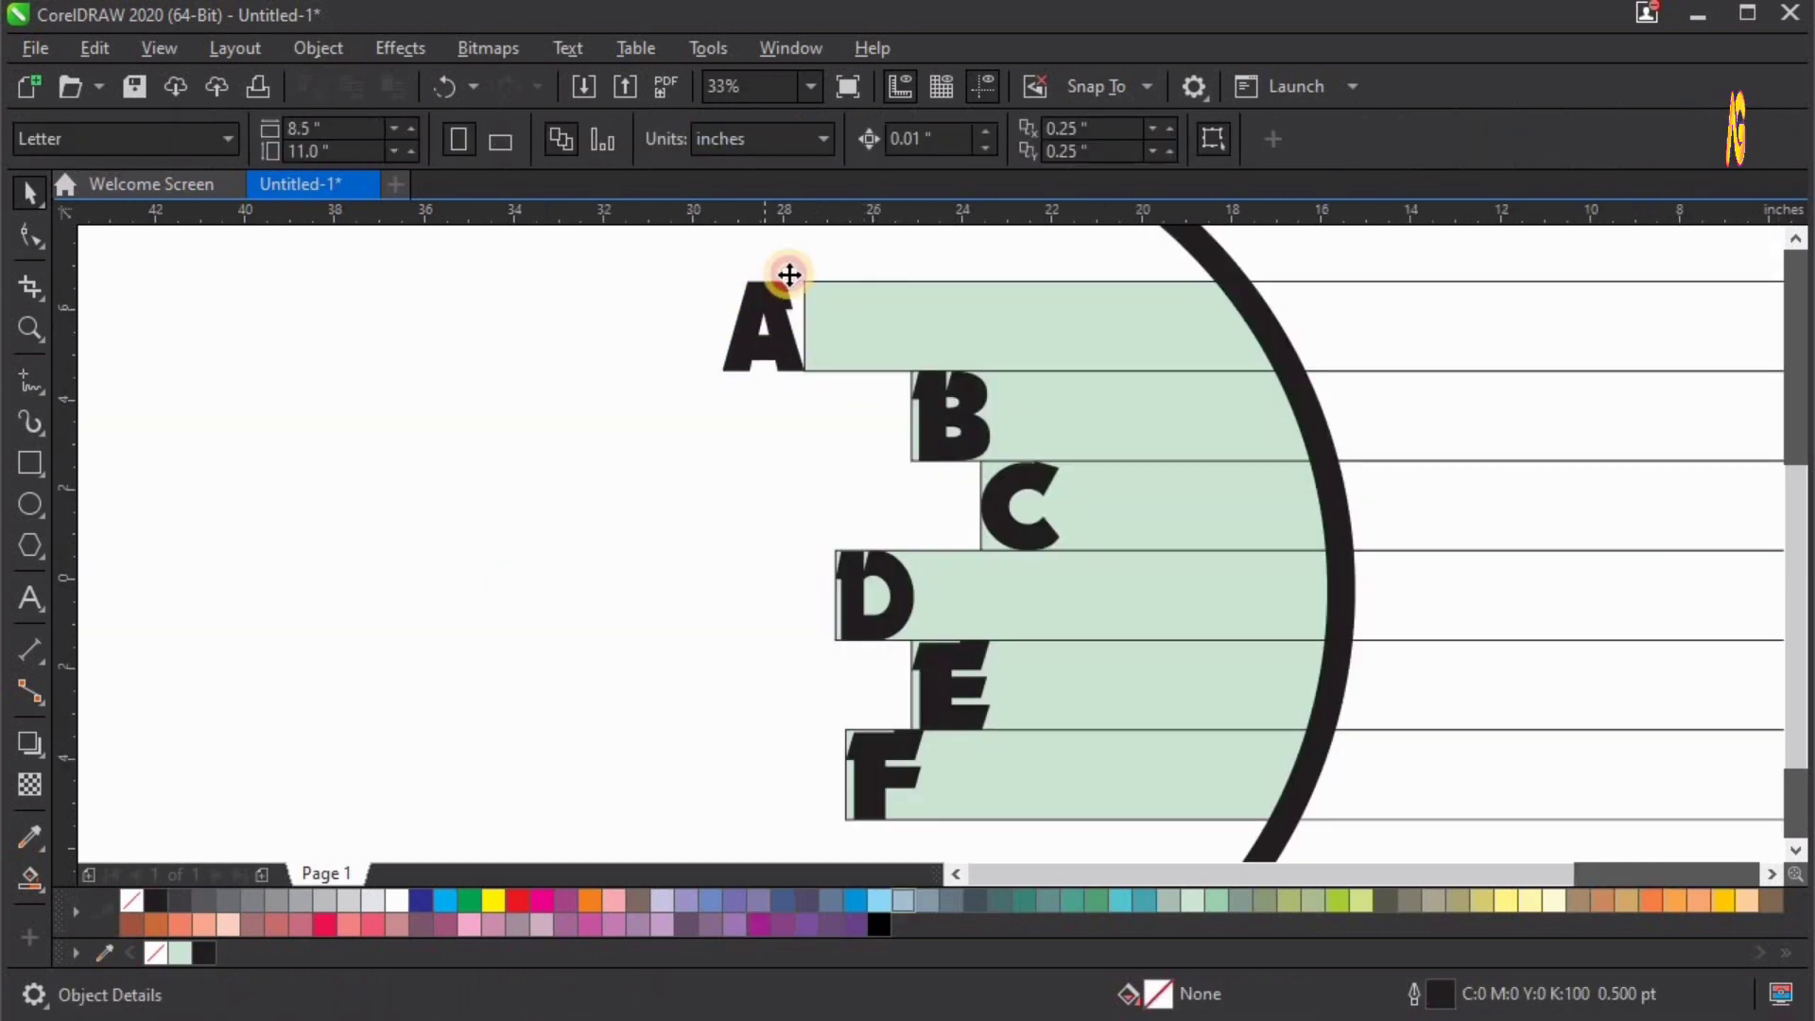
pyautogui.click(785, 288)
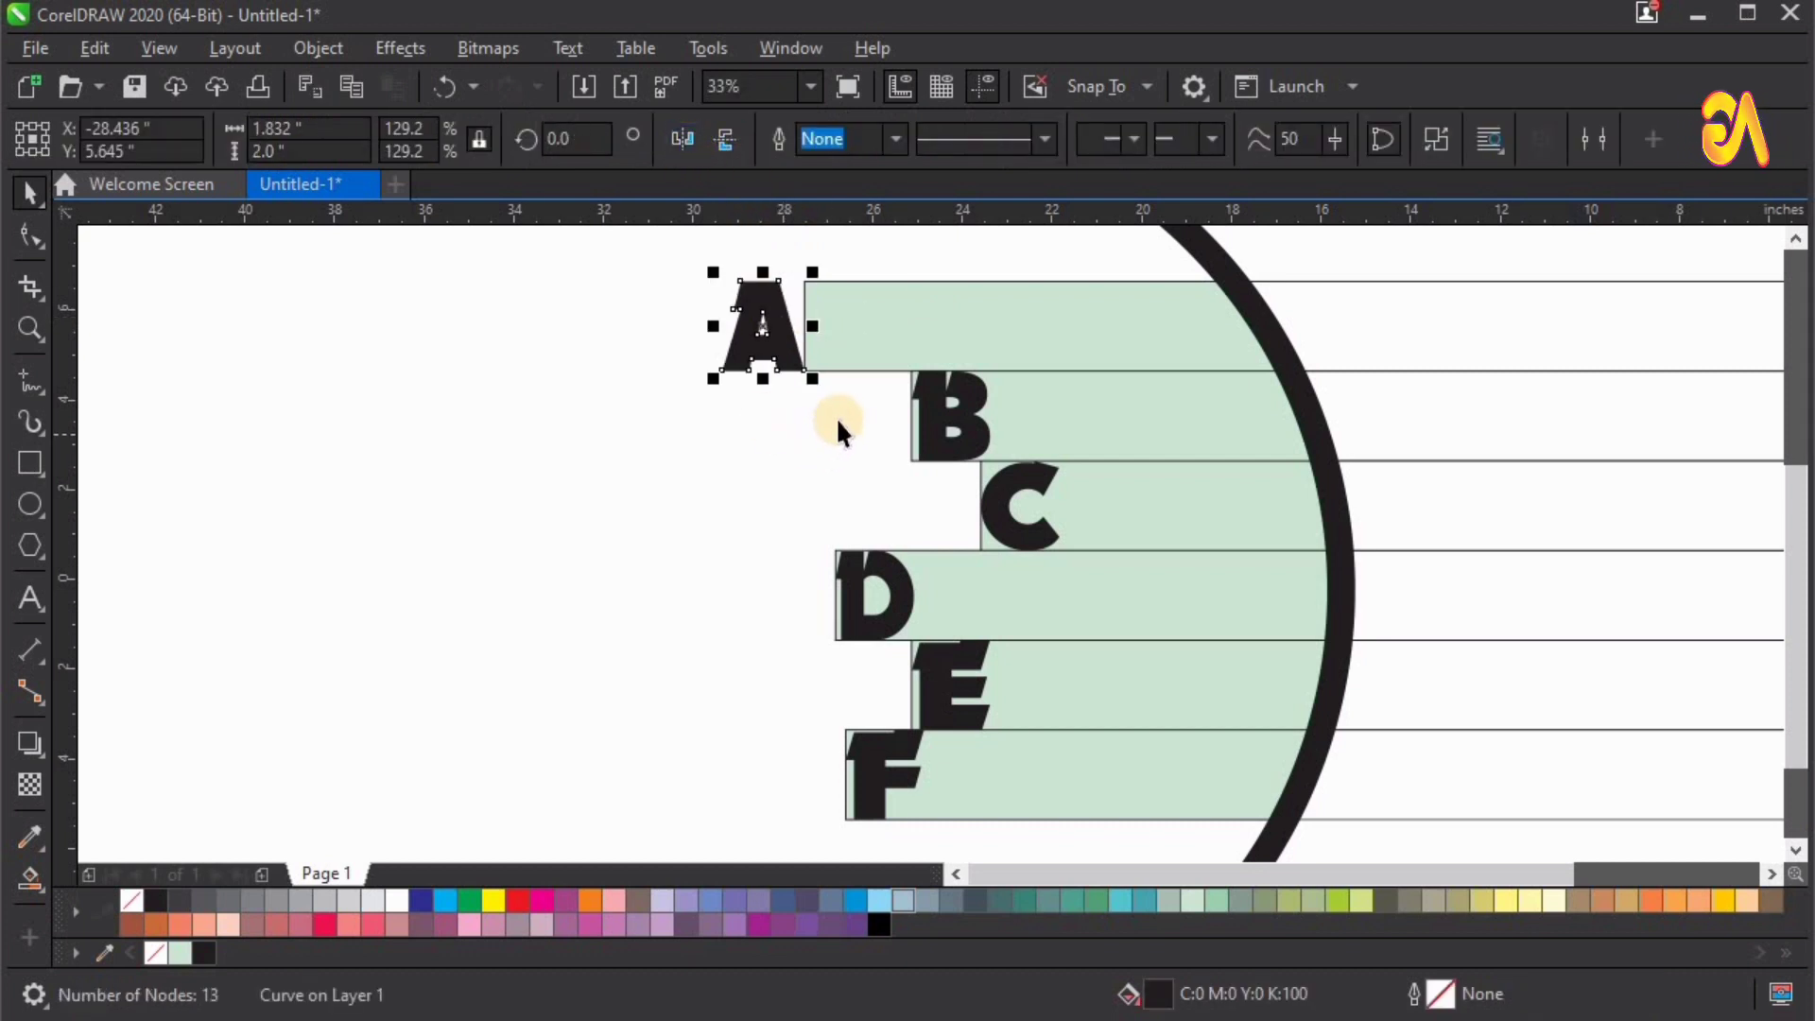
pyautogui.press('Right')
pyautogui.press('Right')
pyautogui.press('Right')
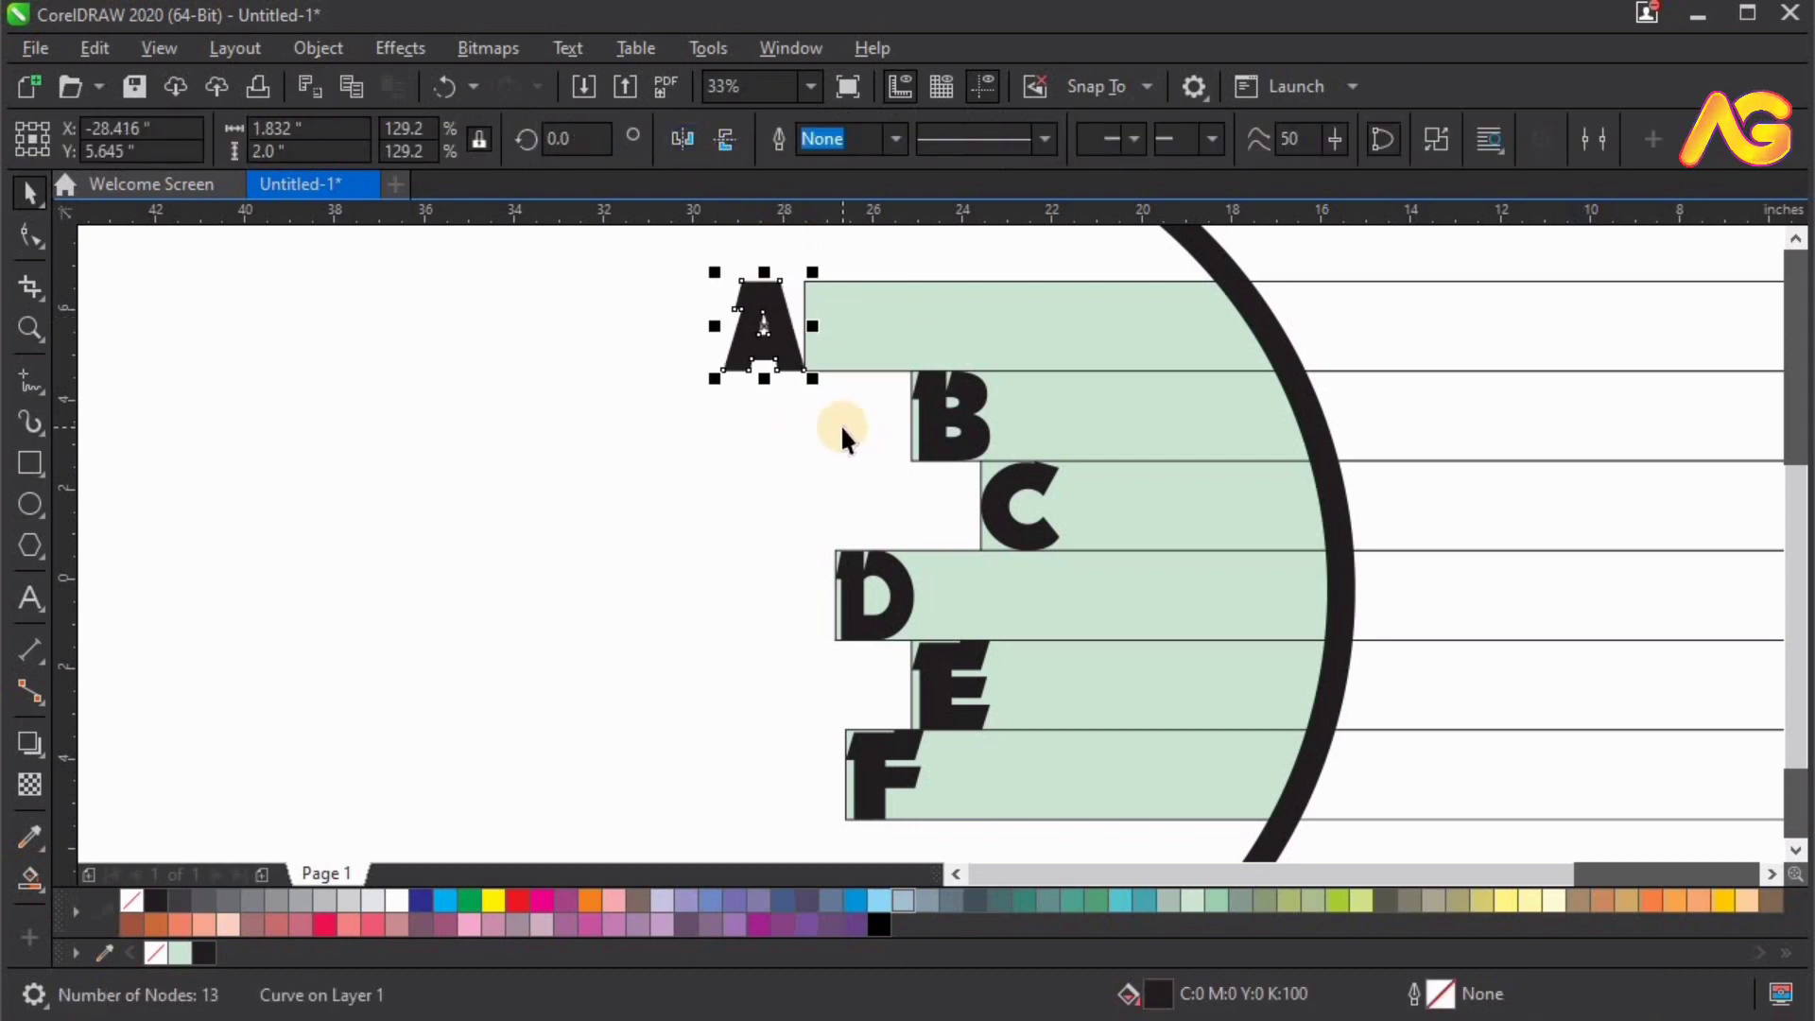
pyautogui.press('Right')
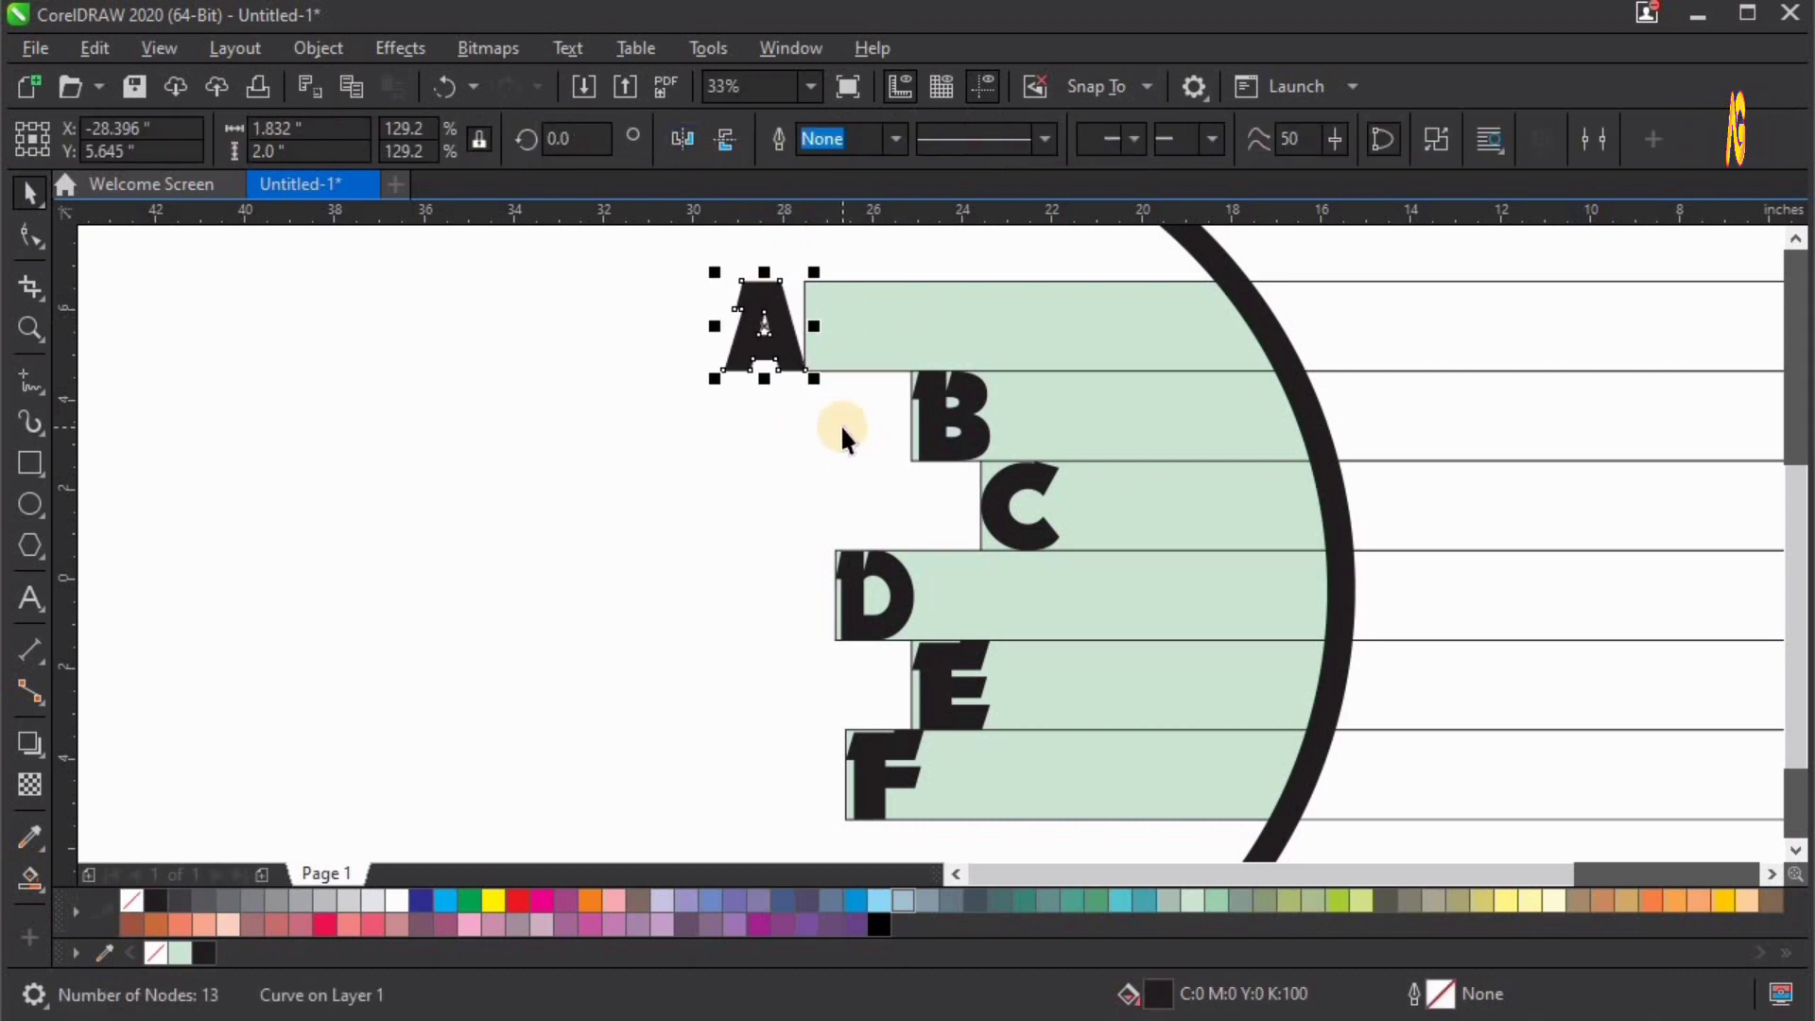
# Step: Weld the letter A to the uppermost bar's green section and activate the Drop Shadow tool on the welded shape
pyautogui.keyDown('shift'); pyautogui.click(878, 344); pyautogui.keyUp('shift')
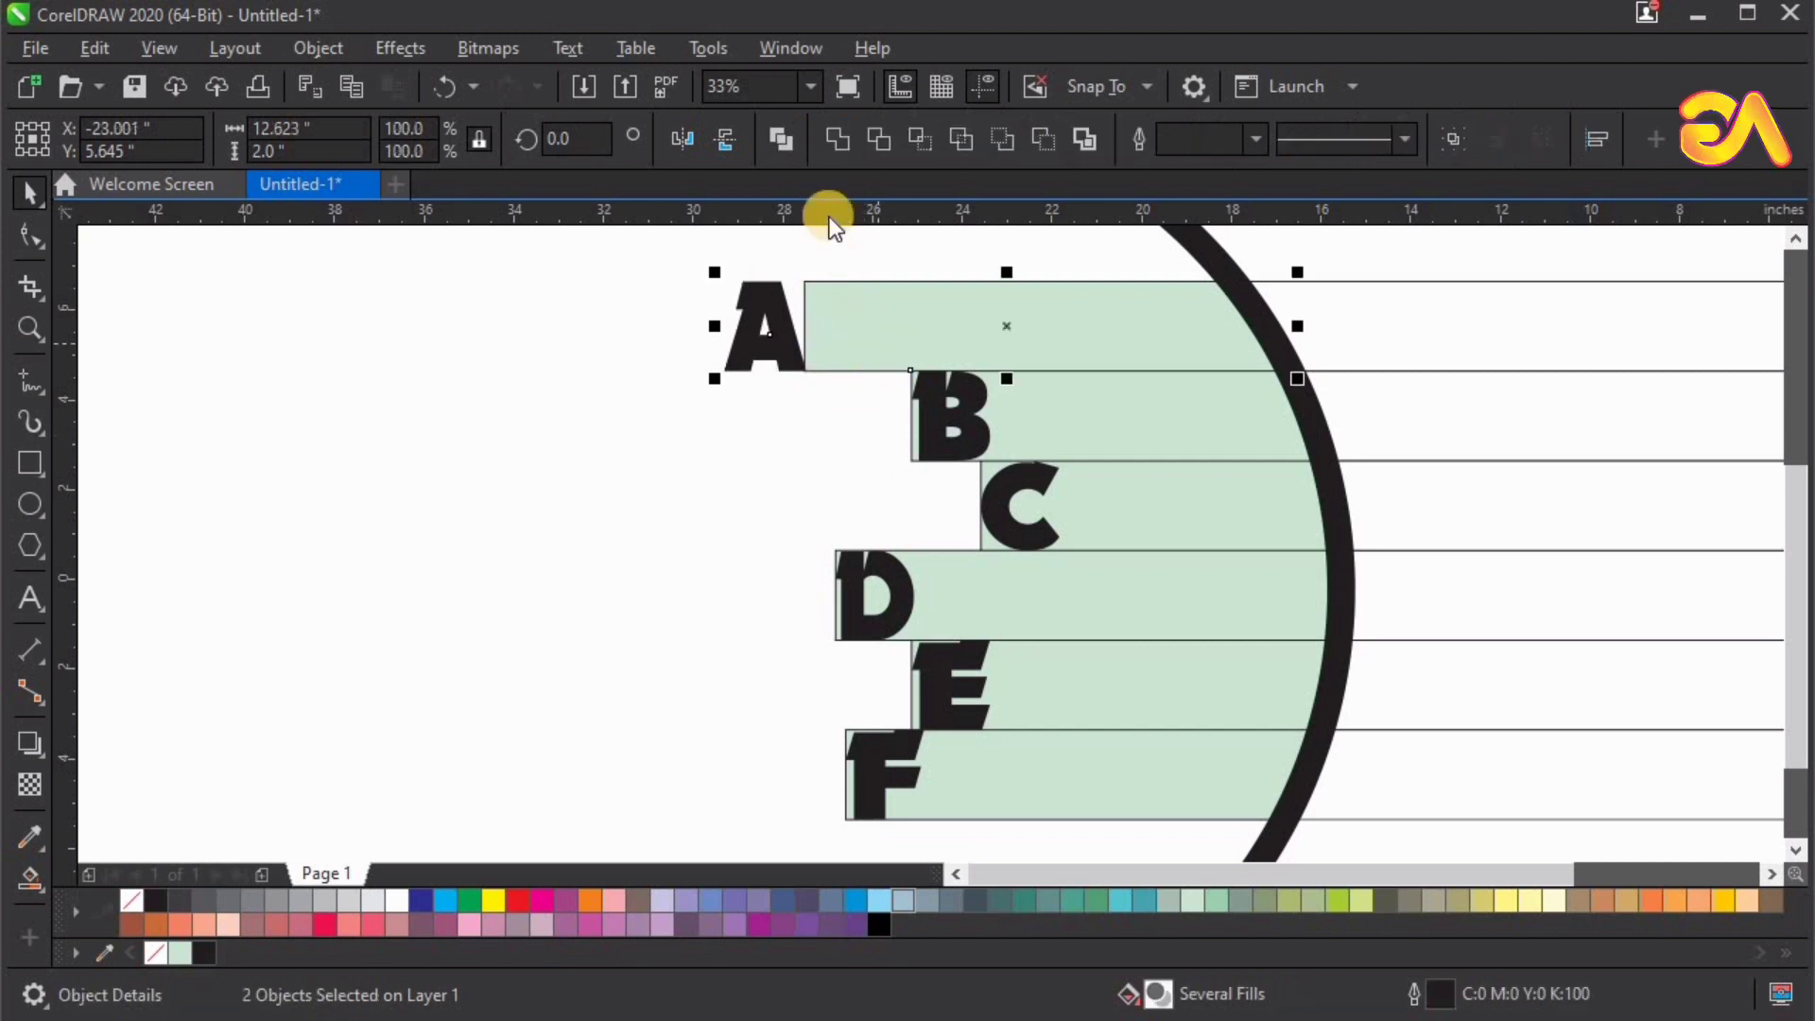
pyautogui.click(836, 146)
pyautogui.click(625, 294)
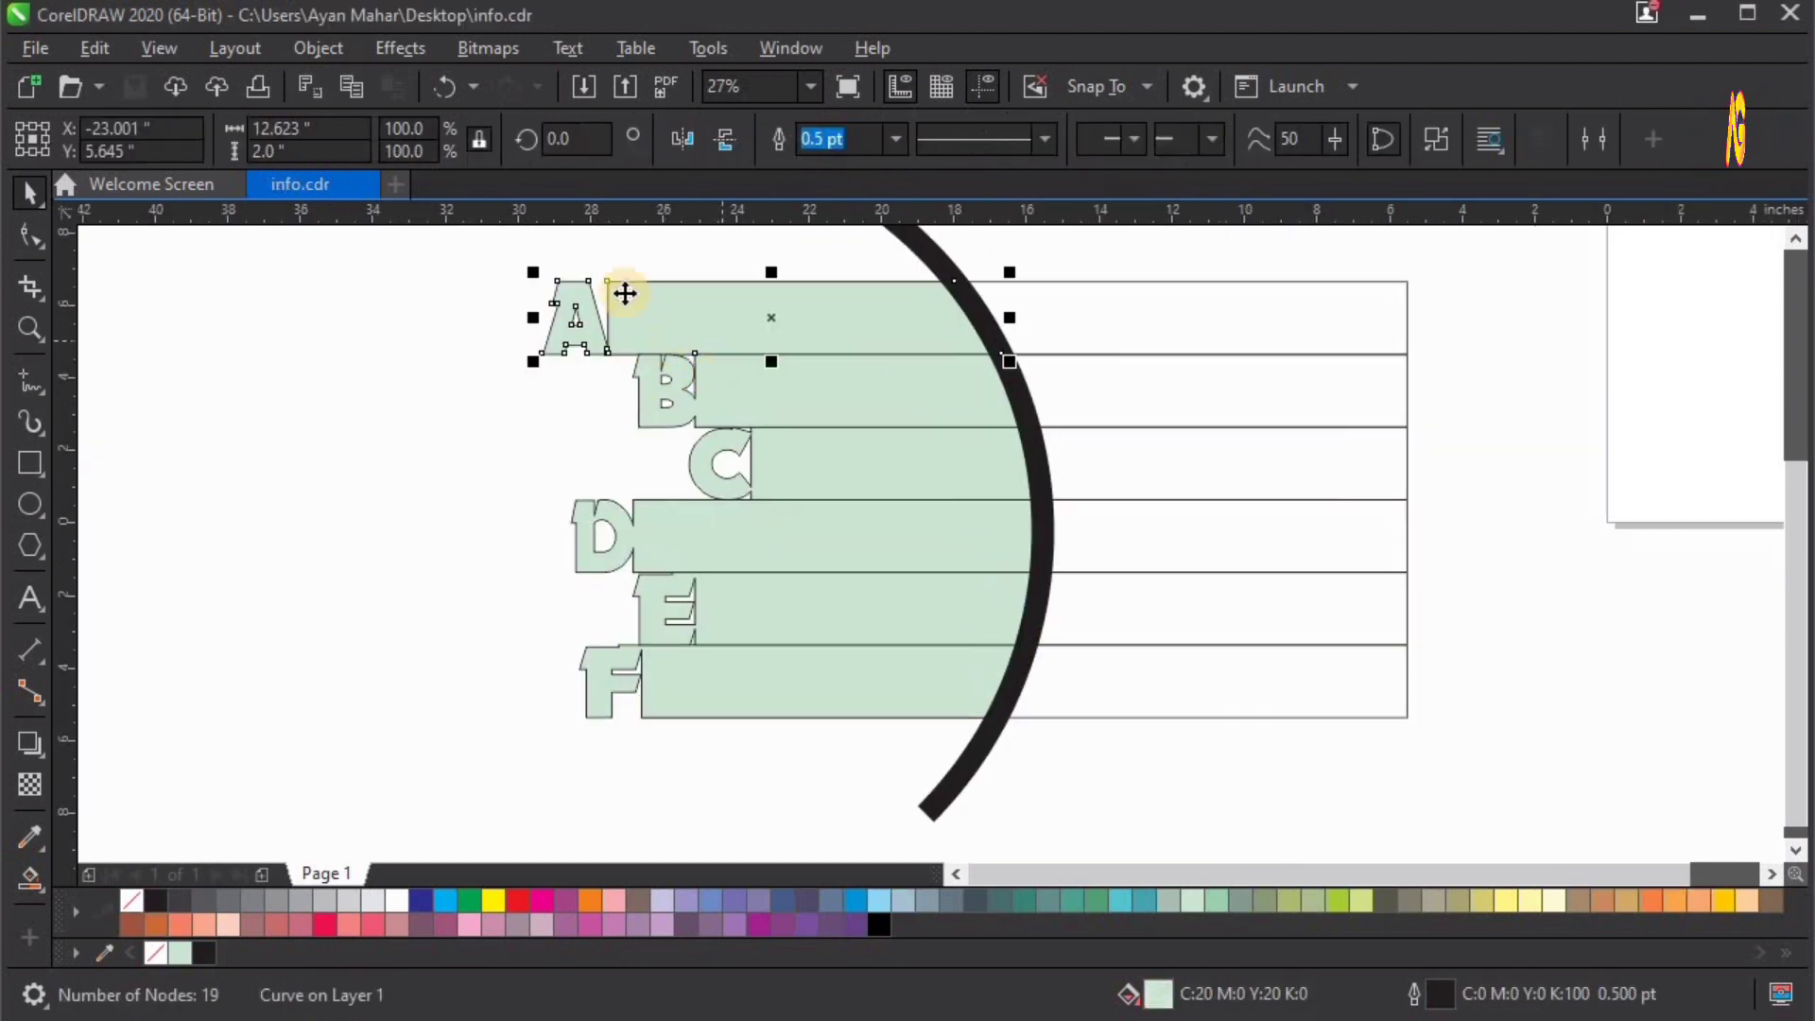
pyautogui.click(37, 752)
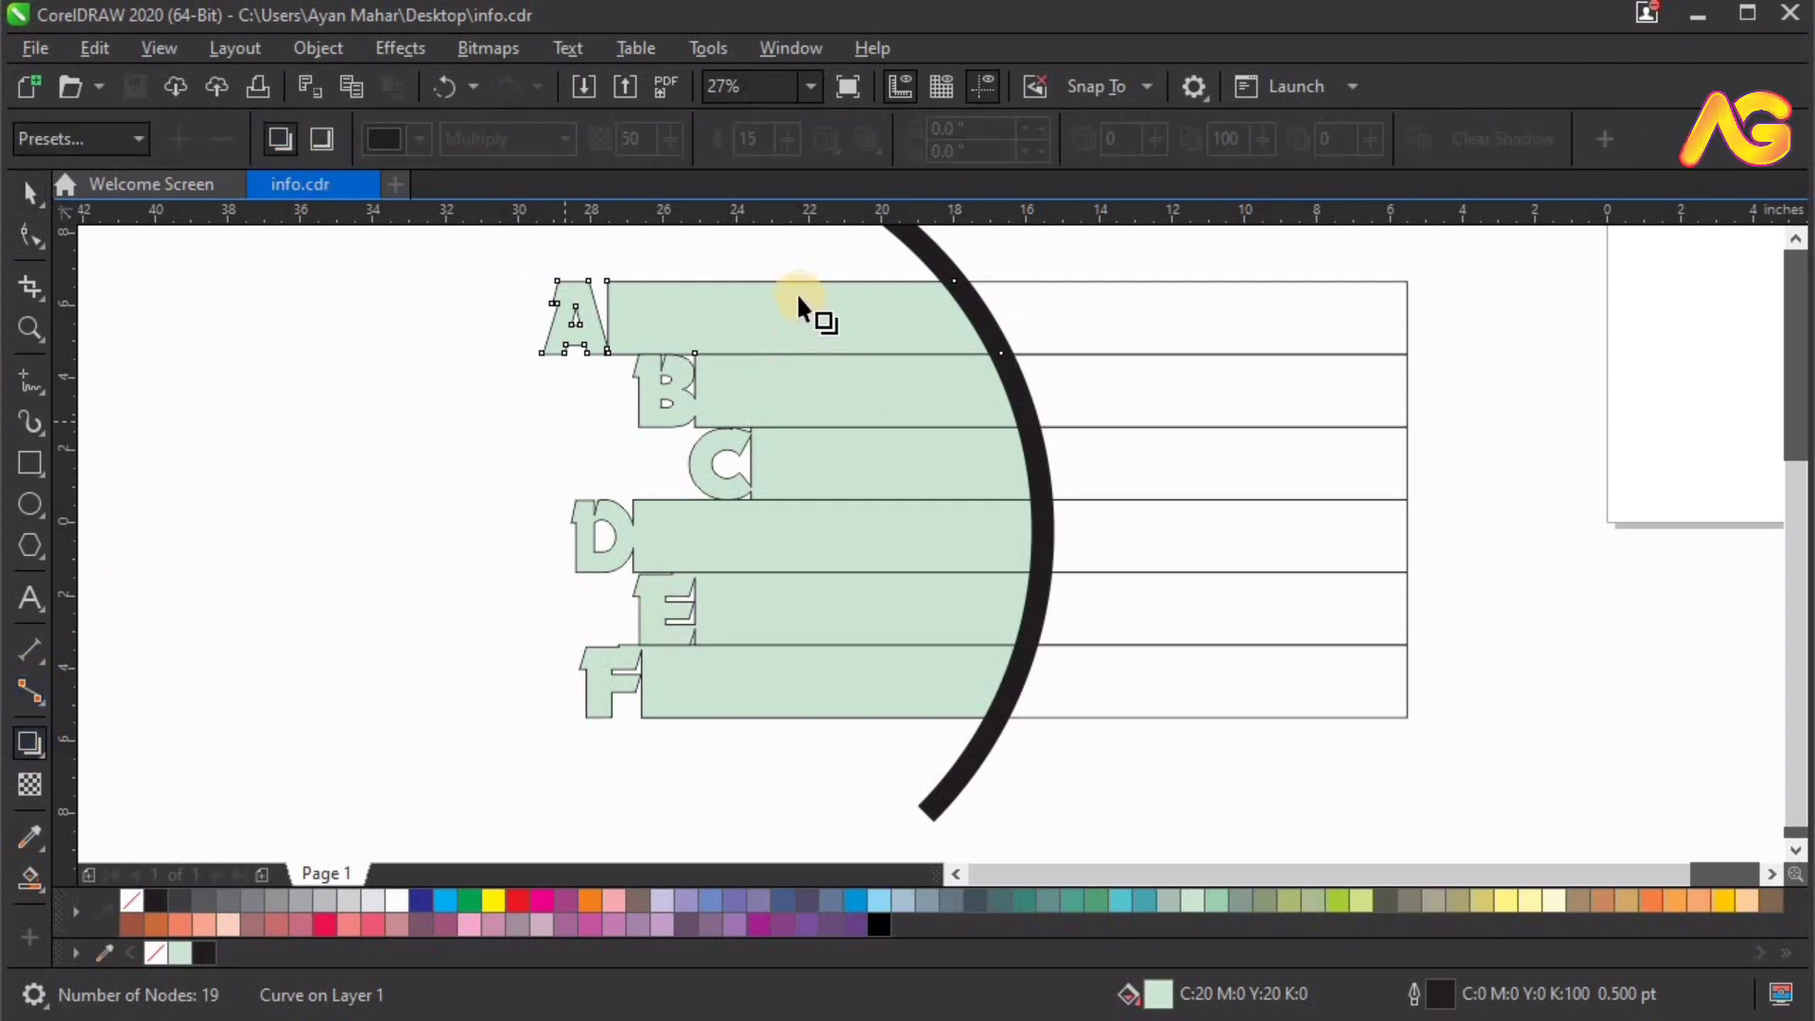
pyautogui.moveTo(792, 331); pyautogui.dragTo(769, 359)
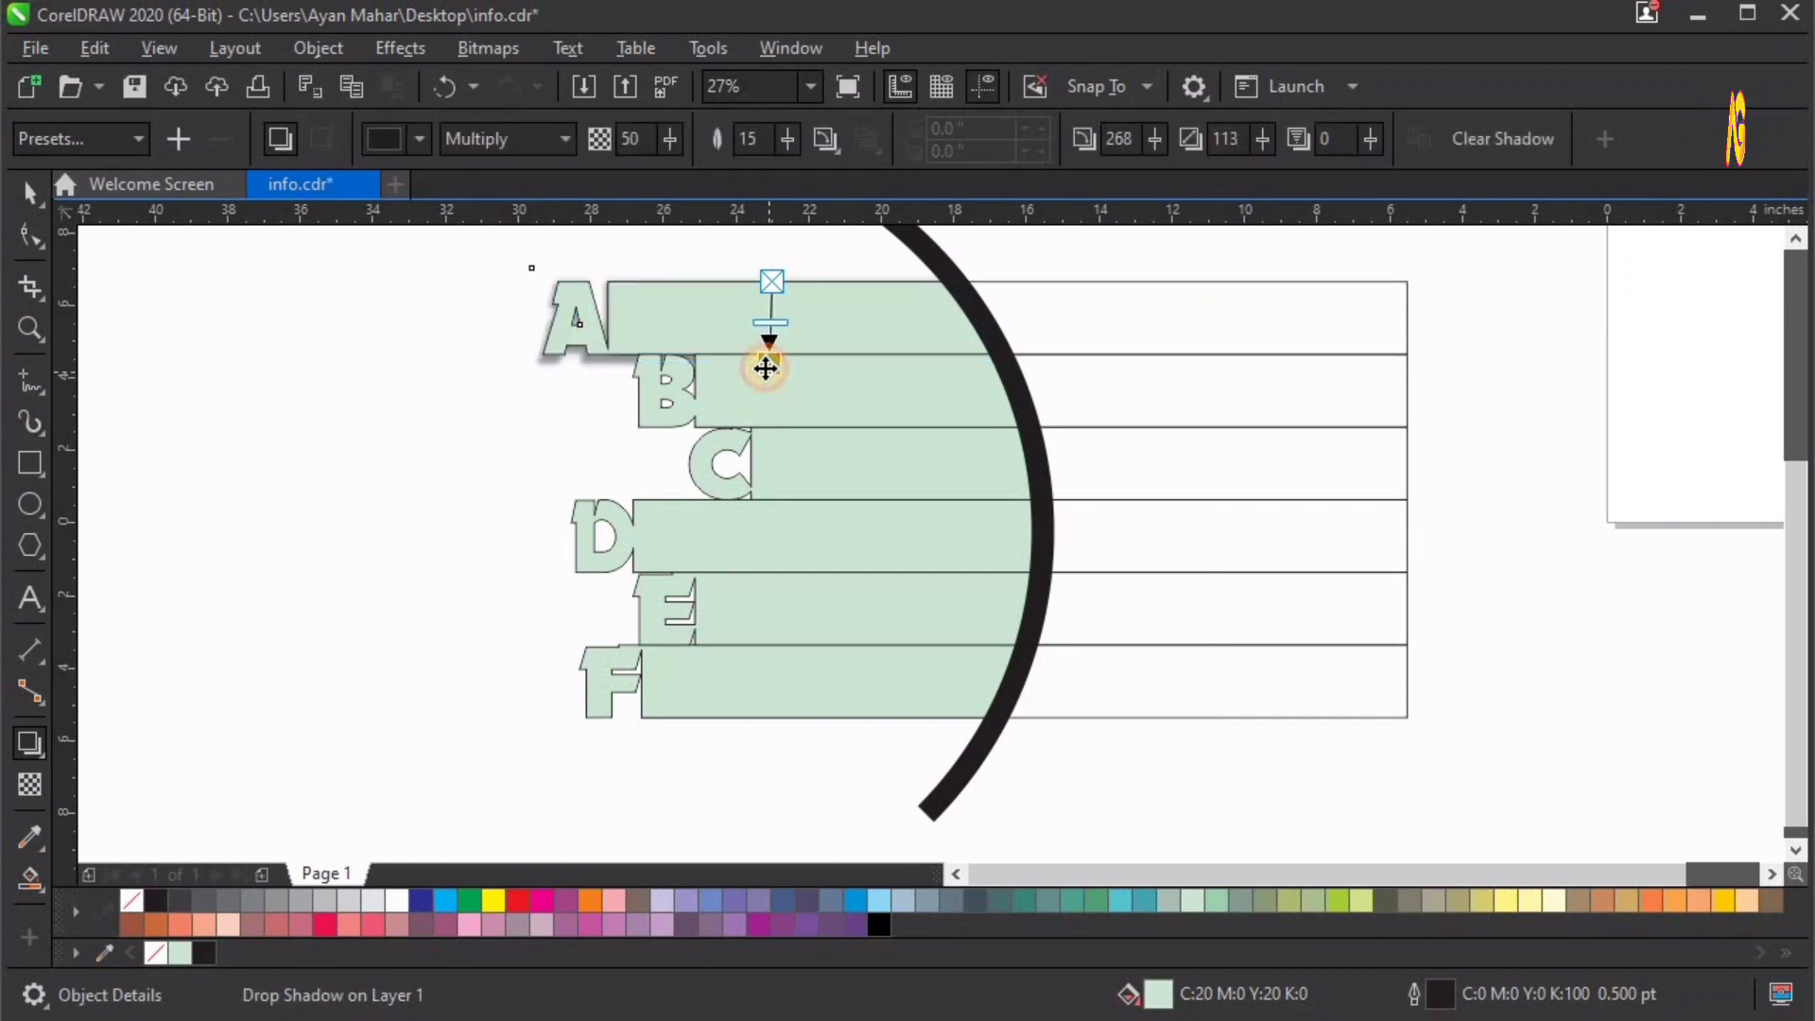
pyautogui.moveTo(766, 367); pyautogui.dragTo(761, 363)
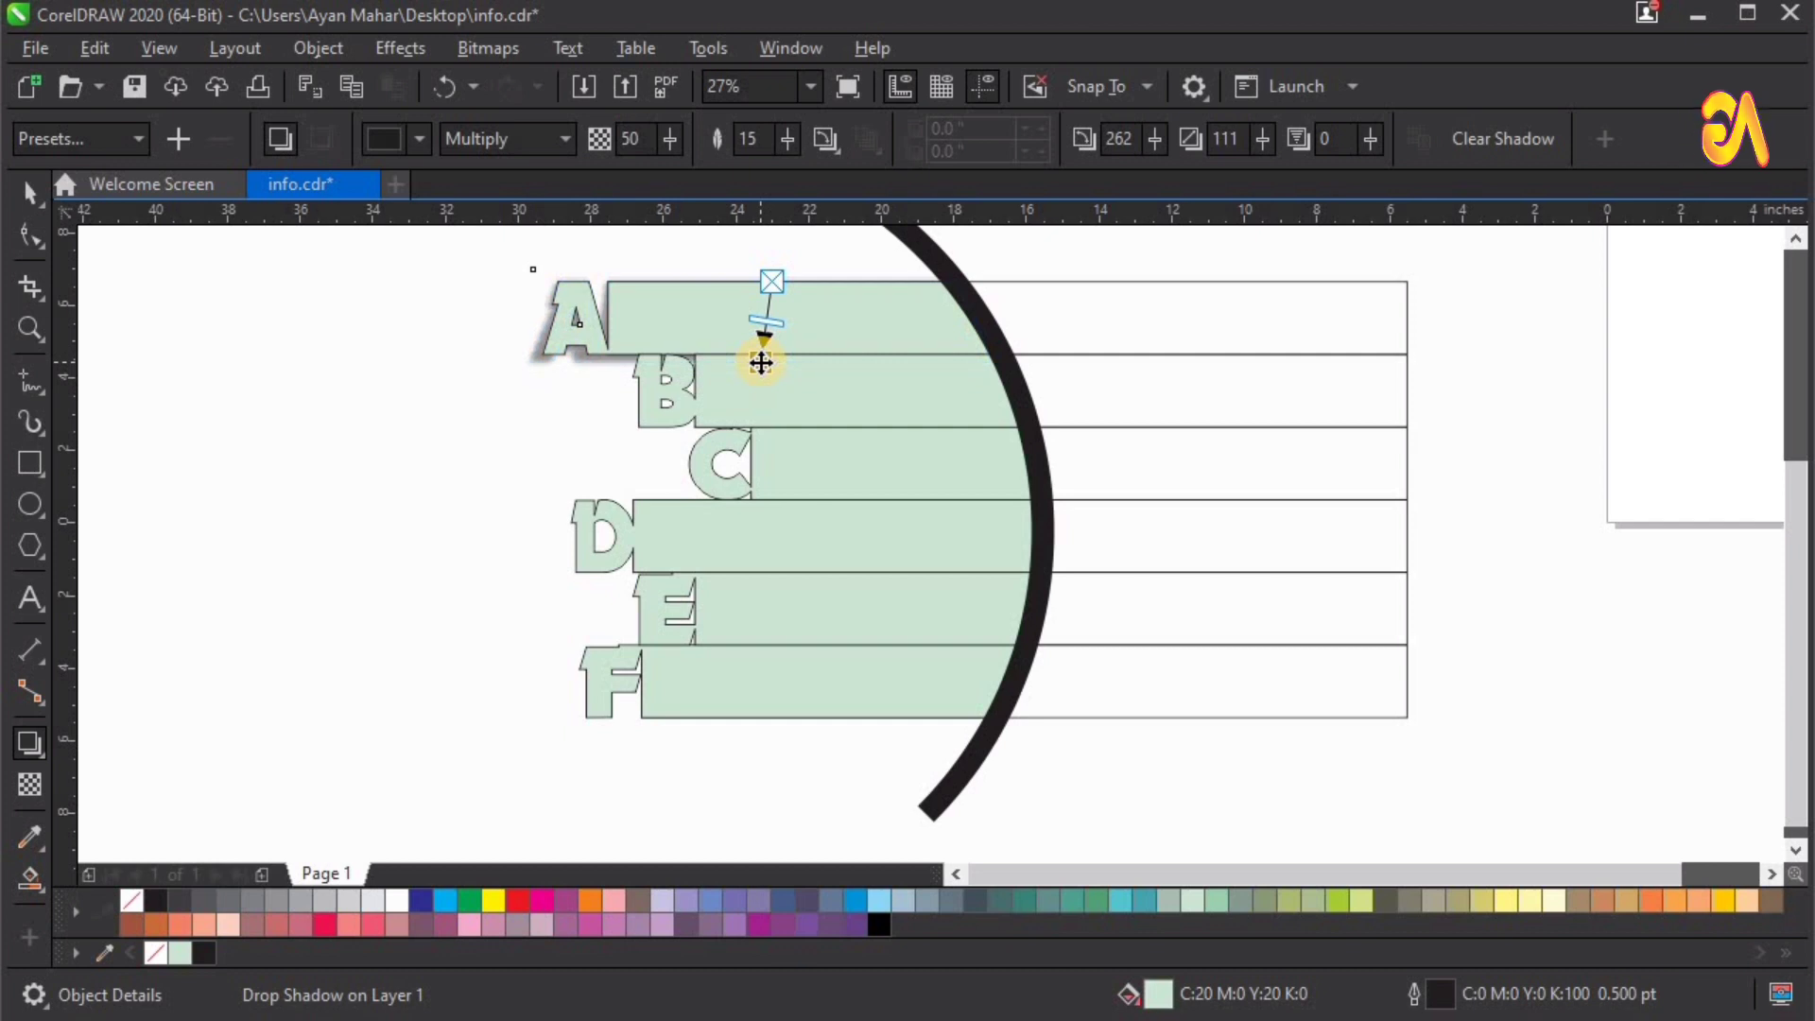
pyautogui.hotkey('ctrl', 'z')
pyautogui.hotkey('ctrl', 'z')
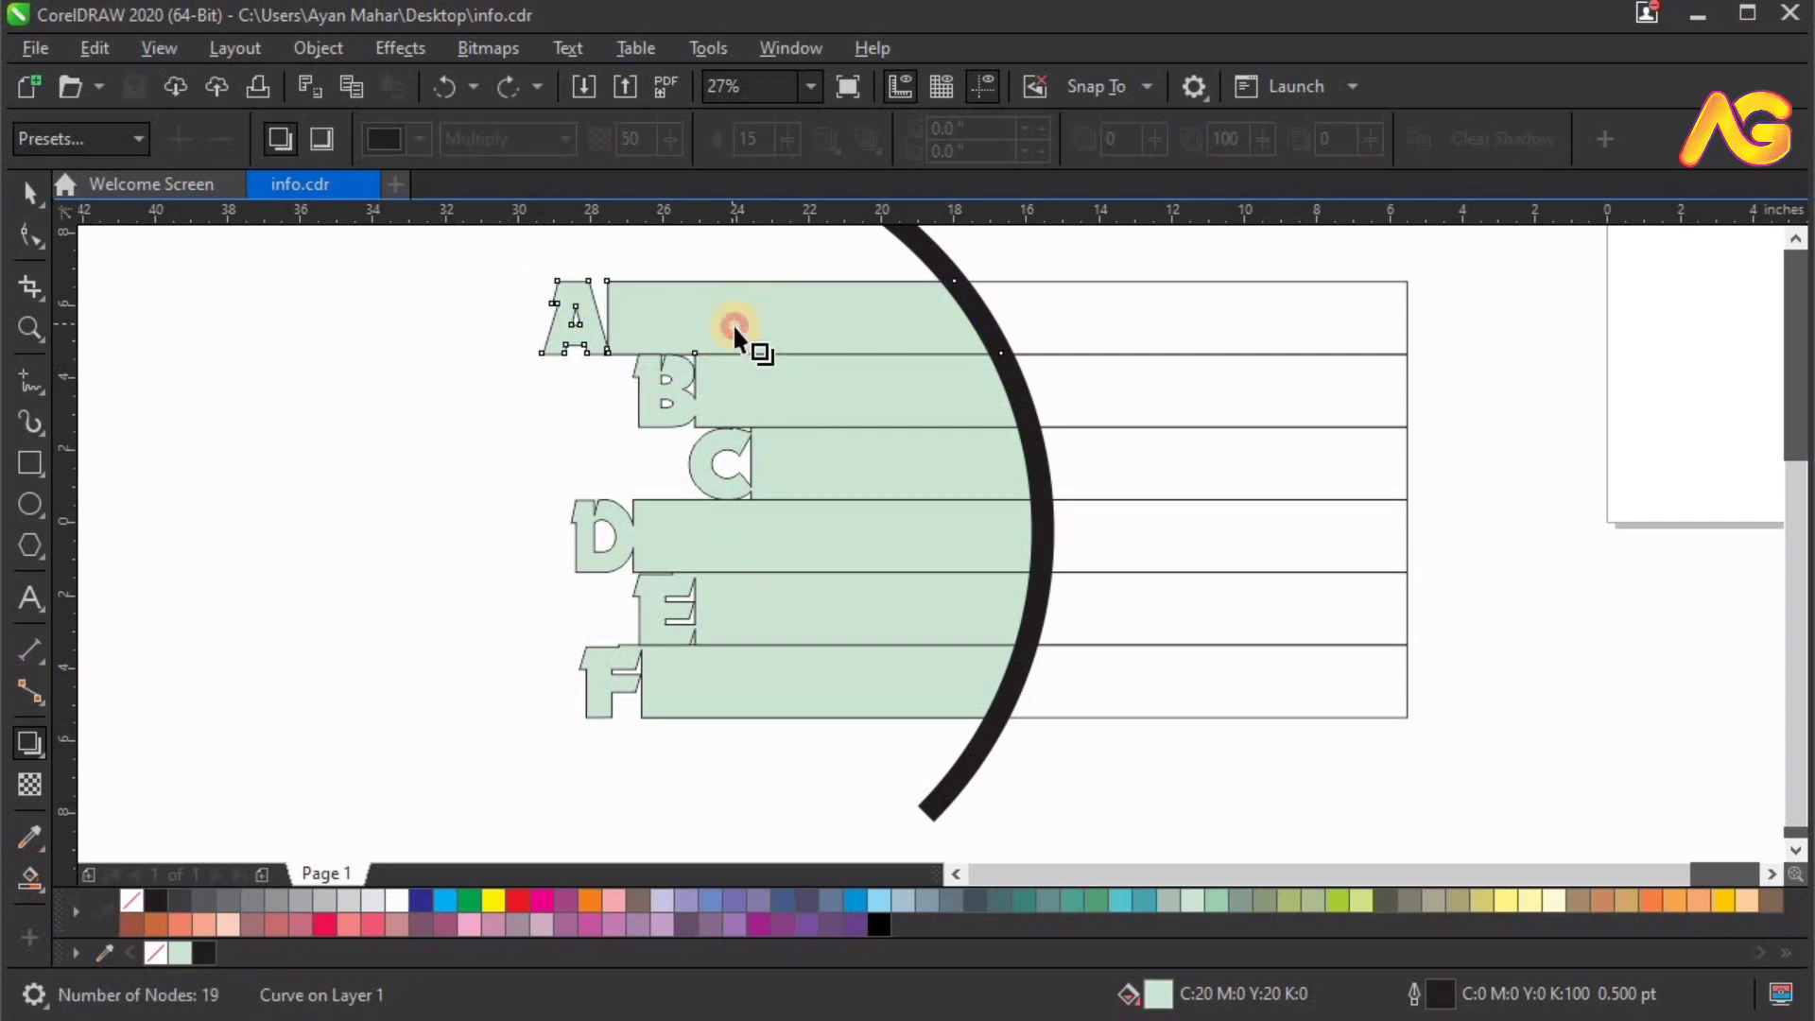
# Step: Add a drop shadow to the welded A bar, offset down and to the left, with opacity 60 and feathering 30
pyautogui.moveTo(734, 323); pyautogui.dragTo(966, 343)
pyautogui.moveTo(783, 383); pyautogui.dragTo(749, 365)
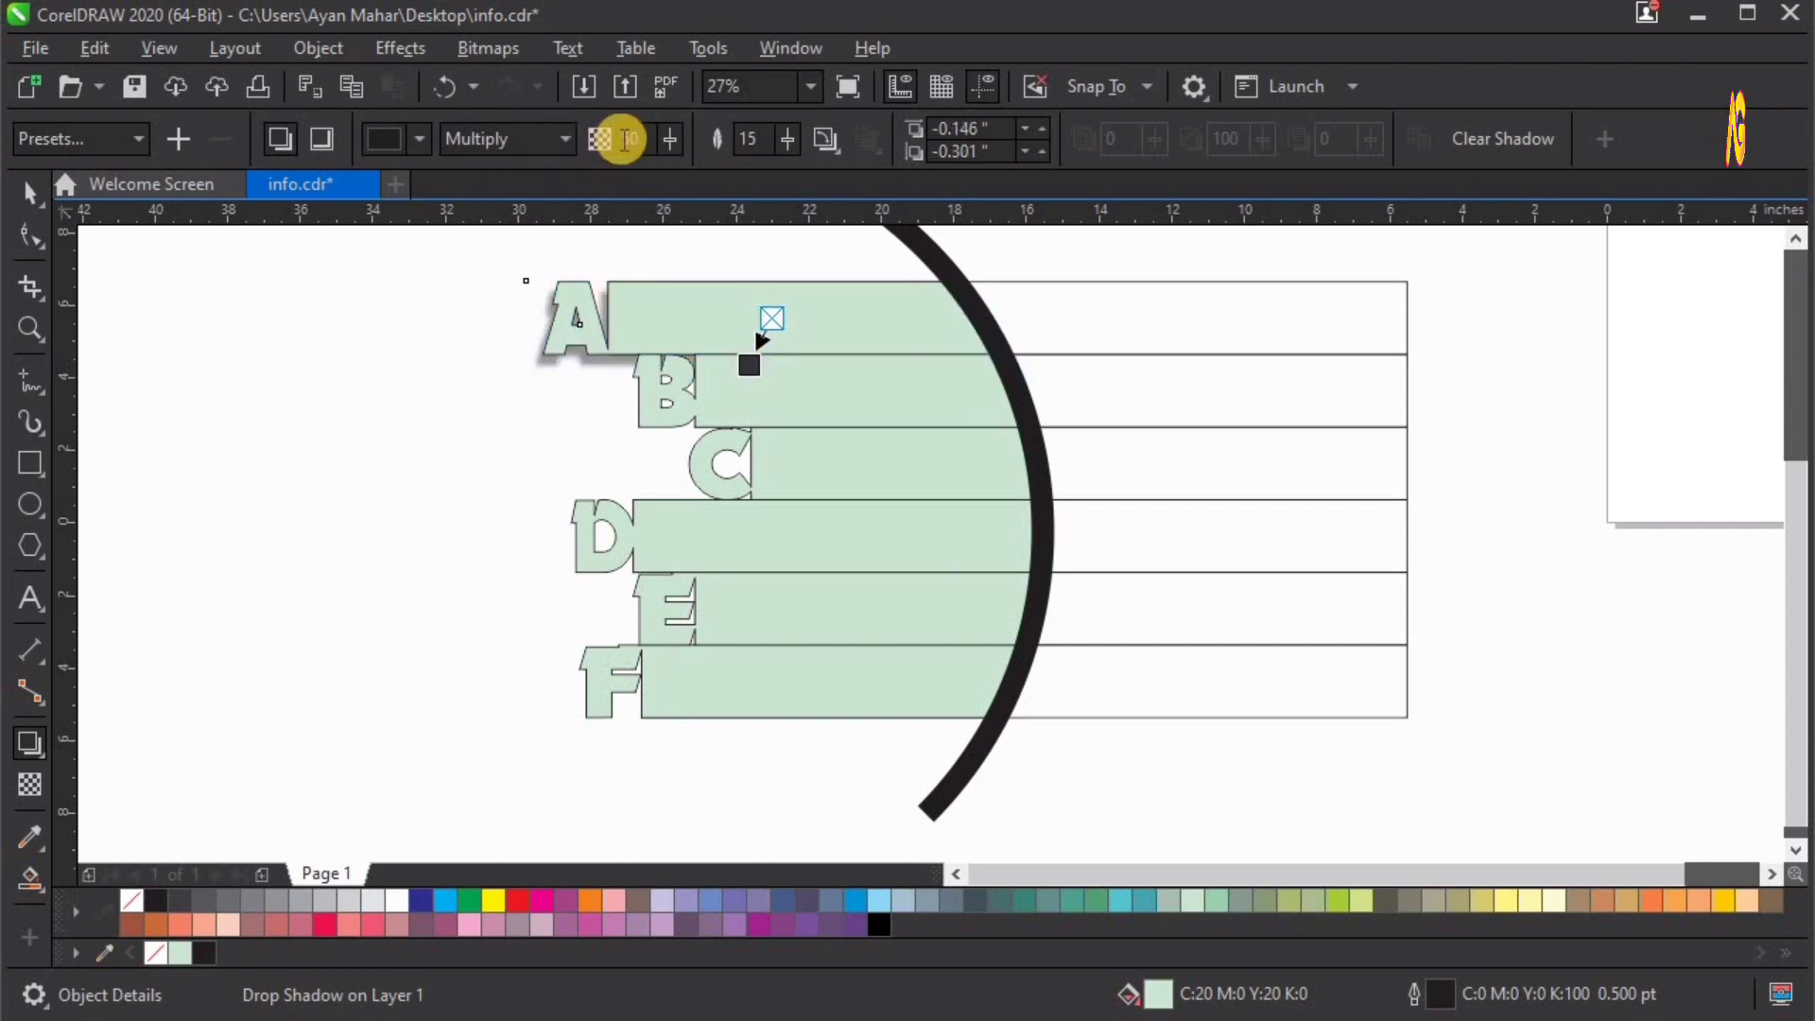
pyautogui.click(574, 141)
pyautogui.write('60')
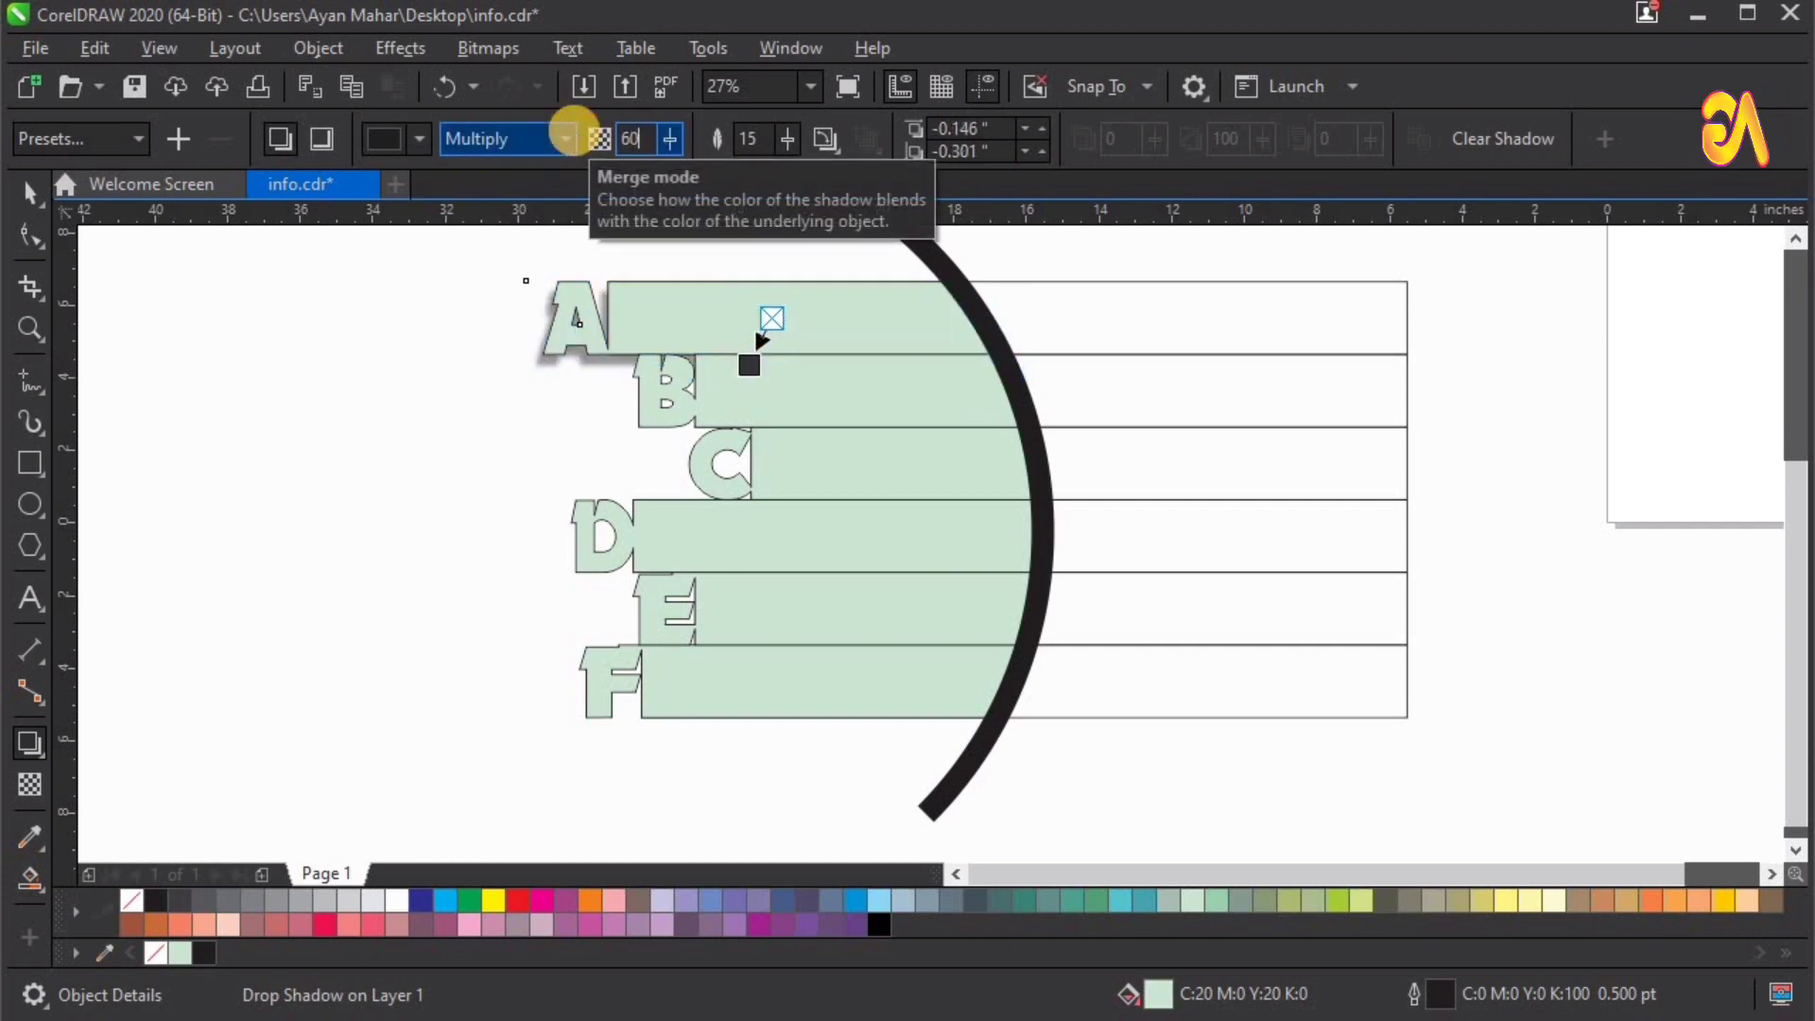
pyautogui.press('Tab')
pyautogui.write('30')
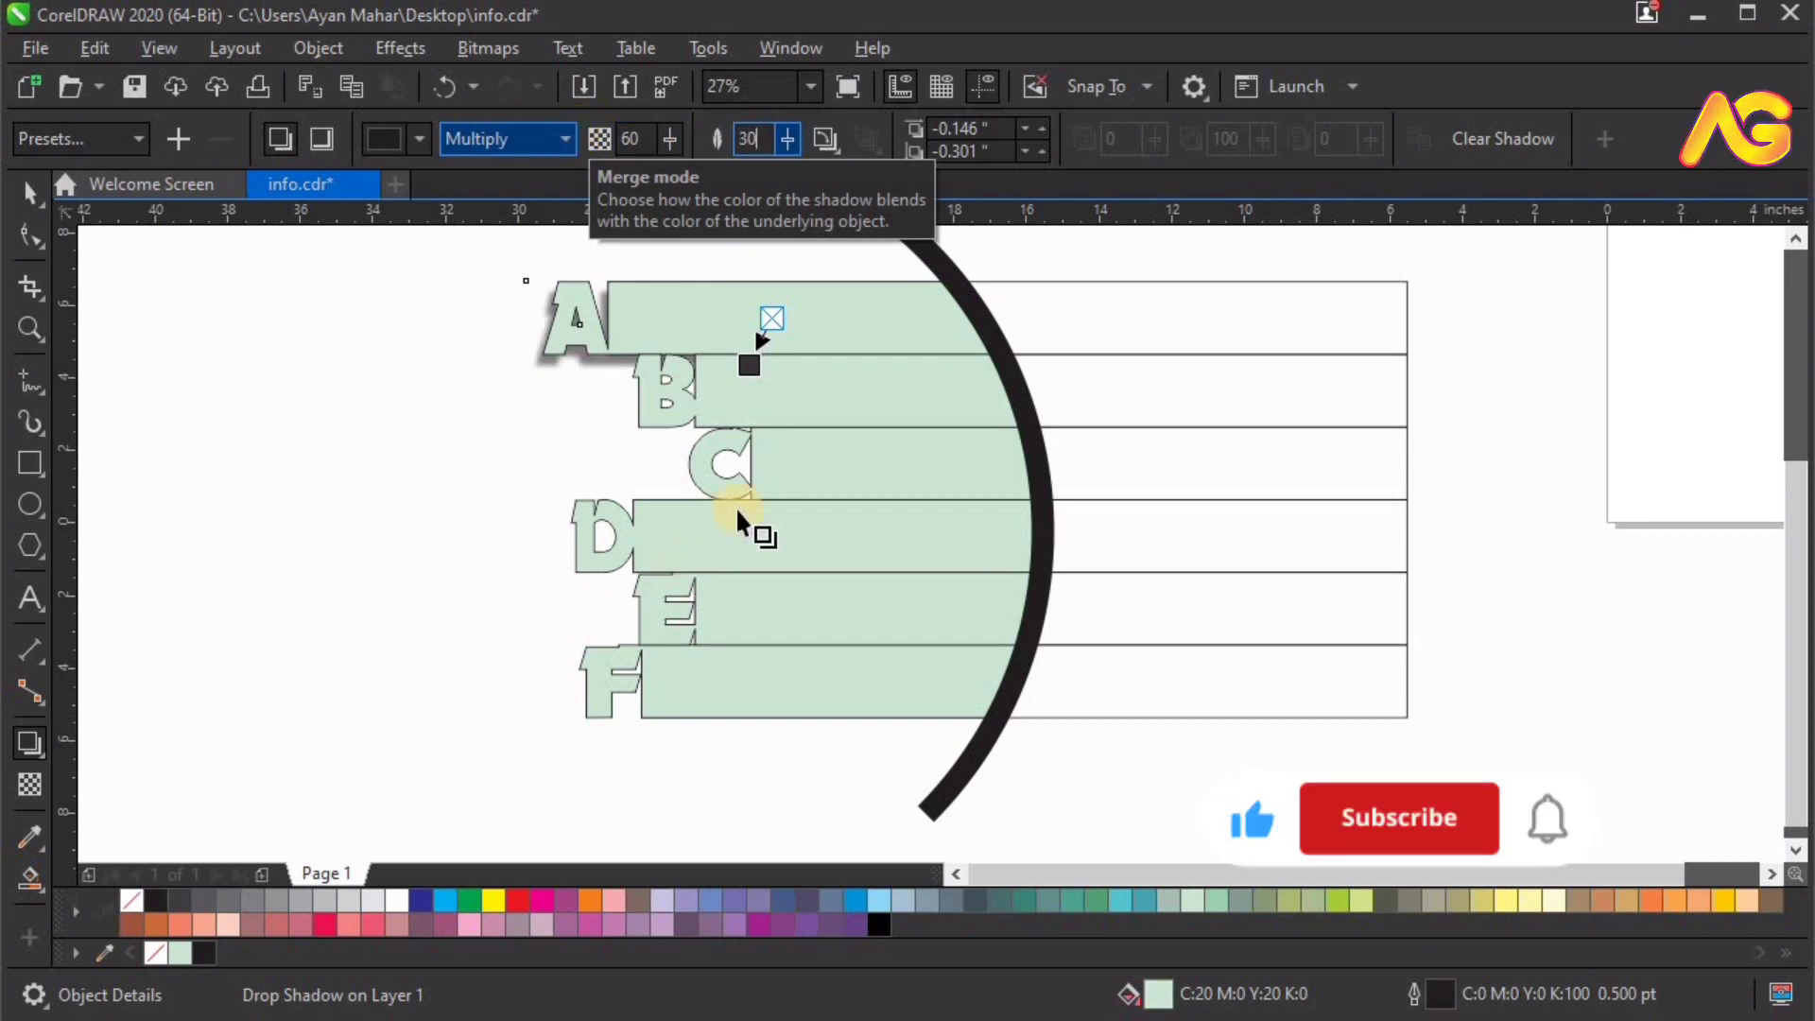
pyautogui.click(747, 368)
pyautogui.moveTo(747, 368); pyautogui.dragTo(747, 368)
pyautogui.press('space')
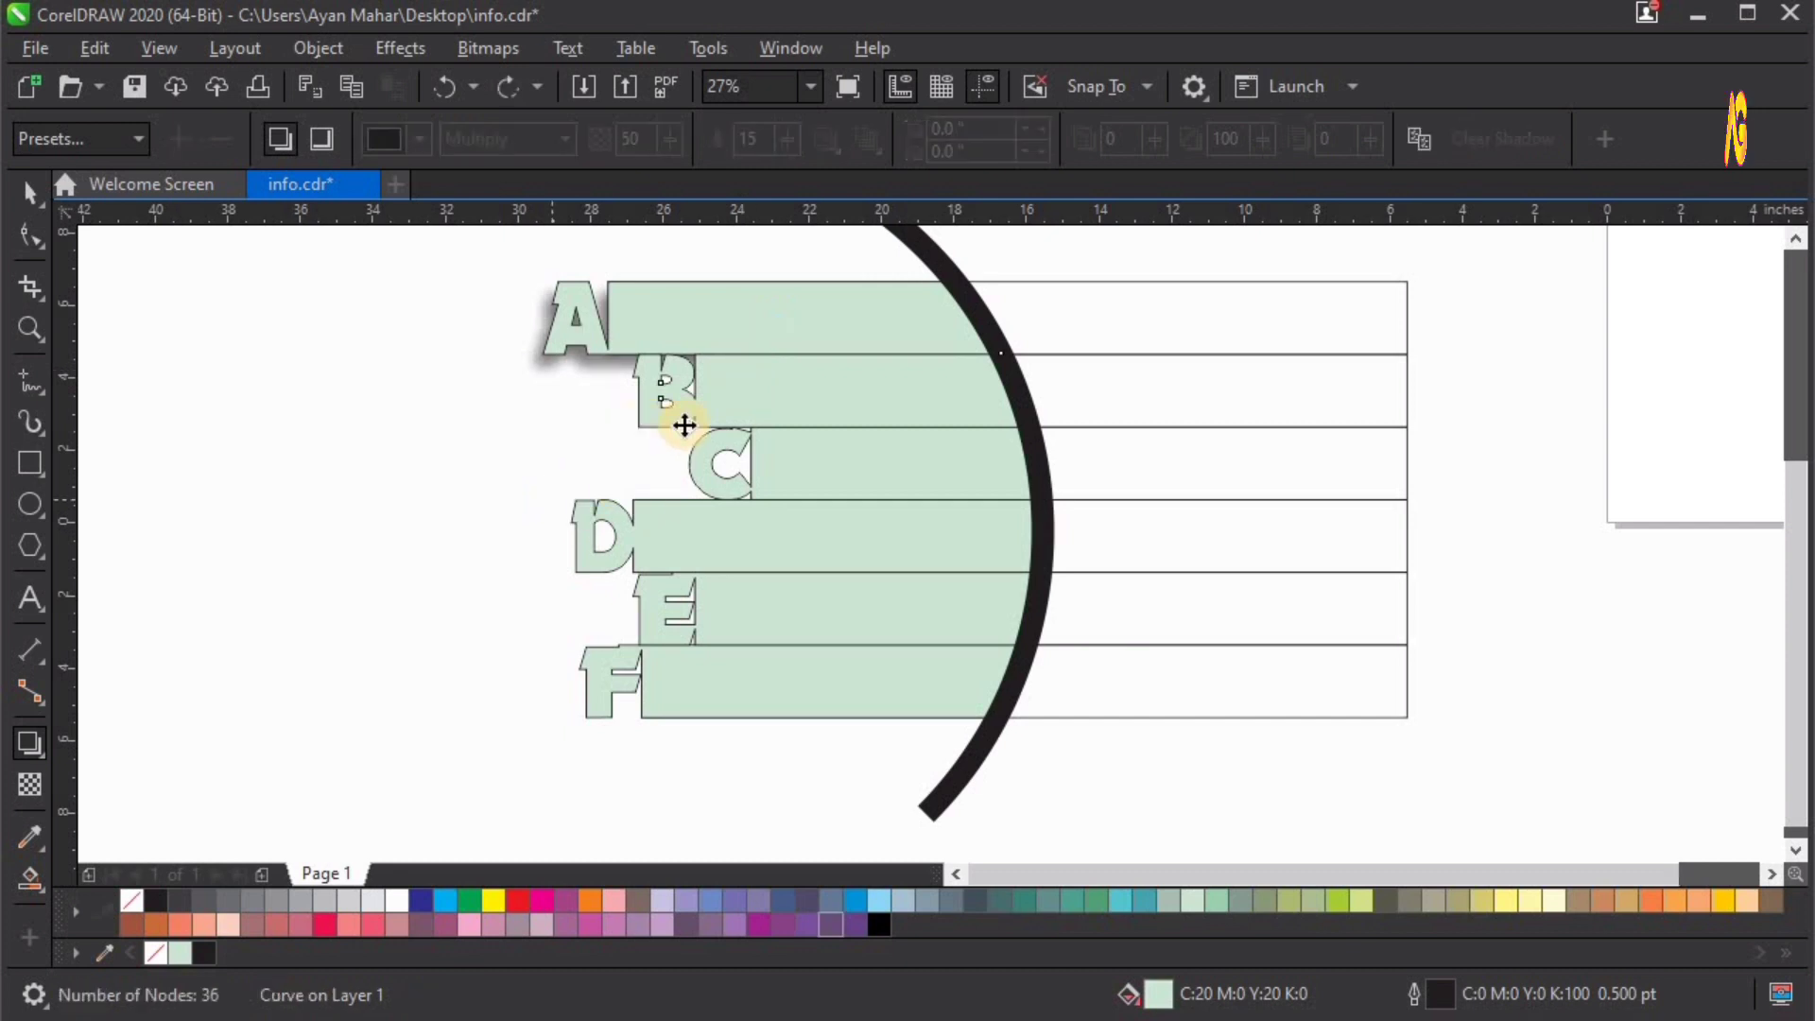
# Step: Copy the drop shadow from the A bar onto the welded B bar
pyautogui.click(721, 393)
pyautogui.click(520, 224)
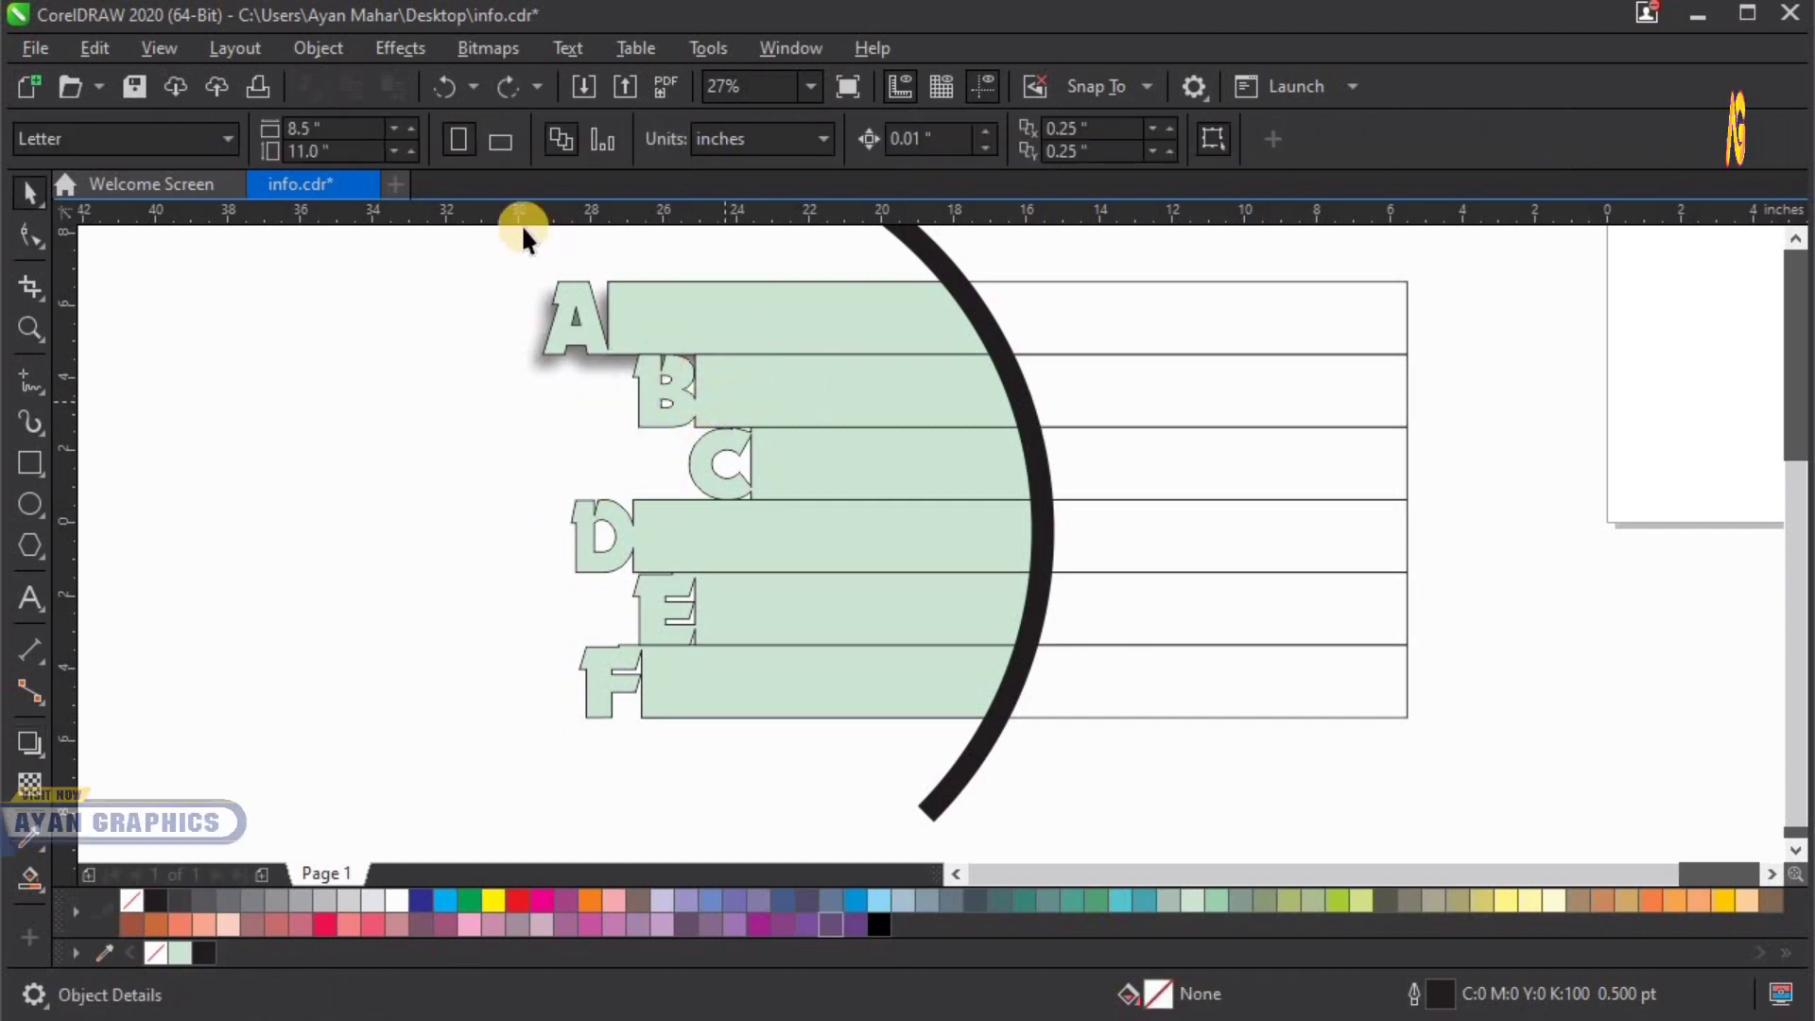
pyautogui.click(551, 325)
pyautogui.click(327, 47)
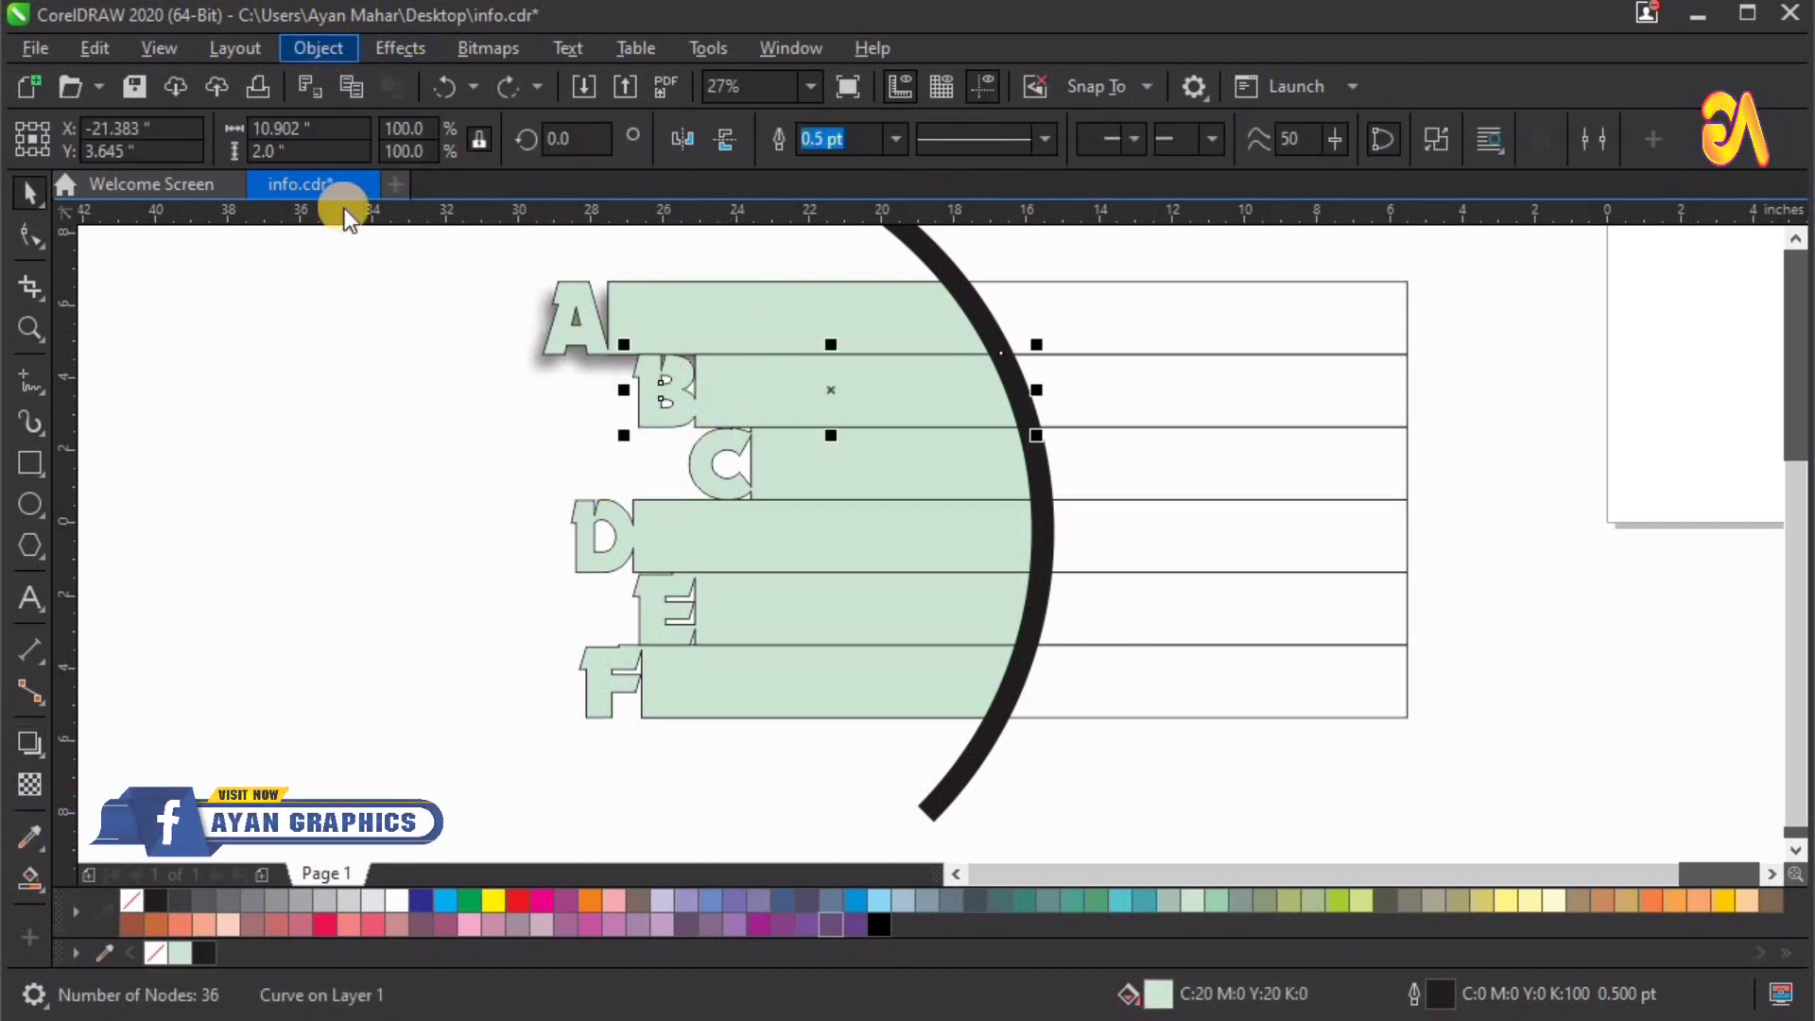
pyautogui.moveTo(358, 331)
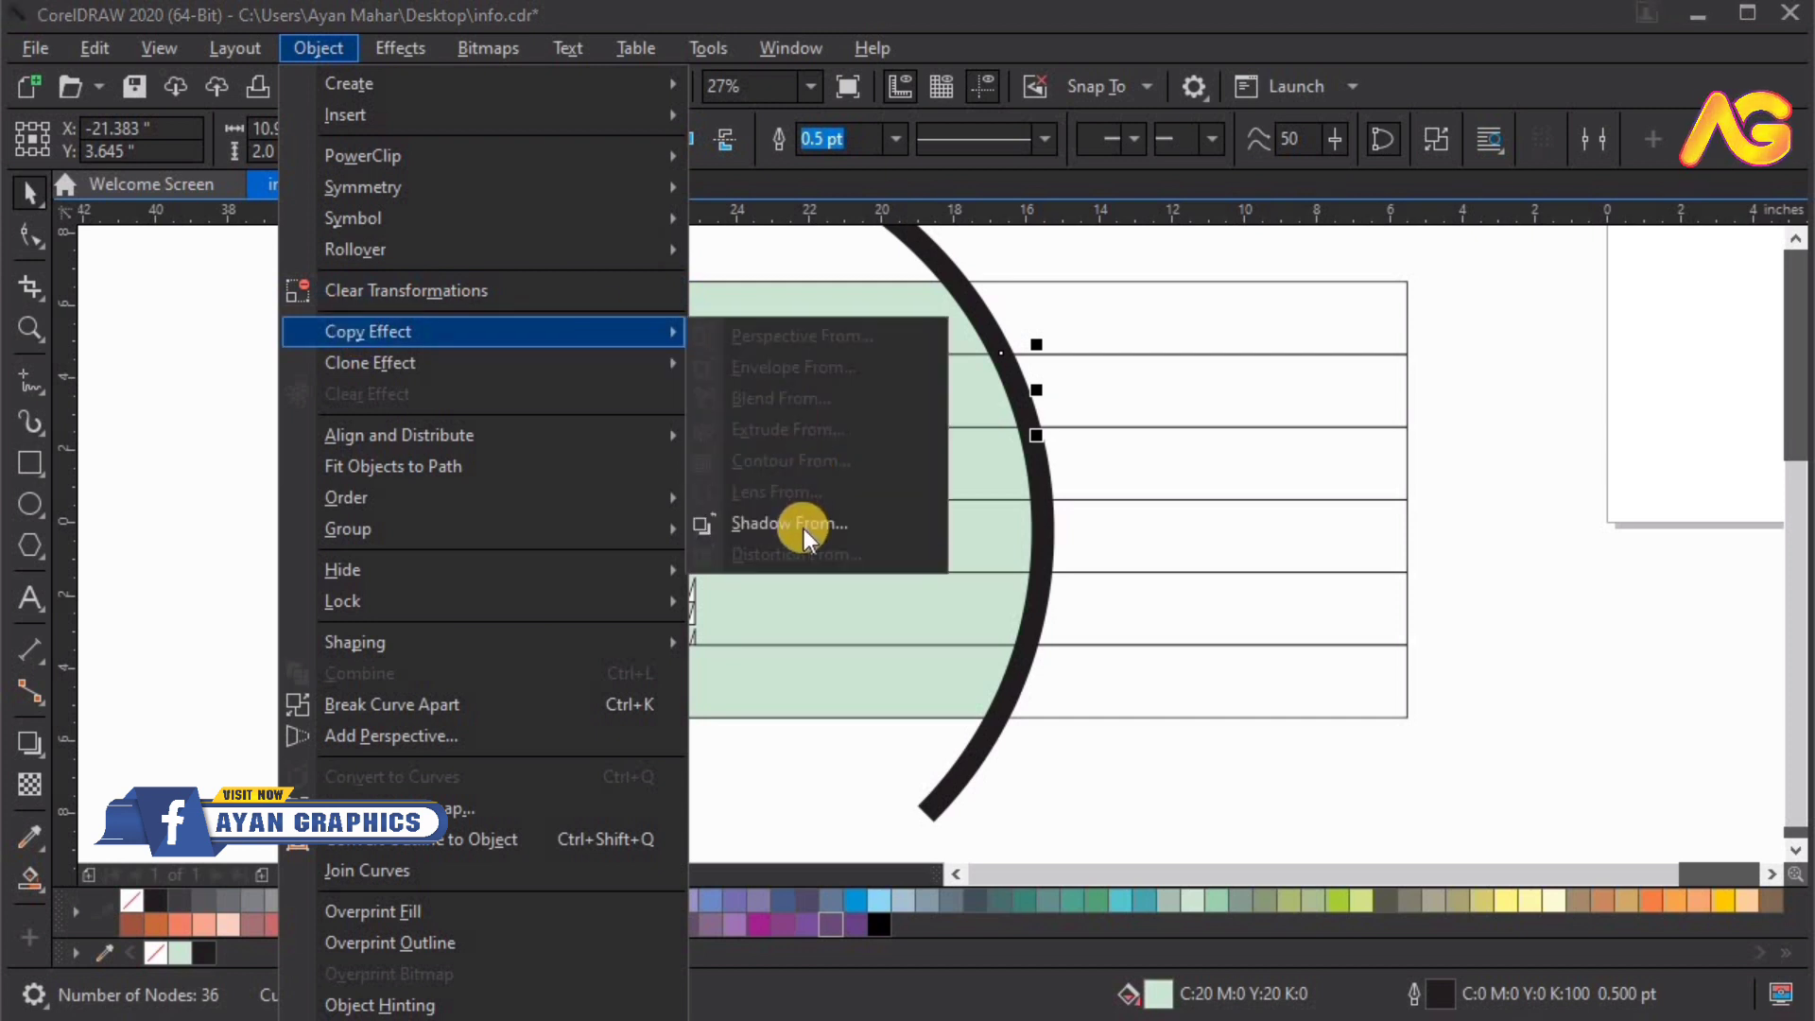
pyautogui.click(797, 522)
pyautogui.click(570, 367)
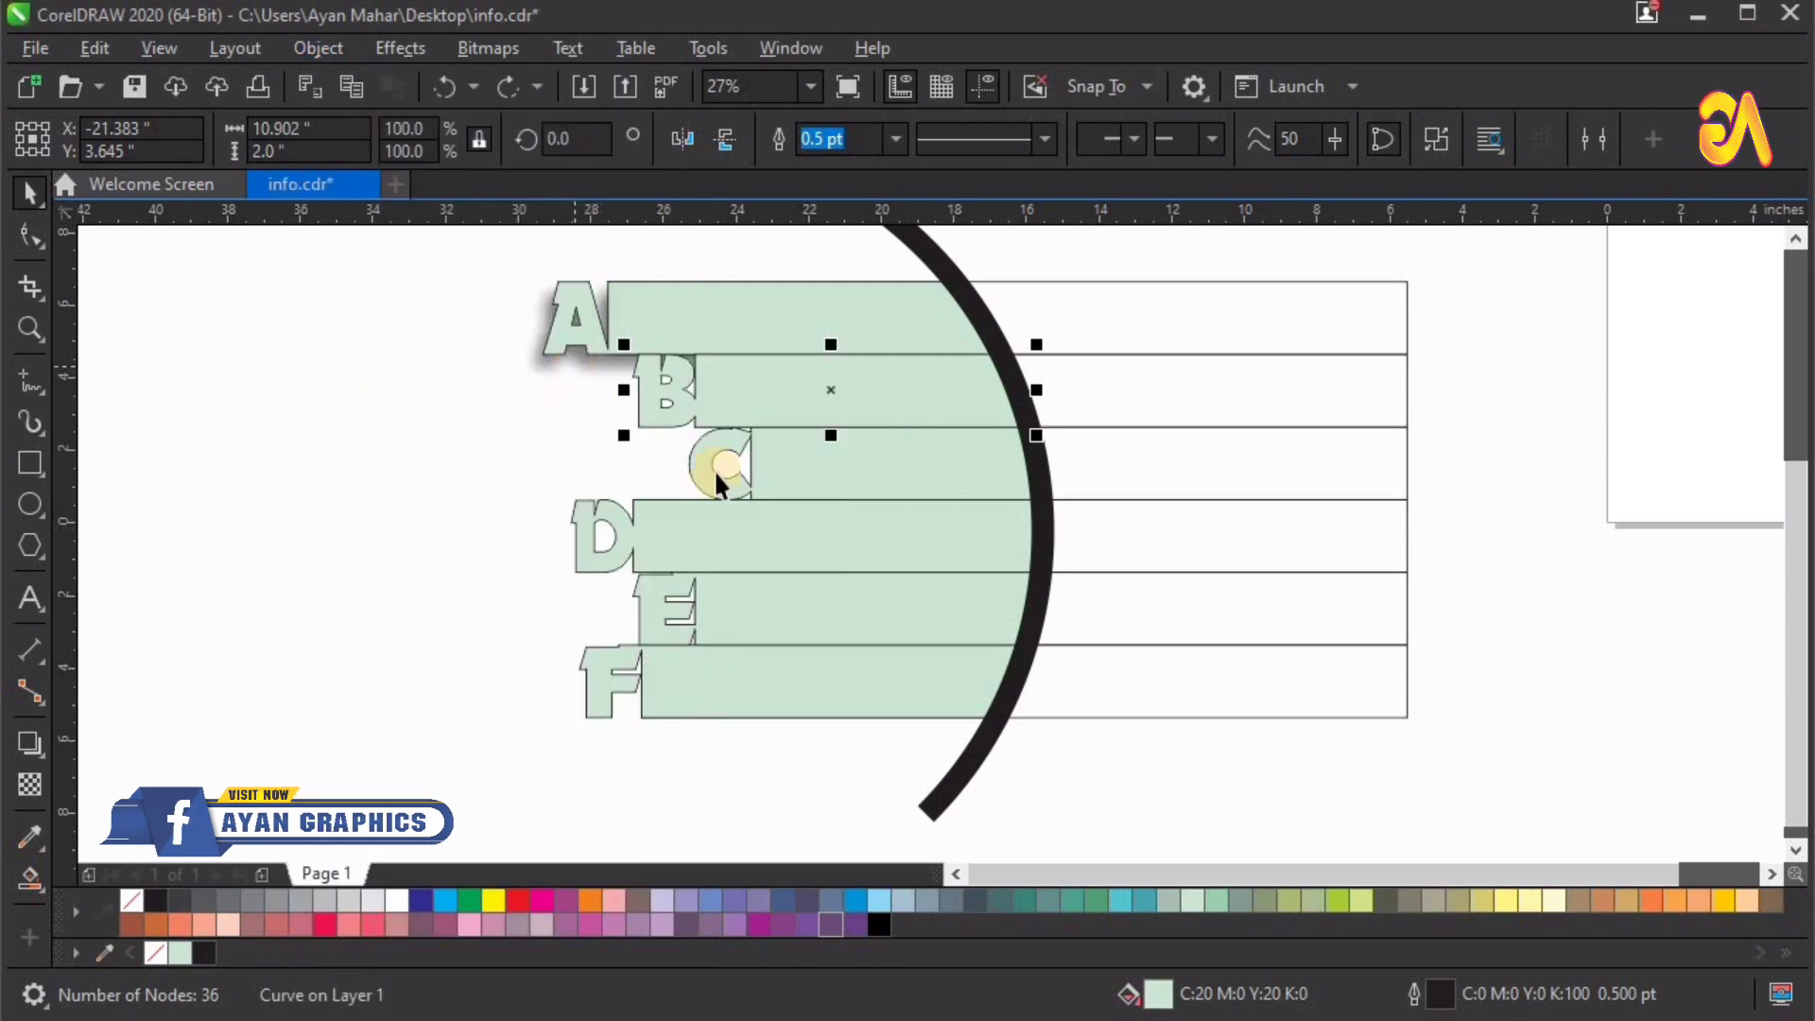
# Step: Copy the drop shadow from the B bar onto the welded C bar
pyautogui.click(762, 474)
pyautogui.click(321, 47)
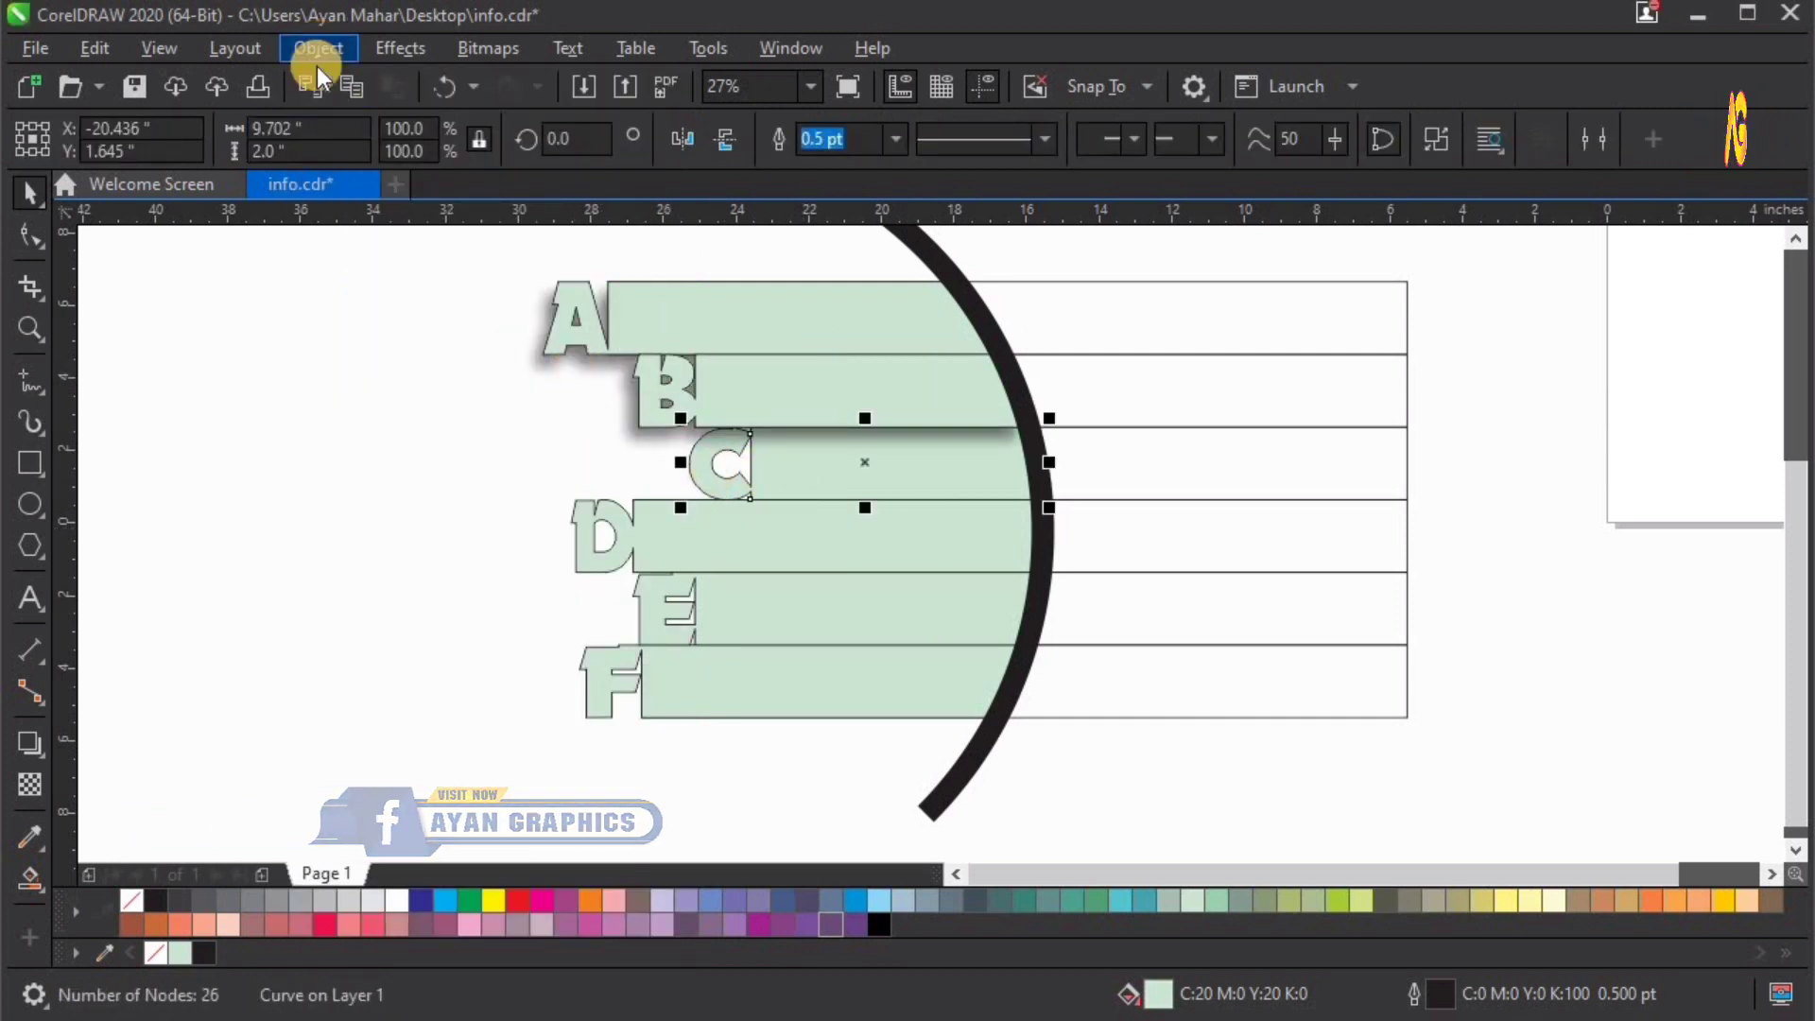
pyautogui.moveTo(563, 337)
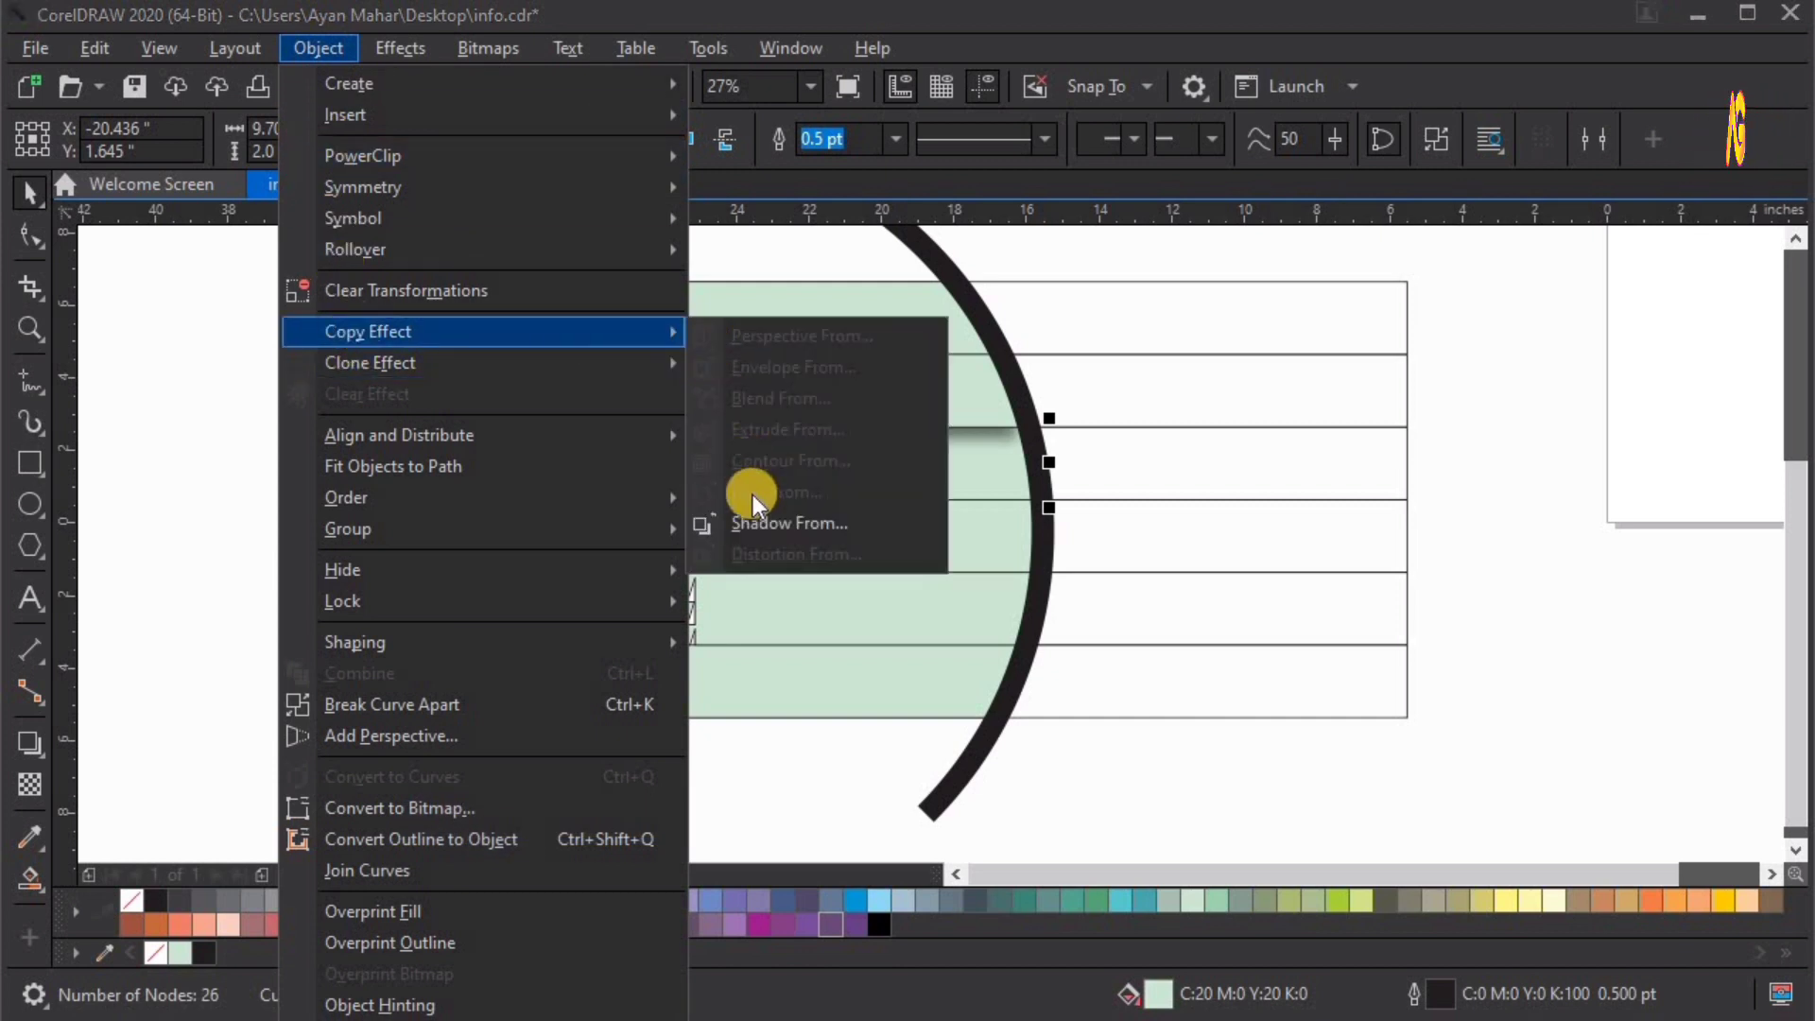
pyautogui.click(754, 526)
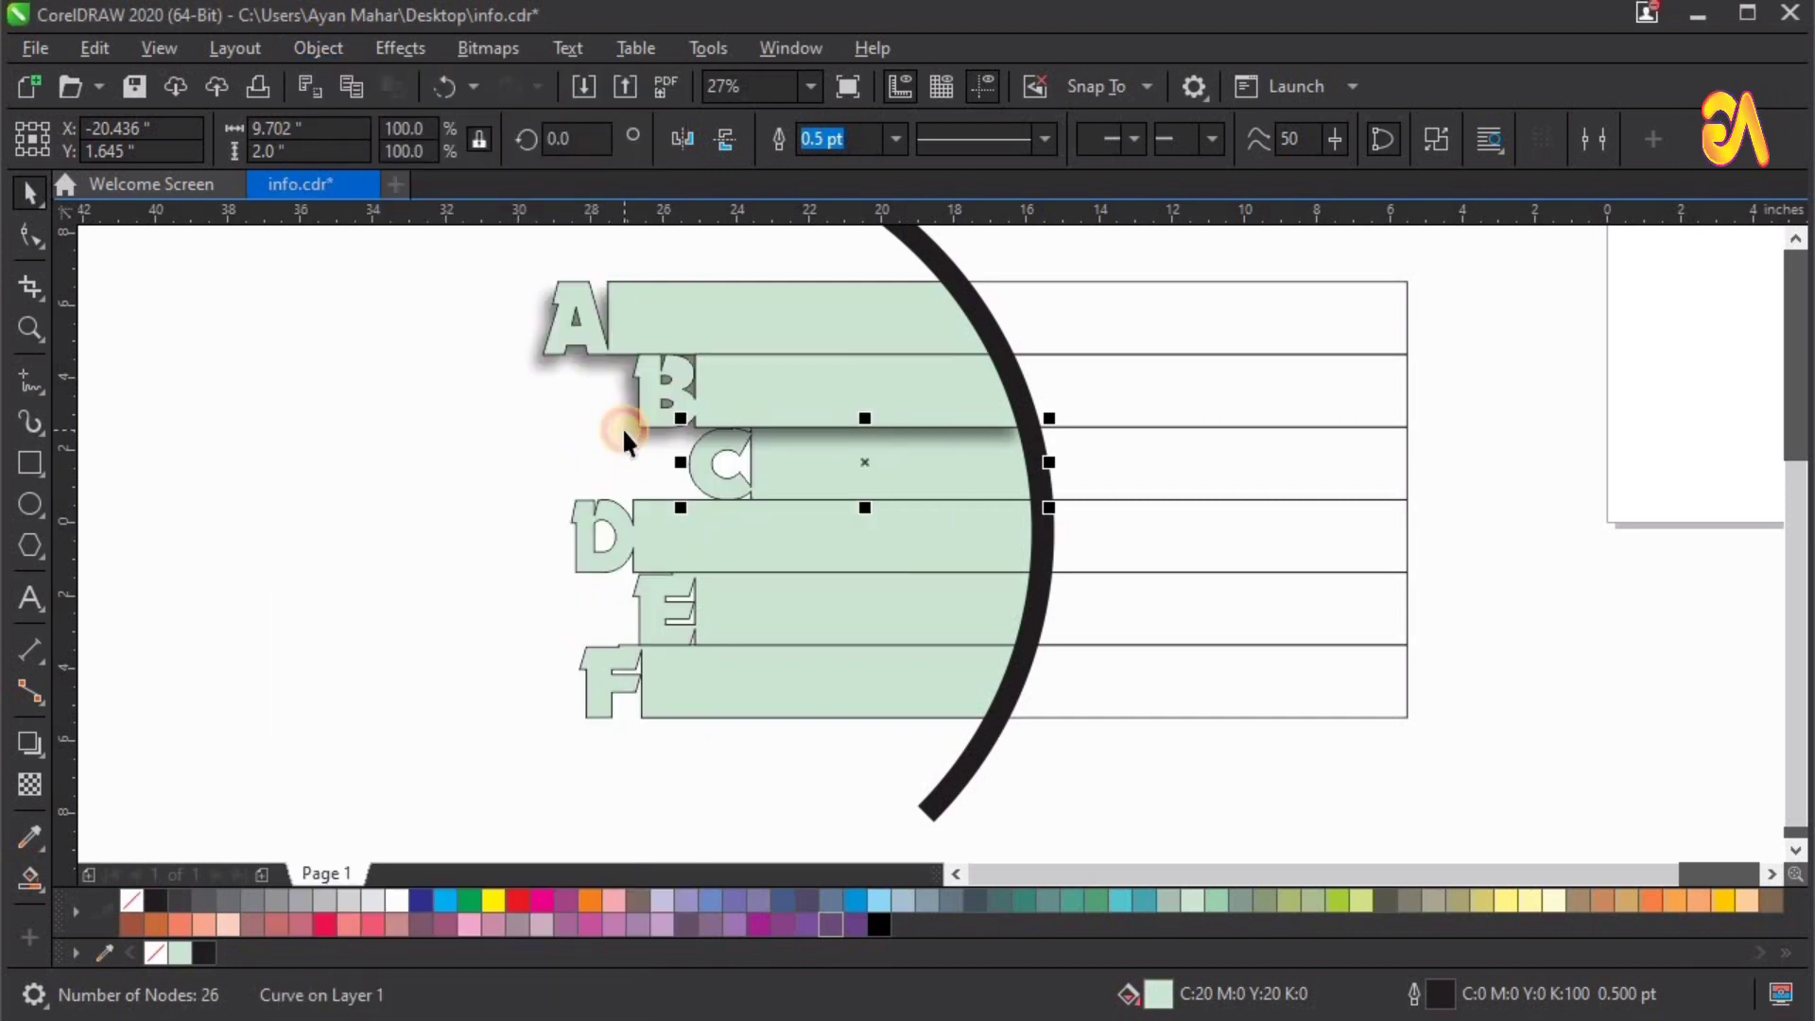
pyautogui.click(622, 428)
# Step: Send the shadowed B bar and the shadowed C bar to the back, one after the other
pyautogui.hotkey('shift', 'pagedown')
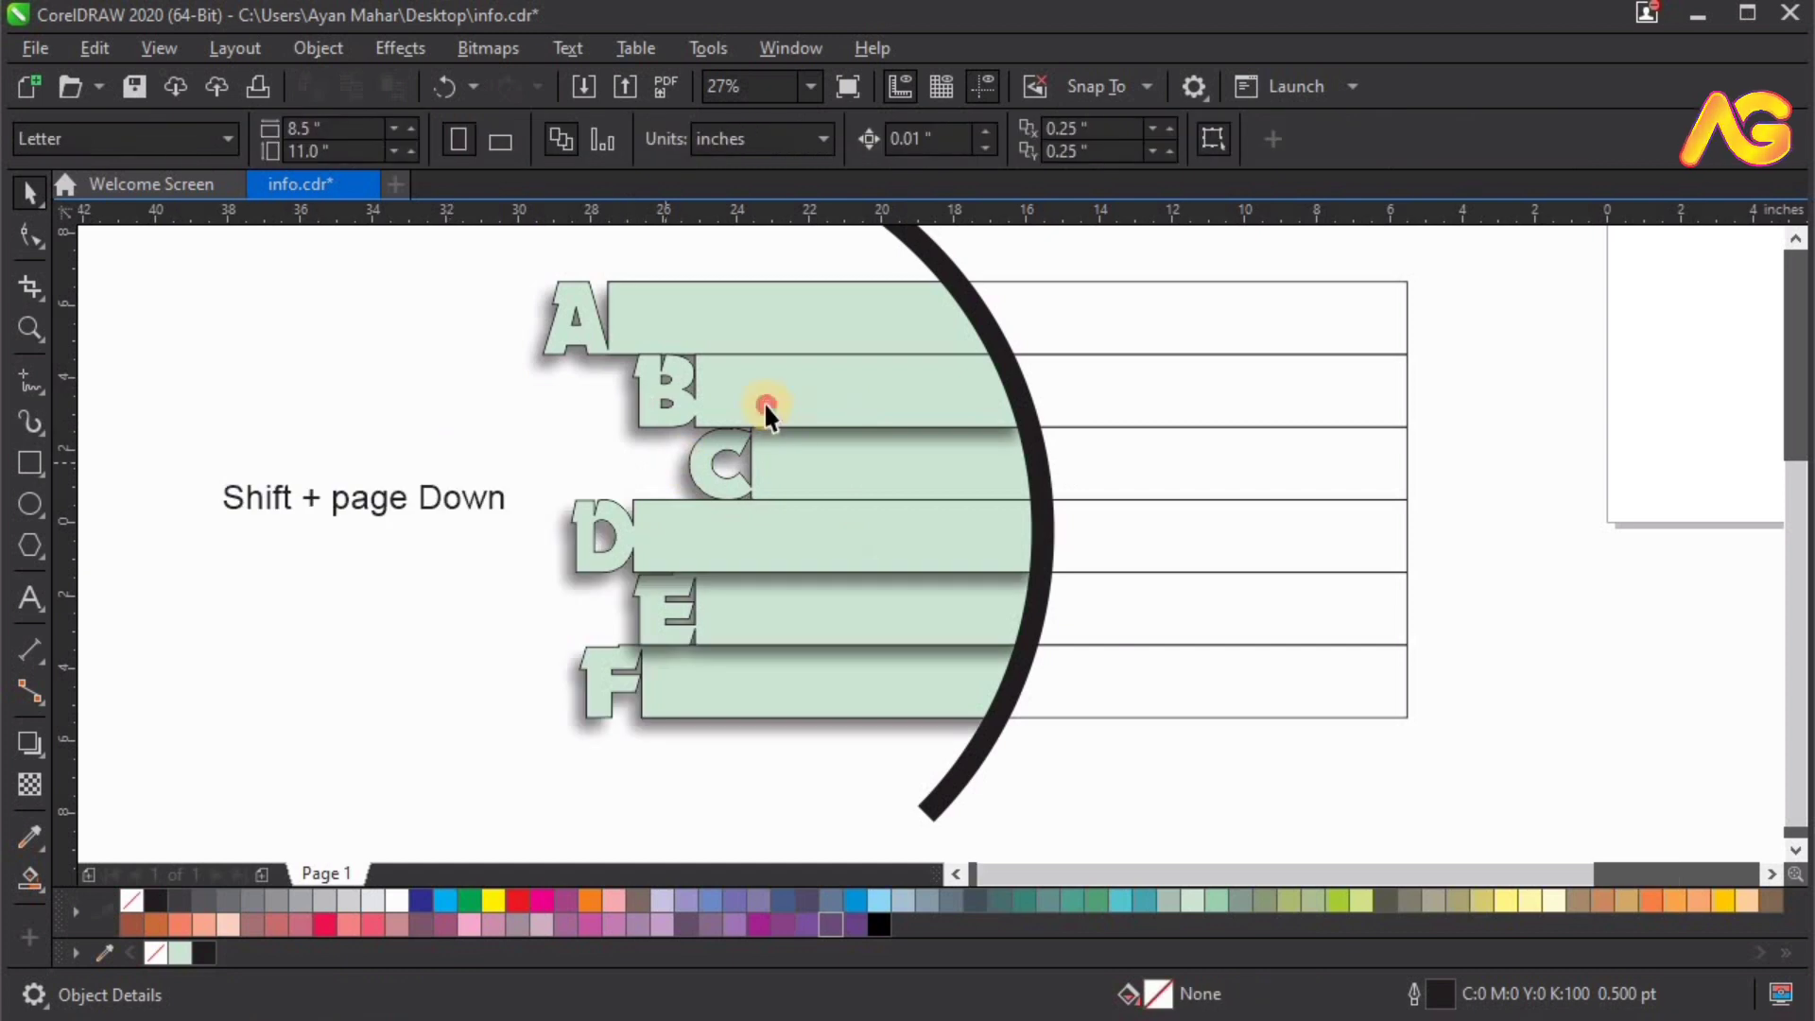
pyautogui.click(764, 401)
pyautogui.click(835, 465)
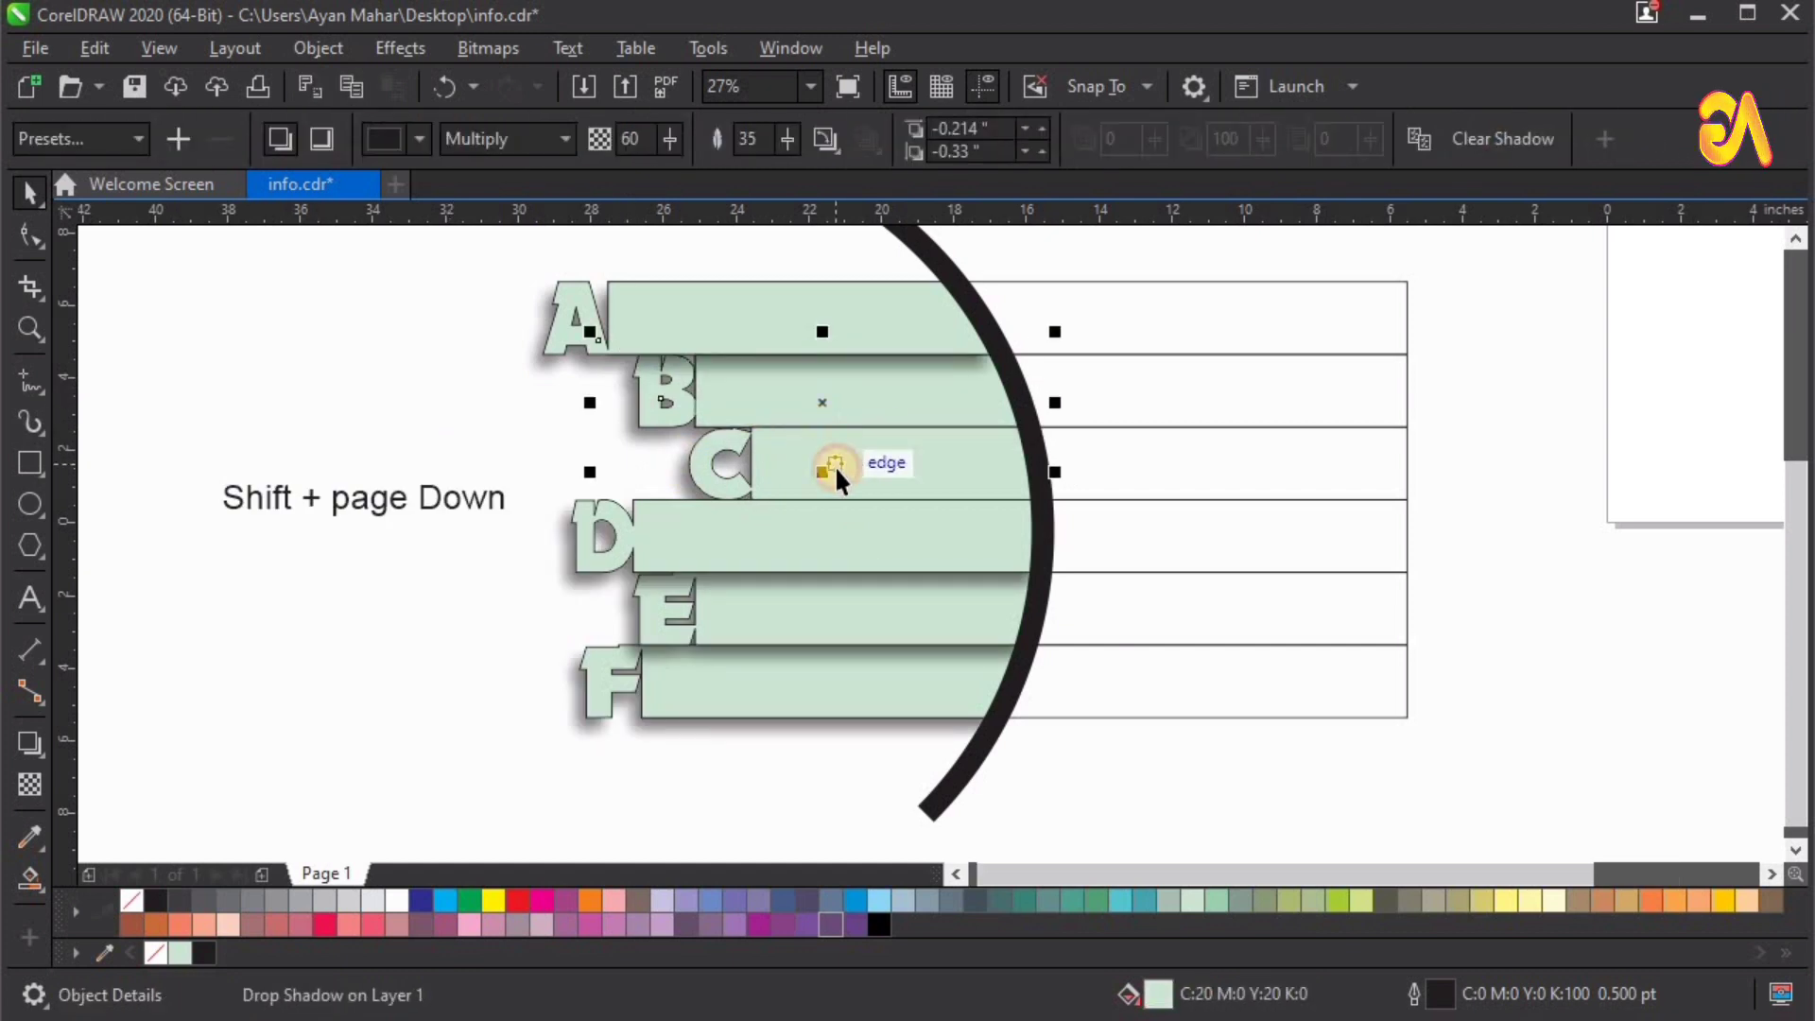
pyautogui.click(835, 467)
pyautogui.click(878, 483)
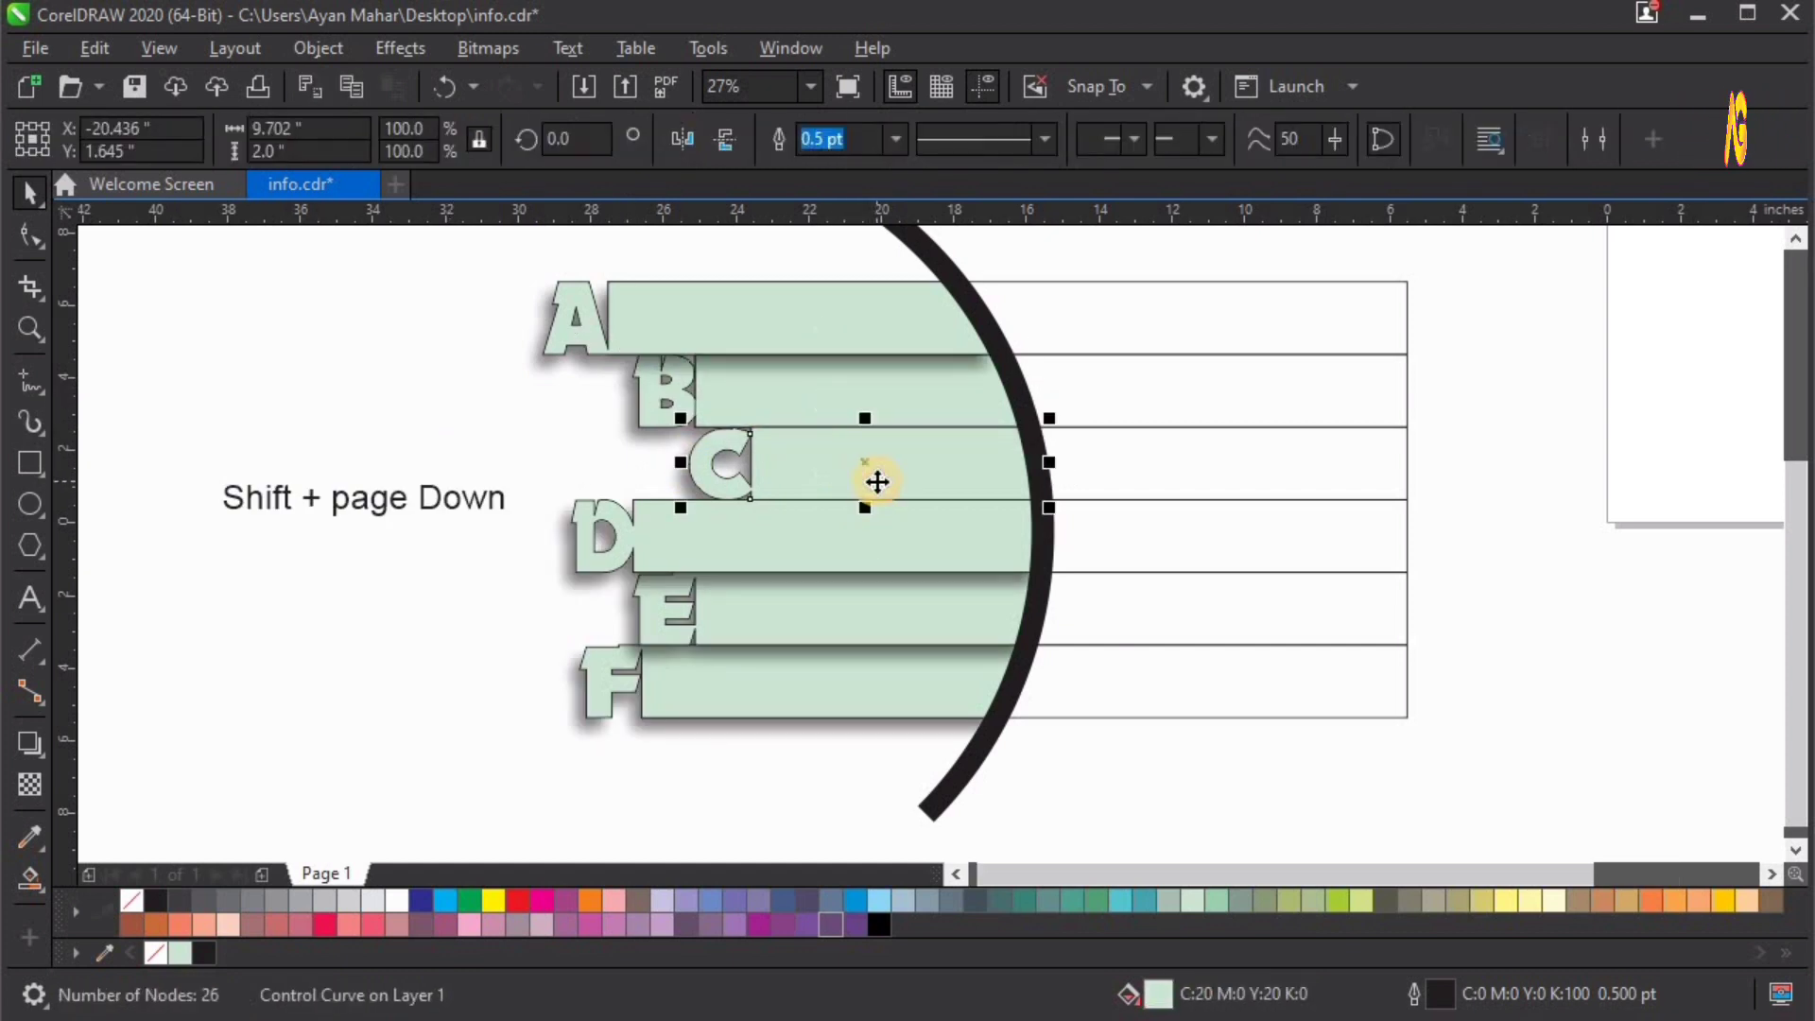
pyautogui.click(830, 530)
pyautogui.click(830, 530)
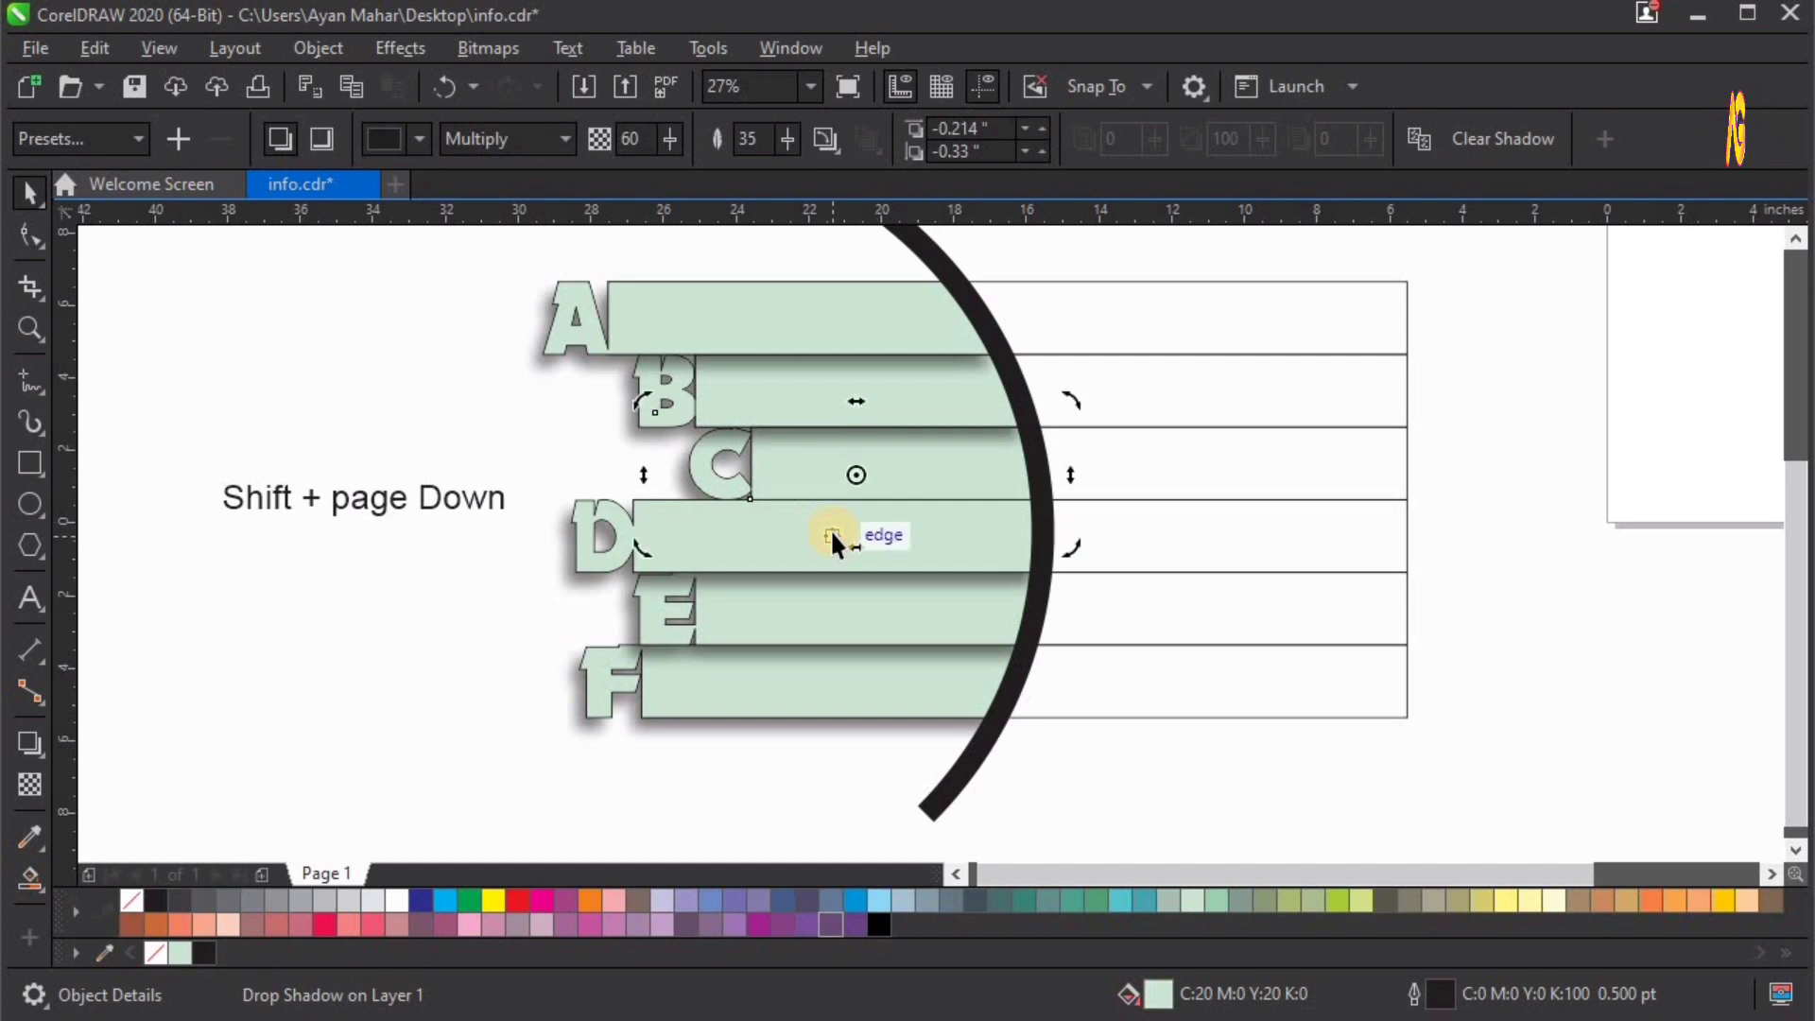
# Step: Send the shadowed D, E and F bars to the back in that order, and deselect everything
pyautogui.click(756, 553)
pyautogui.click(772, 554)
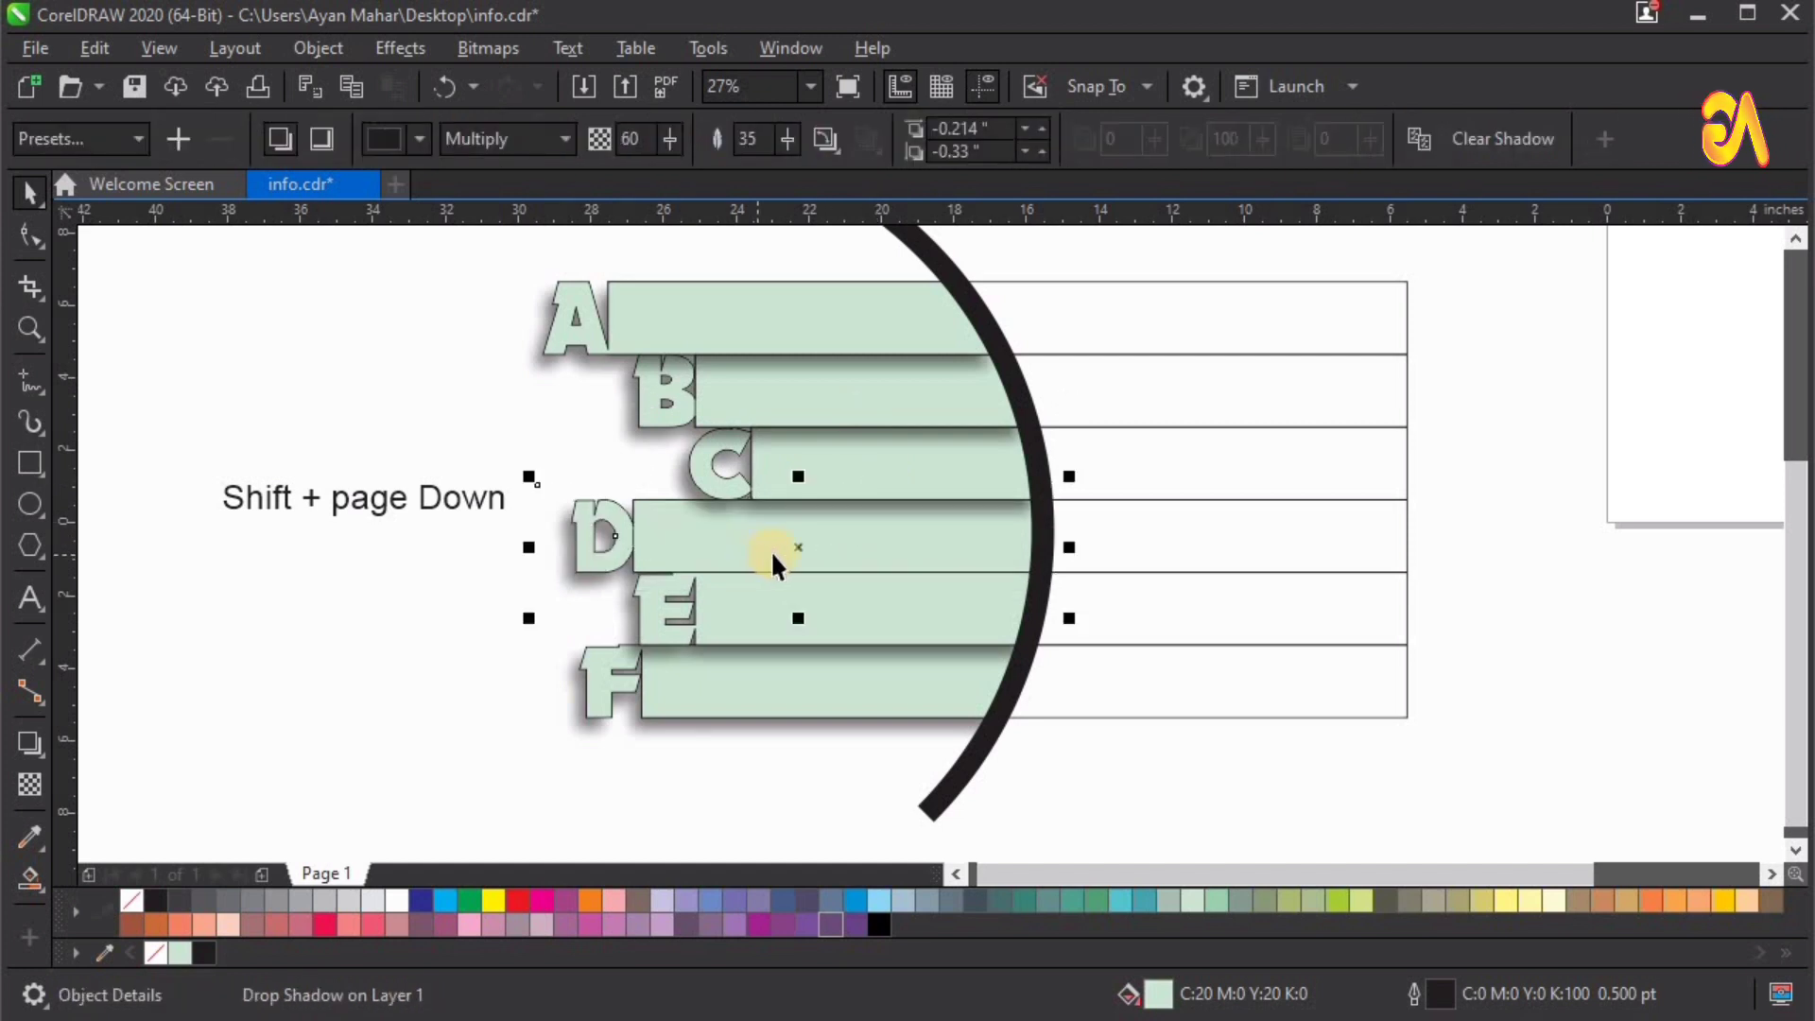
pyautogui.click(740, 641)
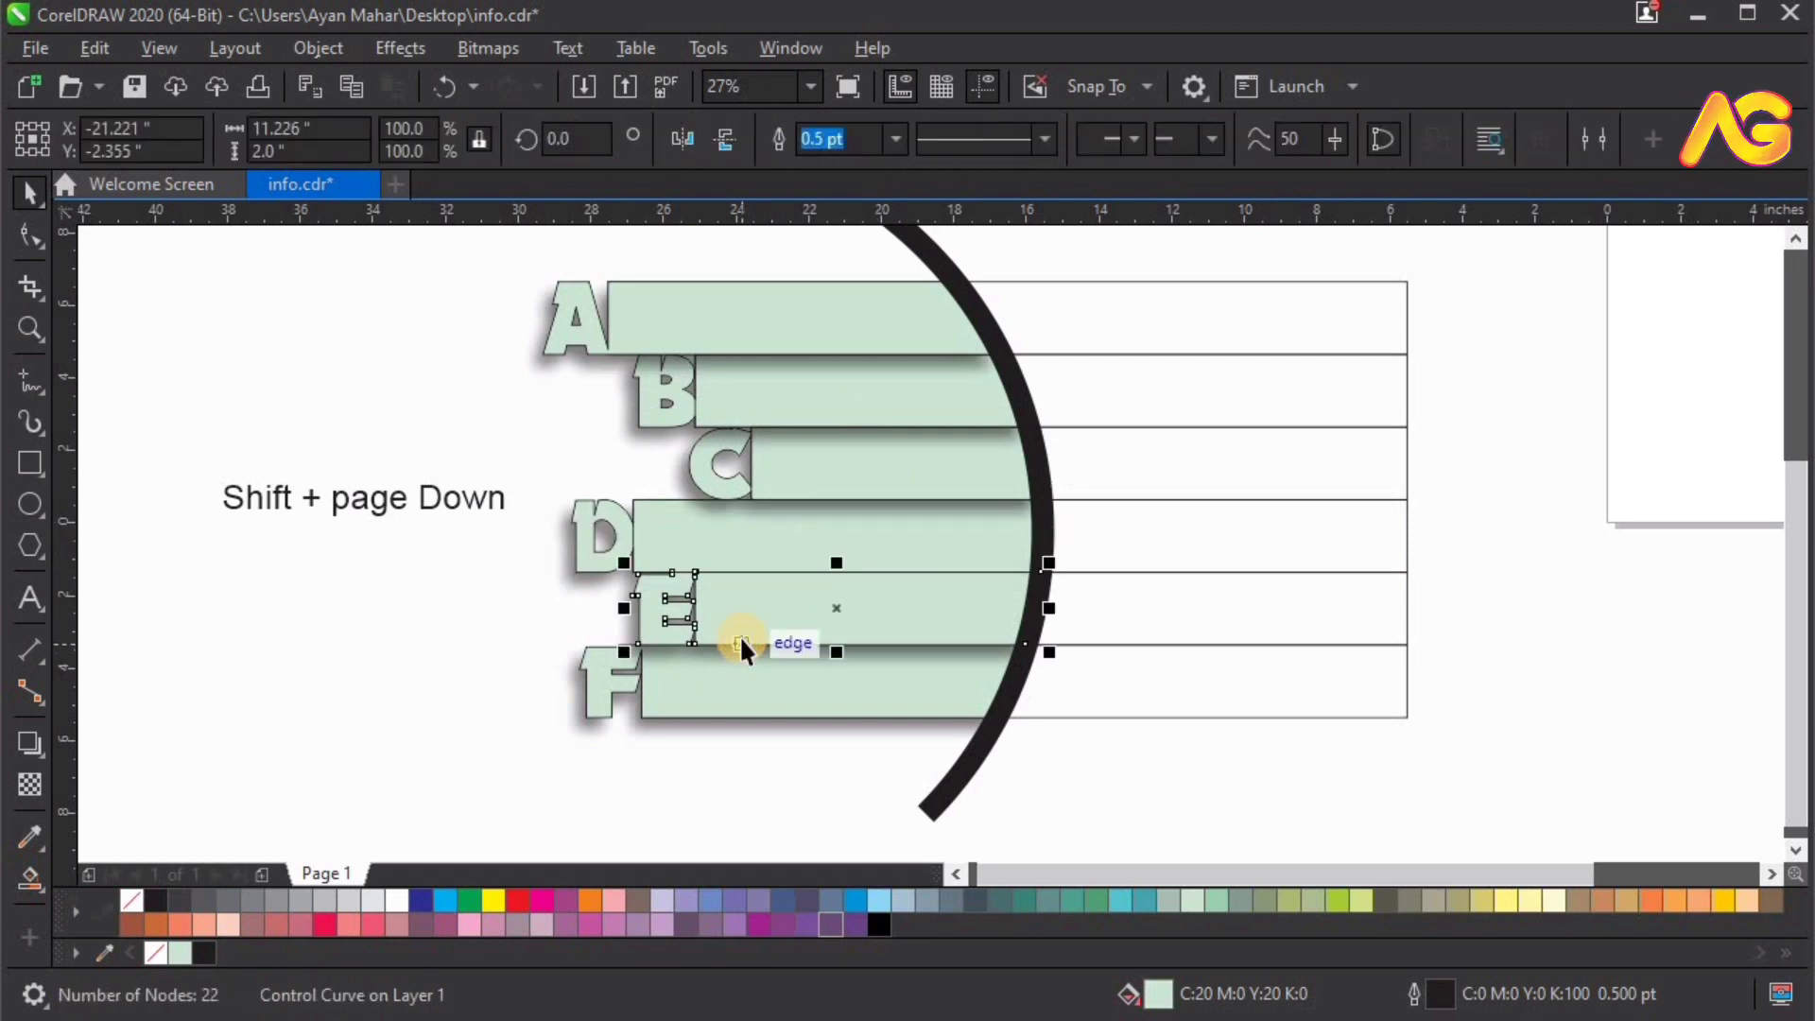
pyautogui.click(741, 644)
pyautogui.click(712, 716)
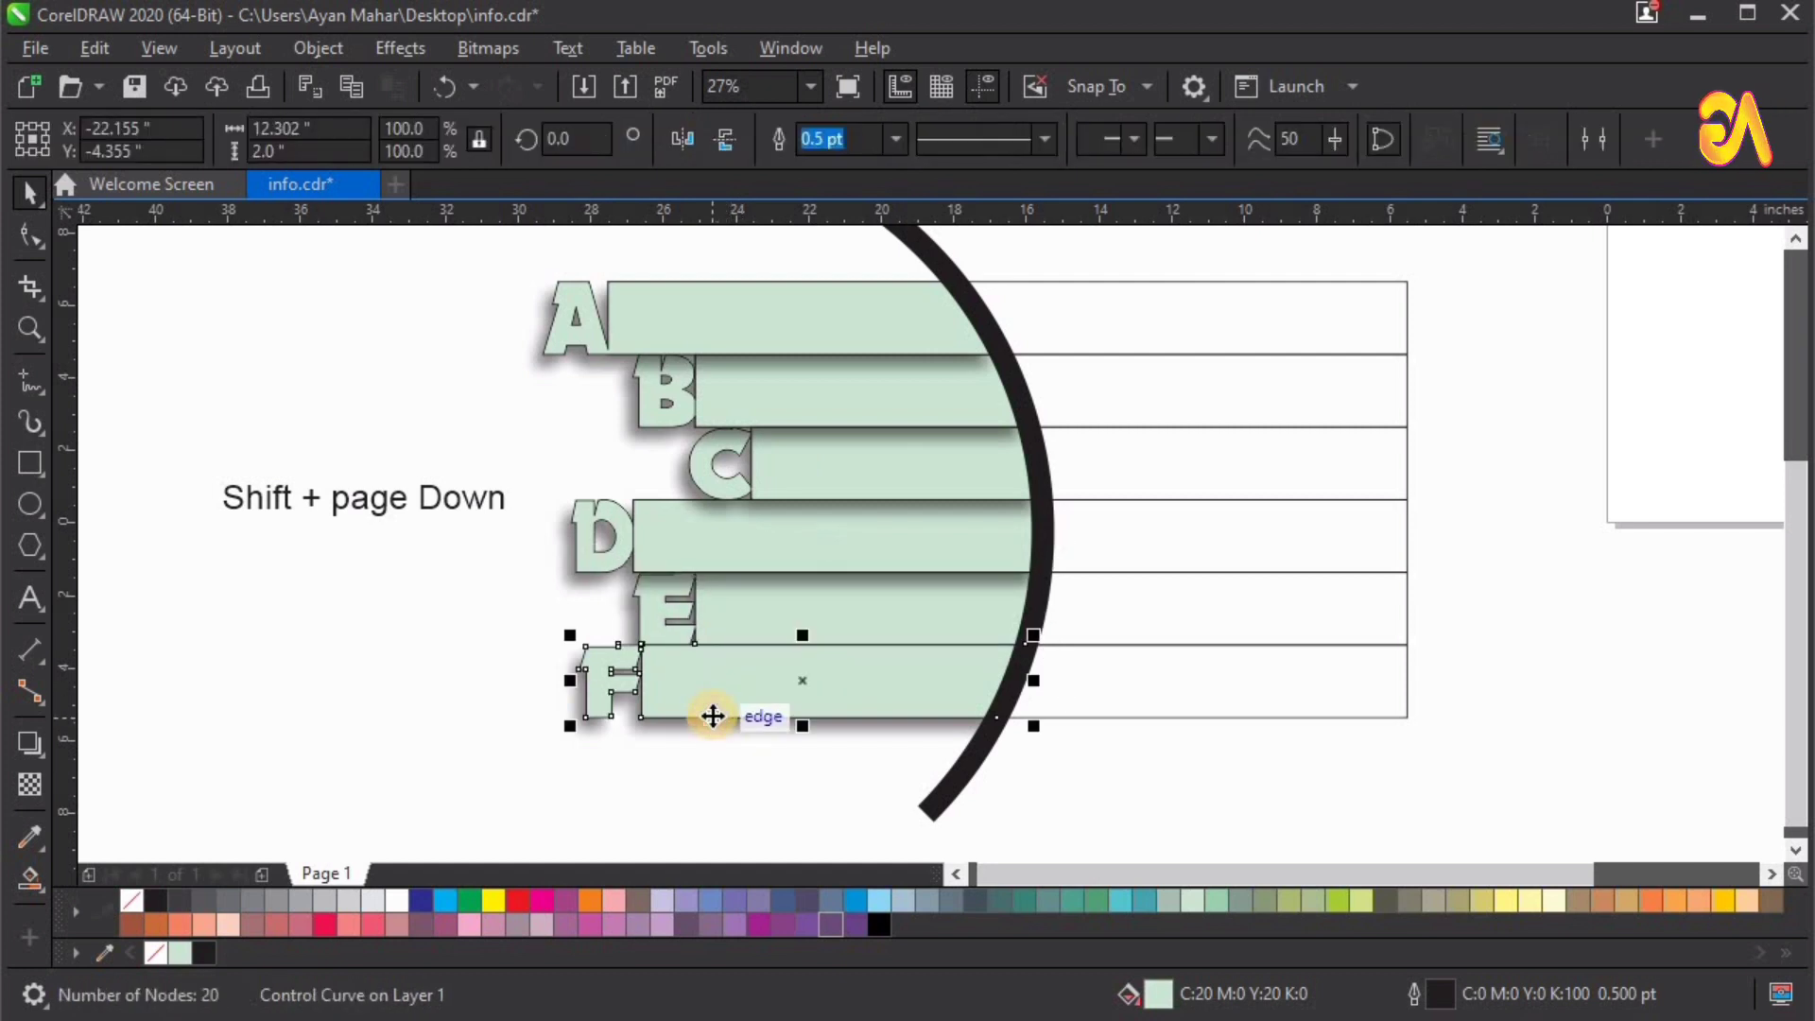
pyautogui.click(711, 712)
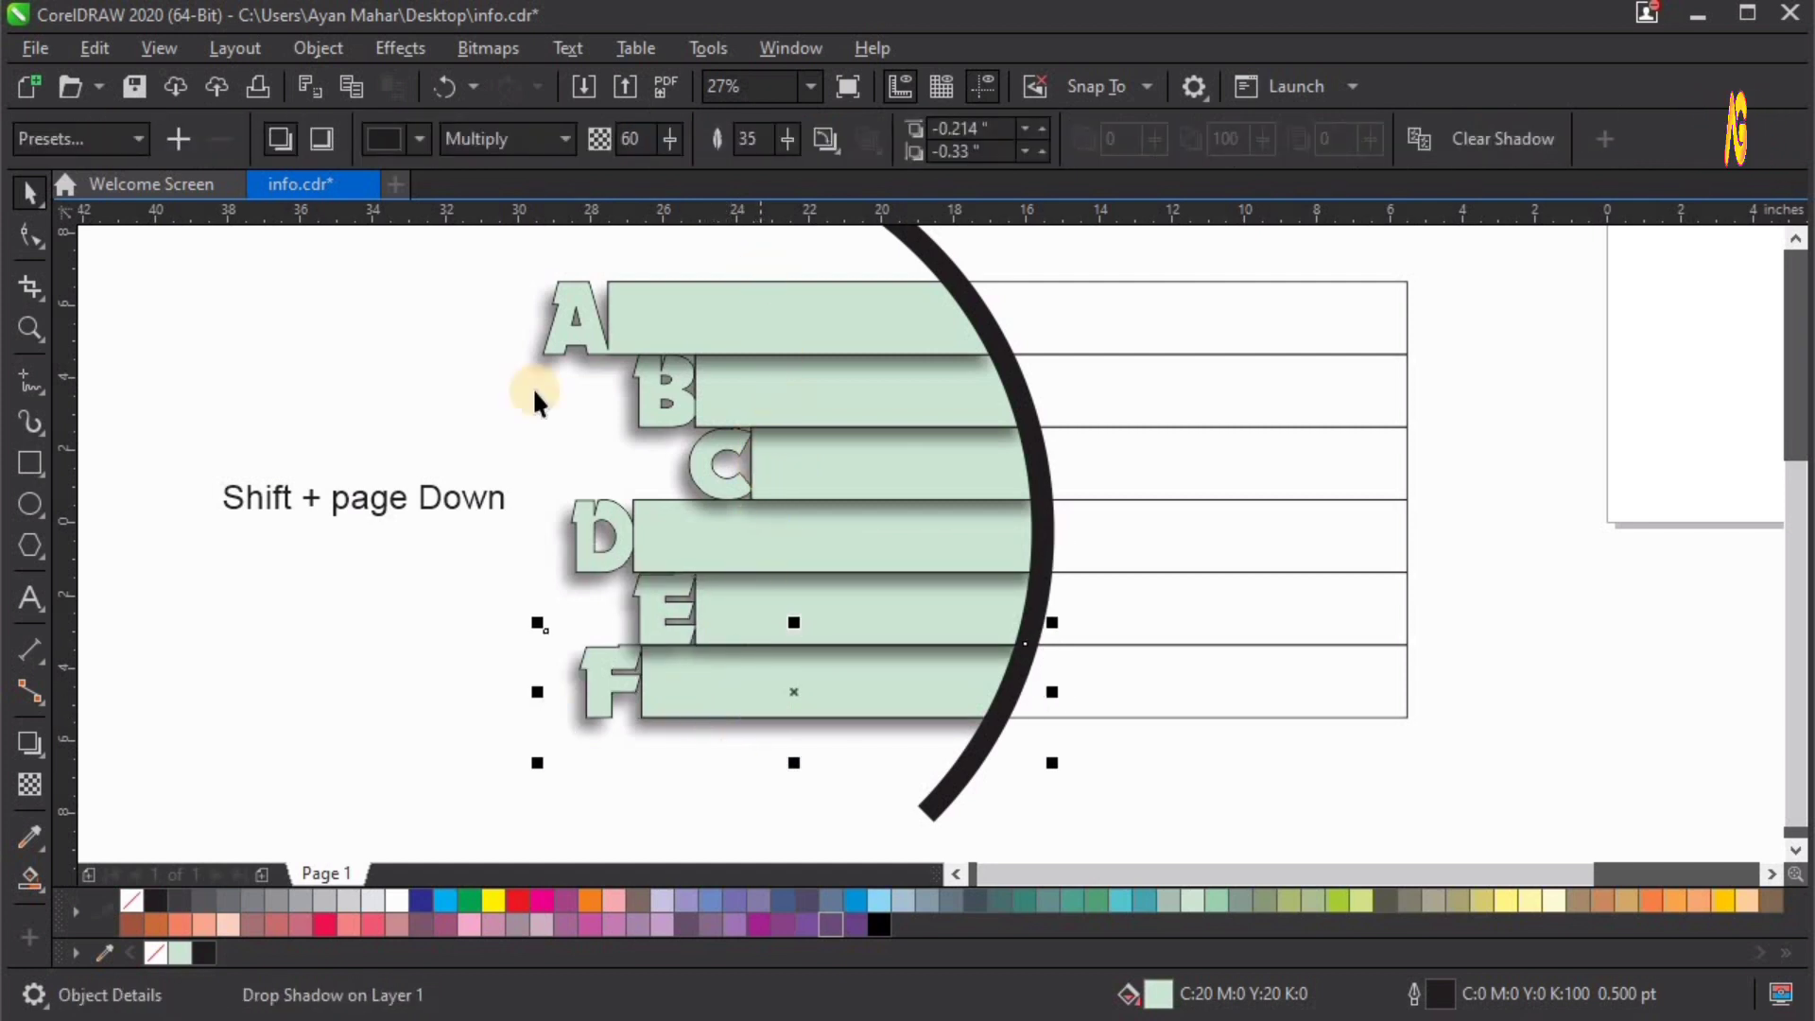
pyautogui.click(441, 499)
pyautogui.hotkey('ctrl', 'z')
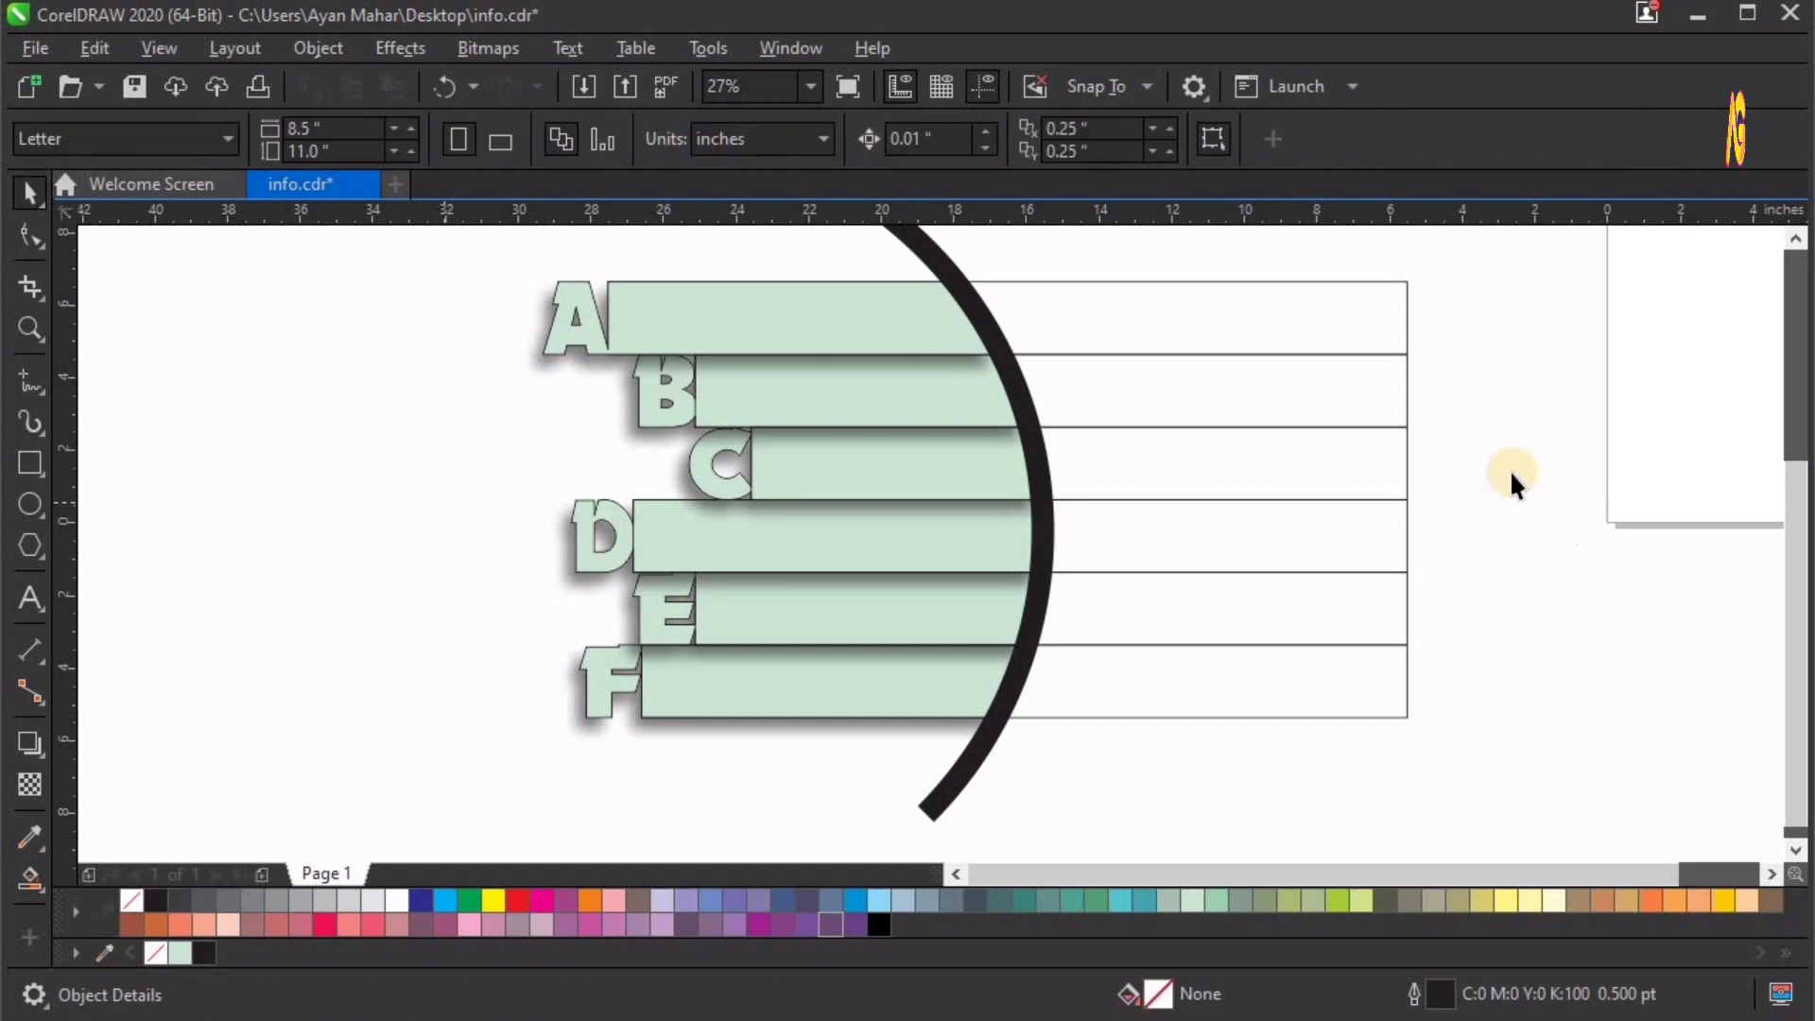
# Step: Fill the unfilled rectangle of the uppermost bar with orange and that of the second bar with red
pyautogui.click(1321, 364)
pyautogui.click(1328, 325)
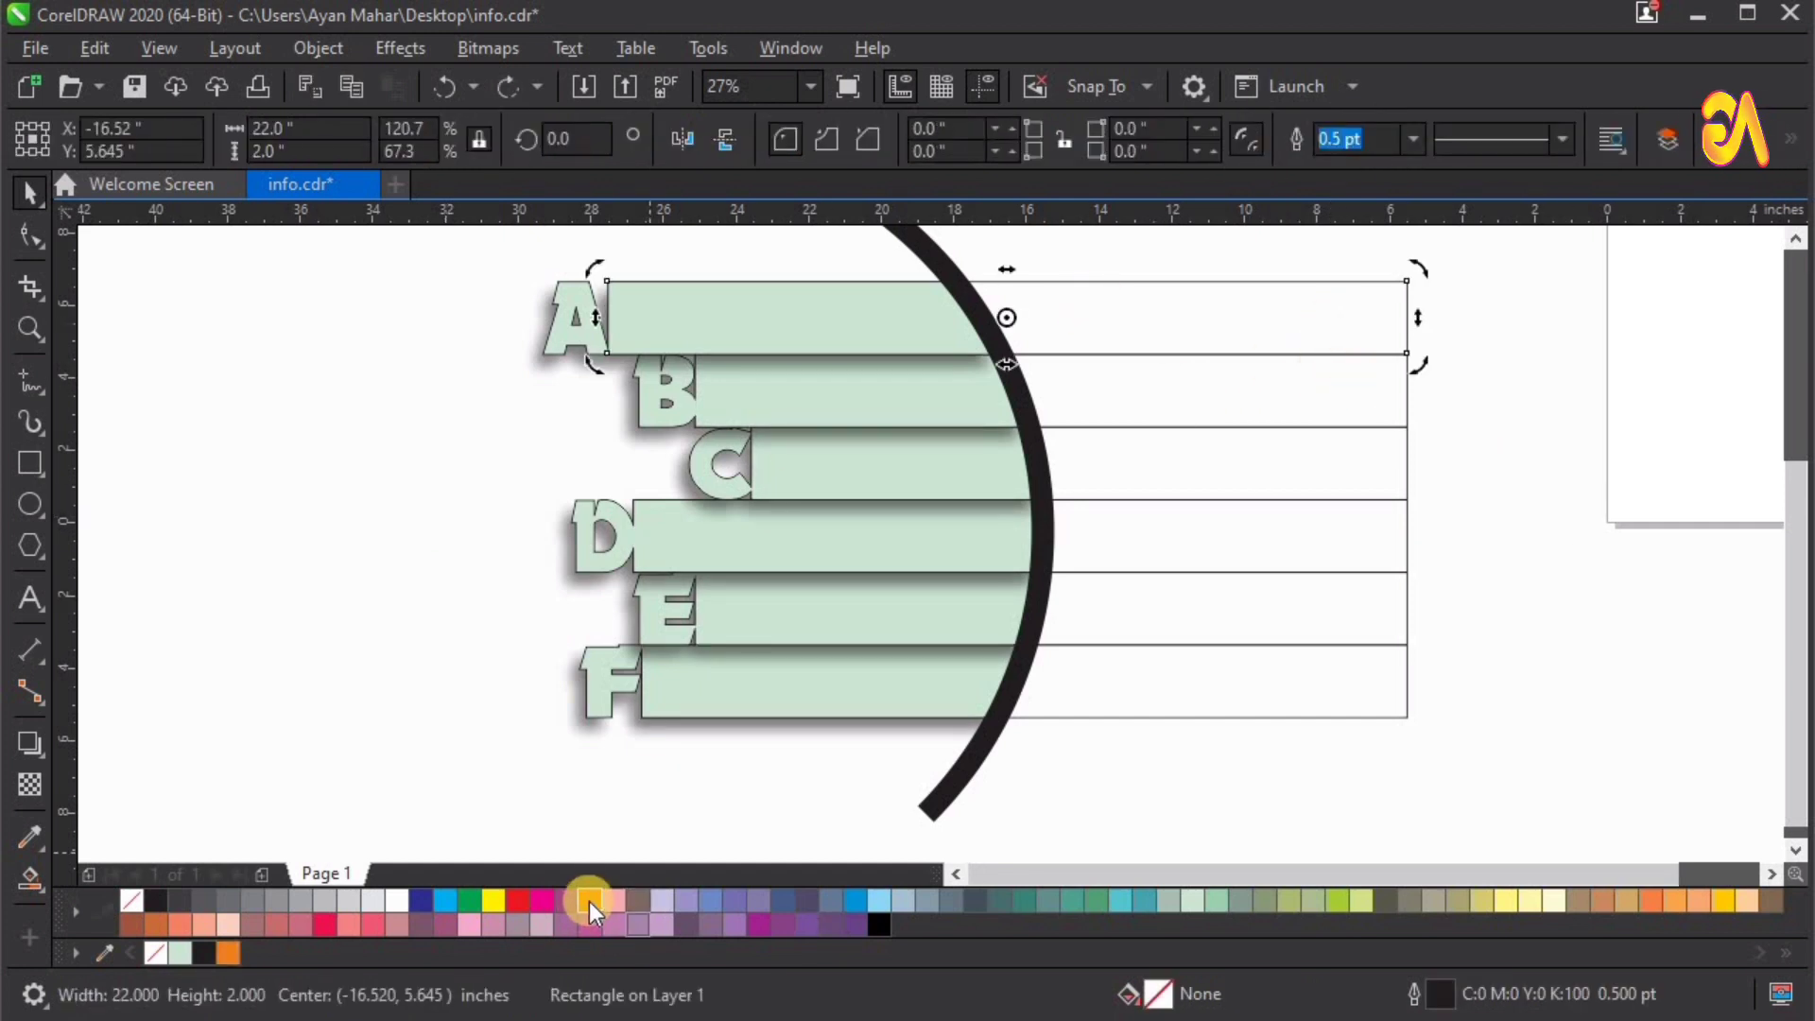
pyautogui.click(1335, 413)
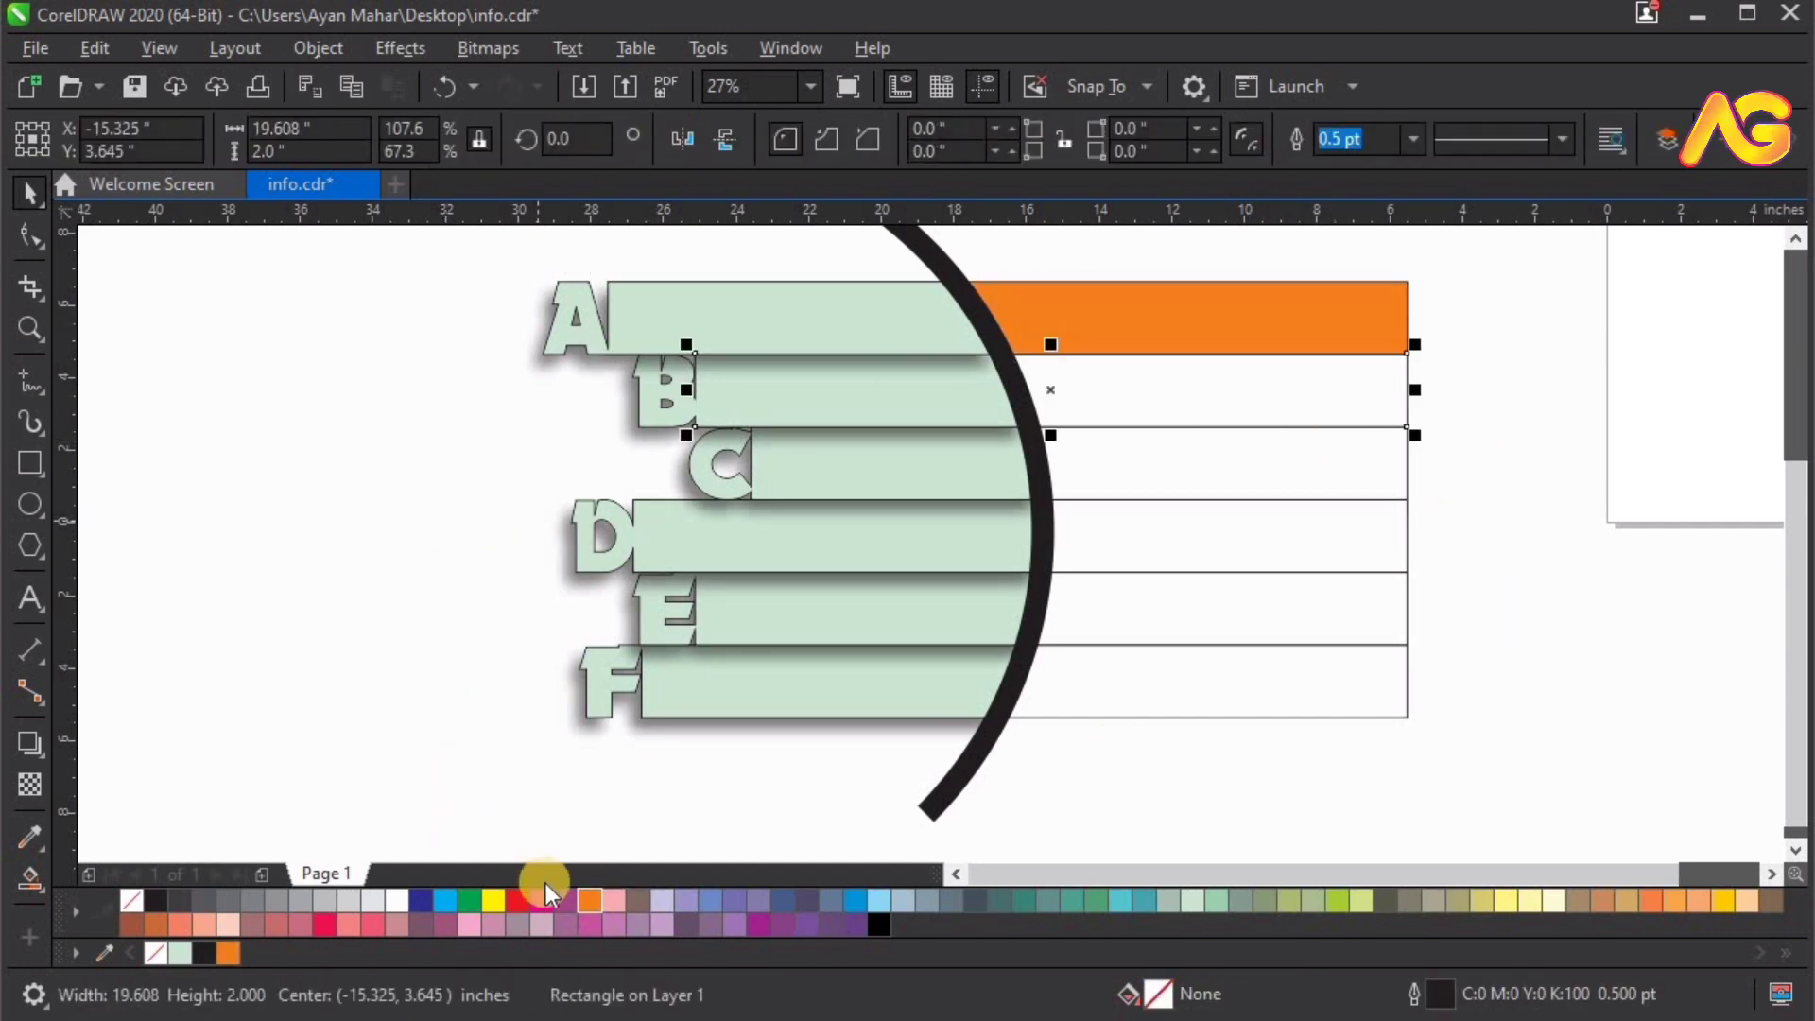
pyautogui.click(518, 900)
# Step: Try a purple fill on the third bar's unfilled rectangle, and change its fill to cyan (C:100 M:0 Y:0 K:0)
pyautogui.click(1271, 459)
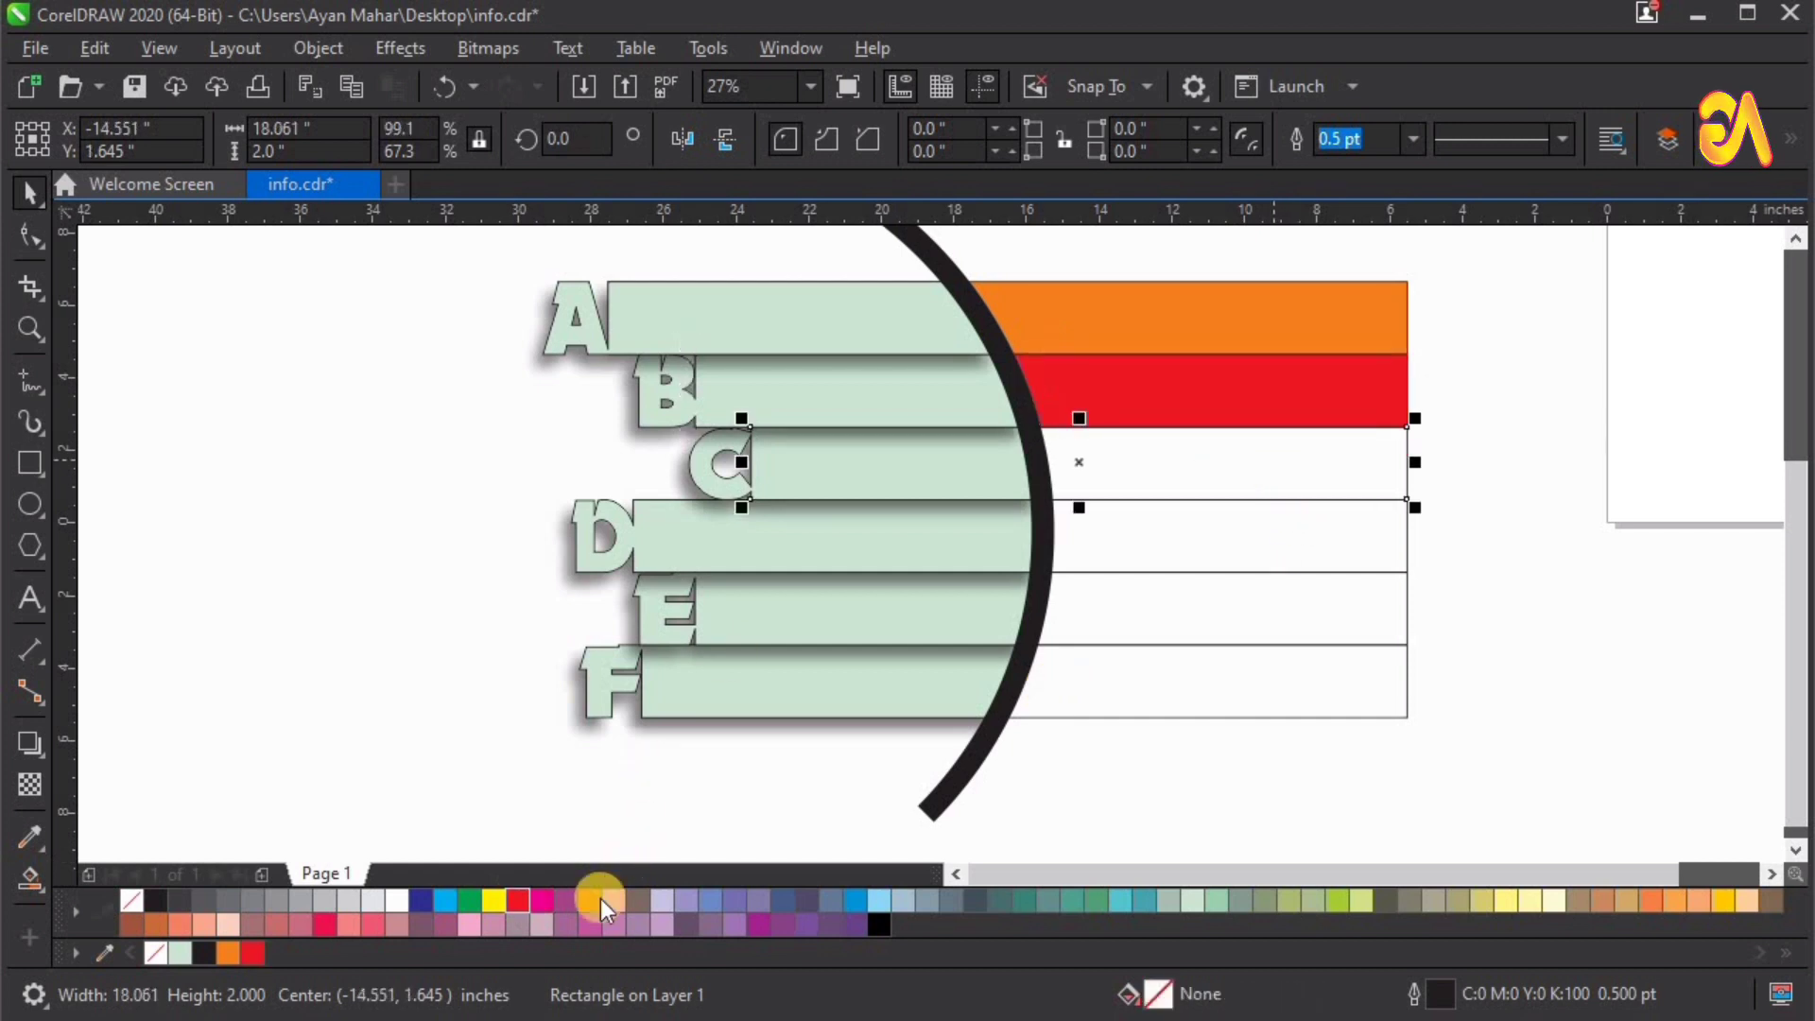
pyautogui.click(757, 926)
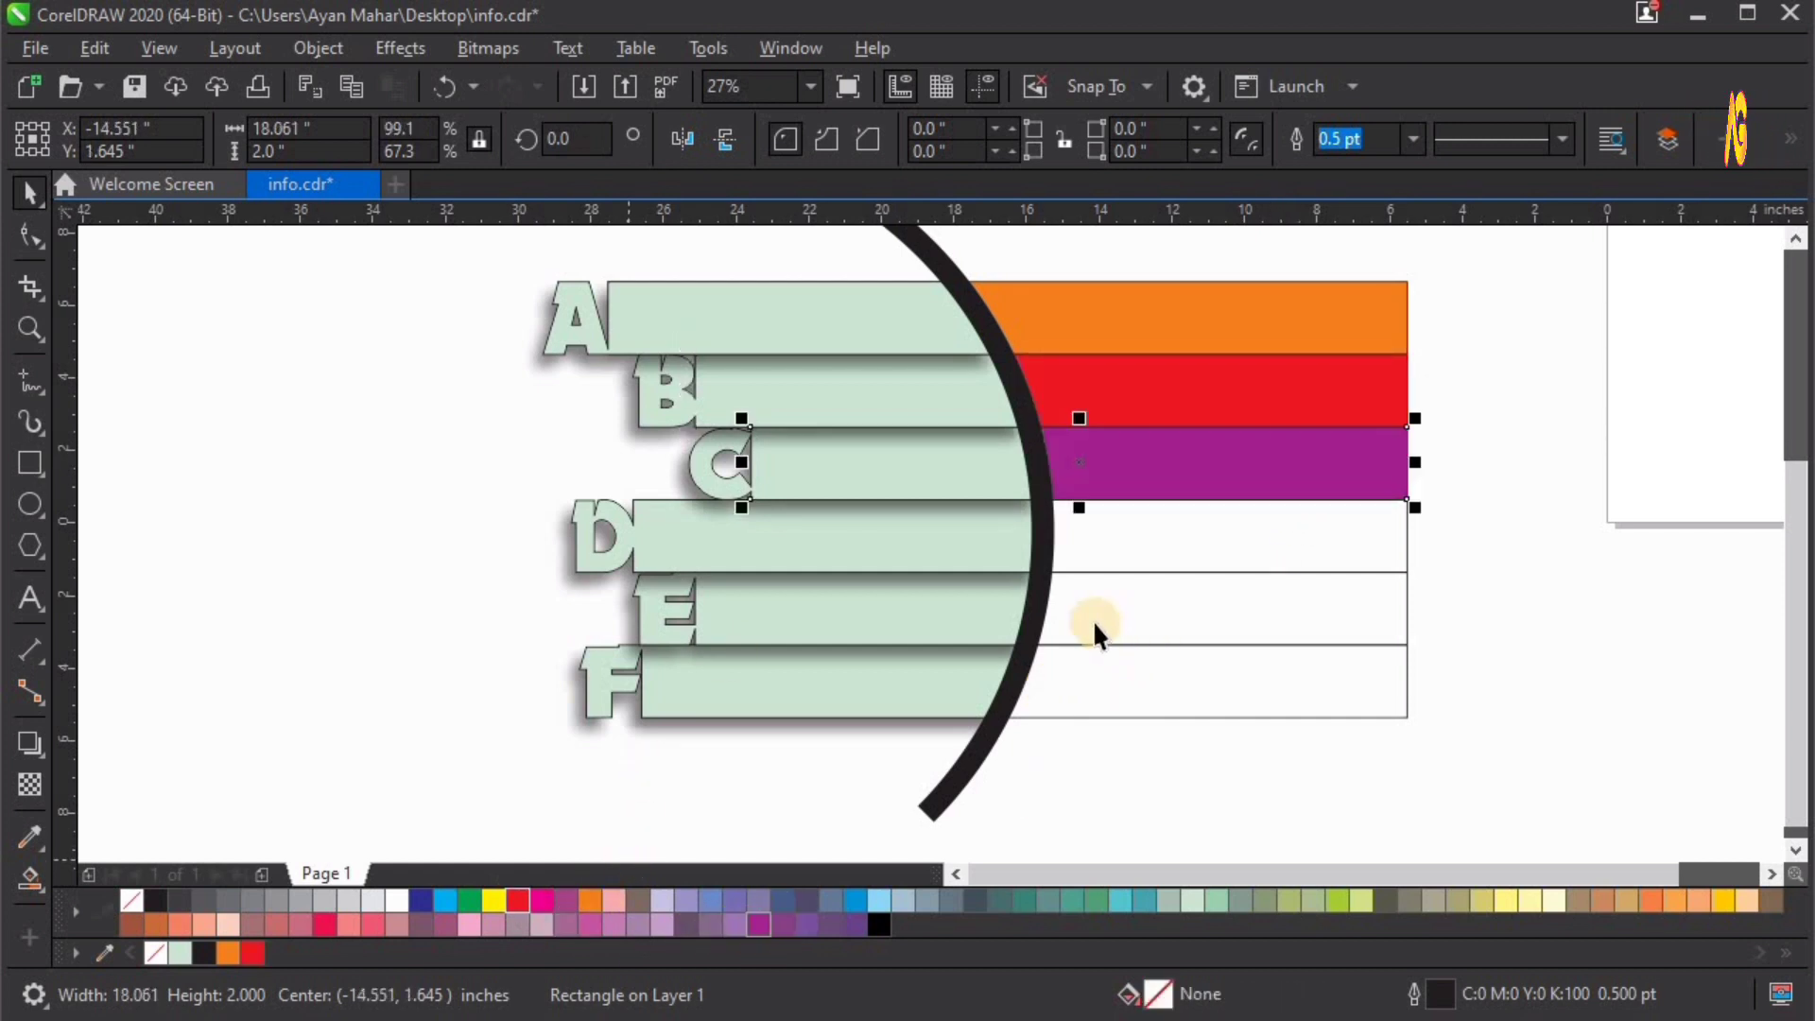
pyautogui.click(446, 898)
pyautogui.click(1286, 550)
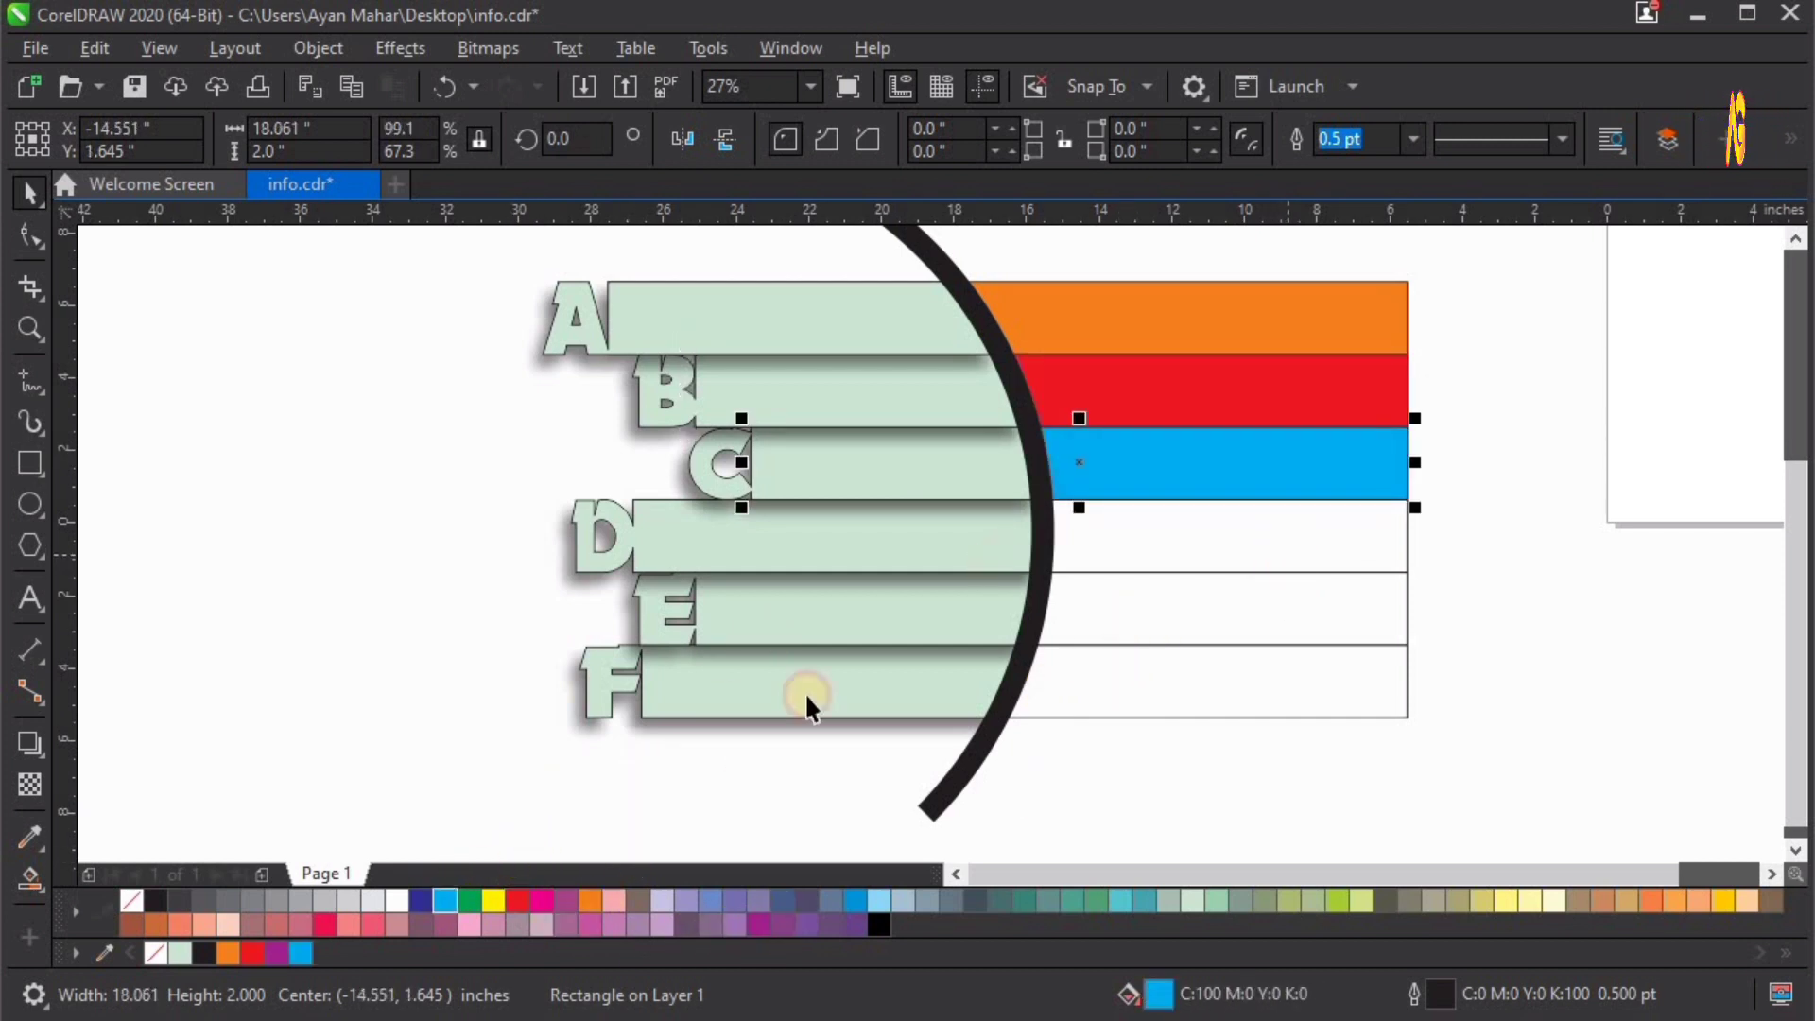
# Step: Fill the fourth bar's rectangle with purple, the fifth with yellow (C:0 M:20 Y:100 K:0) and the sixth with light blue (C:40 M:0 Y:0 K:0)
pyautogui.click(768, 923)
pyautogui.click(1280, 616)
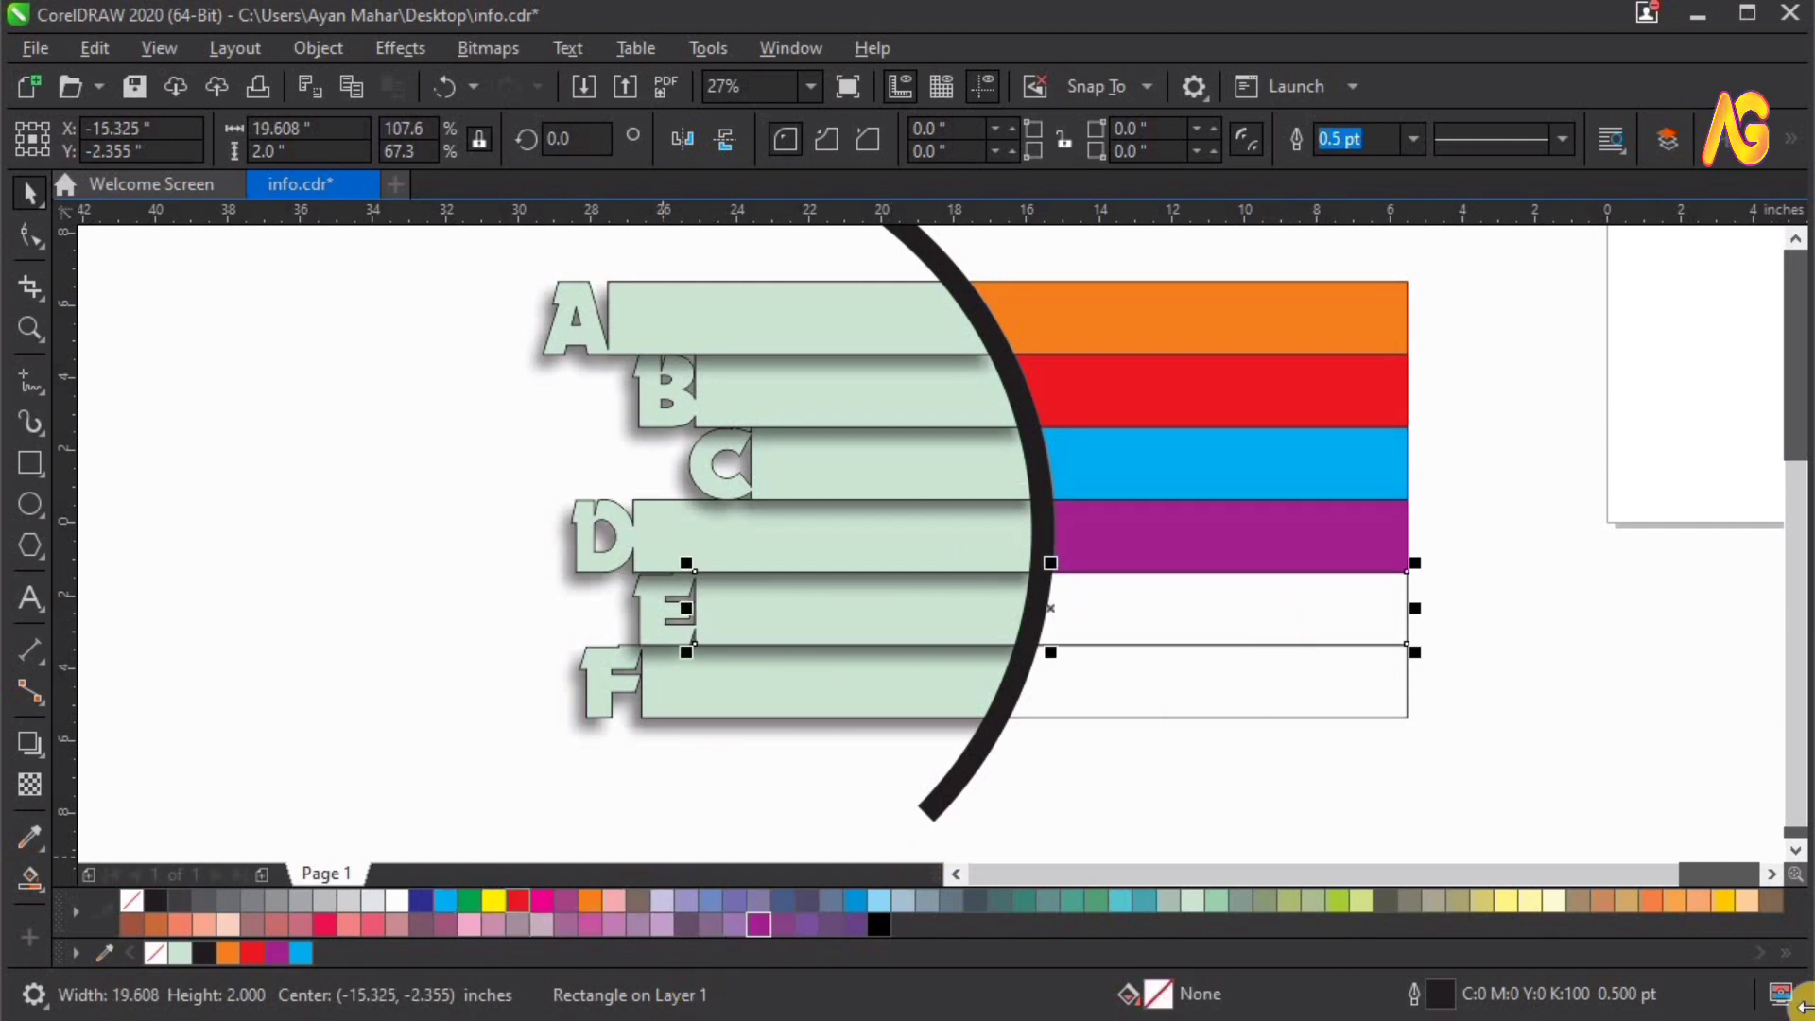
pyautogui.click(1723, 900)
pyautogui.click(1377, 689)
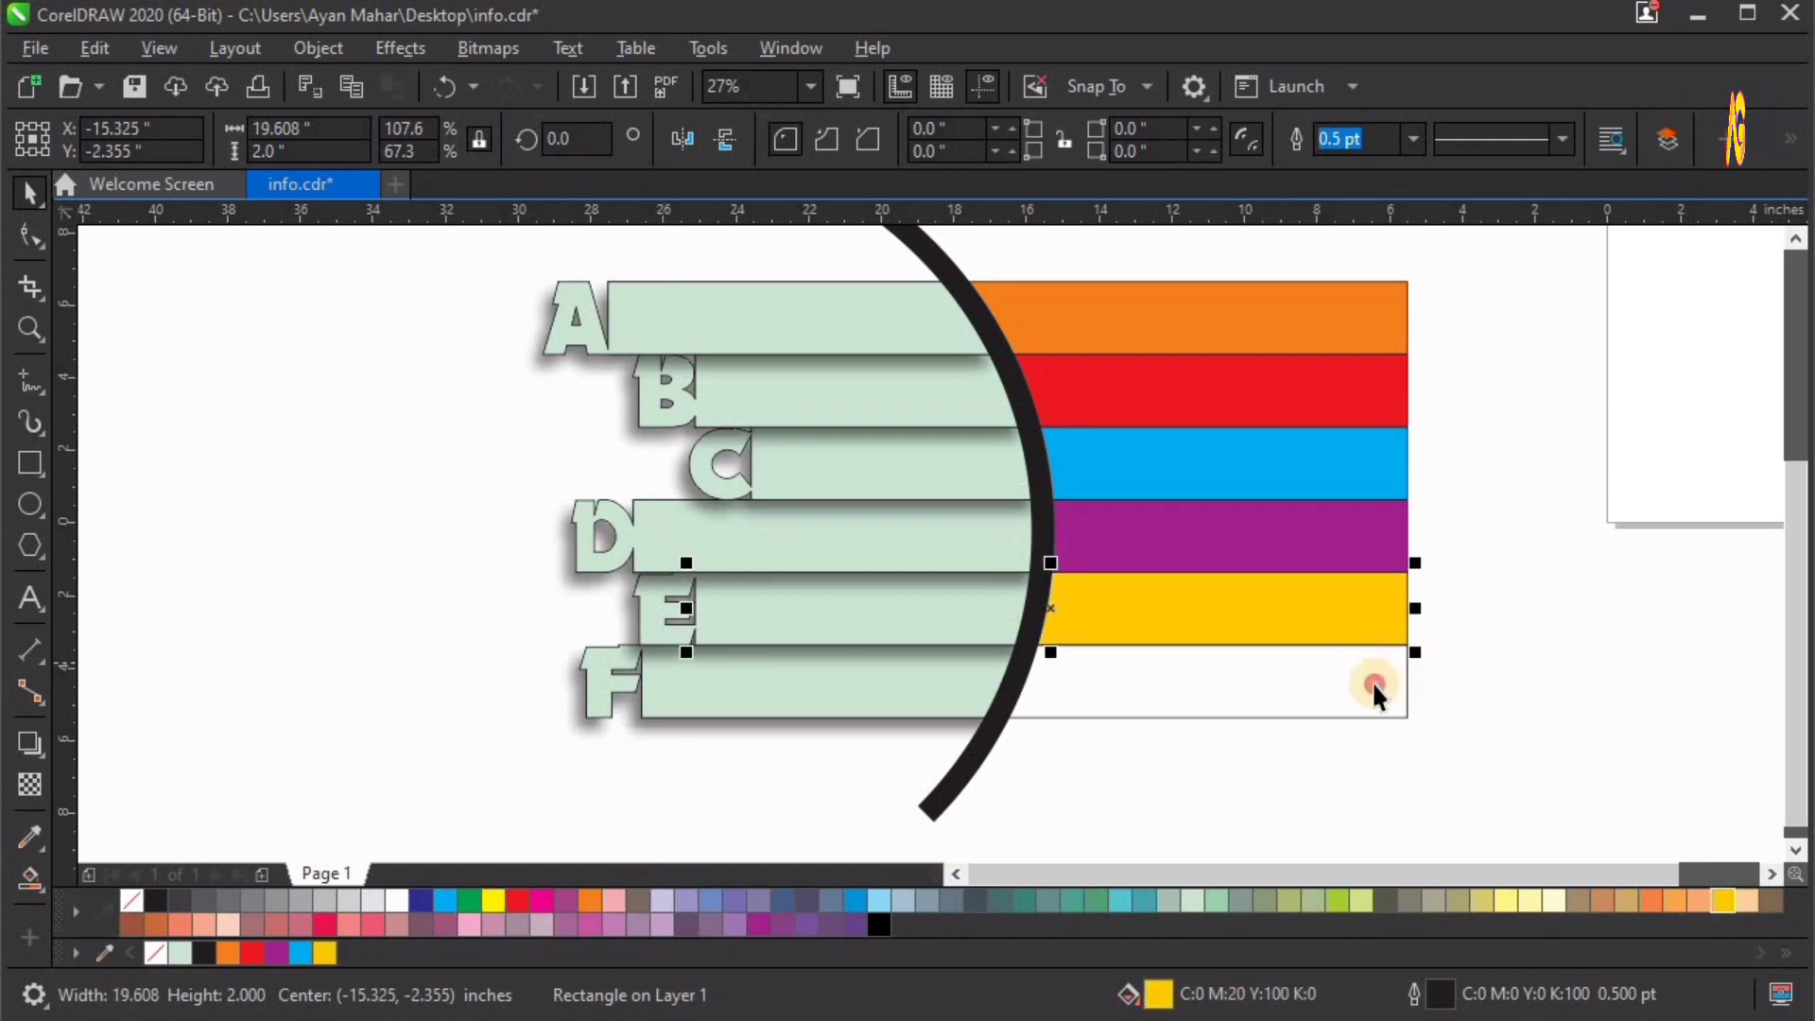
pyautogui.click(879, 899)
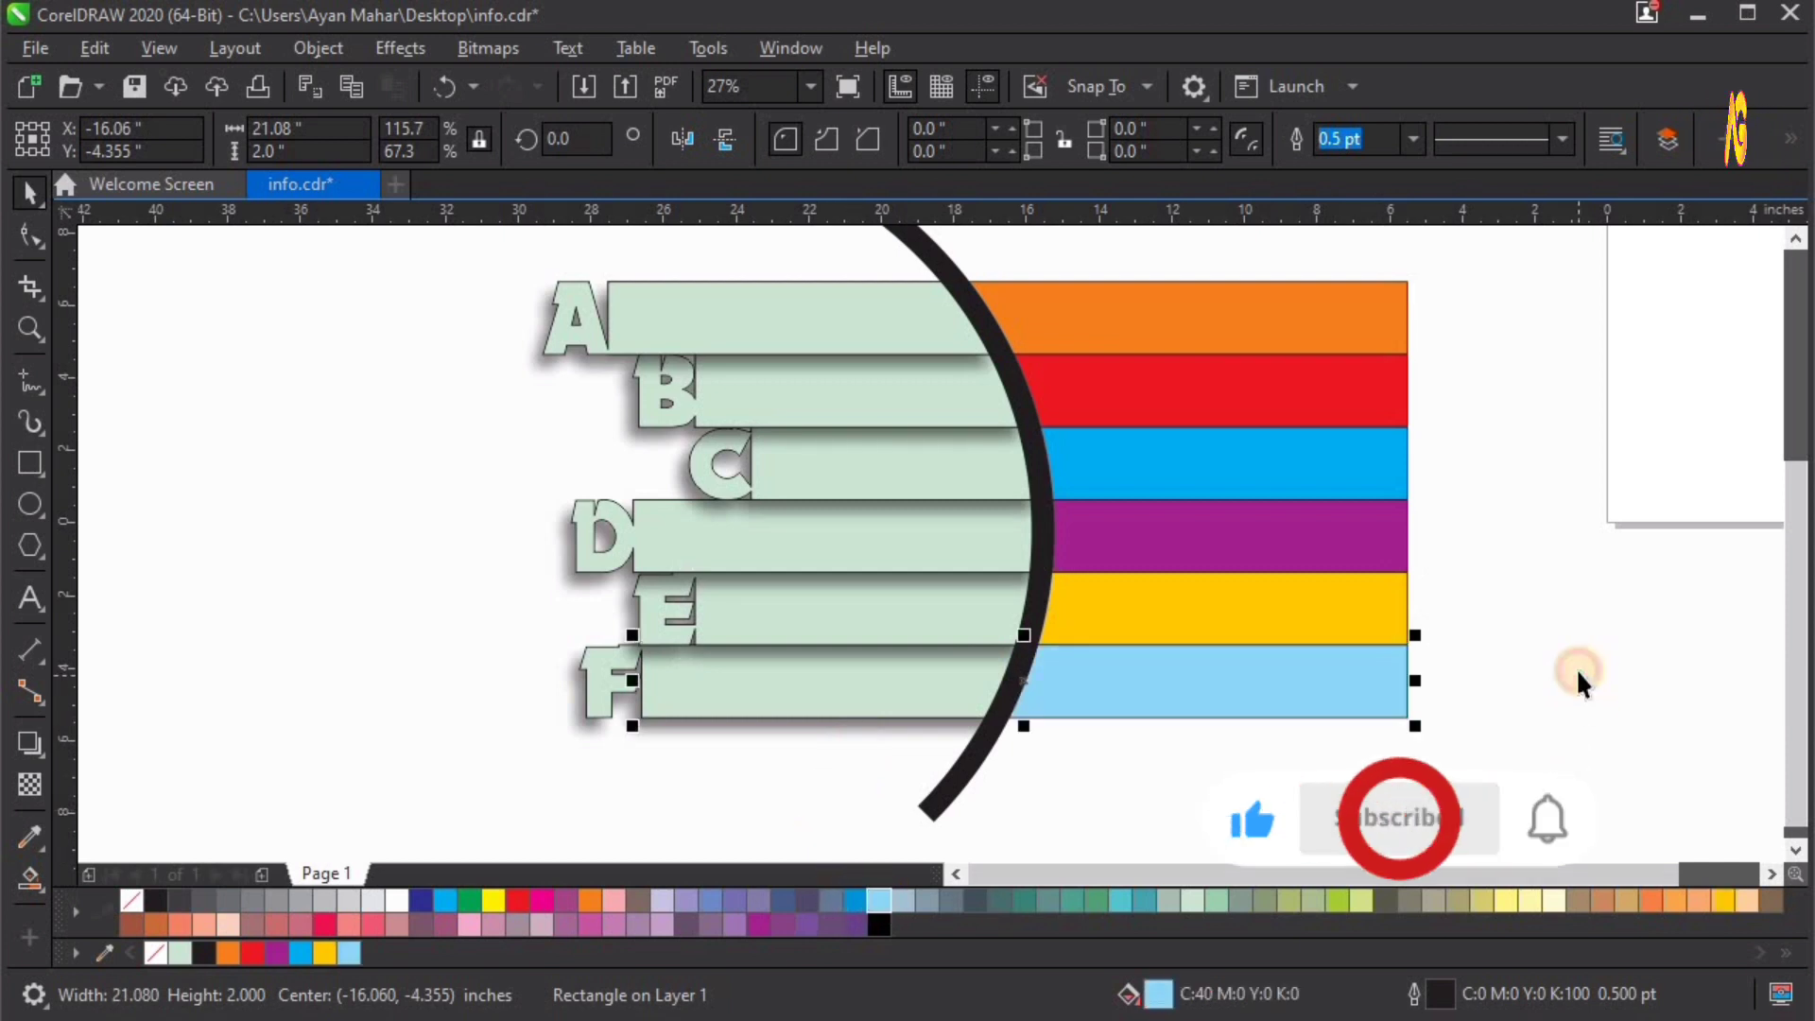
# Step: Group the six coloured rectangles and paste a copy of the group in place
pyautogui.click(1422, 397)
pyautogui.hotkey('ctrl', 'a')
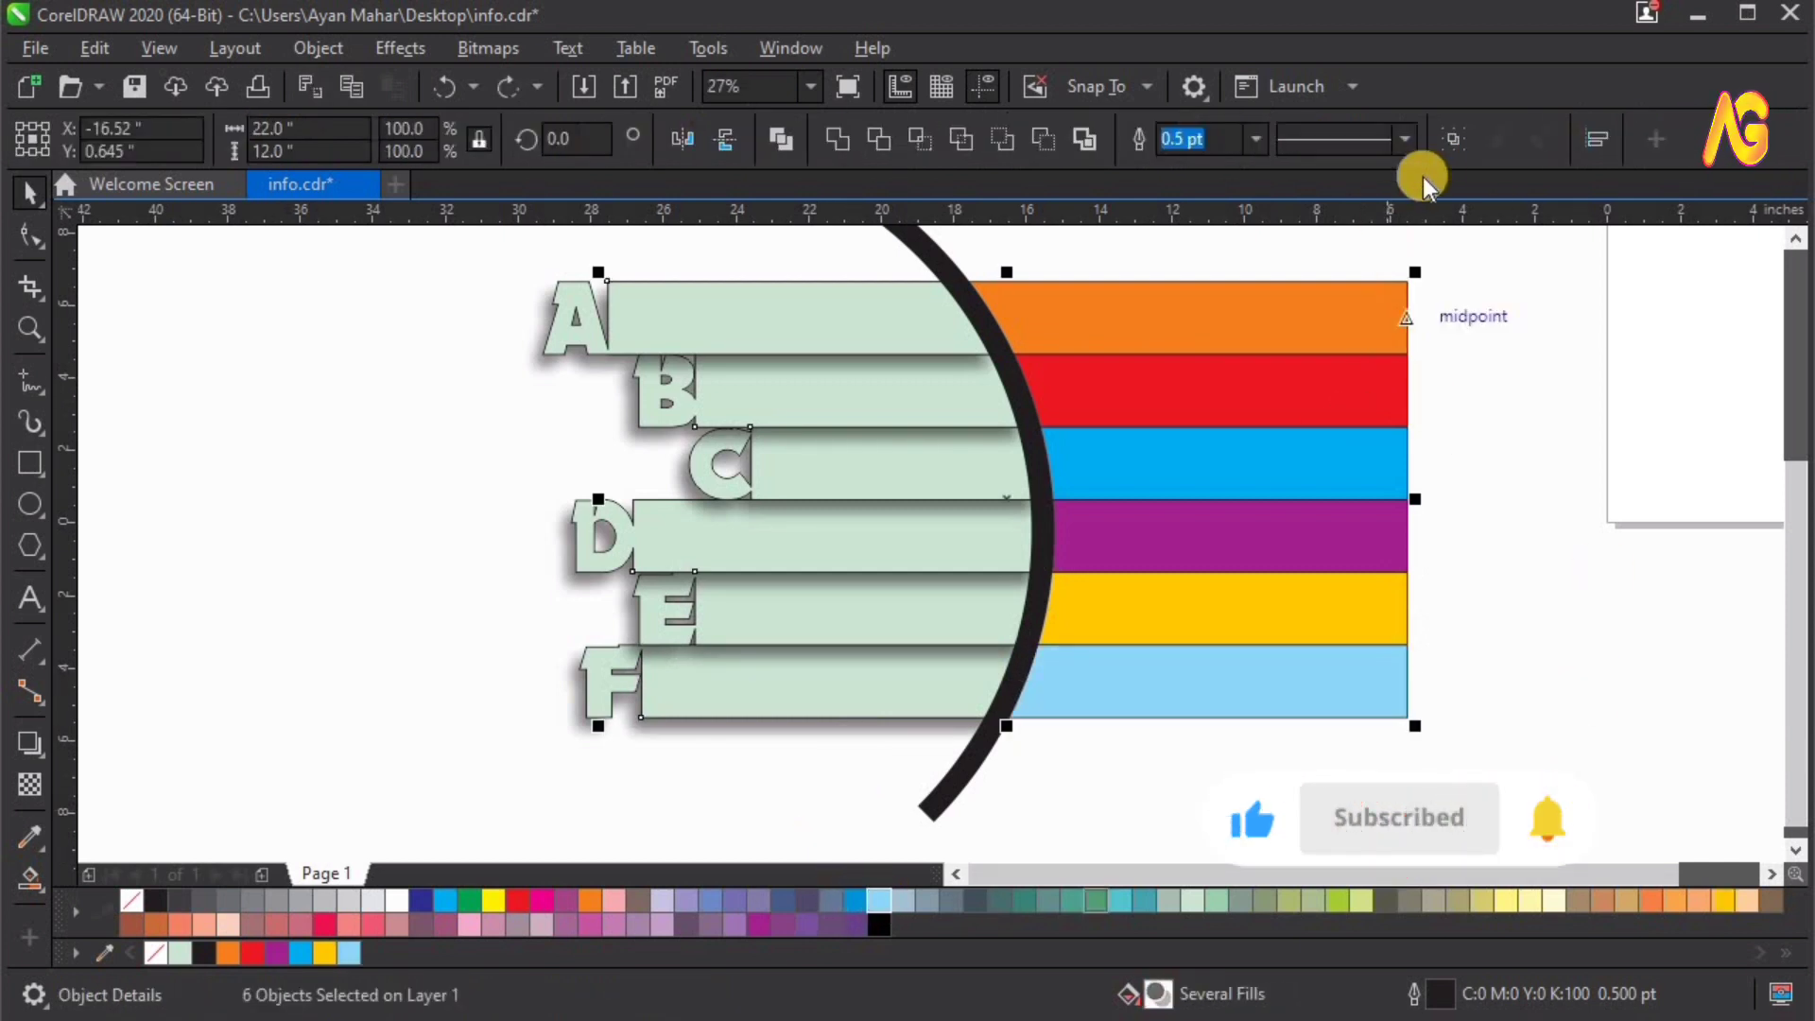
pyautogui.click(1454, 140)
pyautogui.scroll(-1, 1451, 756)
pyautogui.click(1450, 756)
pyautogui.click(1295, 699)
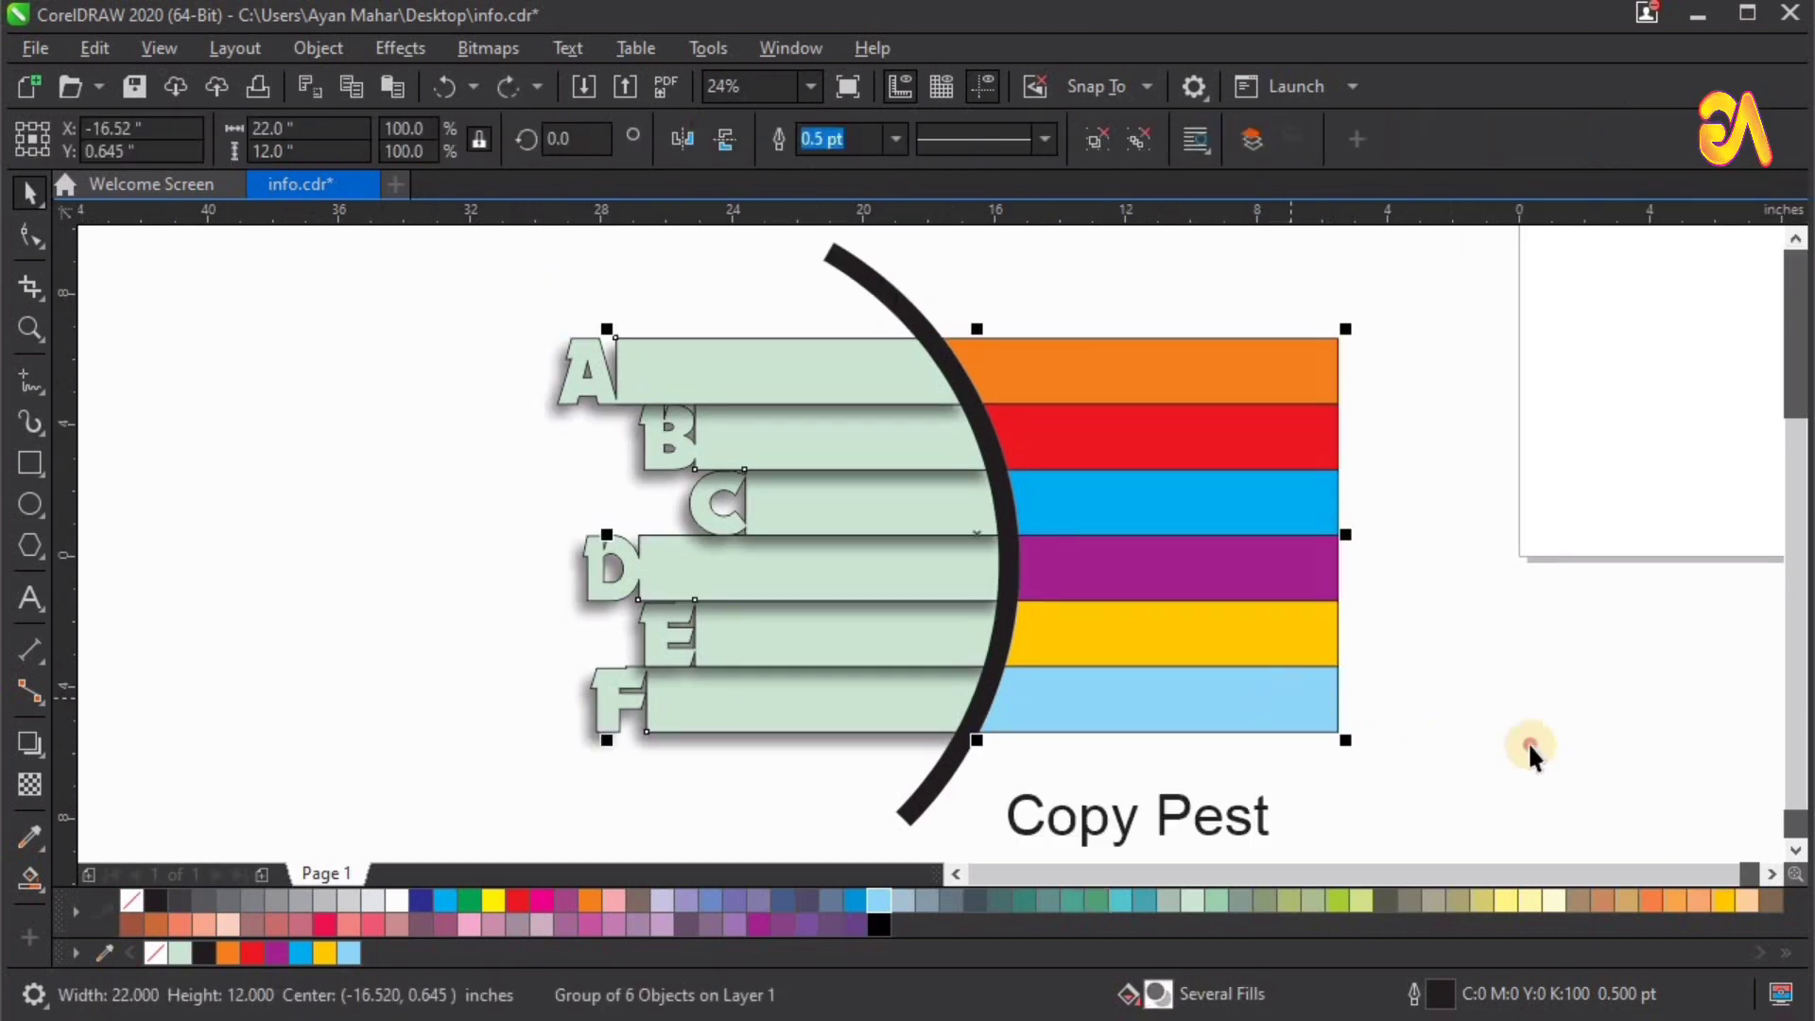
pyautogui.hotkey('shift', 'pageup')
pyautogui.click(1314, 786)
# Step: Resize the large rectangle across the outer end of the coloured bars, about 11.8 inches wide, and trim the bar group with it
pyautogui.scroll(-3, 620, 490)
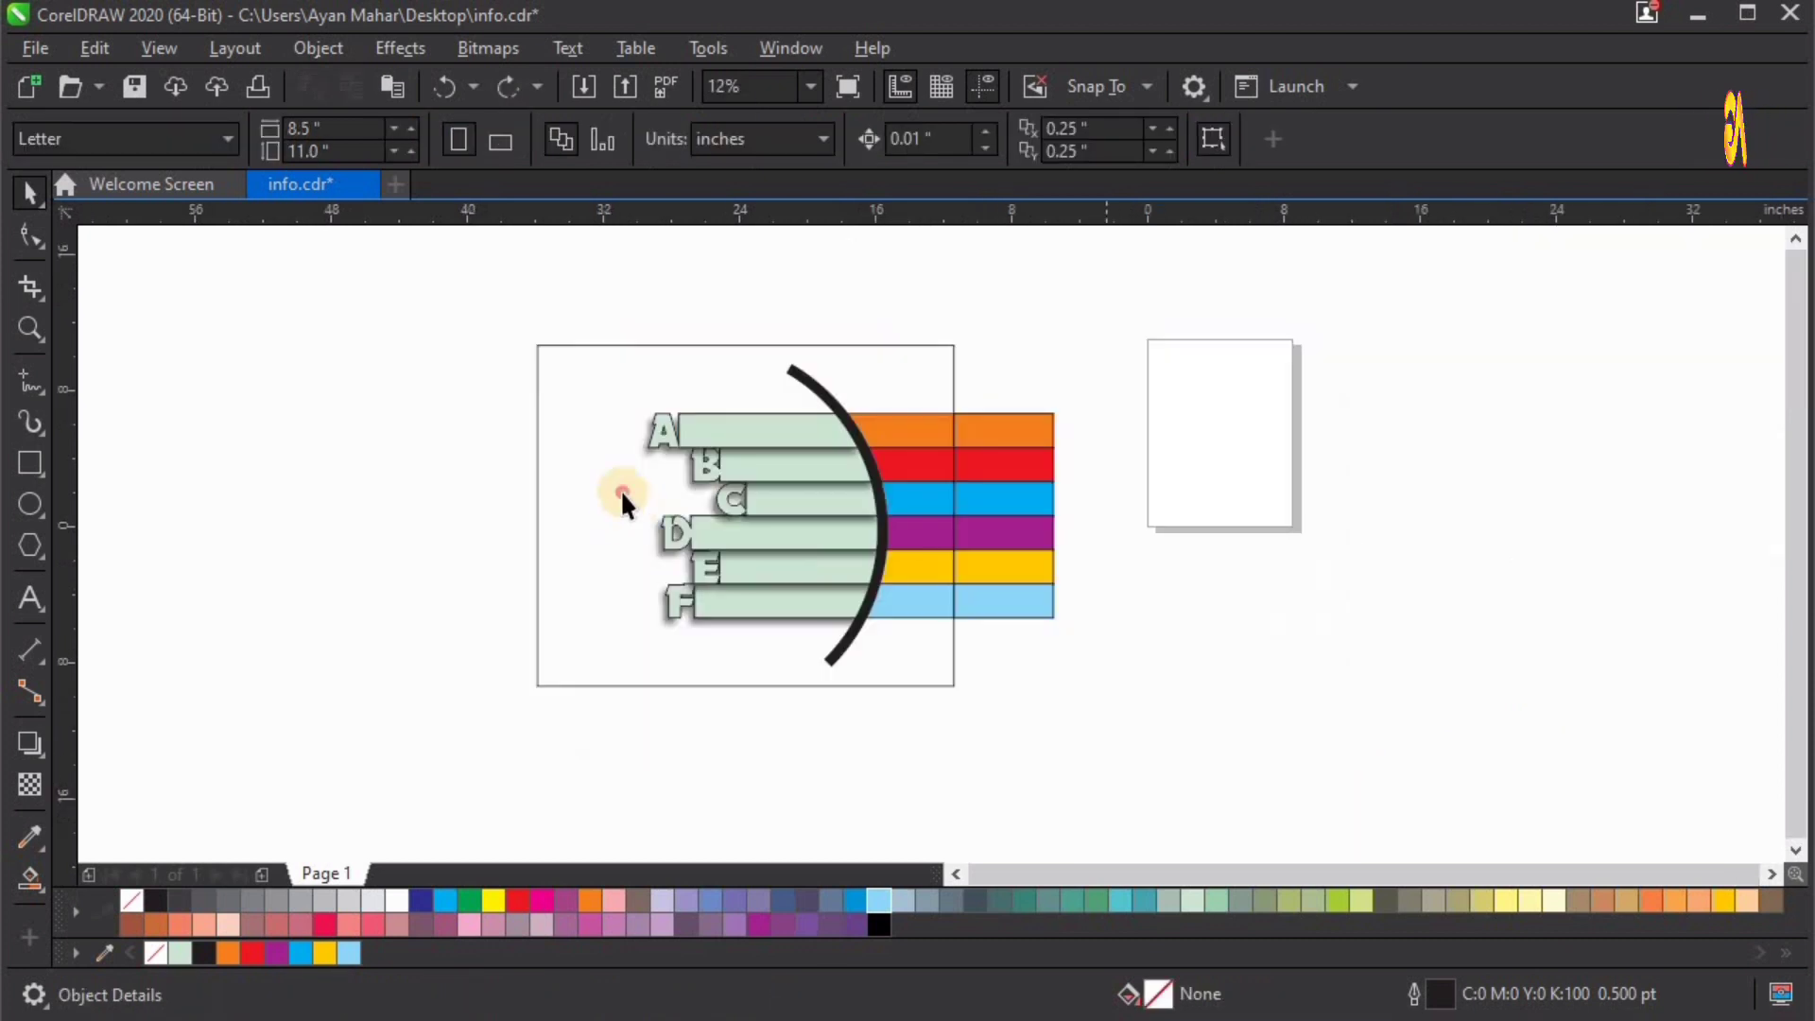
pyautogui.click(537, 511)
pyautogui.moveTo(535, 515); pyautogui.dragTo(1141, 550)
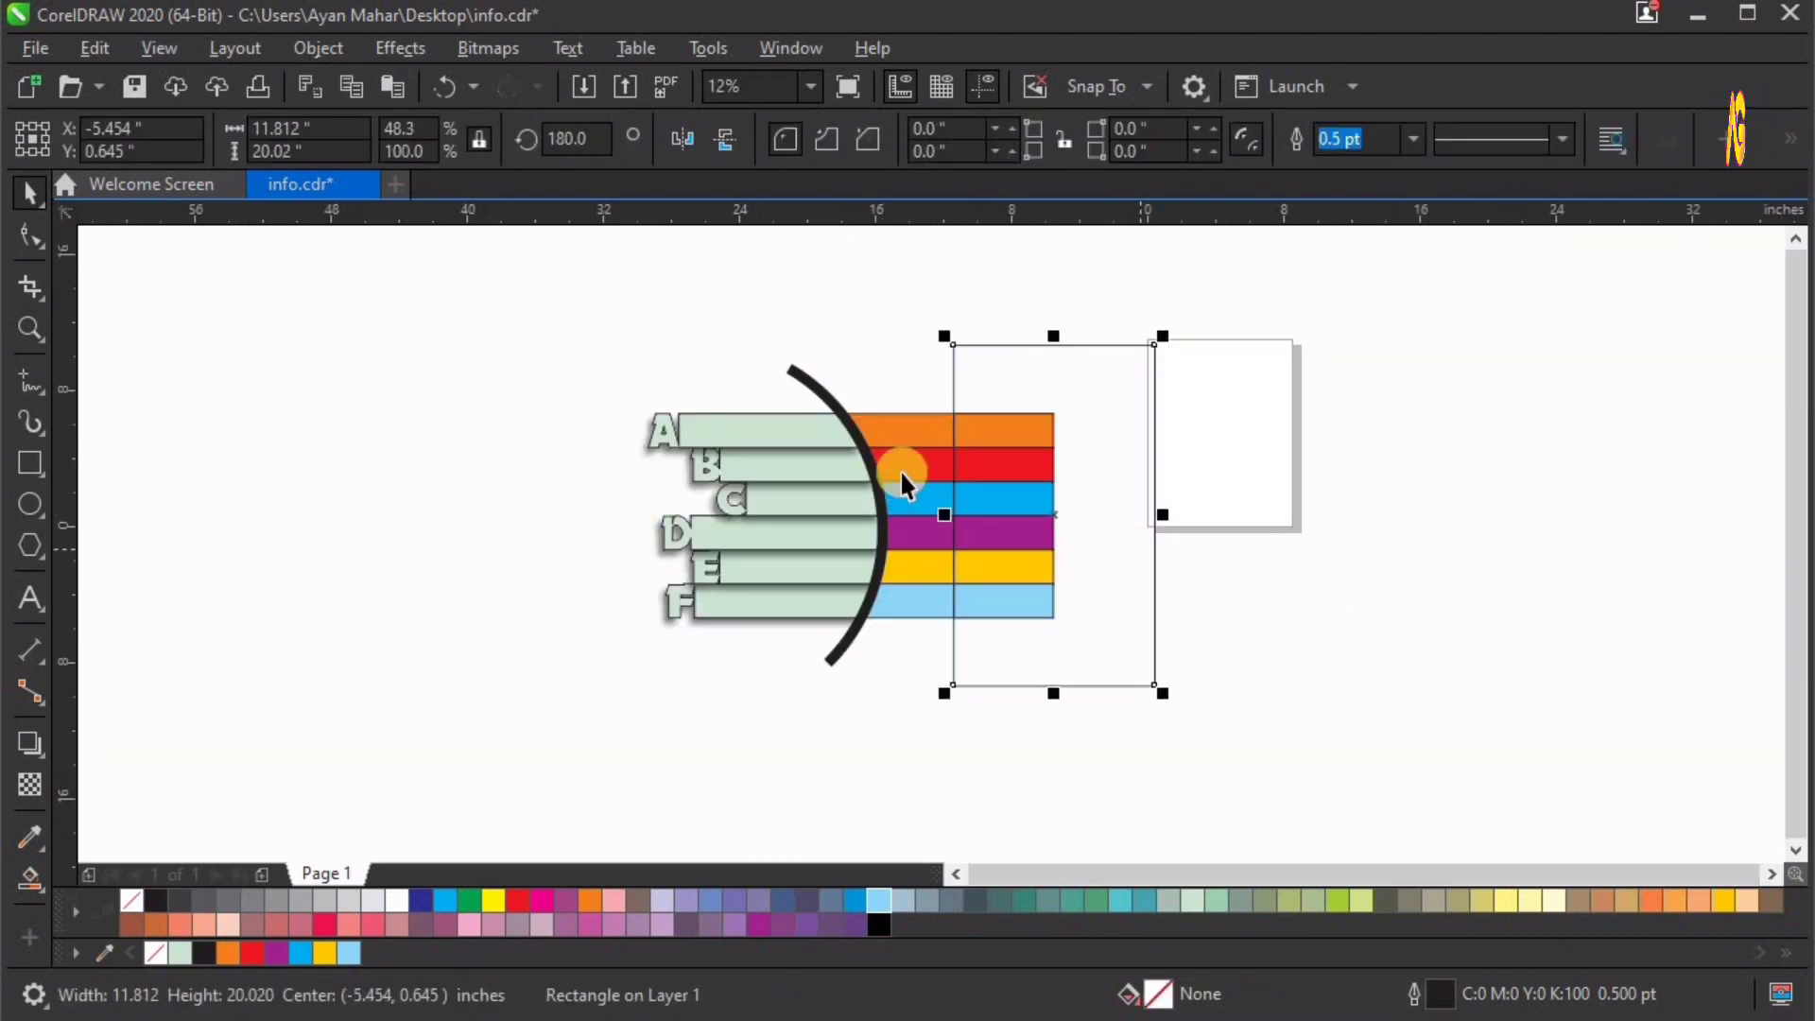
pyautogui.keyDown('shift'); pyautogui.click(917, 421); pyautogui.keyUp('shift')
pyautogui.click(889, 138)
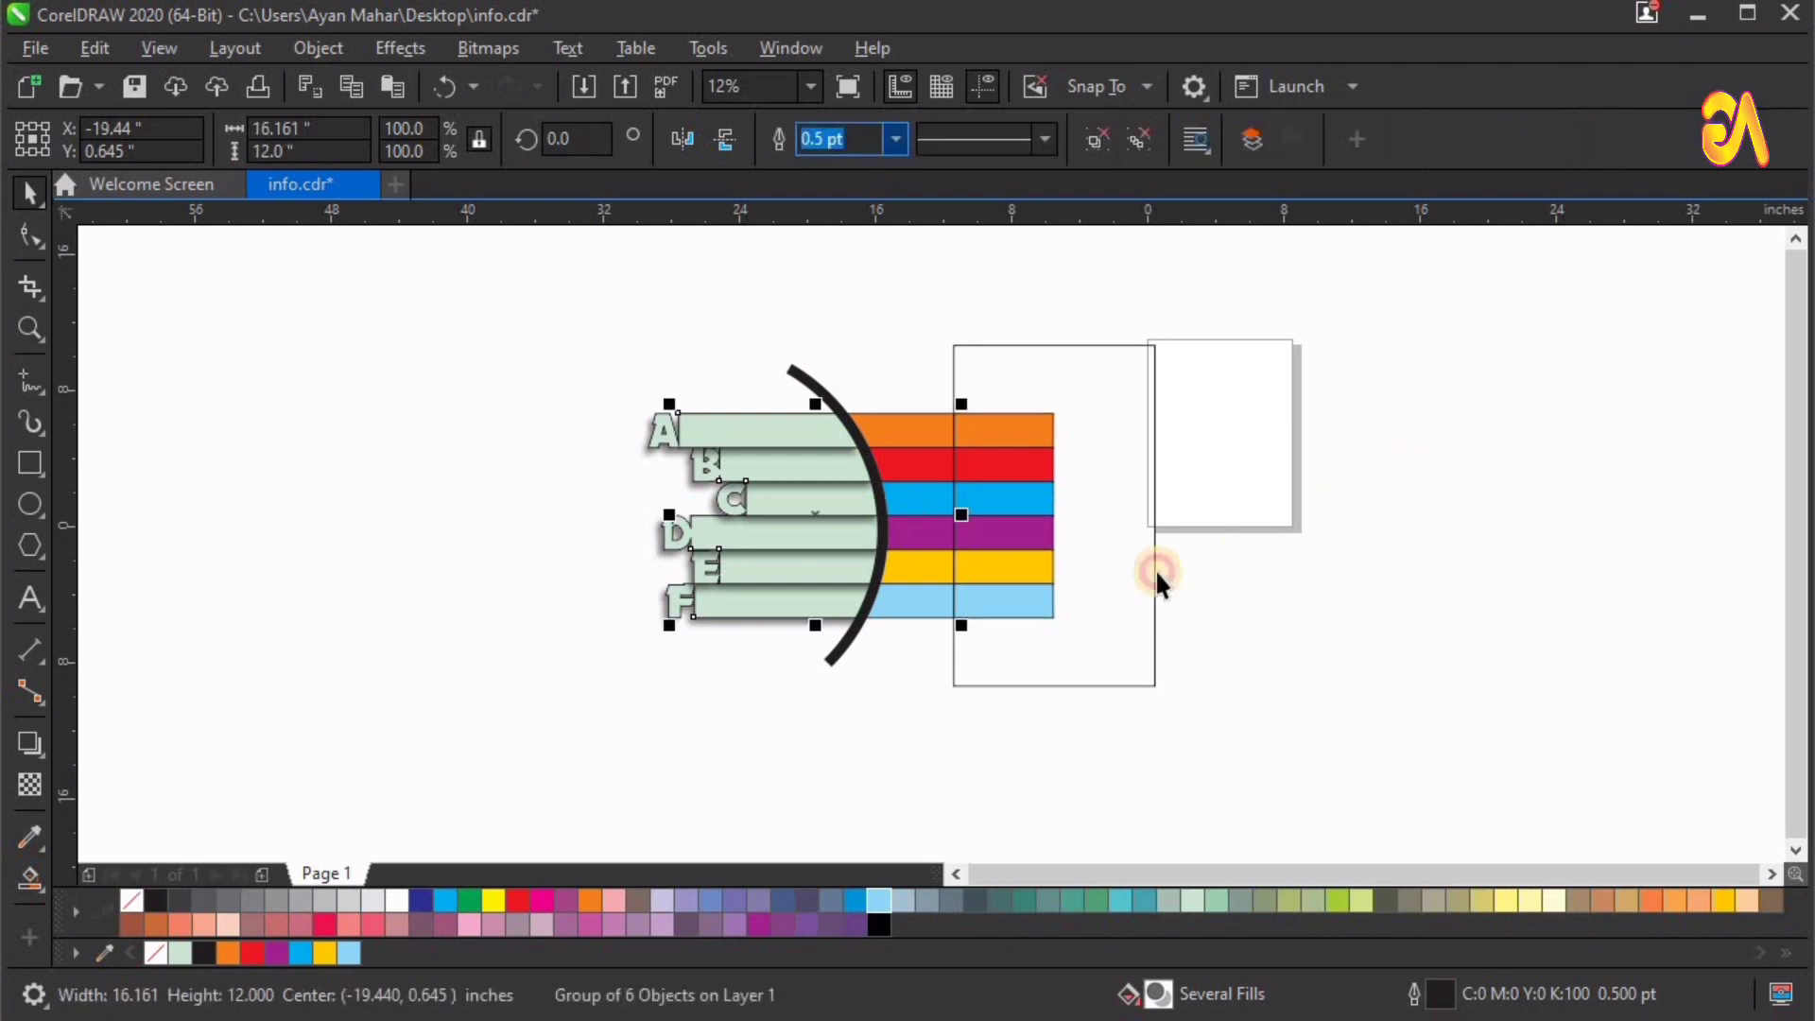
# Step: Reduce the duplicate group to the section inside the large rectangle, and delete that rectangle
pyautogui.click(1359, 567)
pyautogui.press('Delete')
pyautogui.moveTo(1003, 529); pyautogui.dragTo(1309, 586)
pyautogui.press('Escape')
pyautogui.click(1397, 521)
# Step: Apply a straight-line envelope to the outer group of coloured pieces, flaring its outer edge symmetrically to about 20.45 inches tall
pyautogui.scroll(2, 1127, 541)
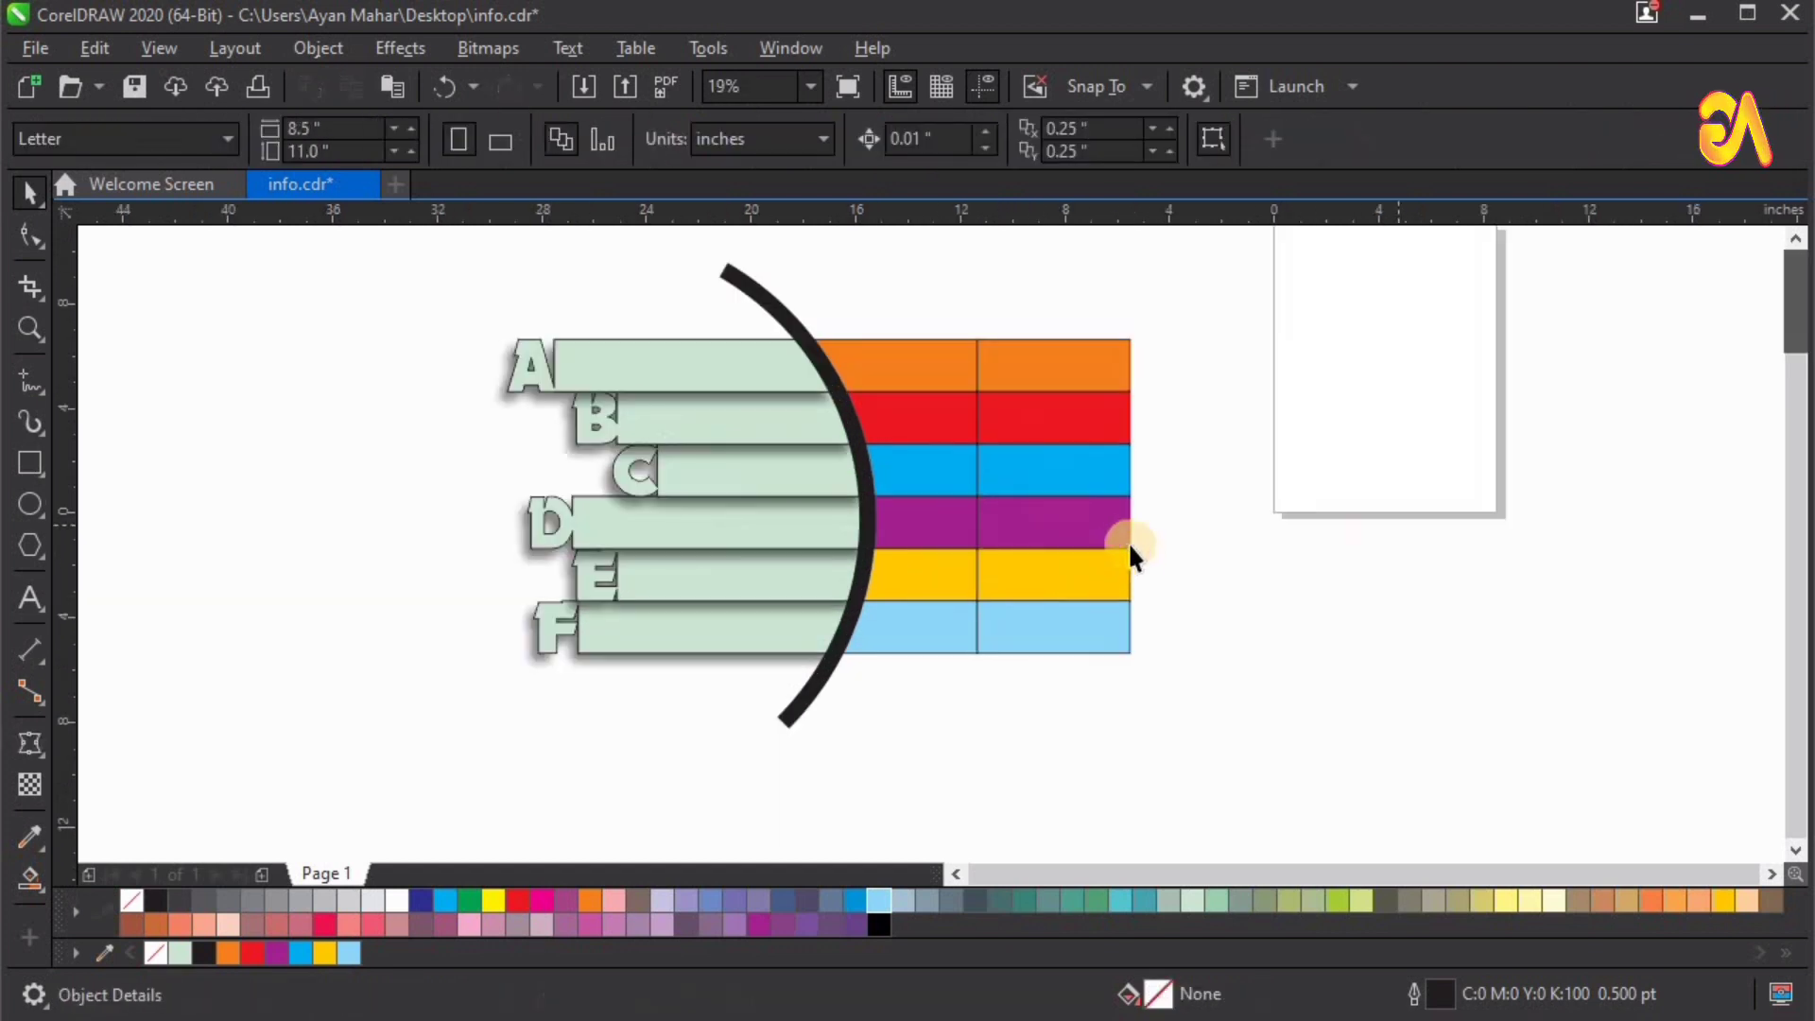
pyautogui.click(1085, 545)
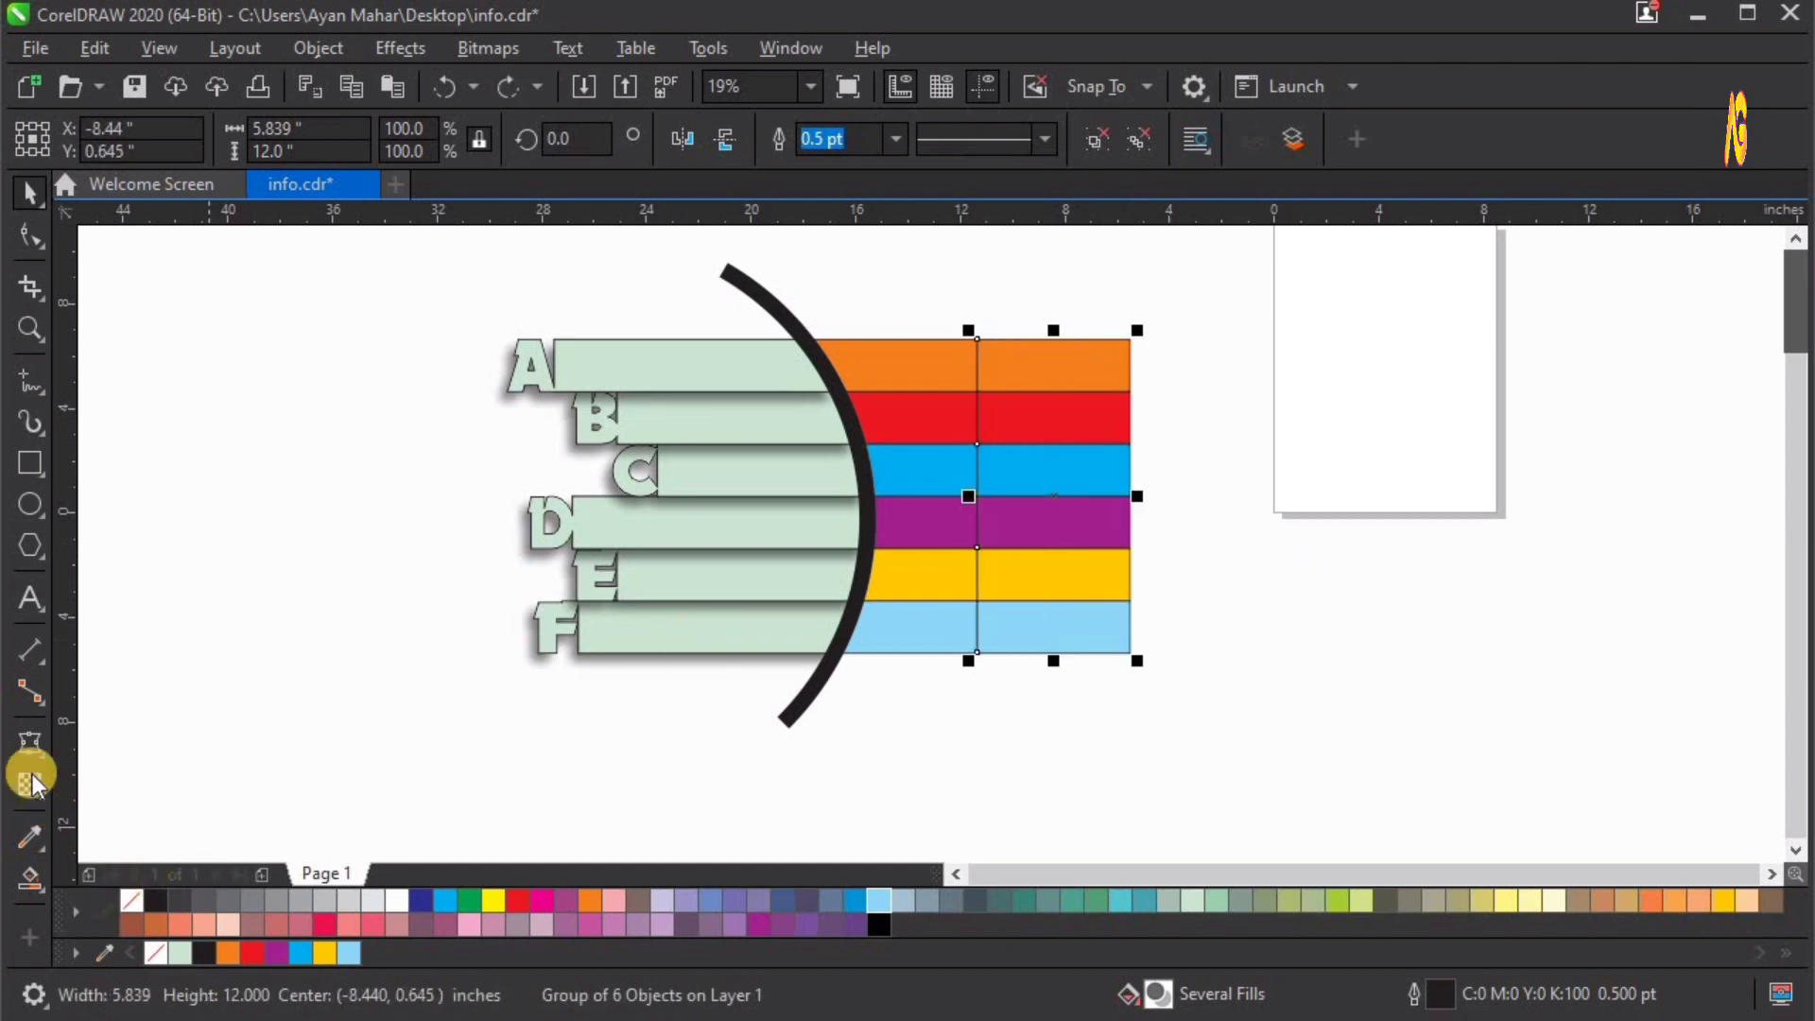
pyautogui.click(42, 752)
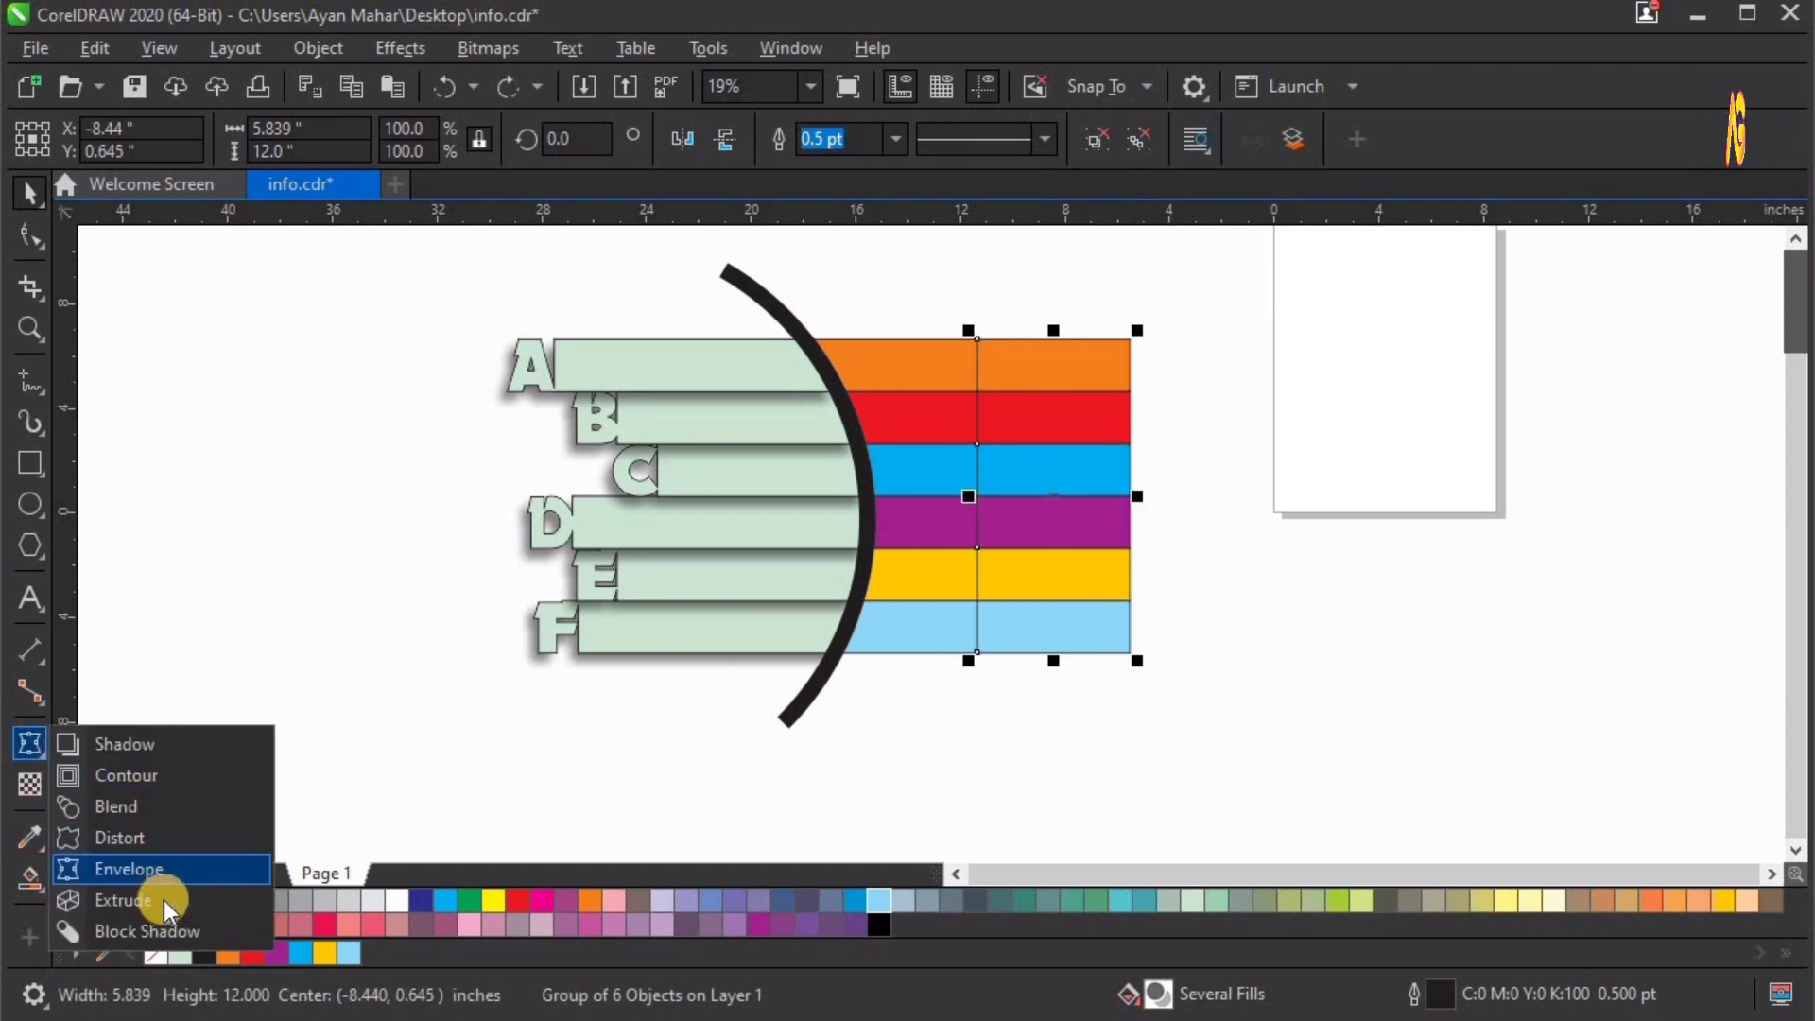
pyautogui.click(219, 851)
pyautogui.click(798, 145)
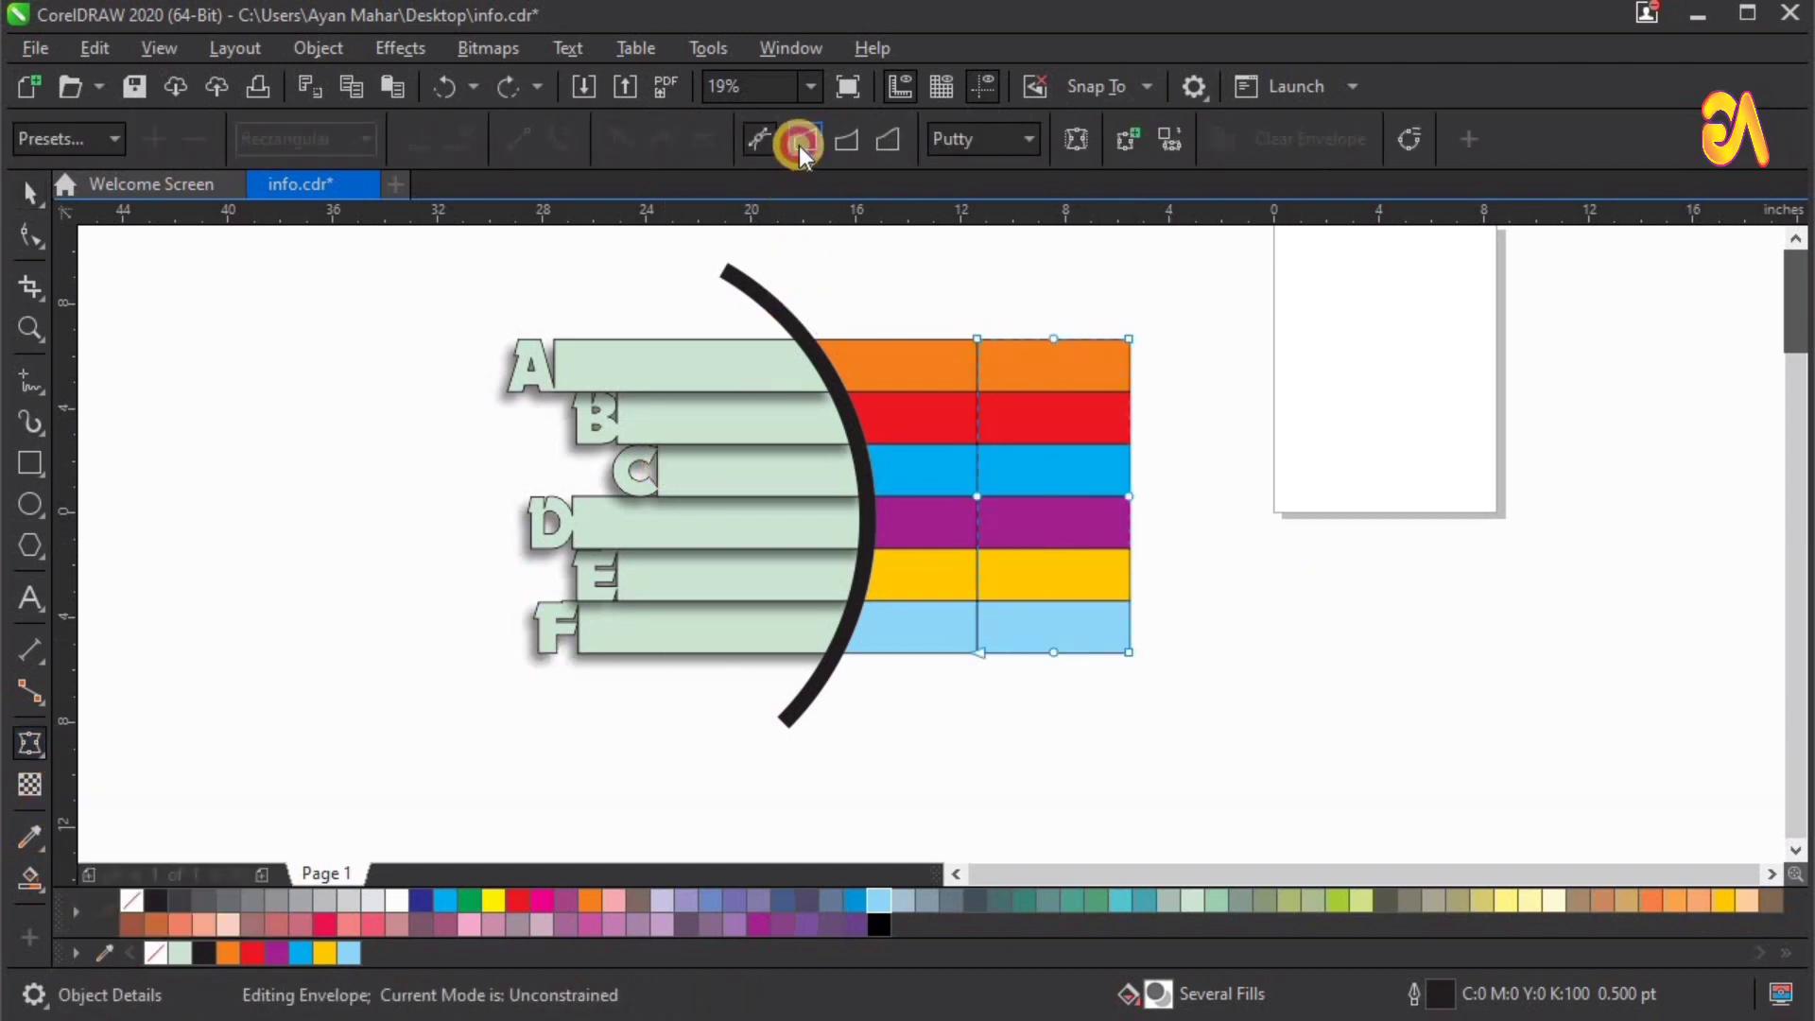
pyautogui.moveTo(1131, 652); pyautogui.dragTo(1130, 763)
pyautogui.press('space')
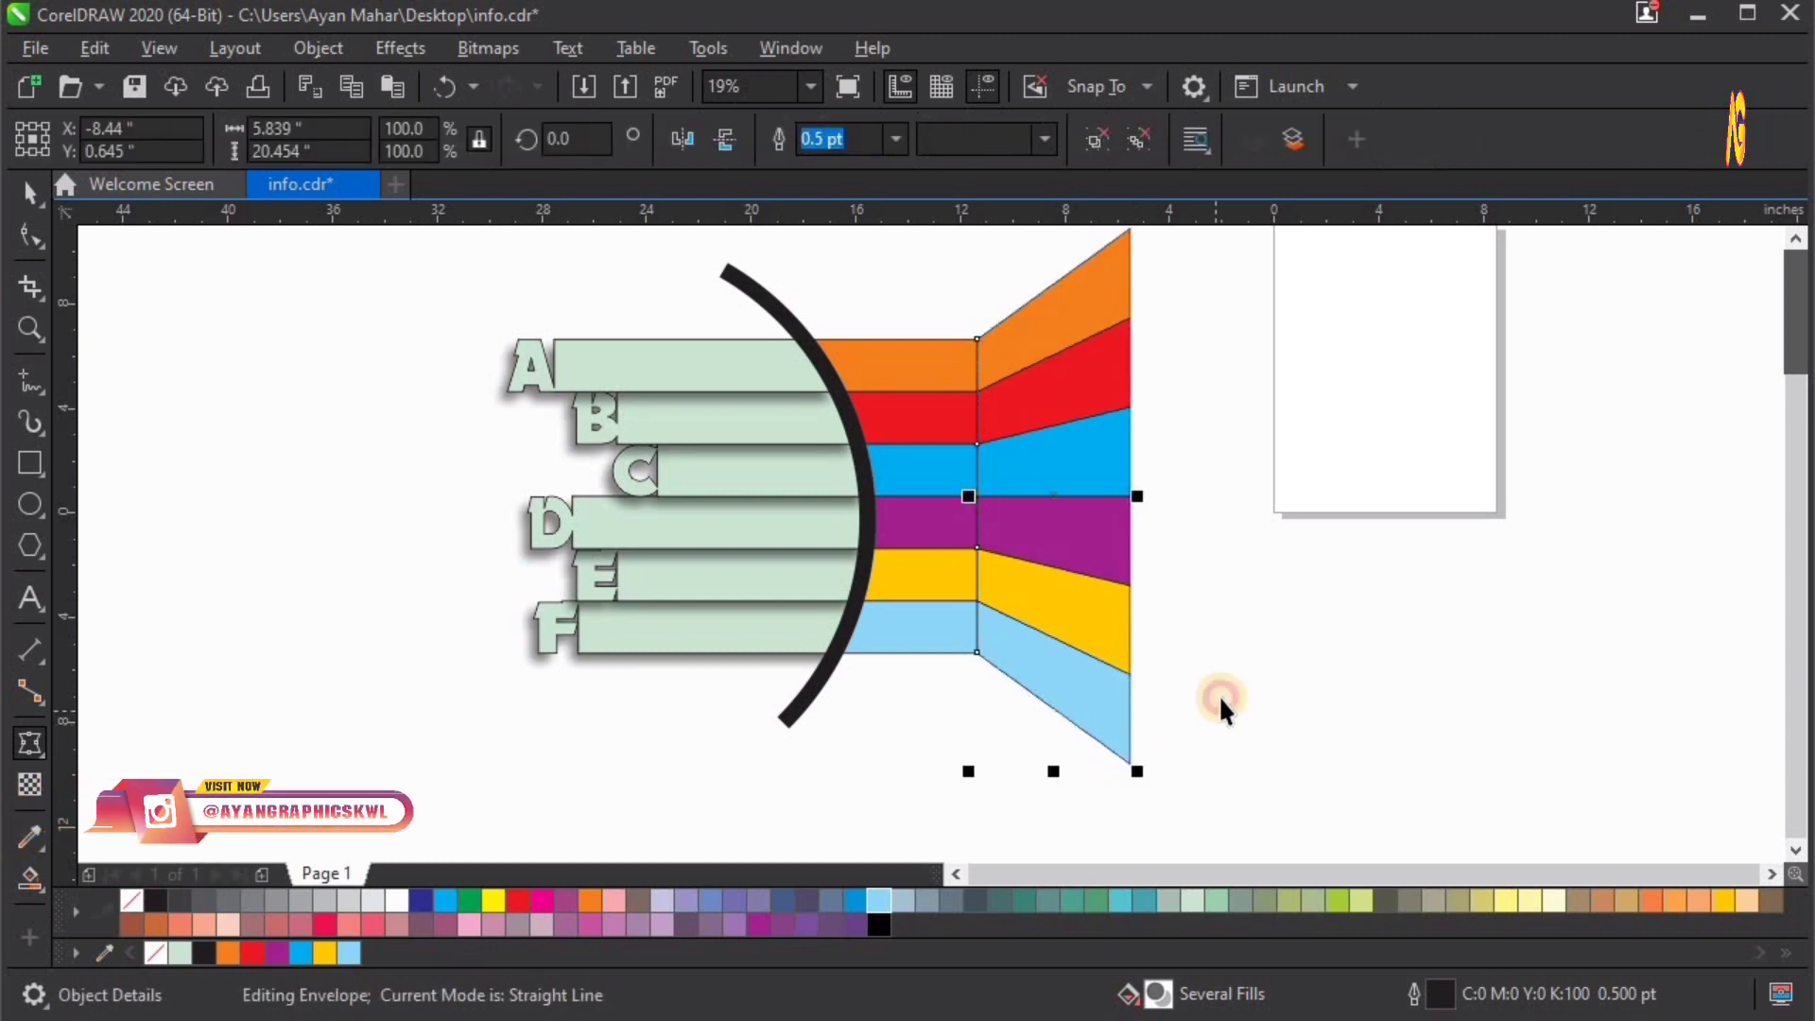
pyautogui.click(1220, 702)
# Step: Ungroup both the flared outer group and the straight inner group of coloured pieces
pyautogui.press('F4')
pyautogui.click(1205, 379)
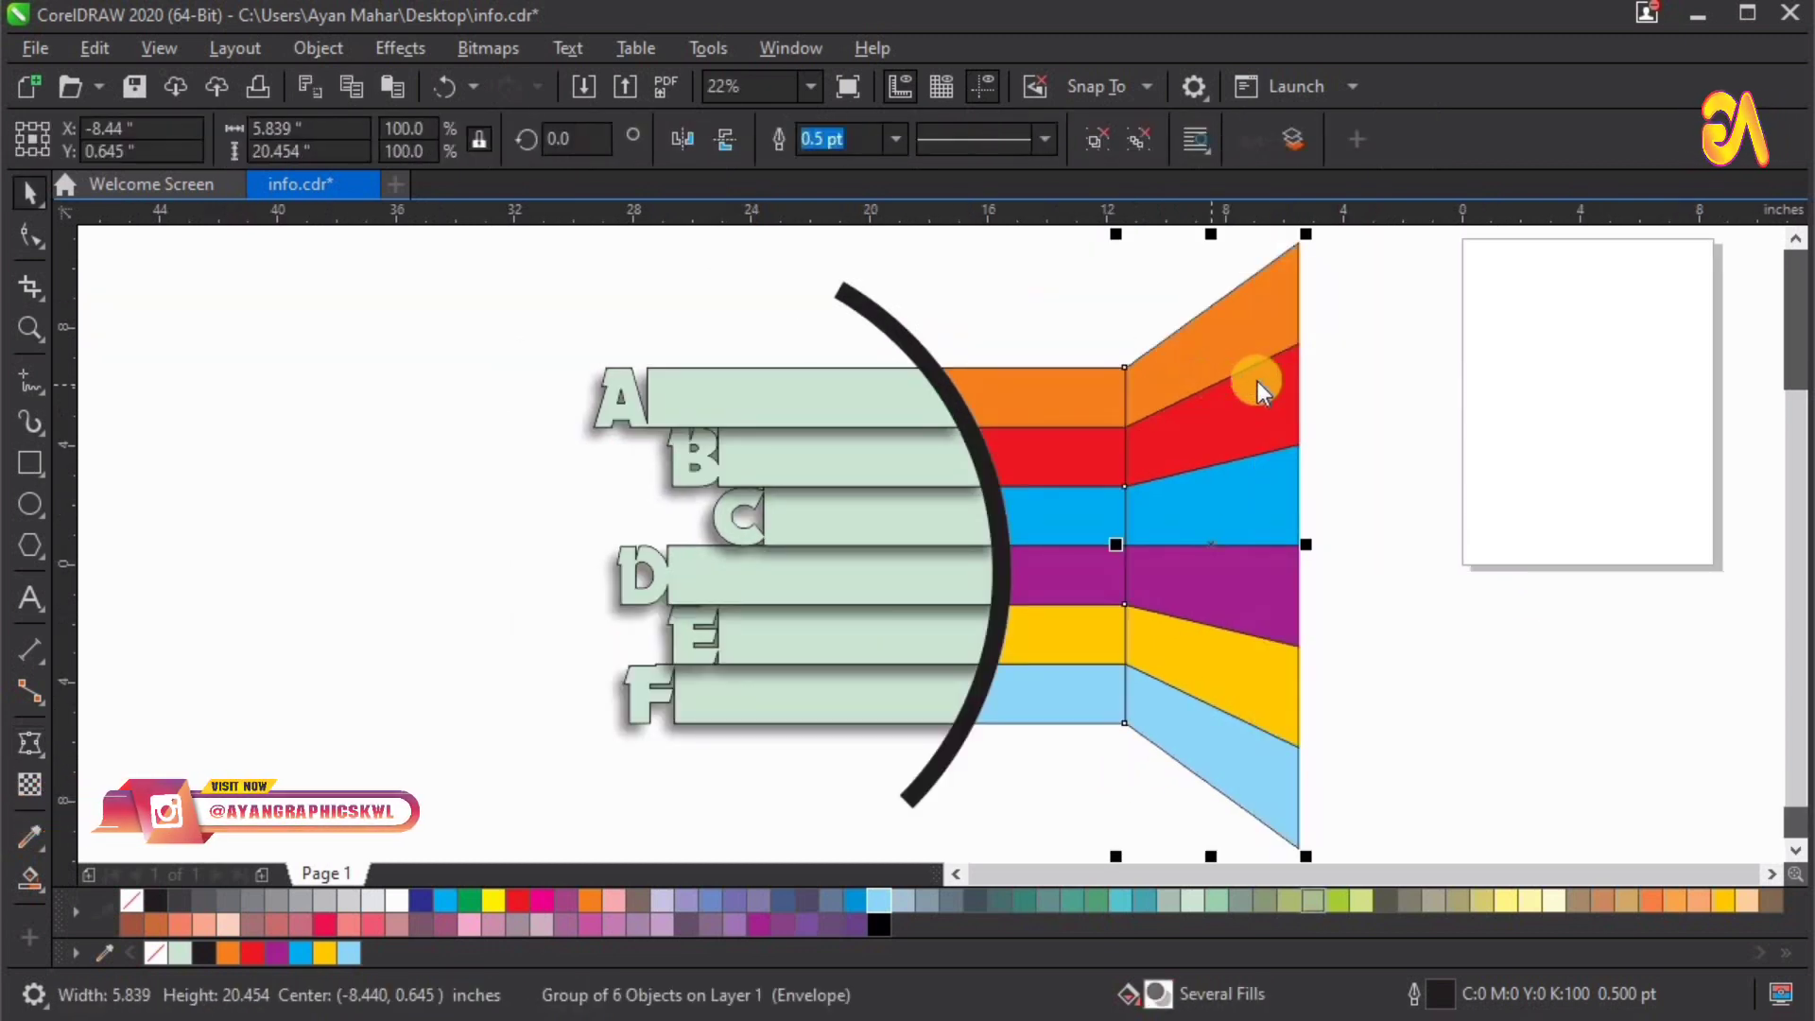
pyautogui.rightClick(1257, 382)
pyautogui.click(1047, 404)
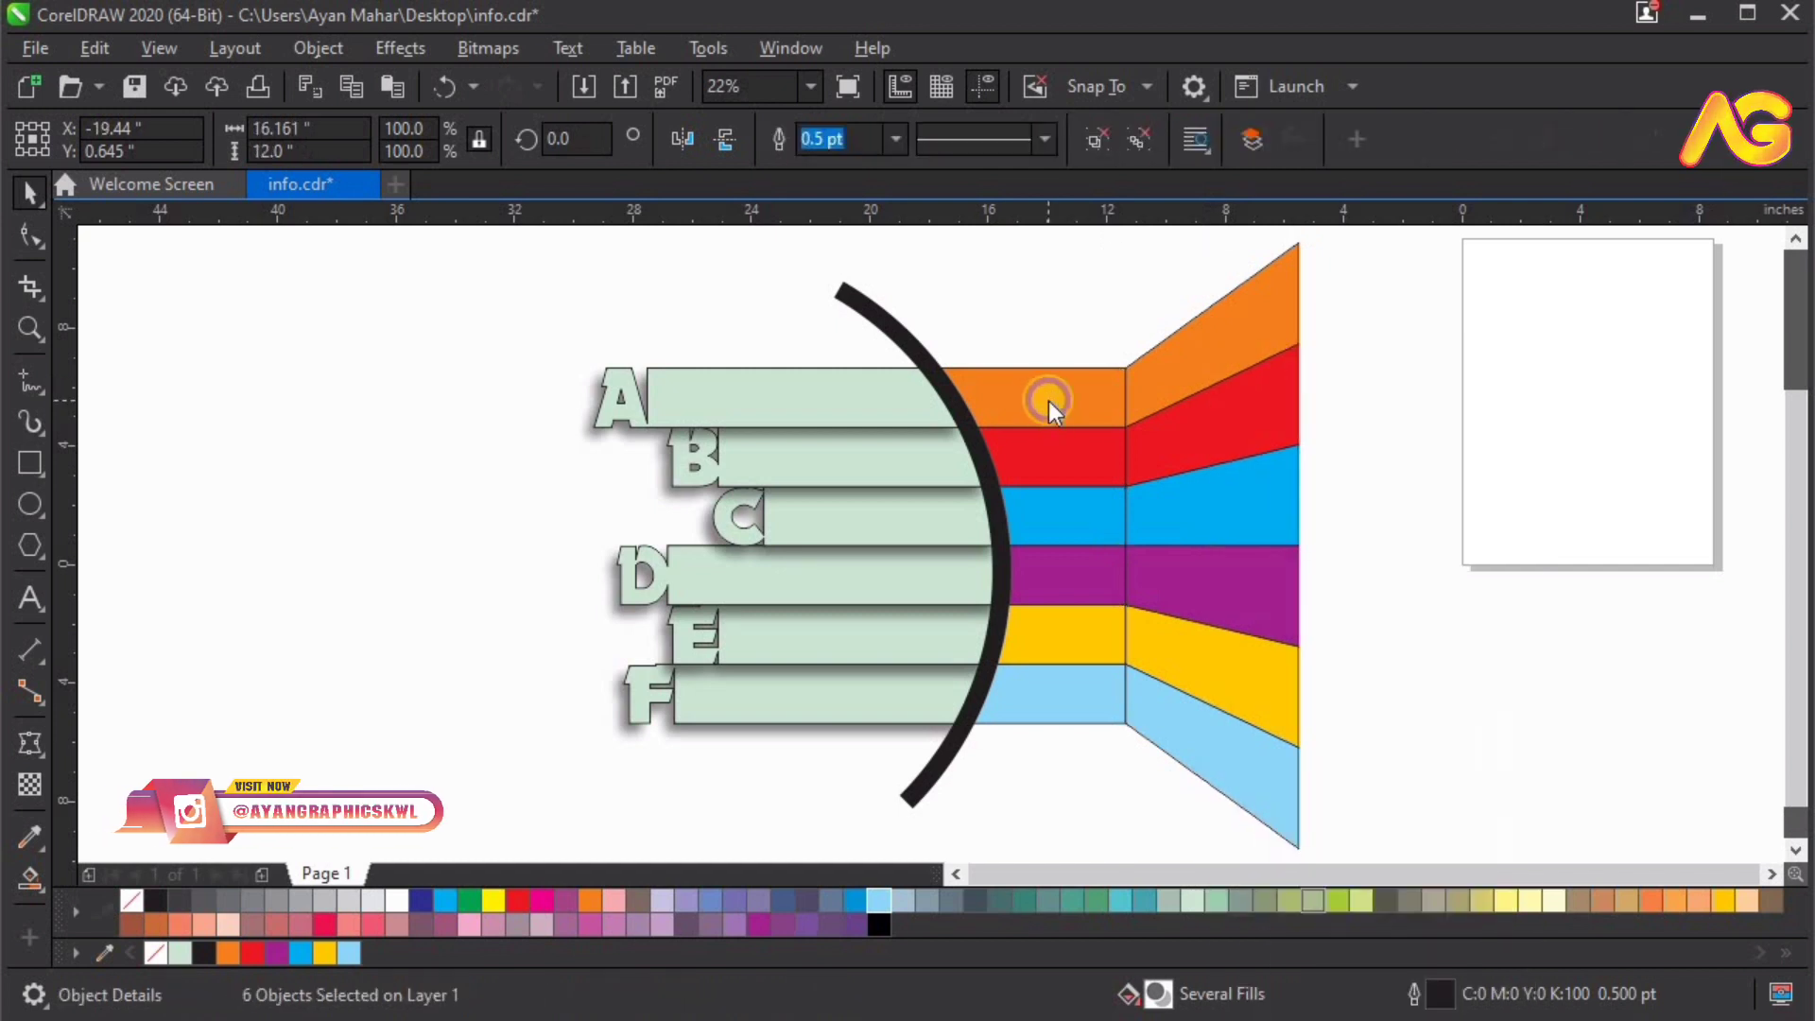
pyautogui.rightClick(1048, 405)
pyautogui.click(1316, 397)
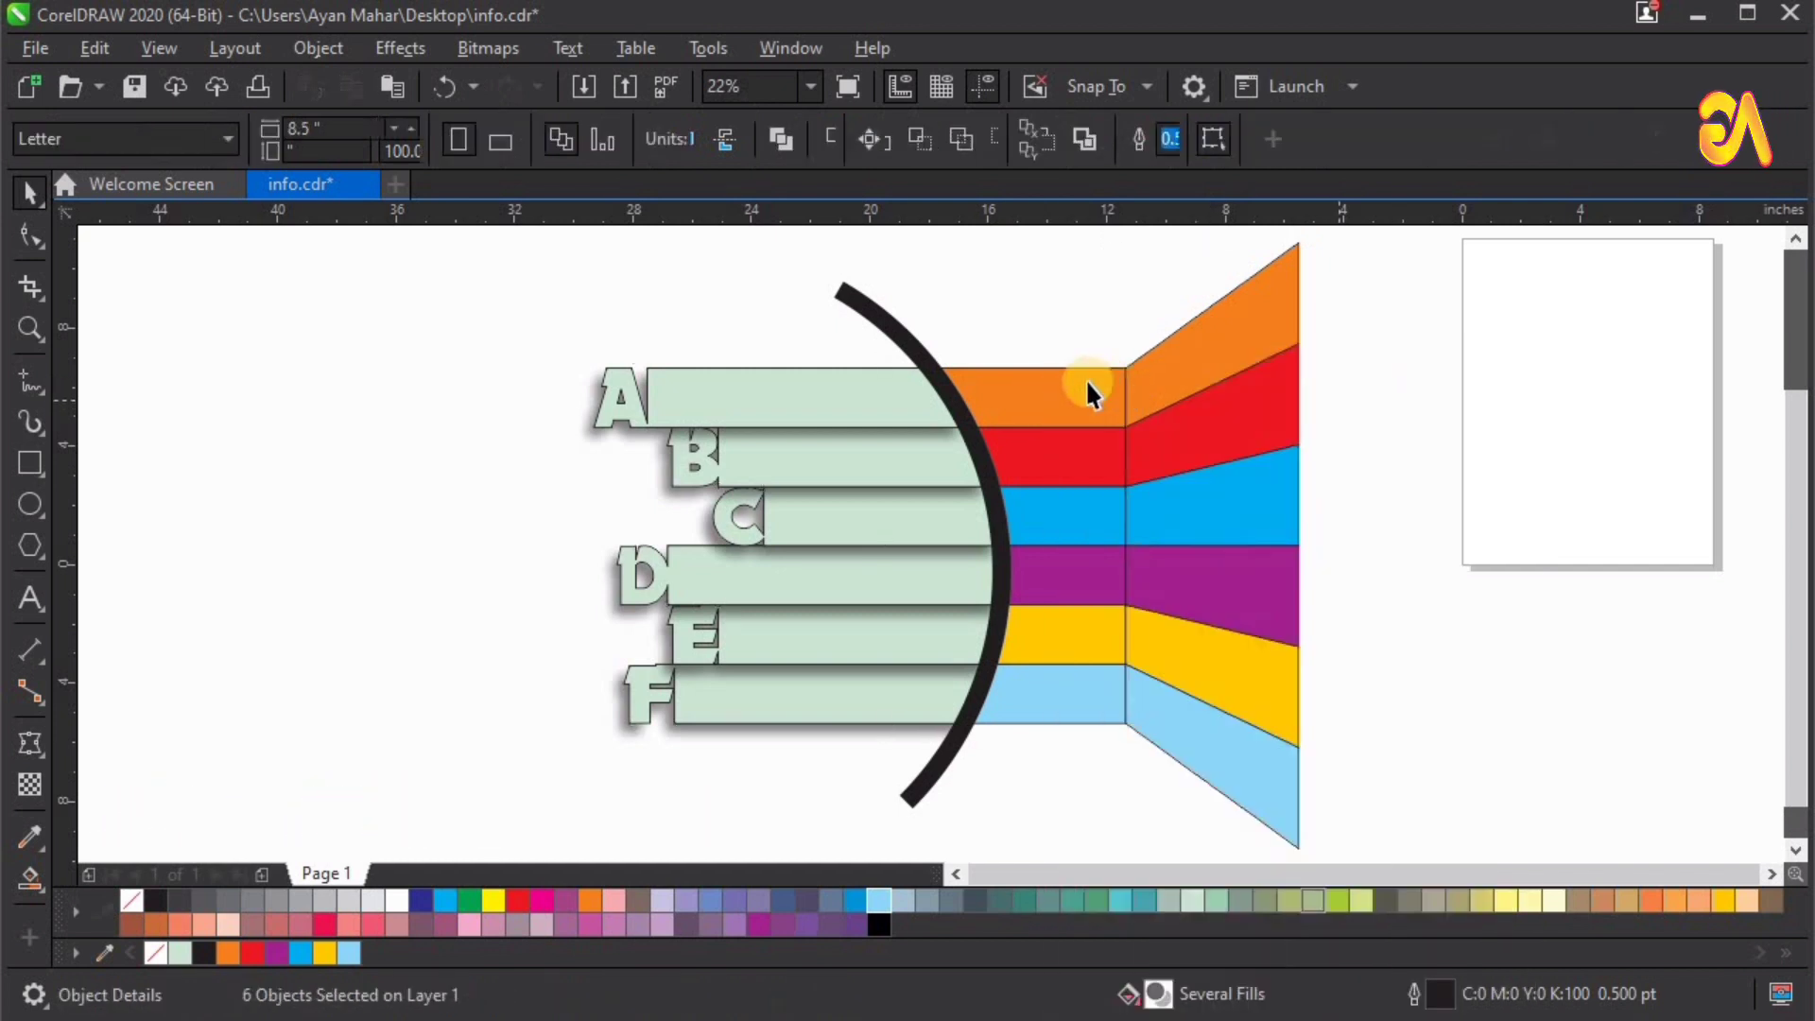
# Step: Weld the straight orange piece and the flared orange piece into one shape
pyautogui.press('Escape')
pyautogui.click(1175, 372)
pyautogui.keyDown('shift'); pyautogui.click(1201, 300); pyautogui.keyUp('shift')
pyautogui.moveTo(1200, 301); pyautogui.dragTo(899, 219)
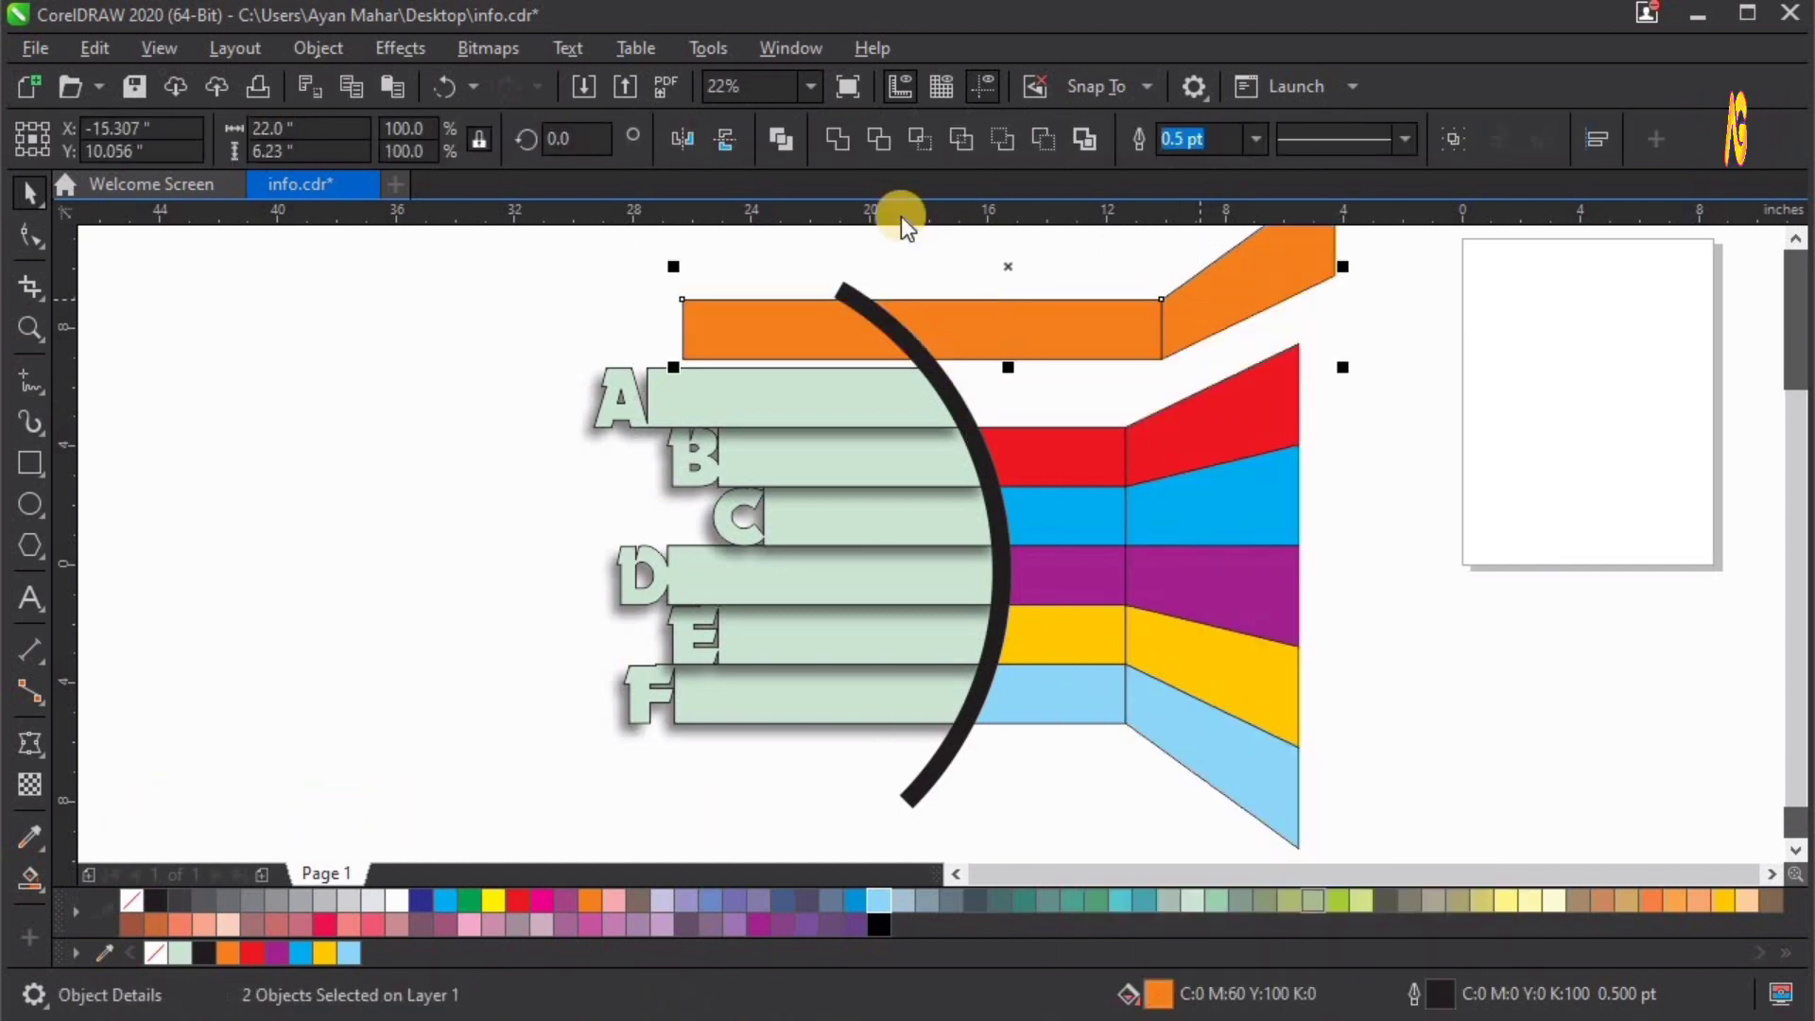
pyautogui.hotkey('ctrl', 'z')
pyautogui.click(843, 138)
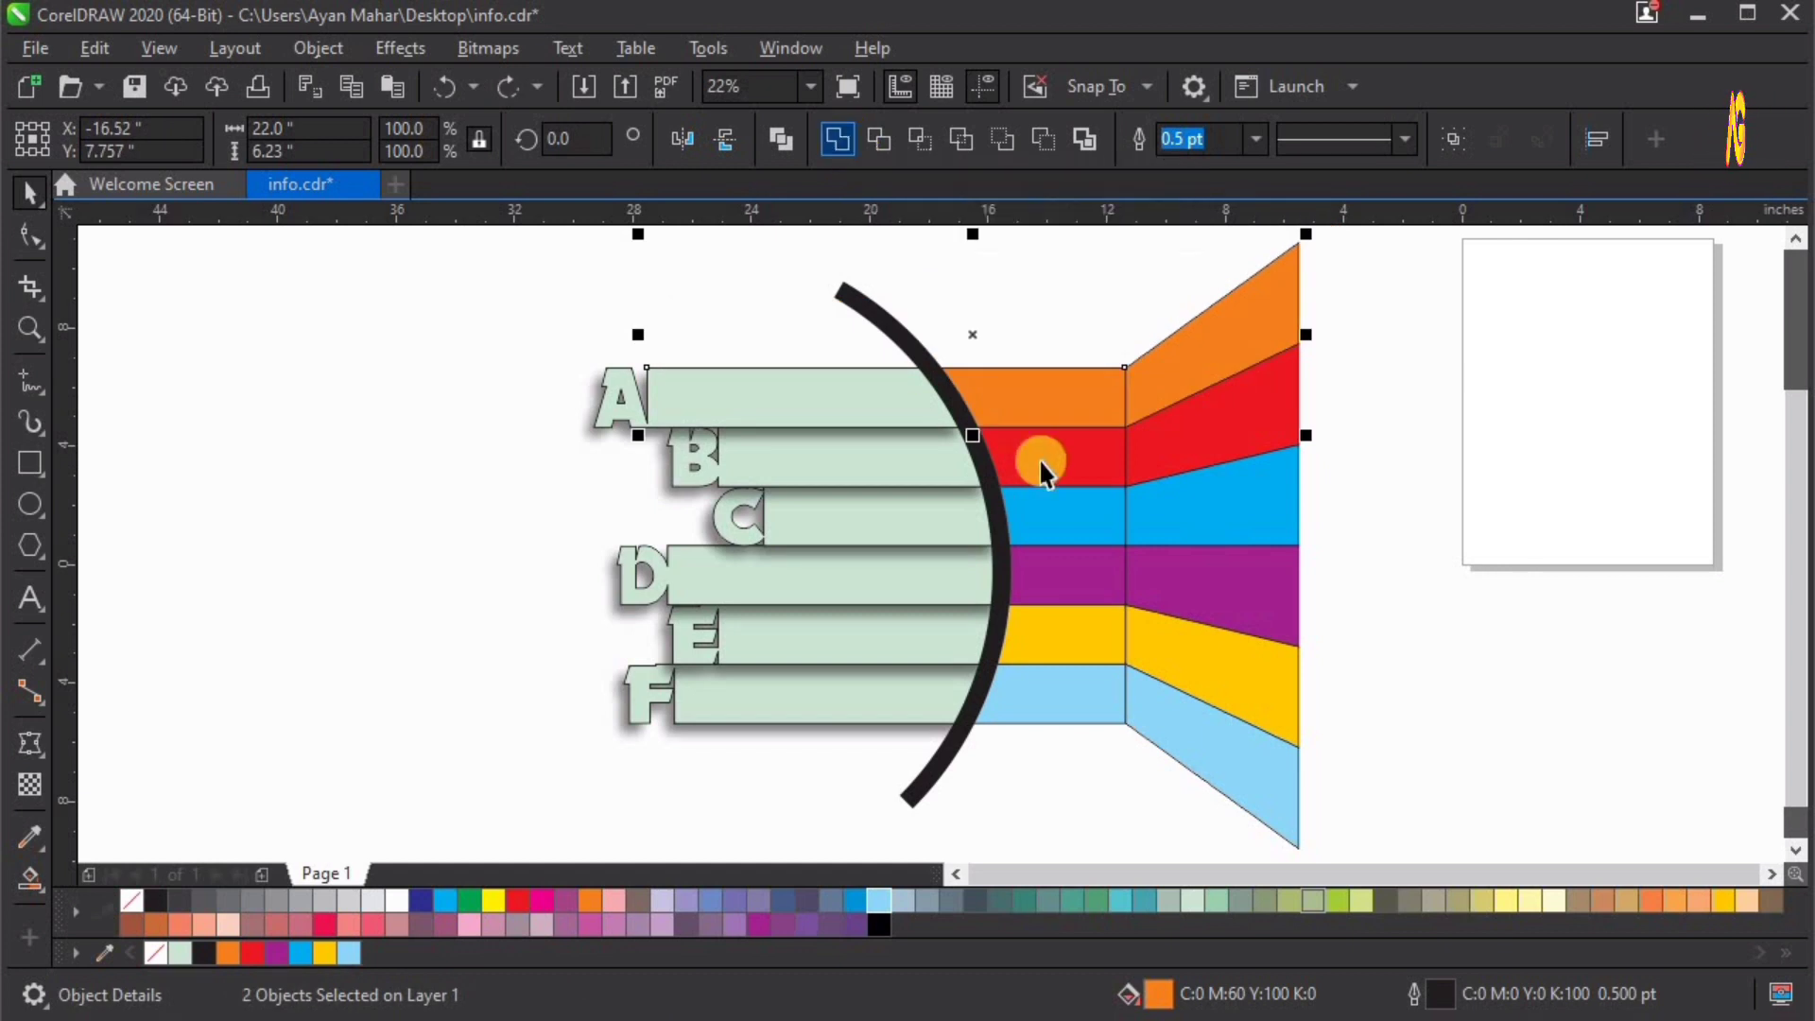
# Step: Weld the matching straight and flared pieces of the red, cyan, purple, yellow and light blue bars
pyautogui.click(1040, 458)
pyautogui.keyDown('shift'); pyautogui.click(1207, 442); pyautogui.keyUp('shift')
pyautogui.click(838, 138)
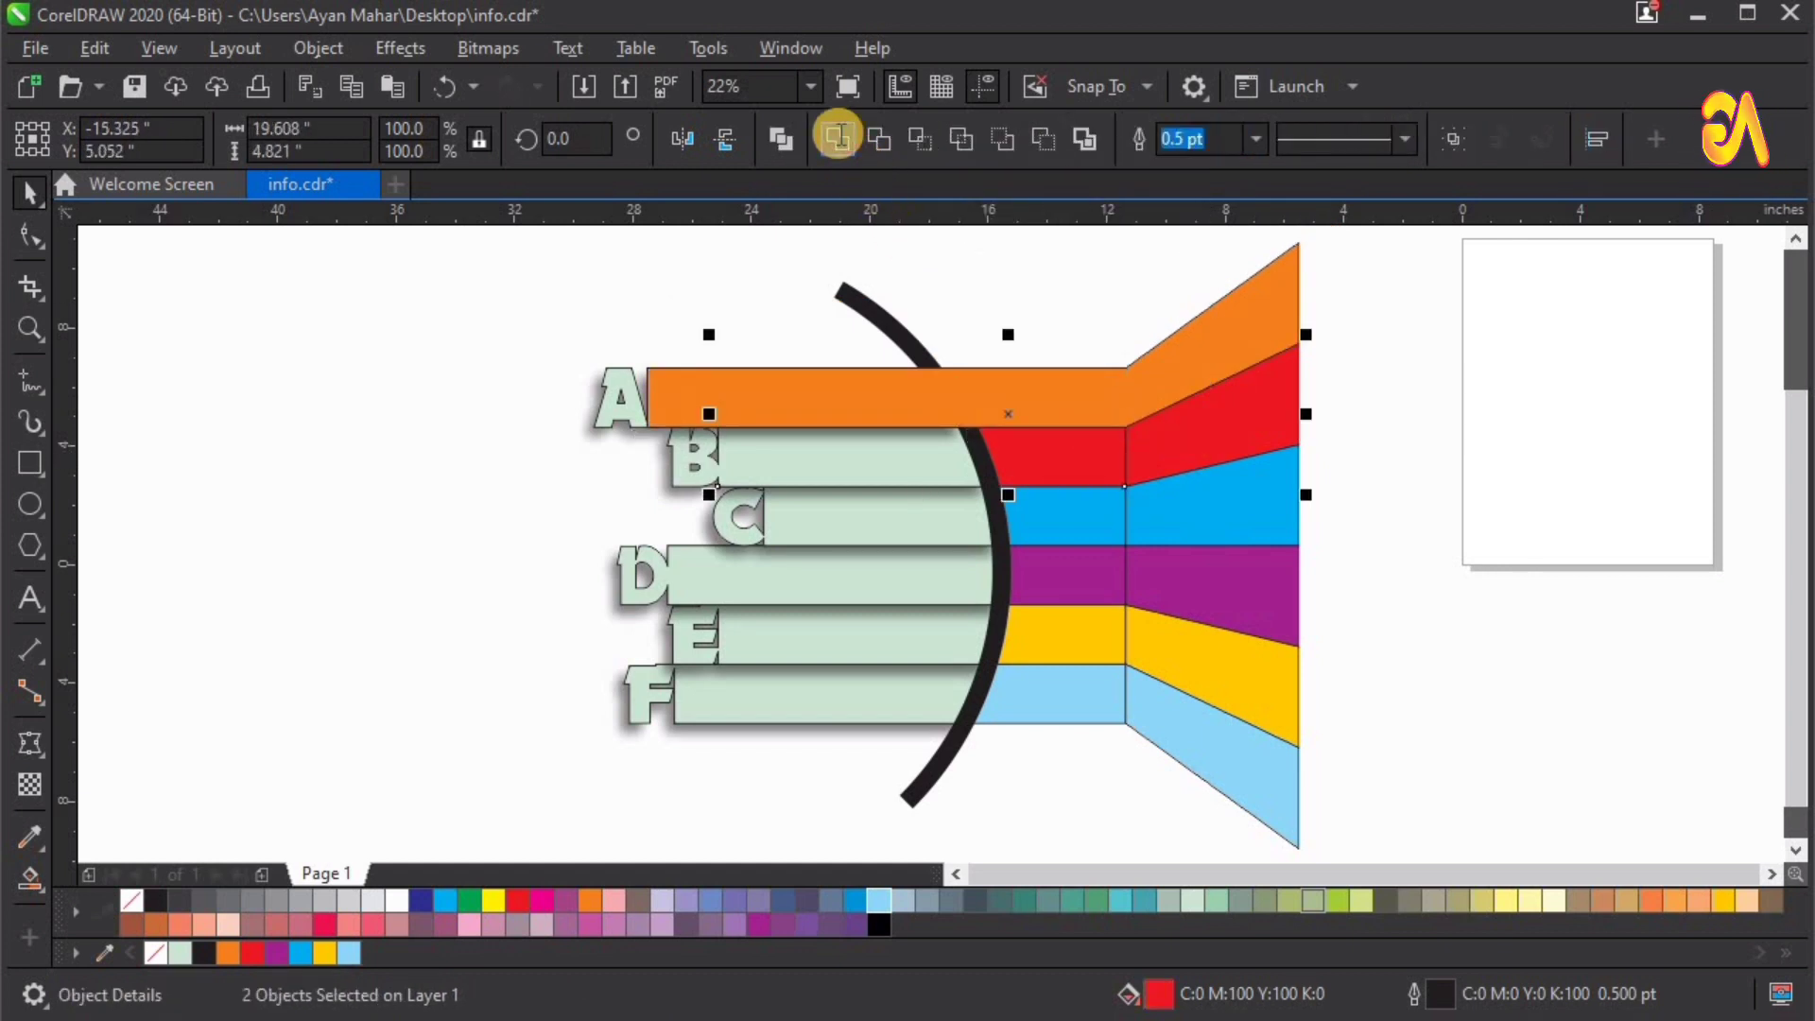
# Step: Send the six welded coloured bars to the back, and save the document
pyautogui.hotkey('shift', 'pagedown')
pyautogui.click(1221, 507)
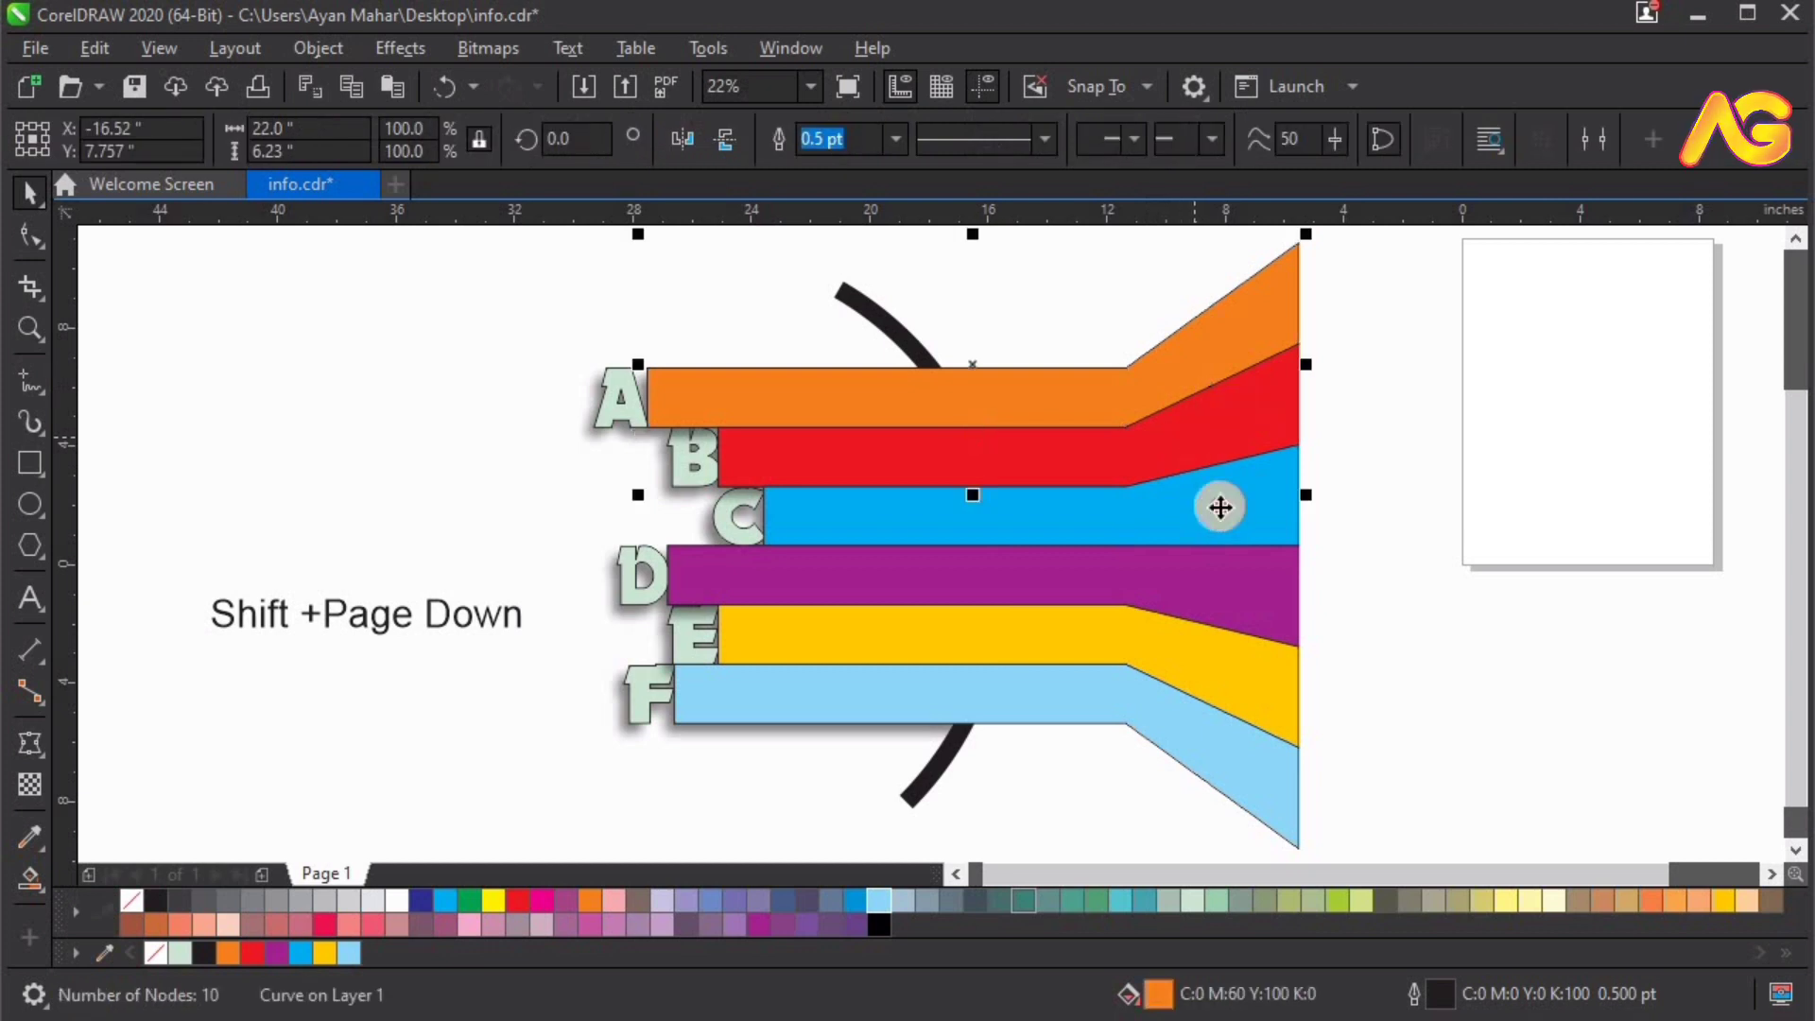
pyautogui.keyDown('shift'); pyautogui.click(1234, 588); pyautogui.keyUp('shift')
pyautogui.keyDown('shift'); pyautogui.click(1246, 672); pyautogui.keyUp('shift')
pyautogui.keyDown('shift'); pyautogui.click(1246, 763); pyautogui.keyUp('shift')
pyautogui.keyDown('shift'); pyautogui.click(1249, 751); pyautogui.keyUp('shift')
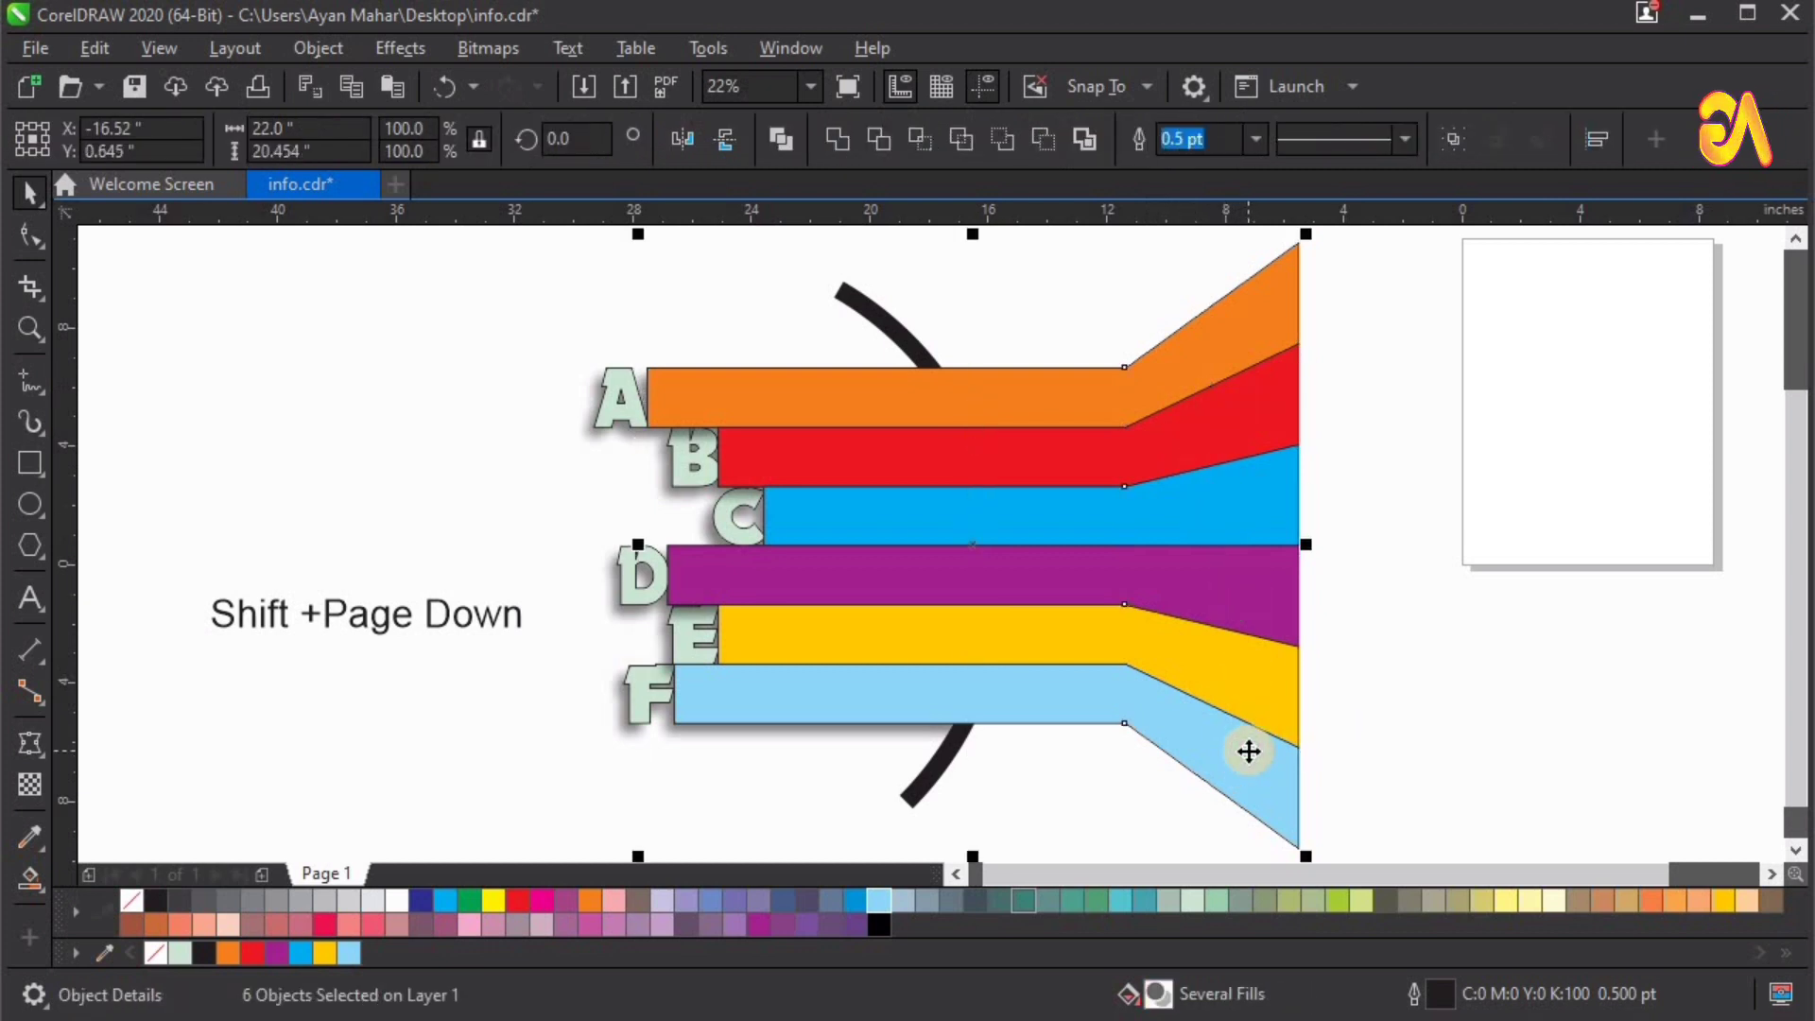
pyautogui.hotkey('shift', 'pagedown')
pyautogui.click(227, 603)
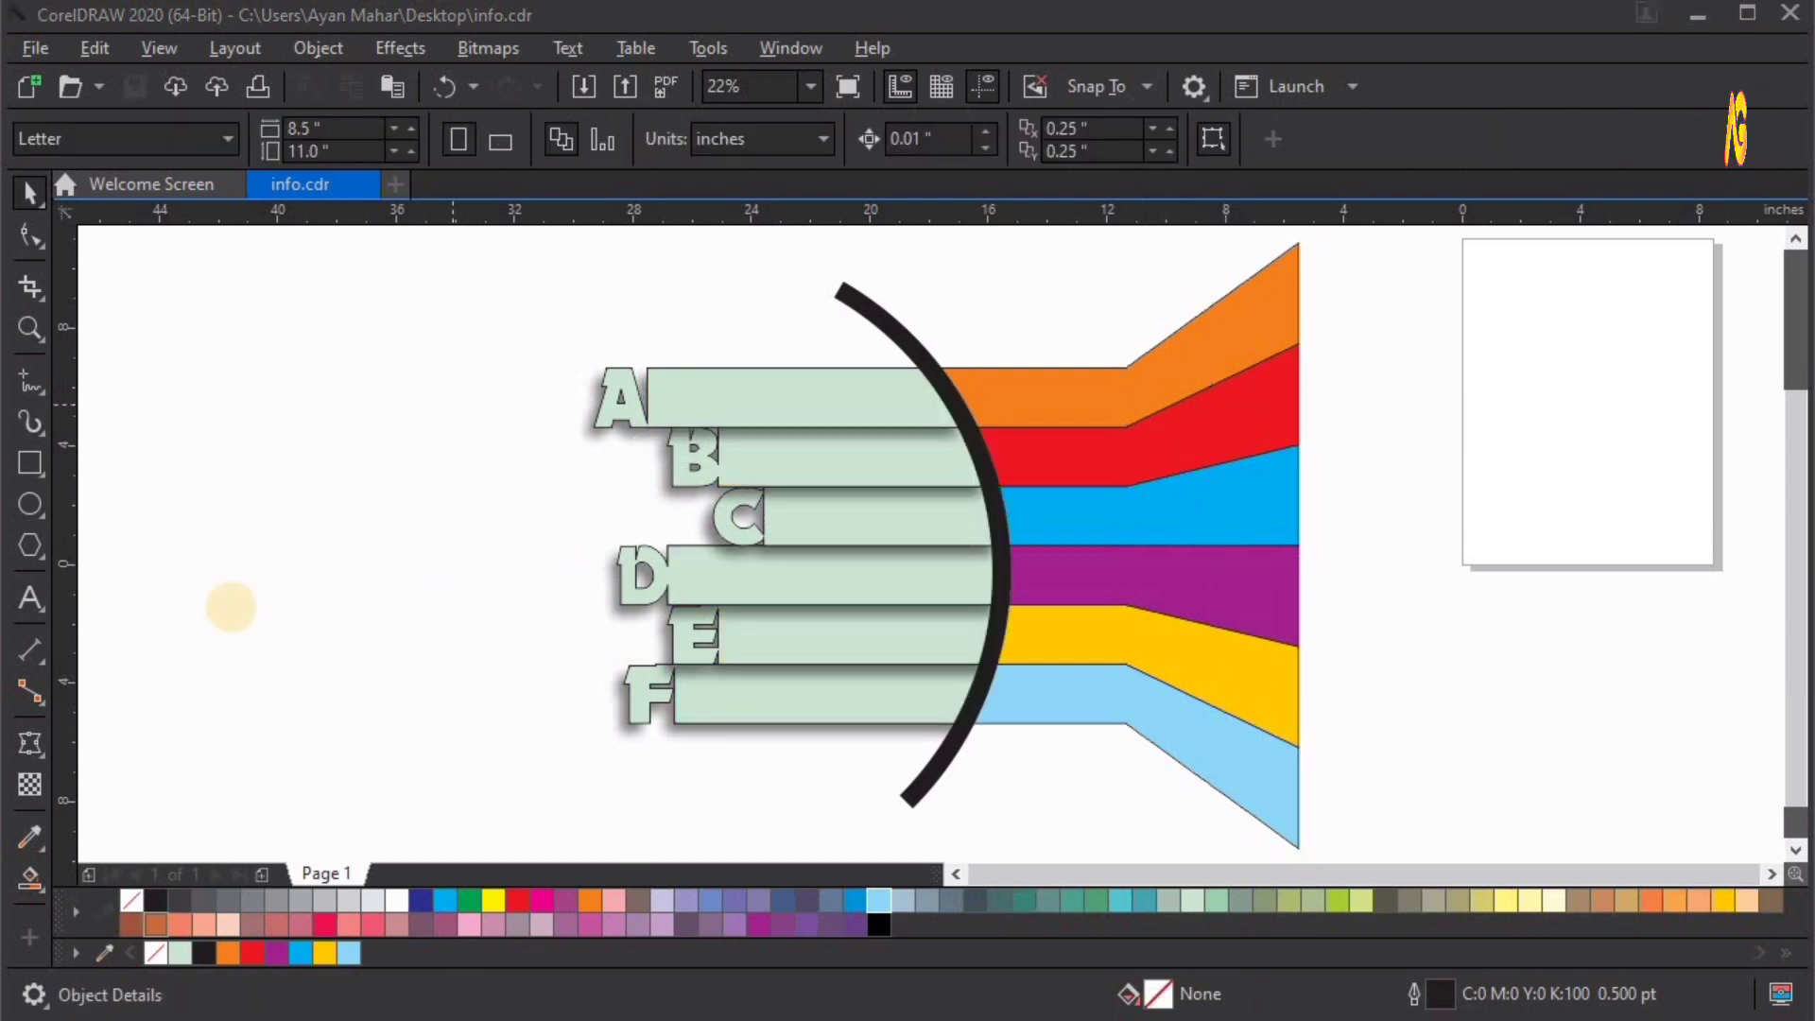
pyautogui.hotkey('ctrl', 's')
# Step: Draw a 12-inch-tall rectangle at the fold of the coloured bars and widen it towards the arc to about 8.22 inches
pyautogui.click(24, 466)
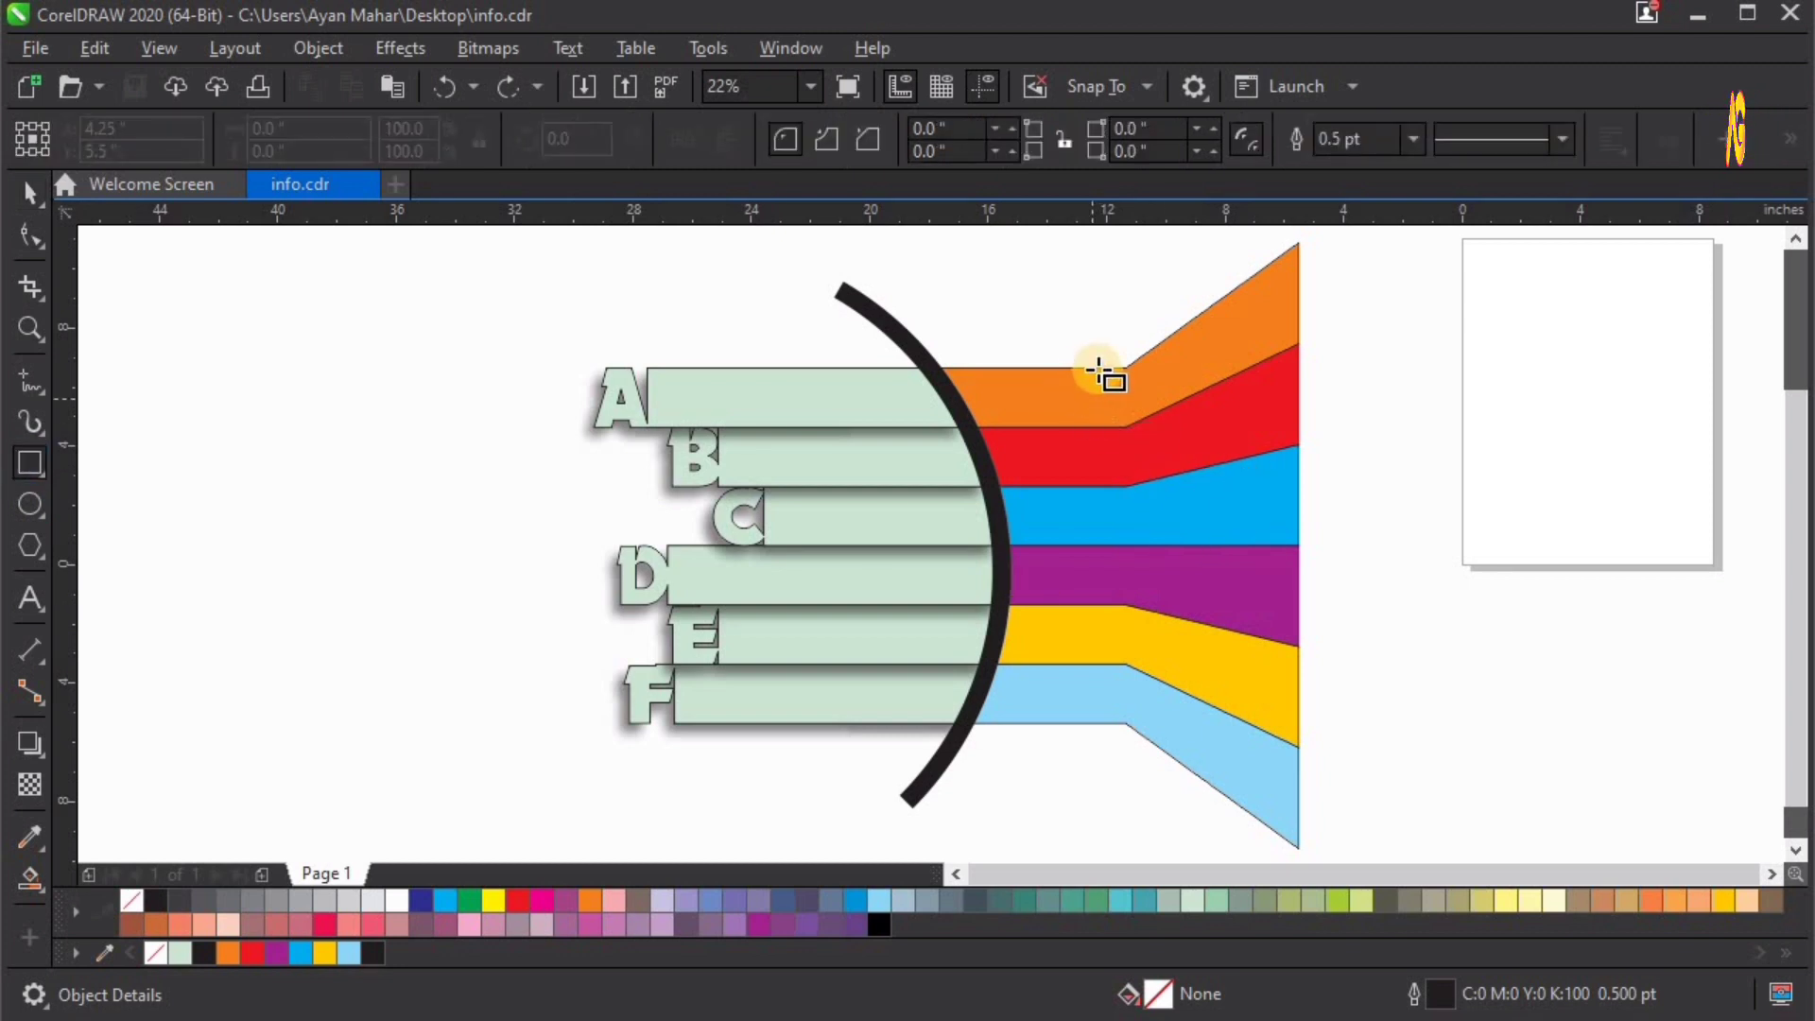
pyautogui.moveTo(1123, 368); pyautogui.dragTo(1125, 722)
pyautogui.click(1193, 624)
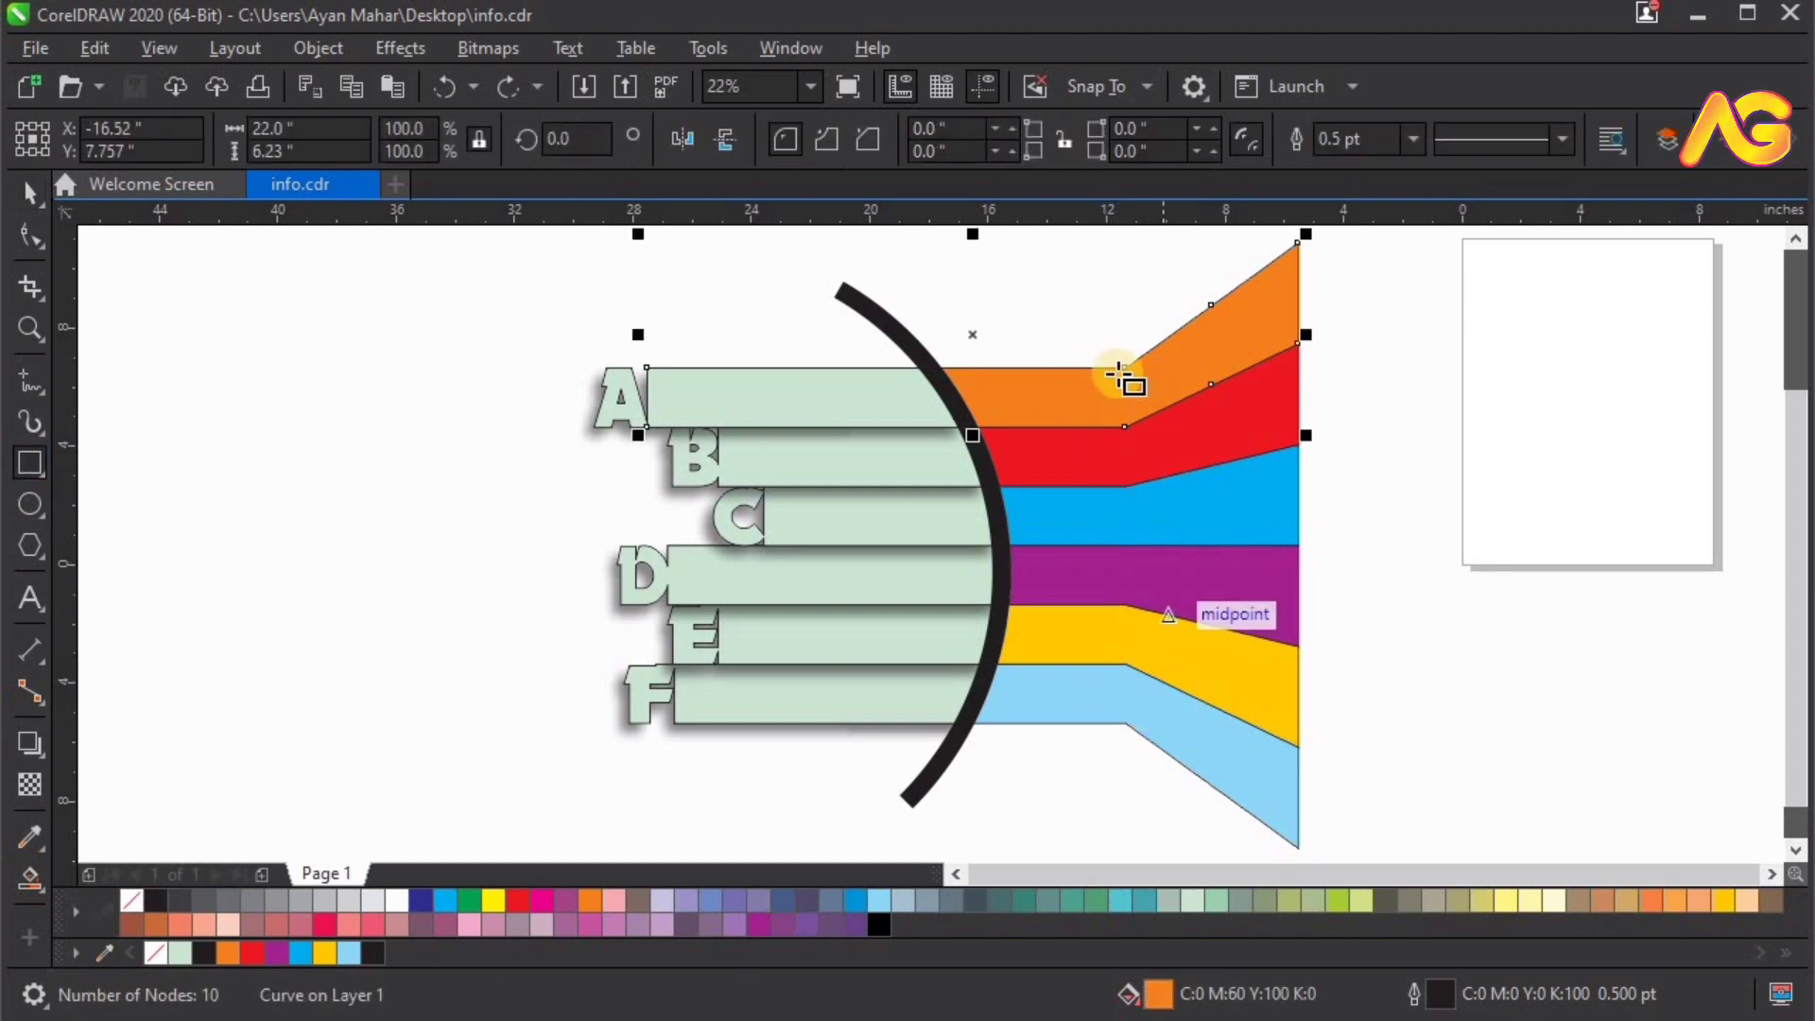
pyautogui.moveTo(1117, 369); pyautogui.dragTo(1142, 723)
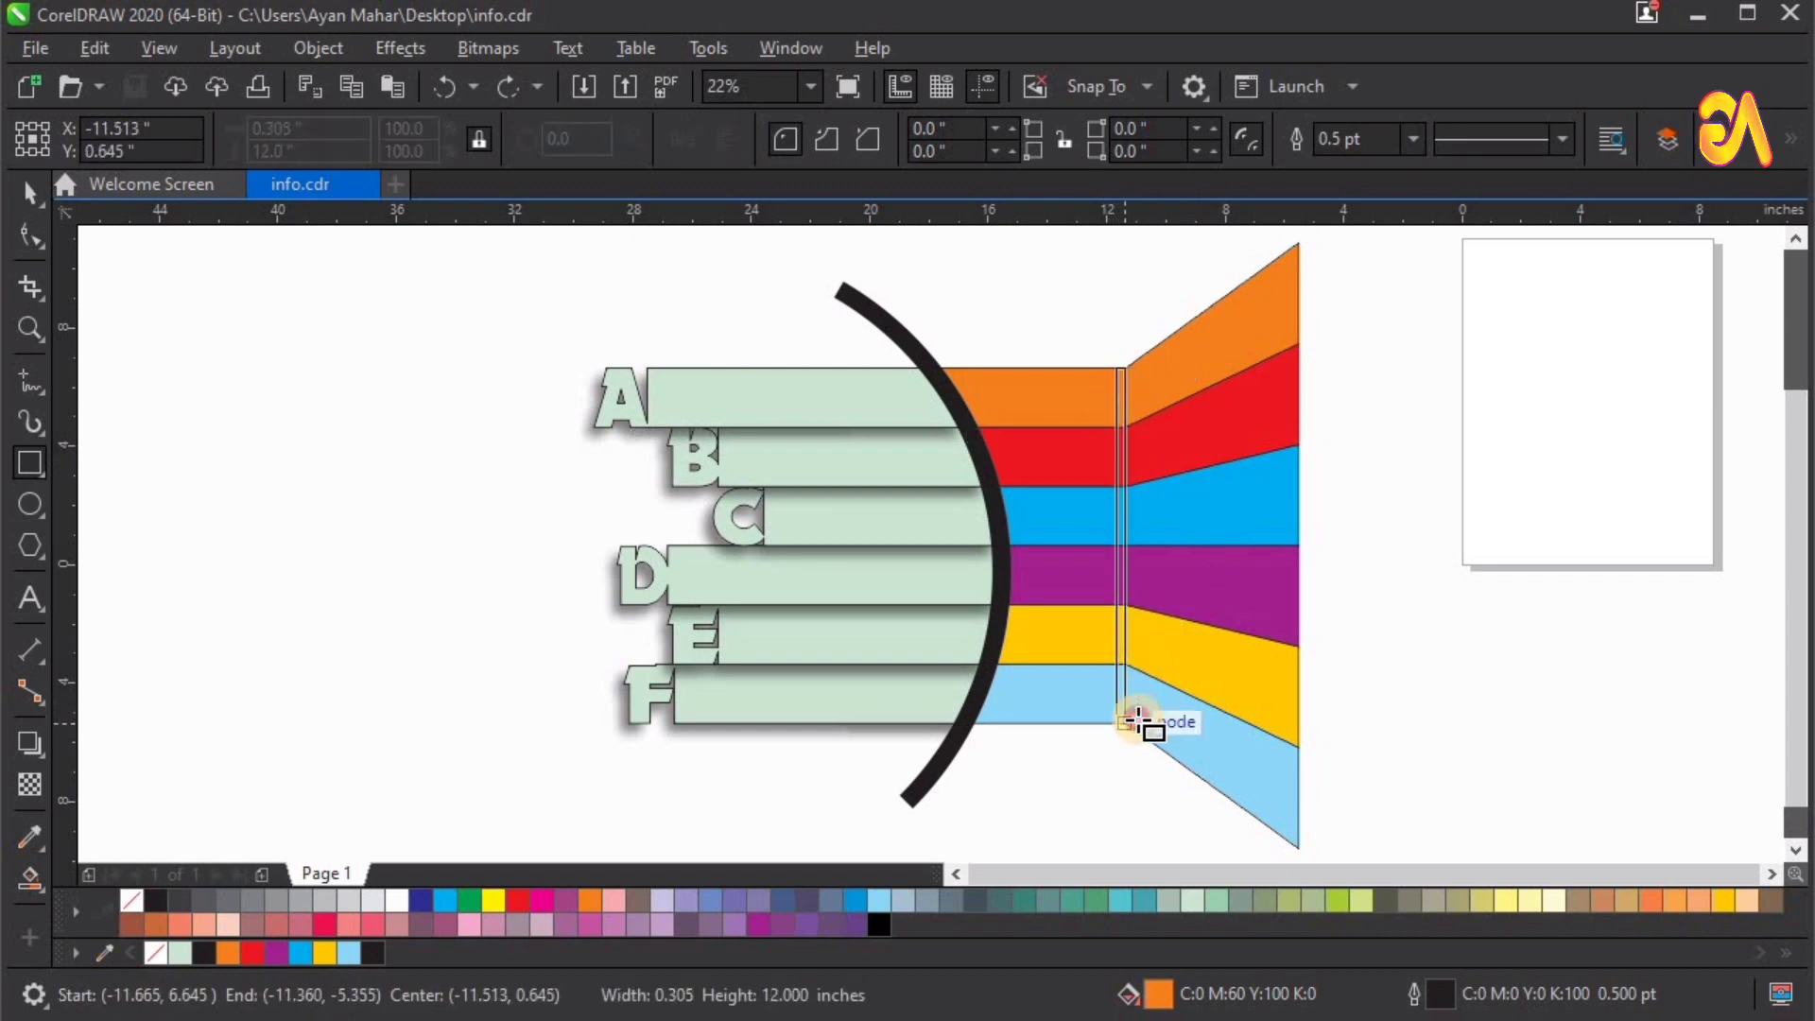
pyautogui.moveTo(1108, 545); pyautogui.dragTo(873, 545)
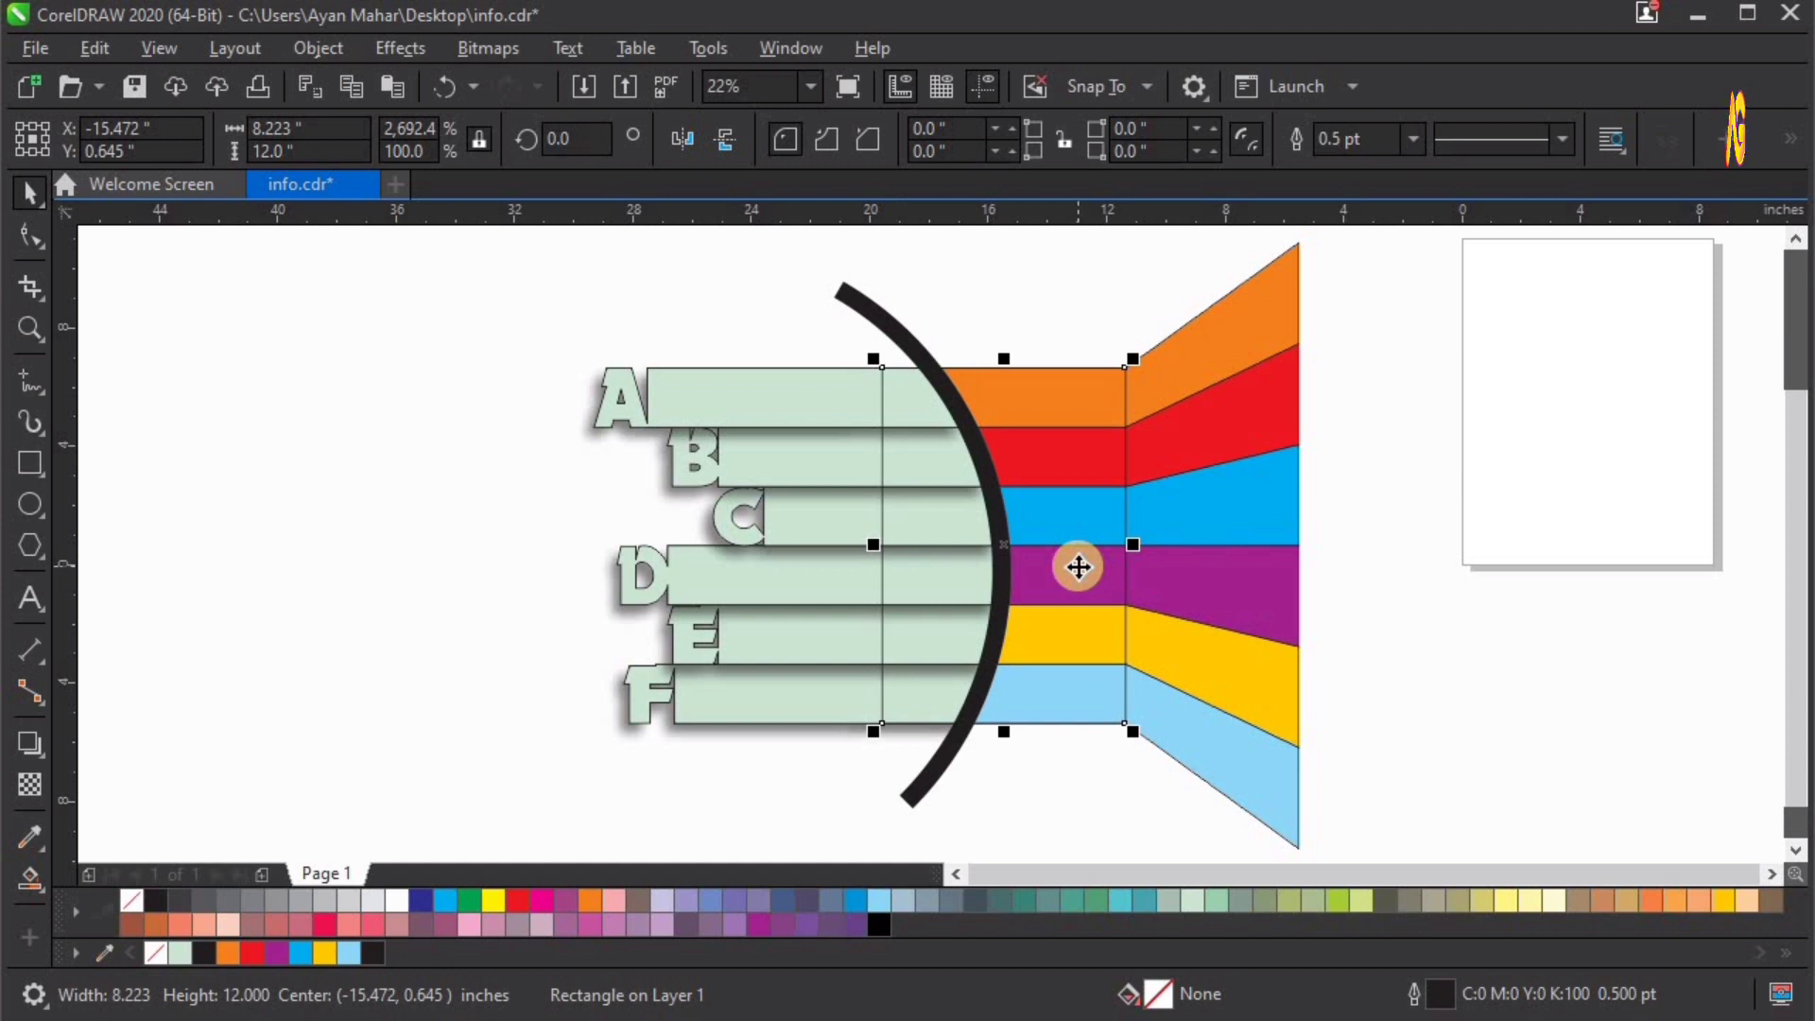
pyautogui.moveTo(1079, 568); pyautogui.dragTo(1078, 567)
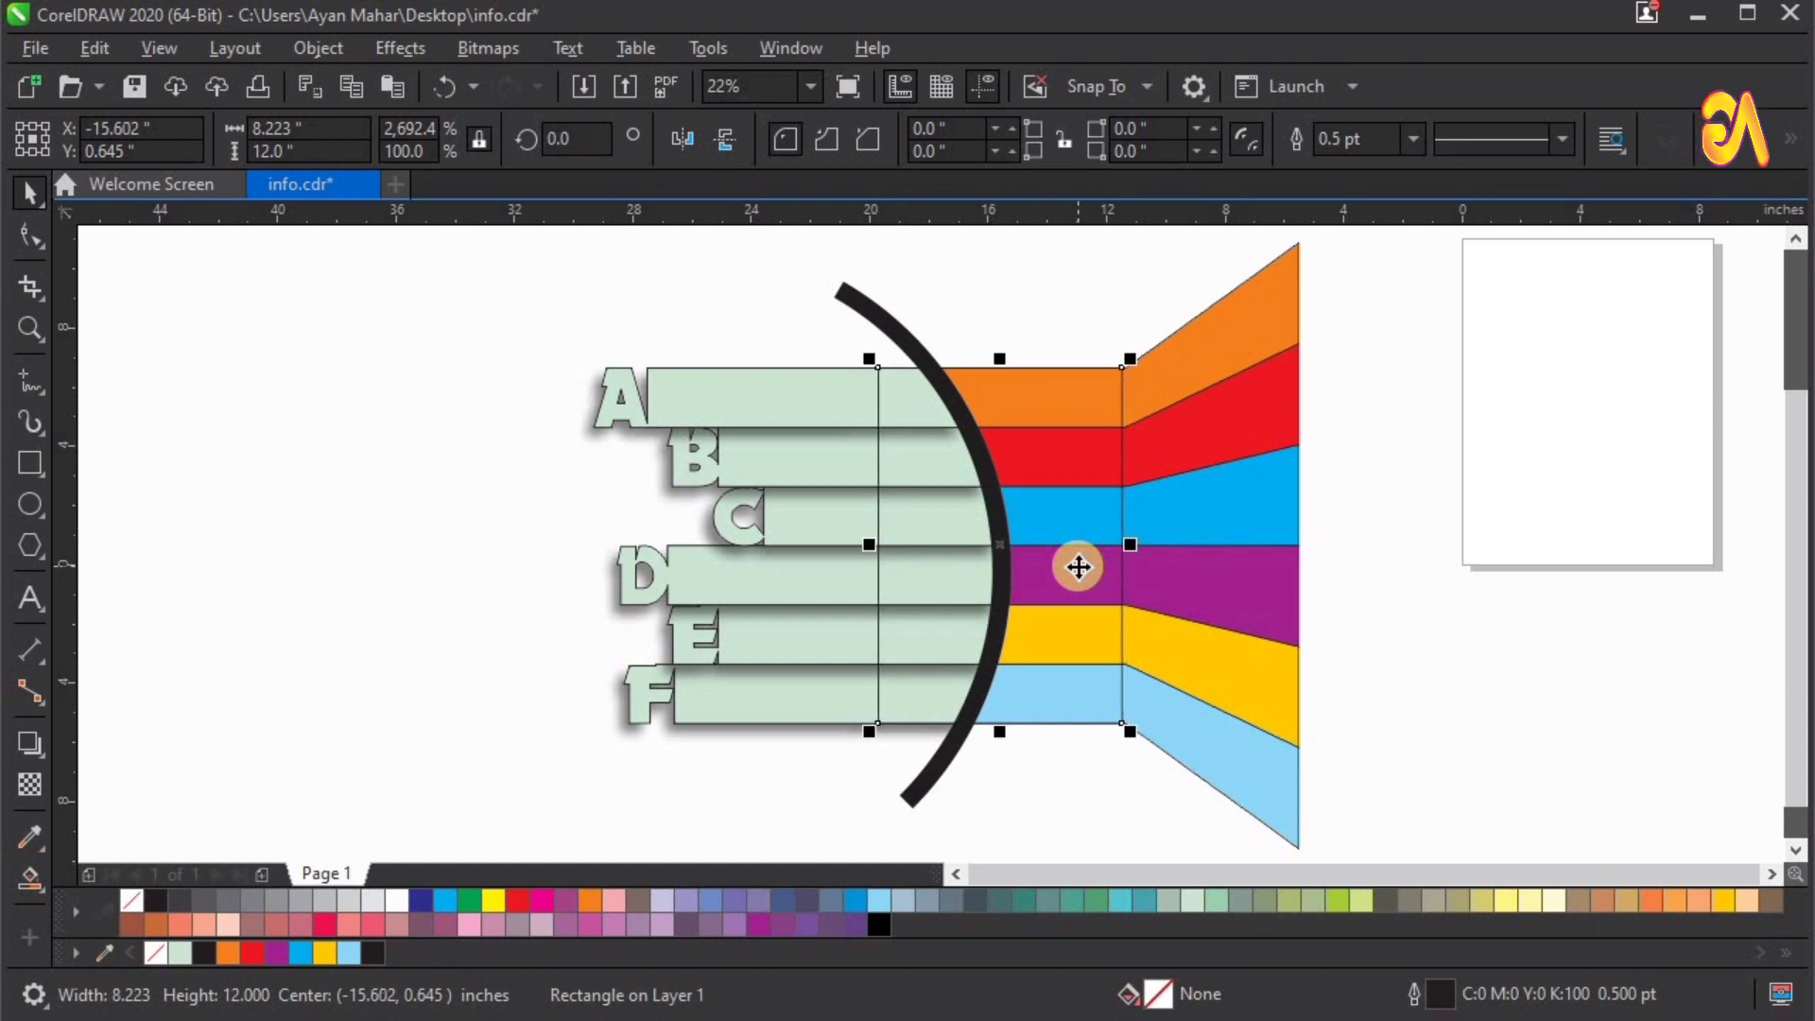
pyautogui.hotkey('ctrl', 'z')
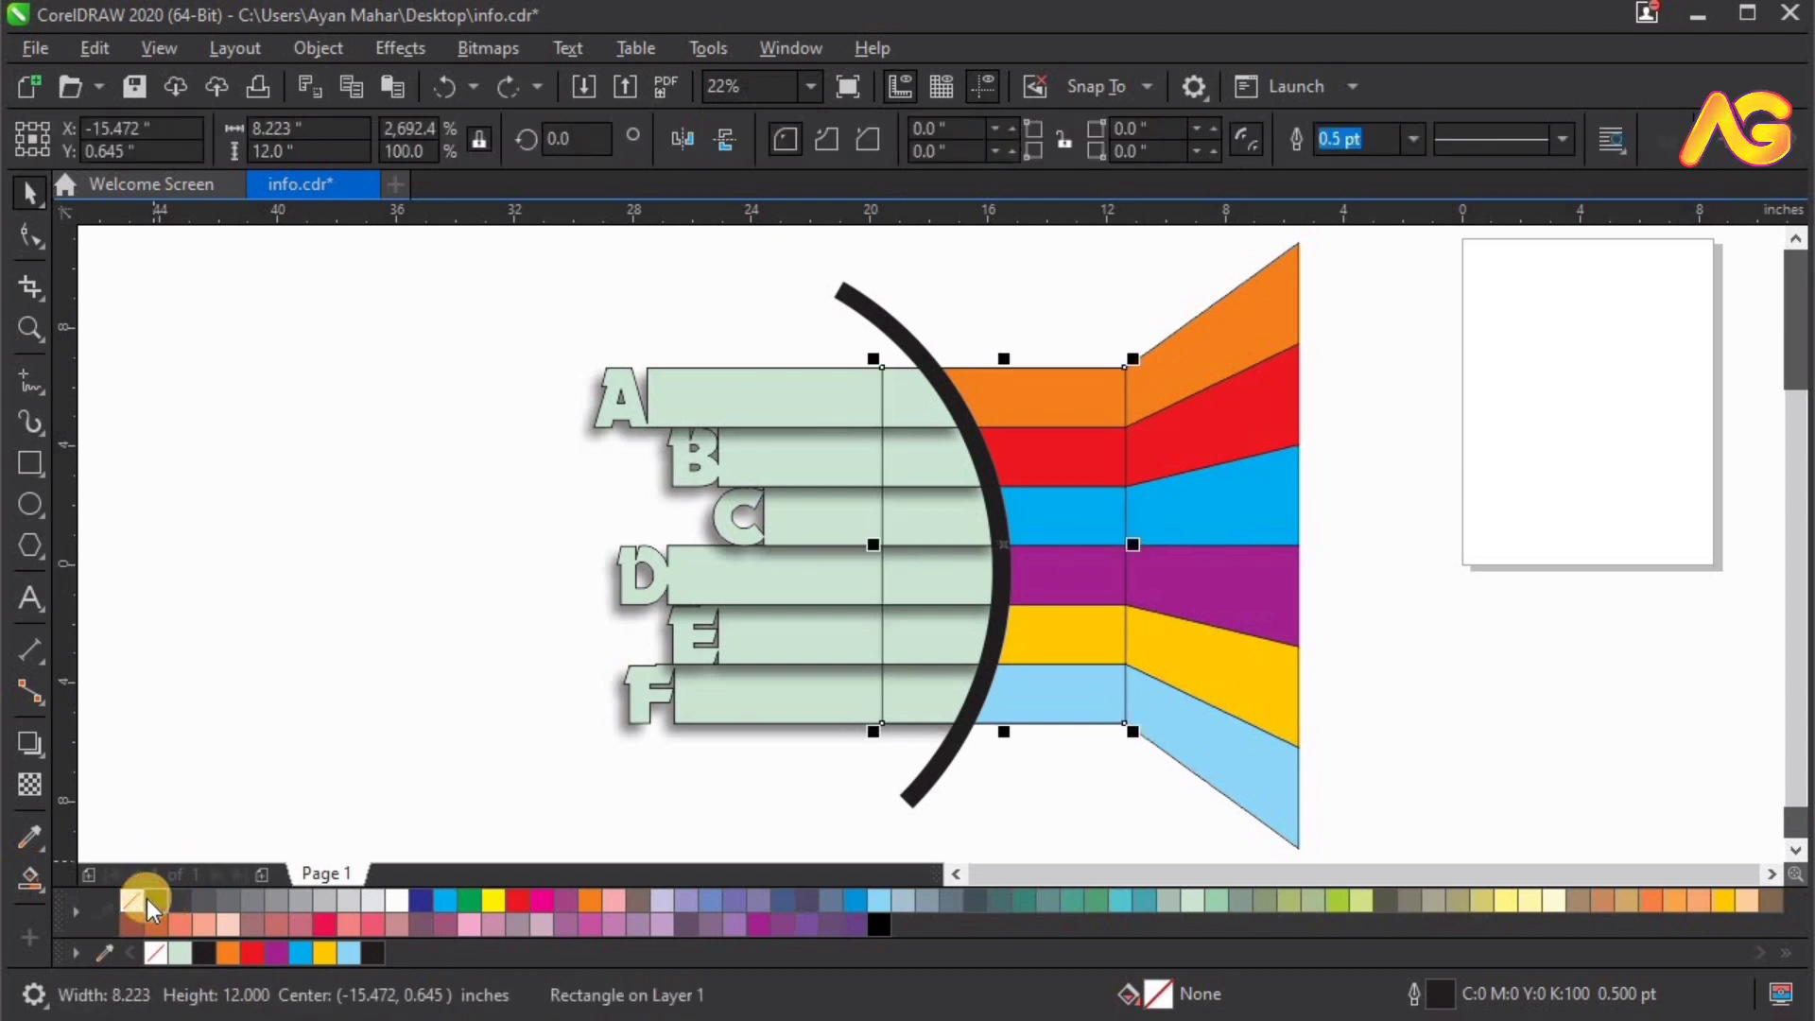
# Step: Fill the rectangle with black without an outline, and apply a linear transparency that fades from the fold towards the letters
pyautogui.click(146, 898)
pyautogui.rightClick(138, 899)
pyautogui.click(31, 785)
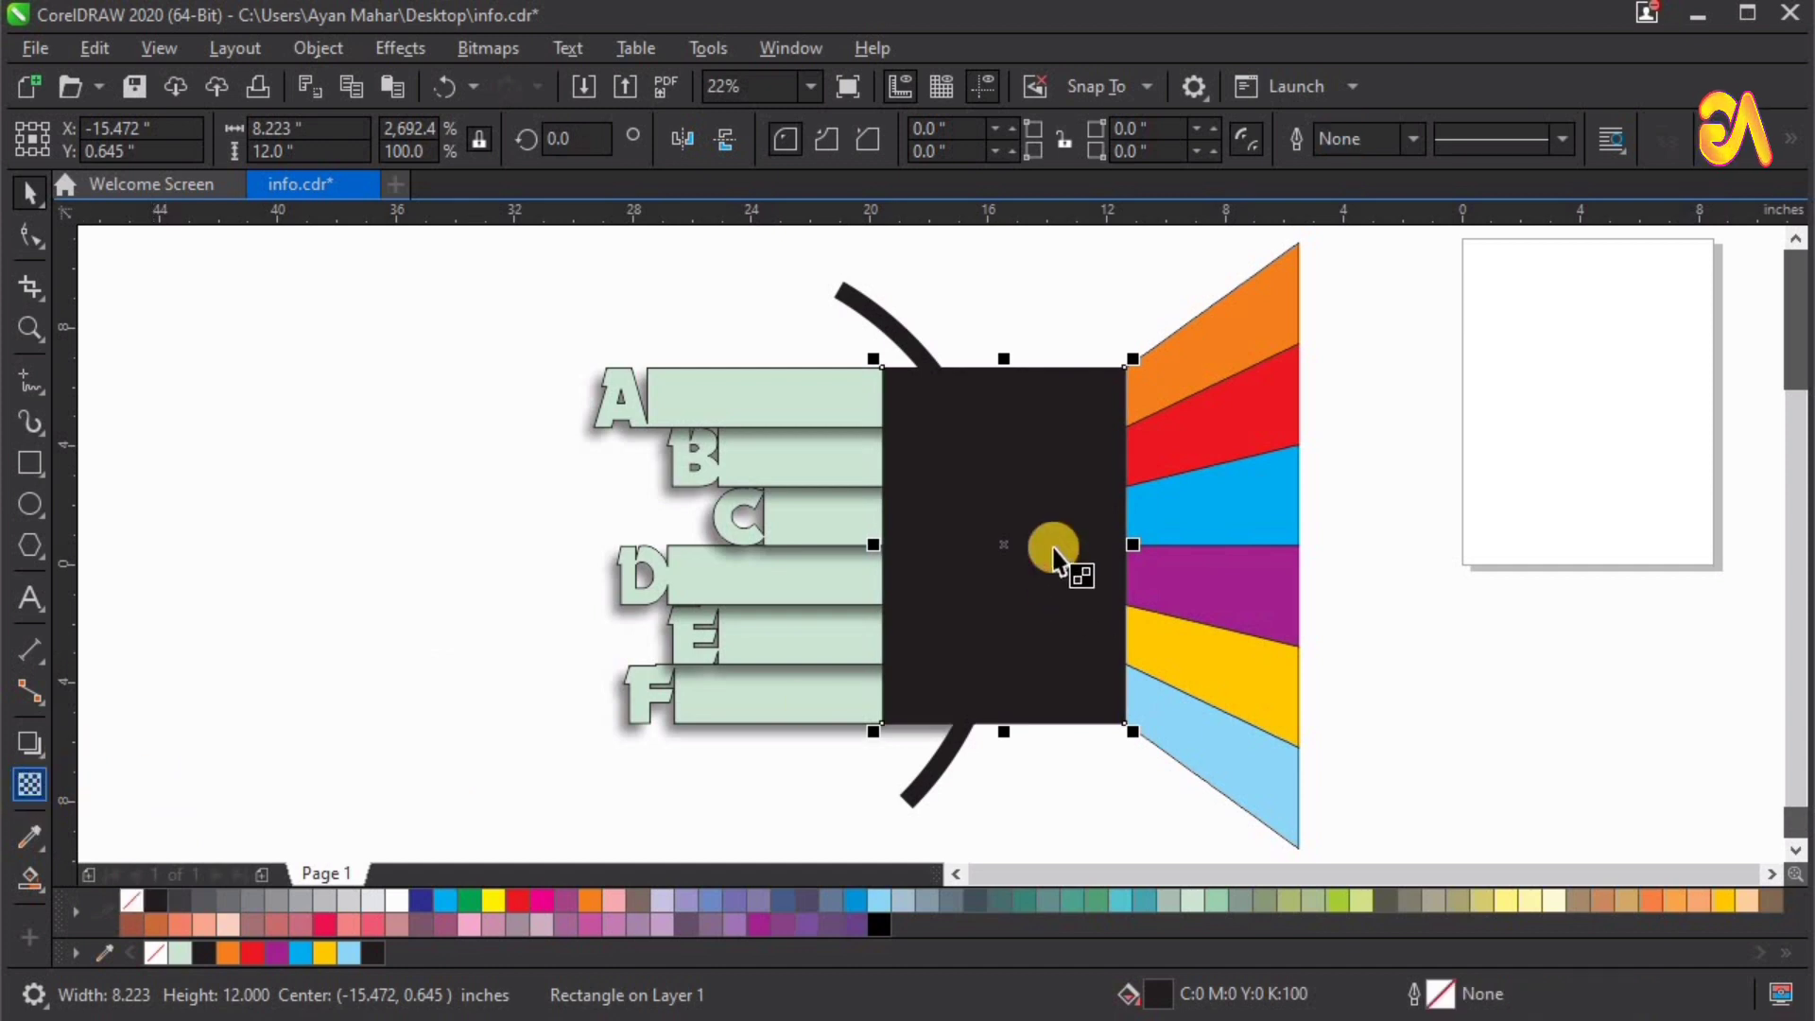
pyautogui.moveTo(922, 544)
pyautogui.mouseDown()
pyautogui.moveTo(1200, 570)
pyautogui.moveTo(896, 565)
pyautogui.mouseUp()
pyautogui.hotkey('ctrl', 'z')
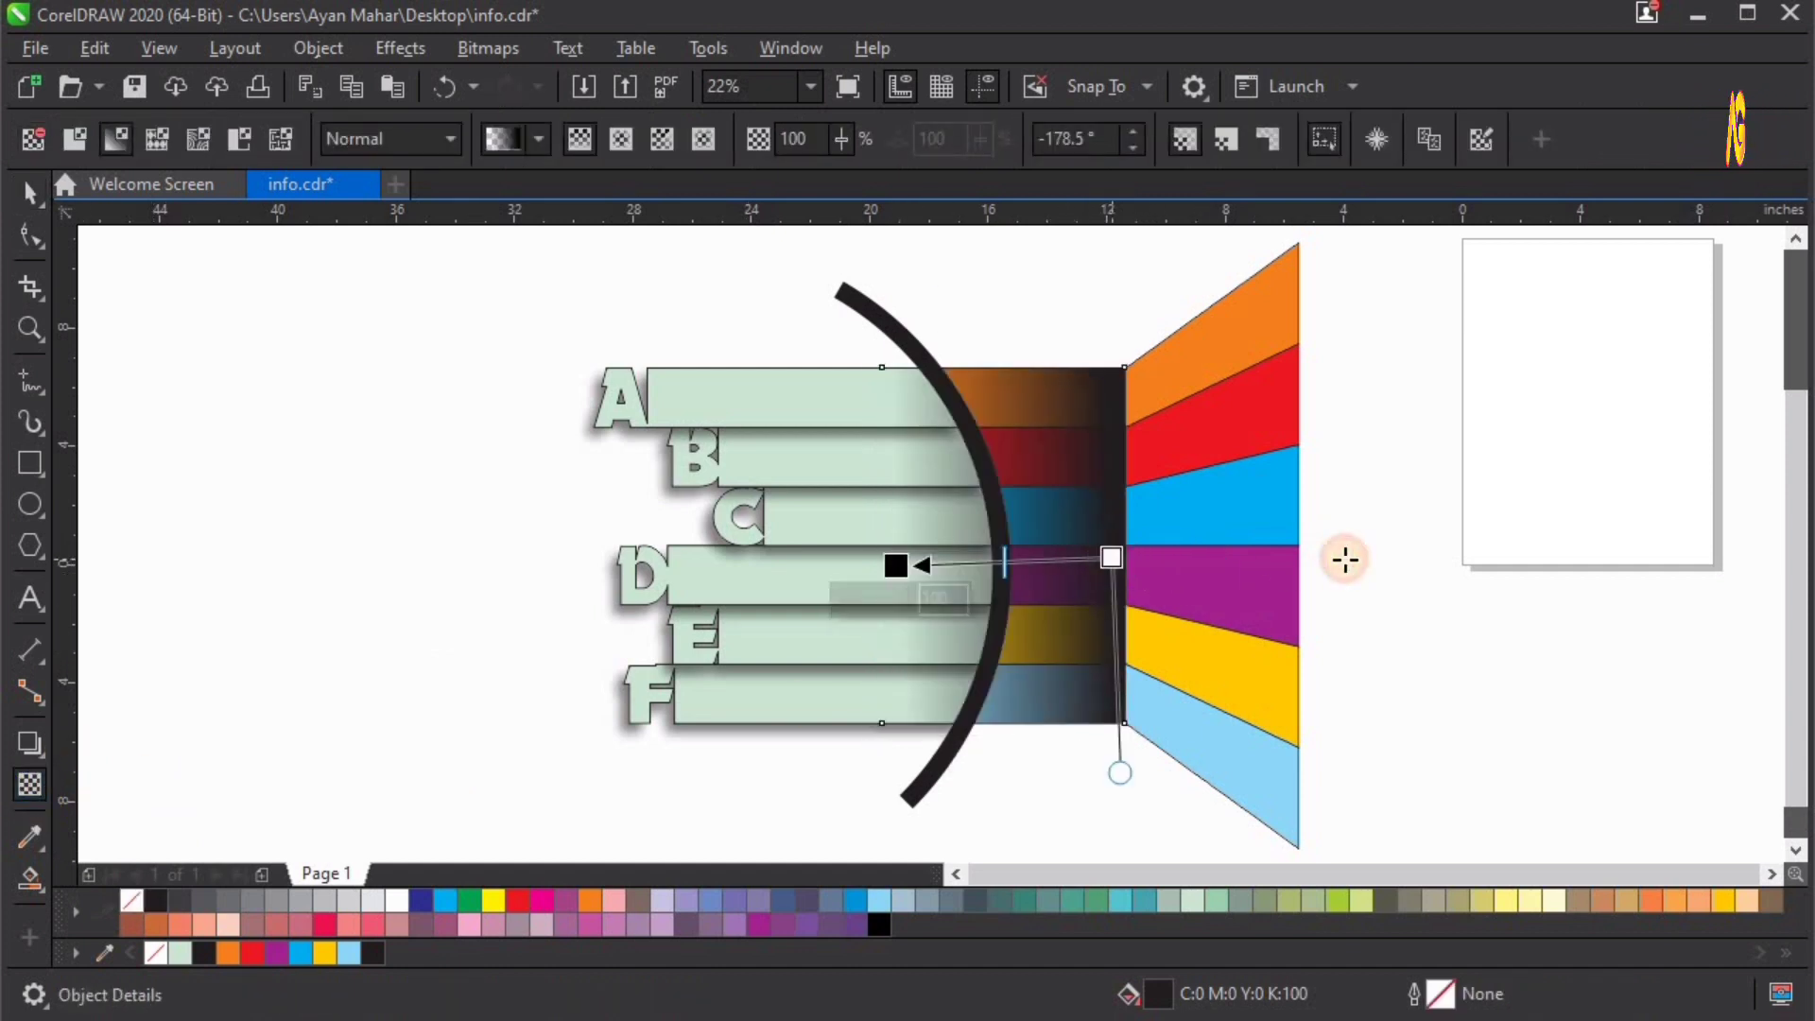
# Step: Adjust both ends of the transparency gradient so a soft, short shadow runs from the fold to just beside the arc
pyautogui.moveTo(1344, 559); pyautogui.dragTo(1344, 559)
pyautogui.moveTo(899, 567); pyautogui.dragTo(1043, 570)
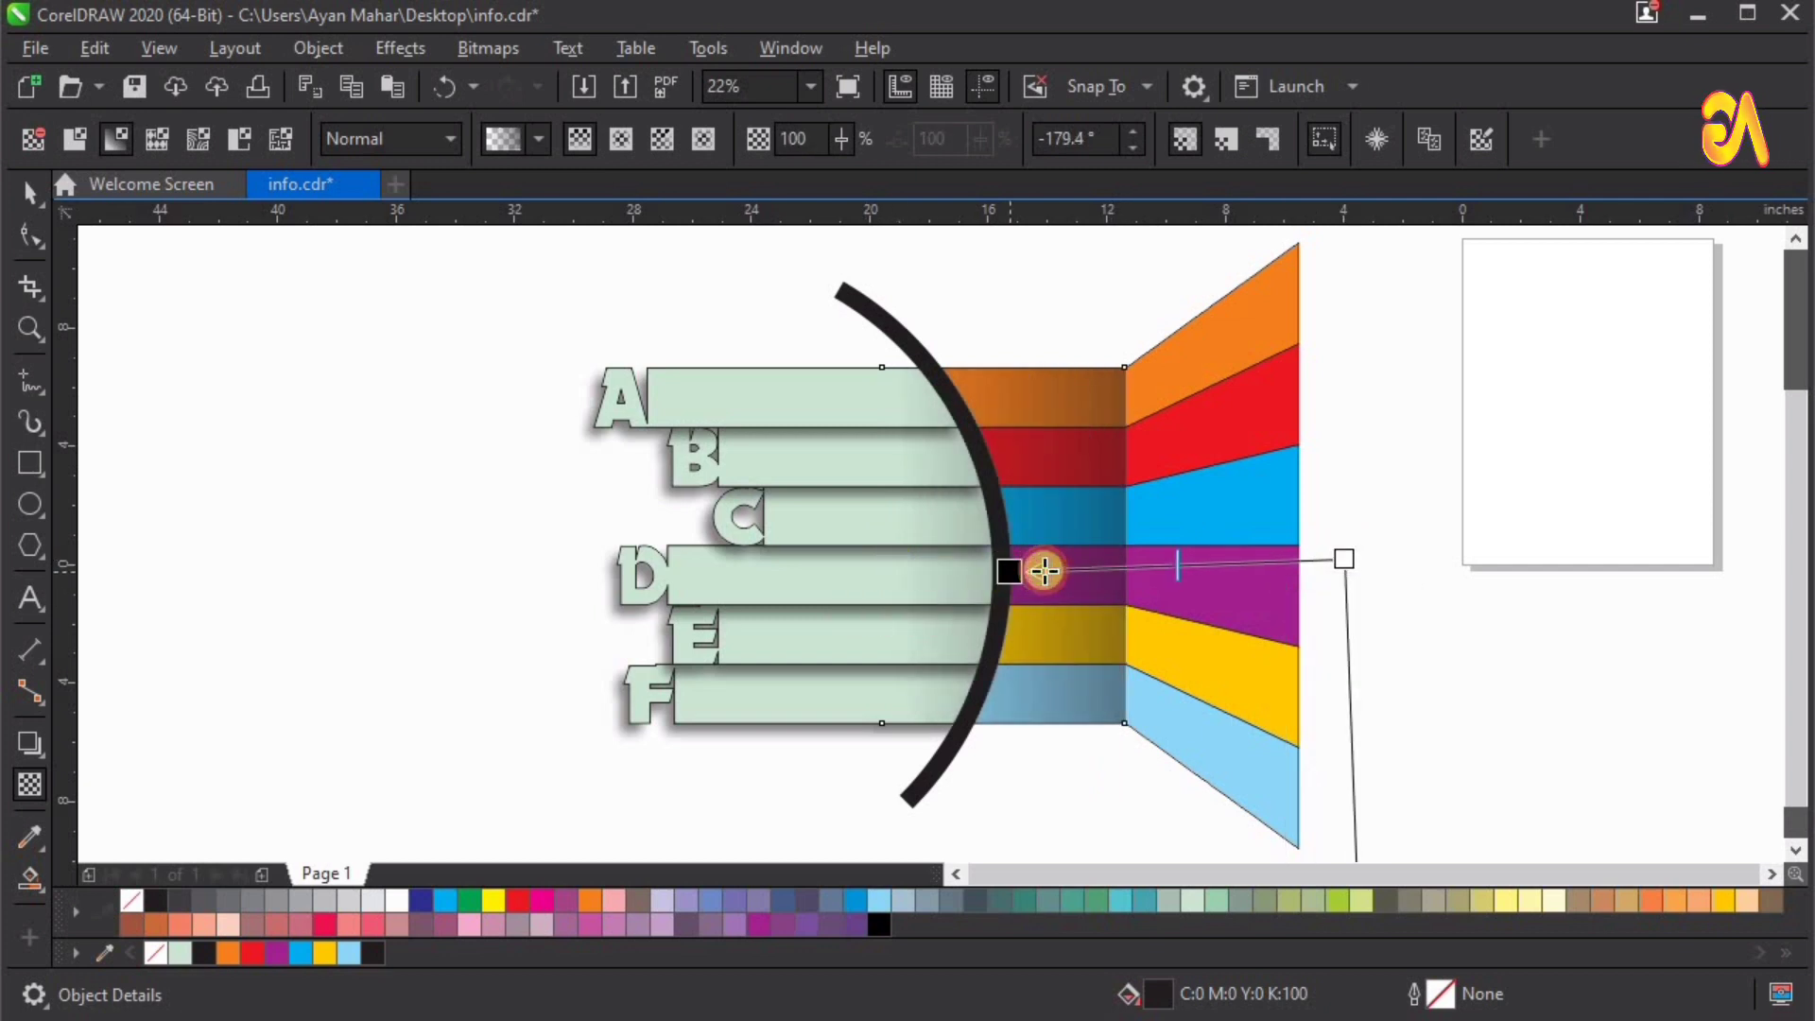
pyautogui.moveTo(1344, 558); pyautogui.dragTo(1287, 562)
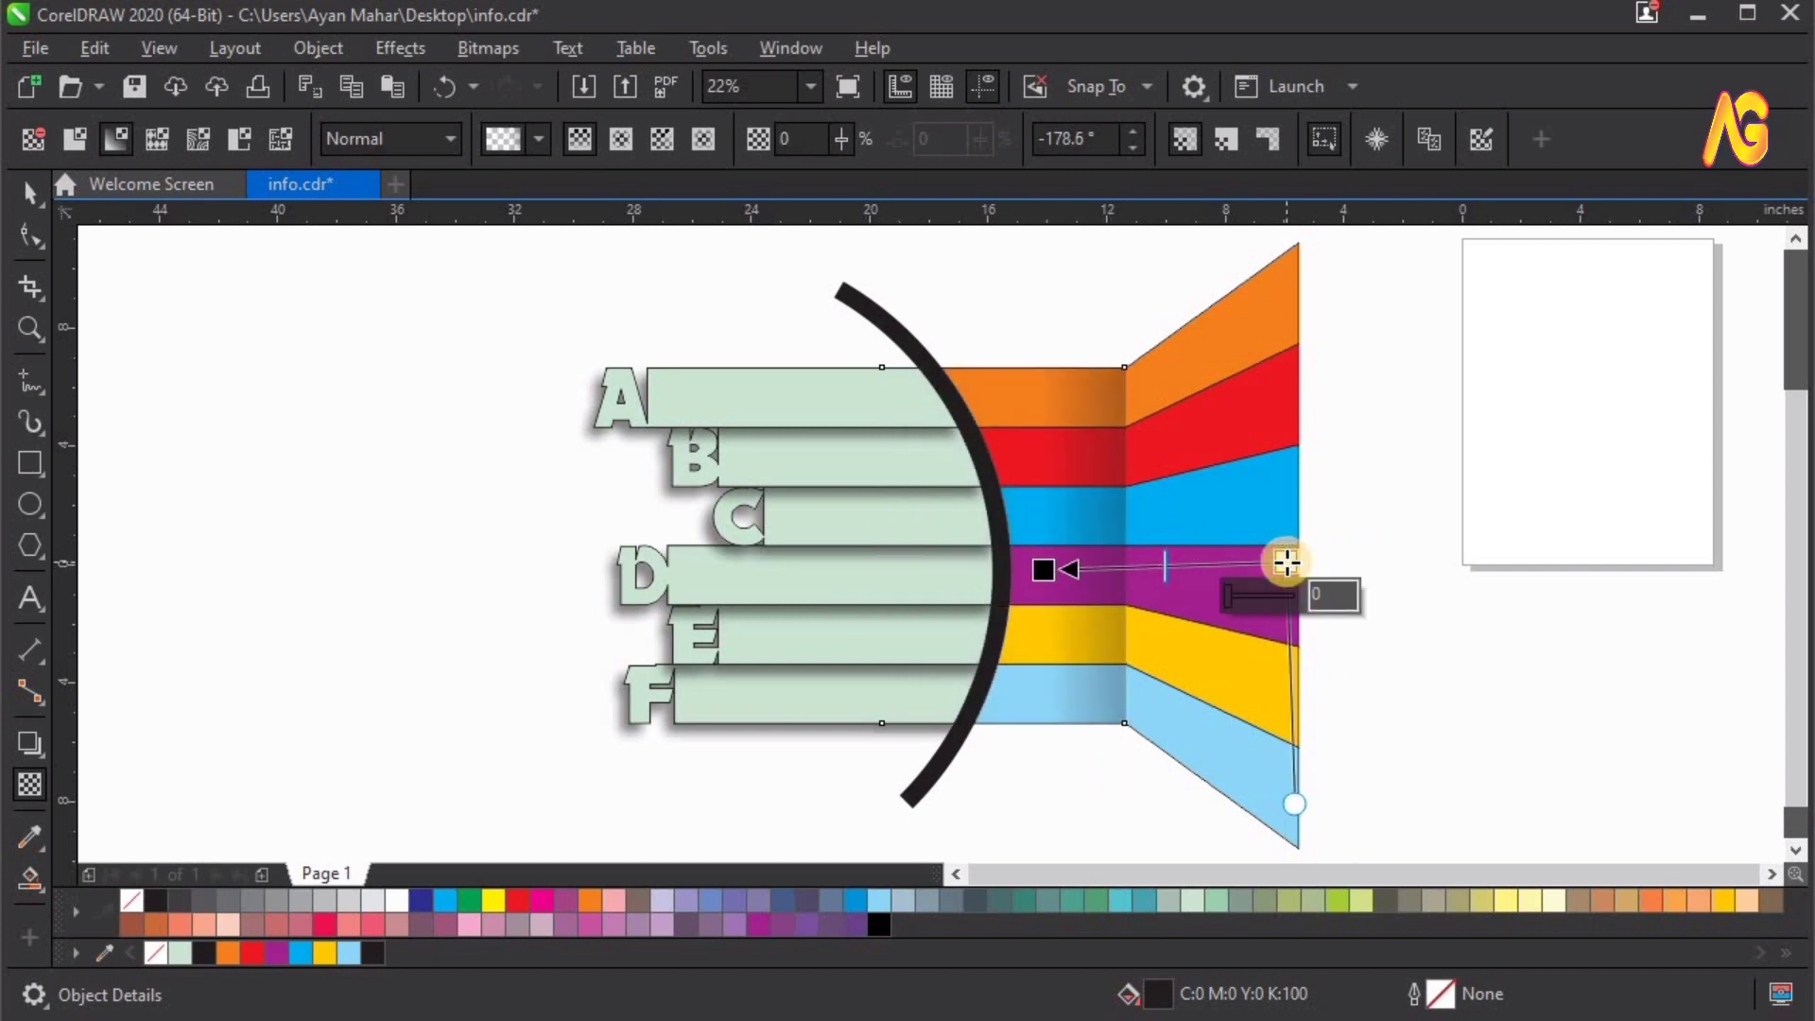
pyautogui.press('space')
# Step: Give the six coloured bars a white outline 9 pt wide
pyautogui.click(1235, 337)
pyautogui.keyDown('shift'); pyautogui.click(1276, 511); pyautogui.keyUp('shift')
pyautogui.keyDown('shift'); pyautogui.click(1264, 624); pyautogui.keyUp('shift')
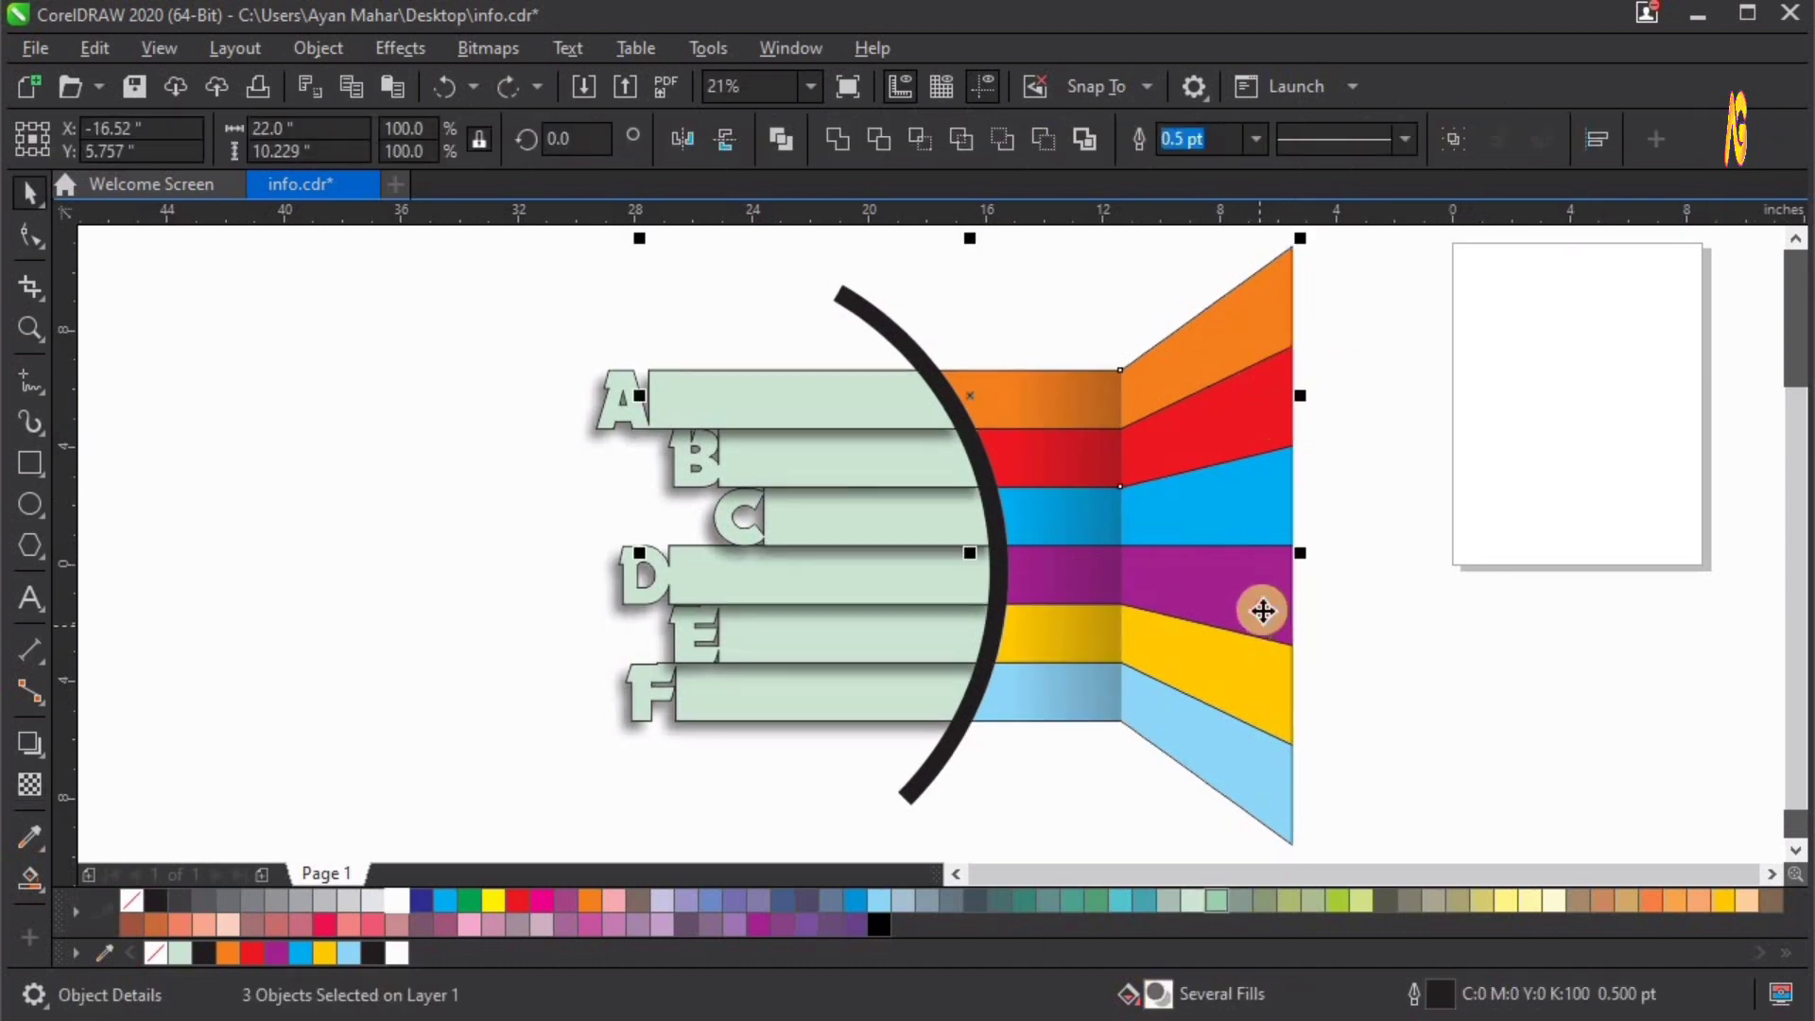
pyautogui.keyDown('shift'); pyautogui.click(1256, 661); pyautogui.keyUp('shift')
pyautogui.keyDown('shift'); pyautogui.click(1228, 423); pyautogui.keyUp('shift')
pyautogui.keyDown('shift'); pyautogui.click(1239, 775); pyautogui.keyUp('shift')
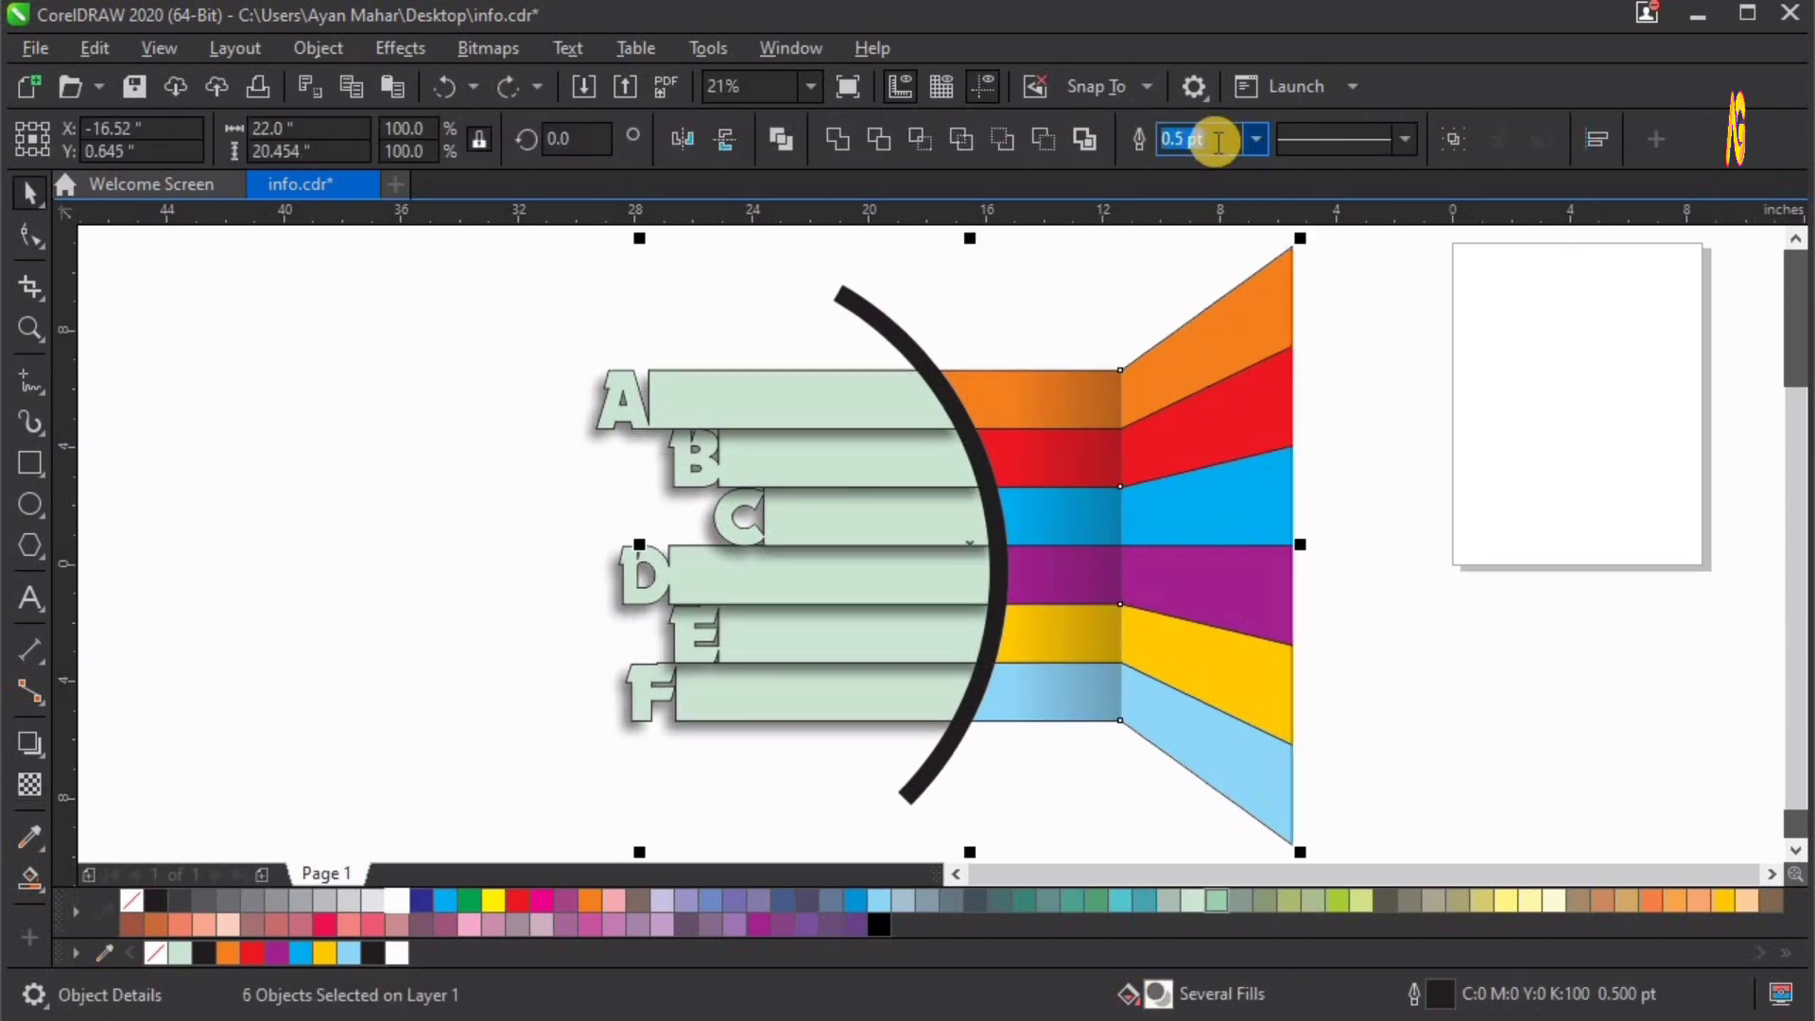
pyautogui.click(1256, 142)
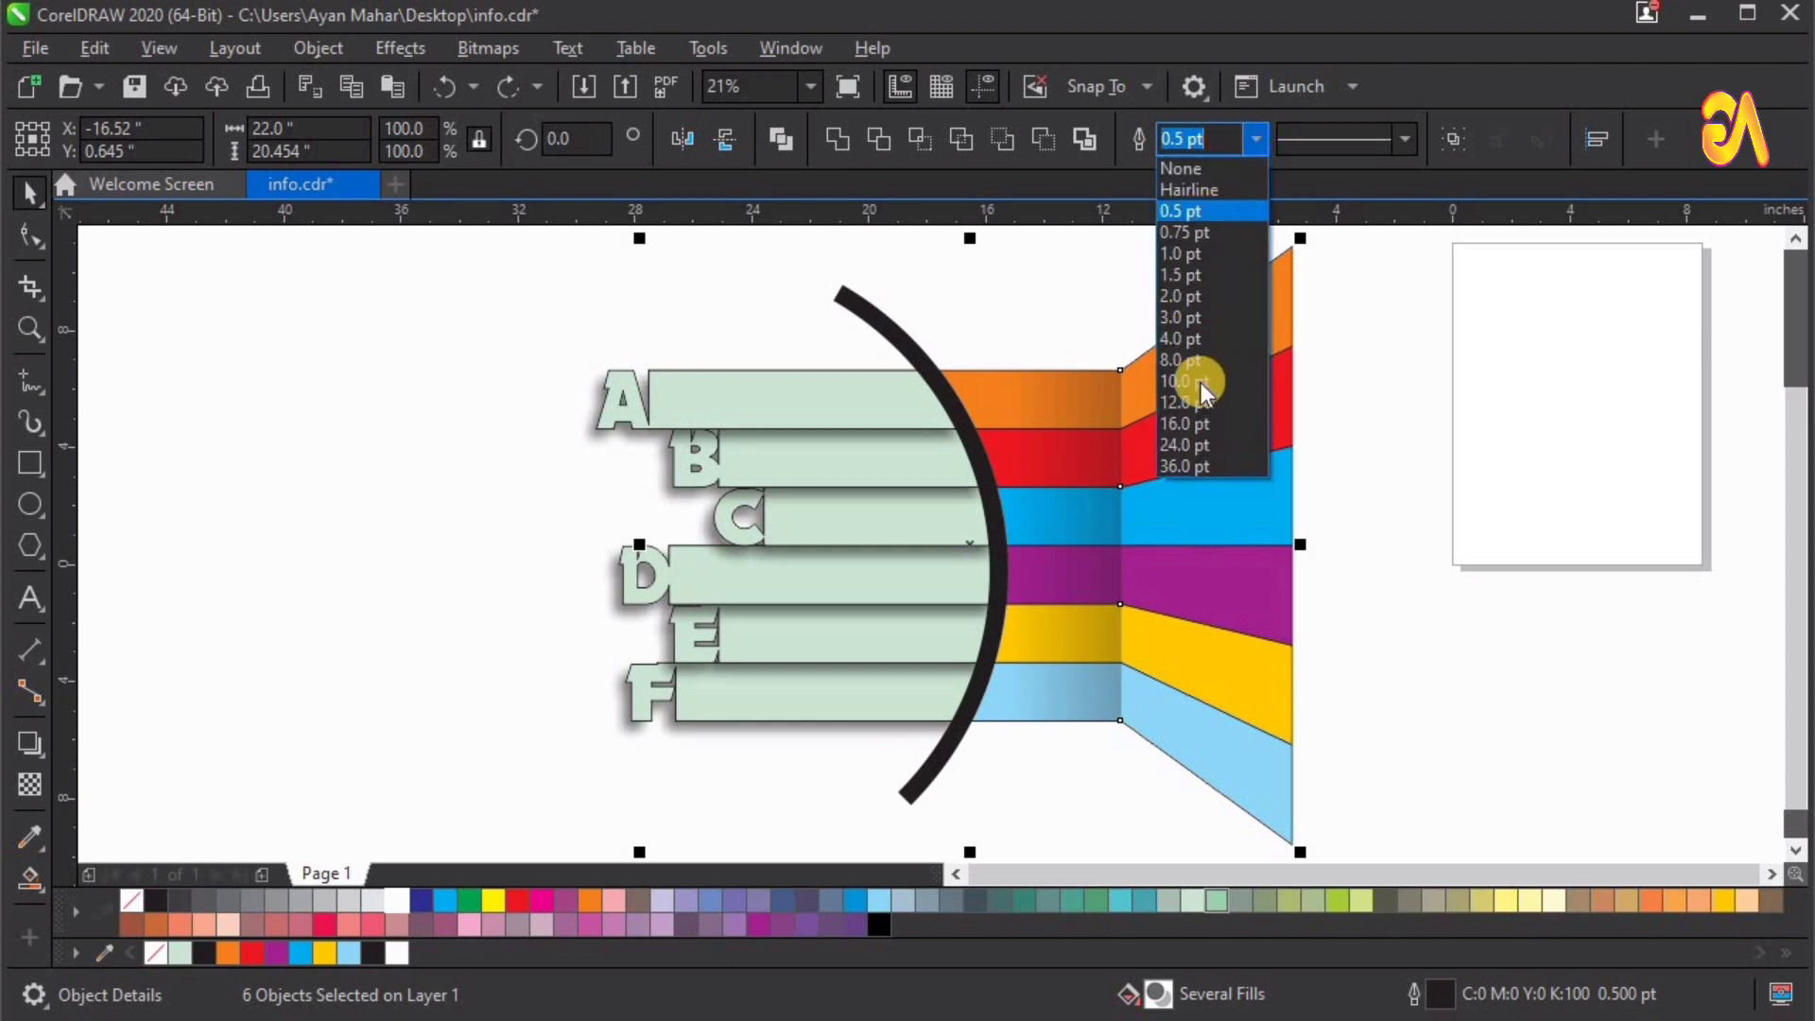
pyautogui.click(1189, 339)
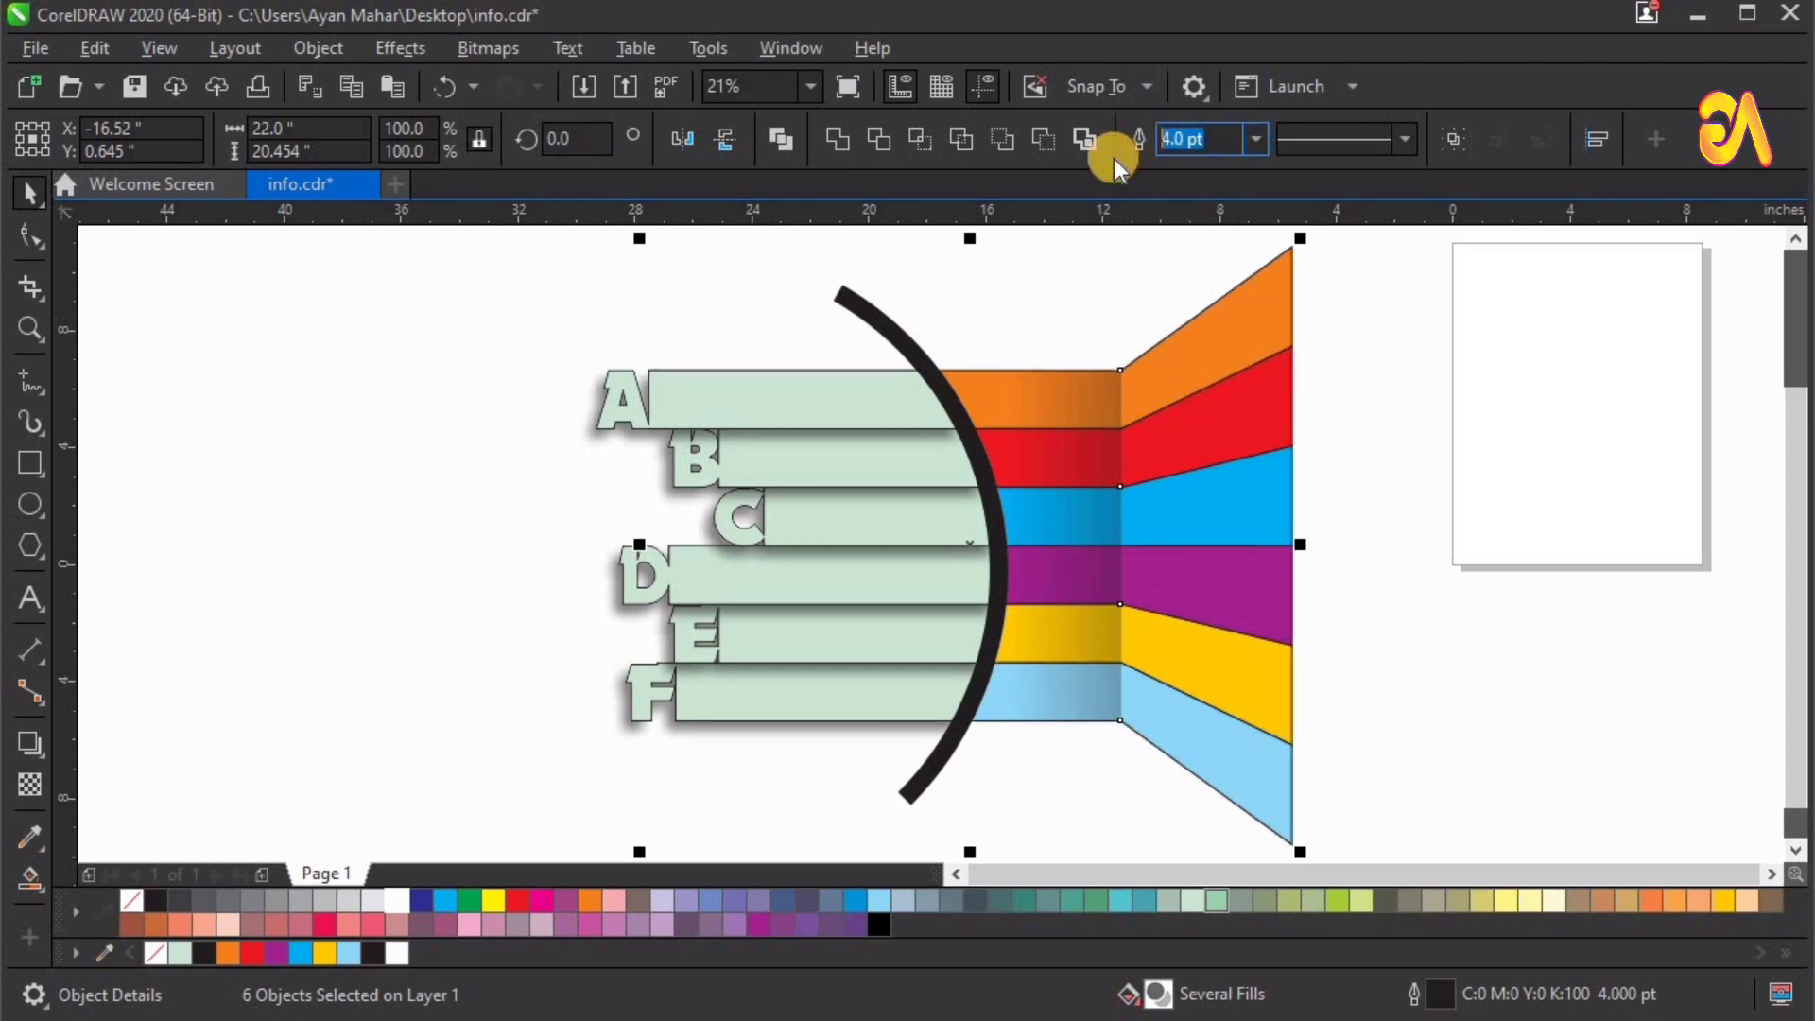
pyautogui.write('9')
pyautogui.press('Return')
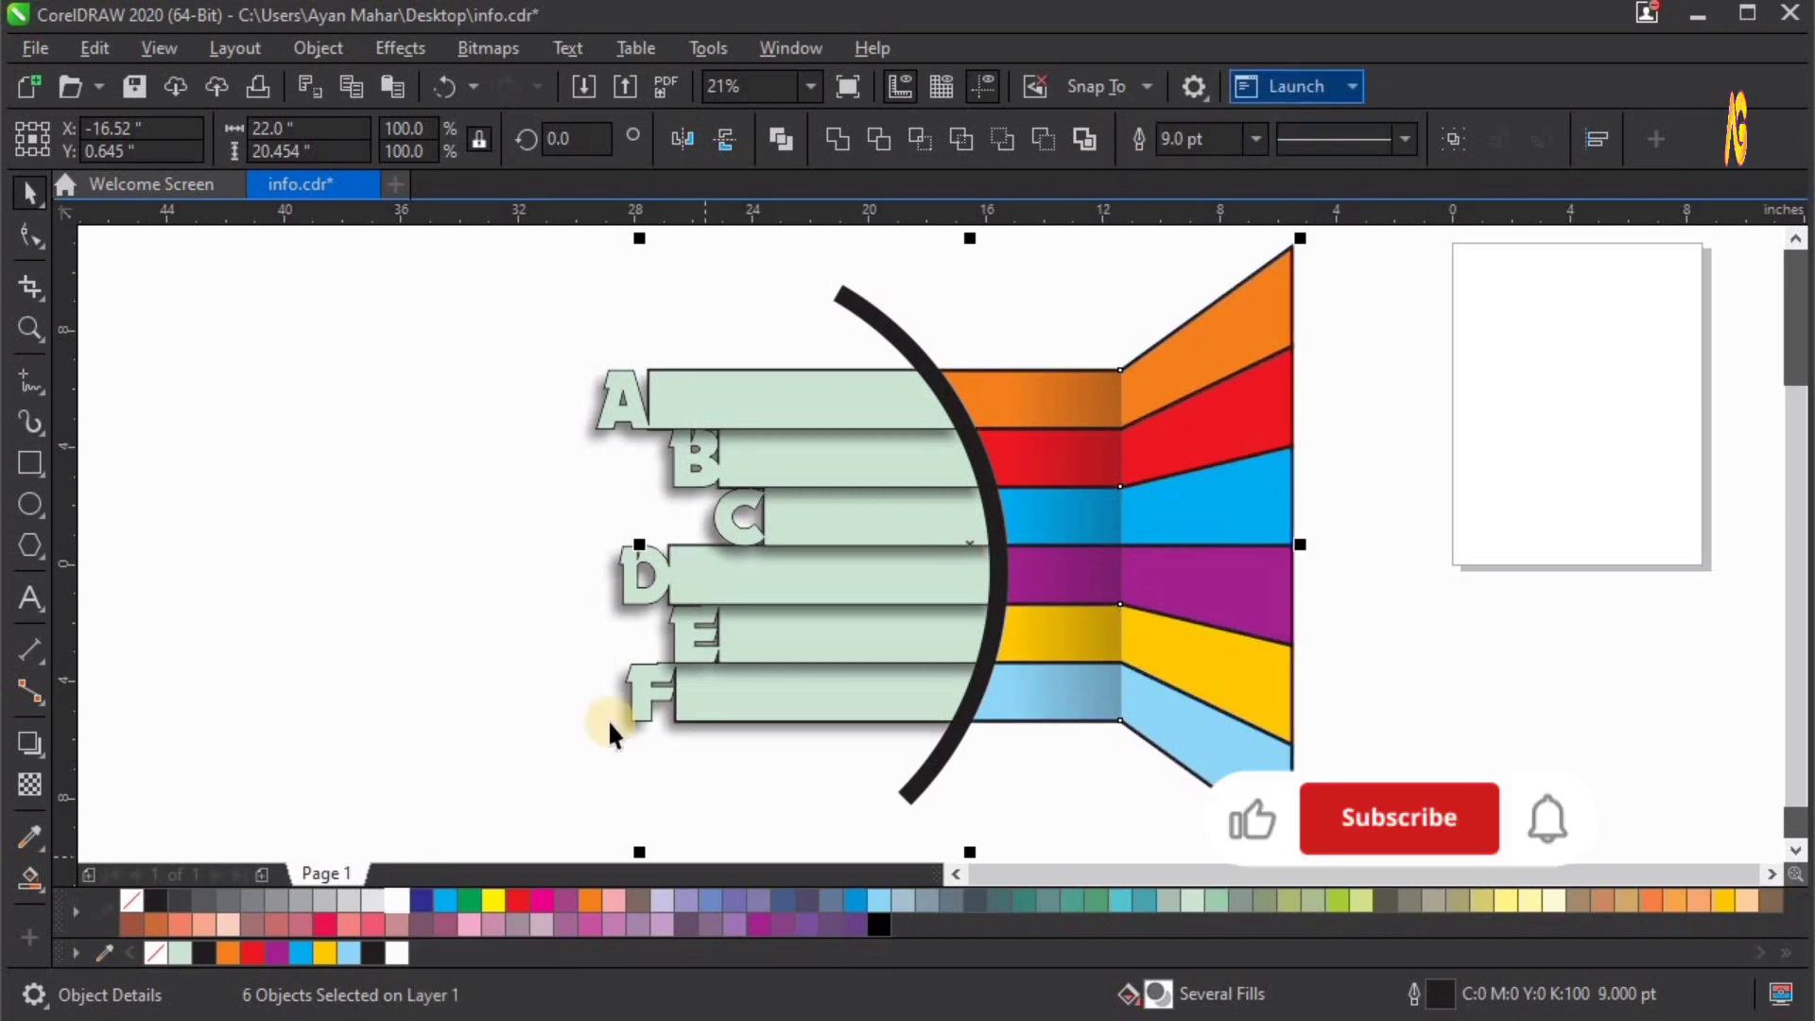
pyautogui.rightClick(417, 908)
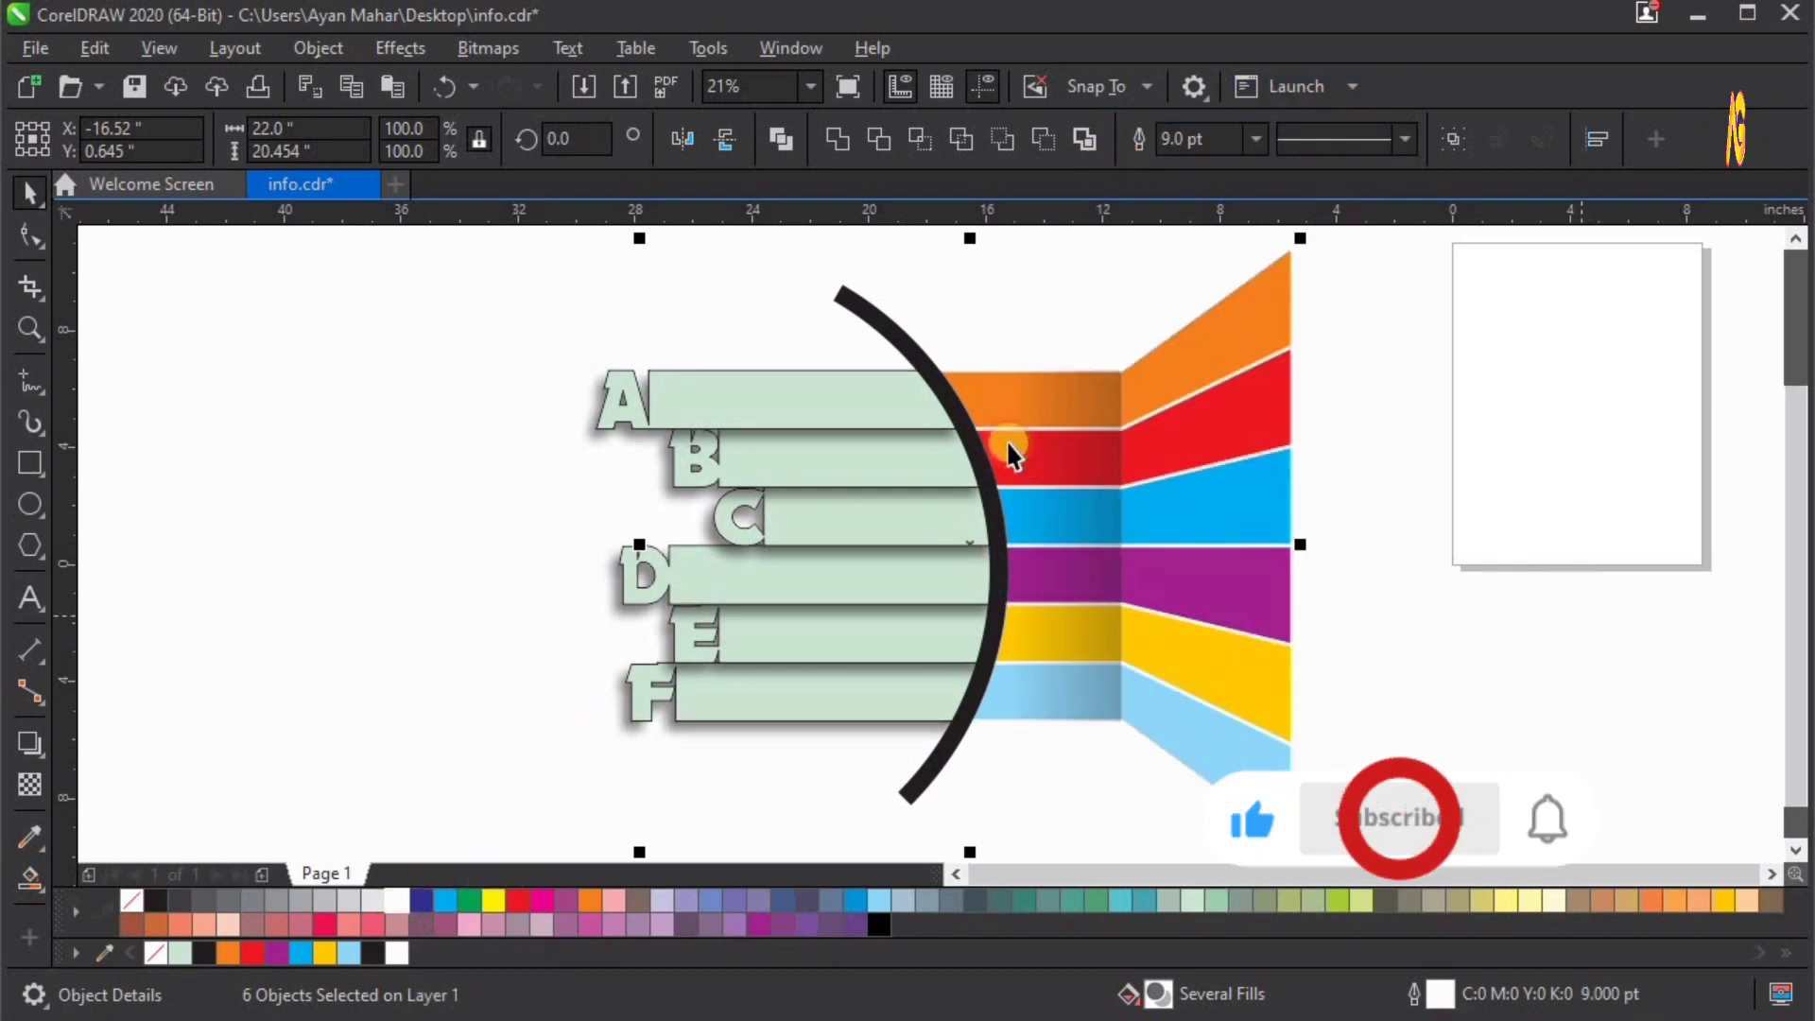
# Step: Fill the thick curved arc with white and leave it without an outline
pyautogui.click(966, 439)
pyautogui.click(1102, 482)
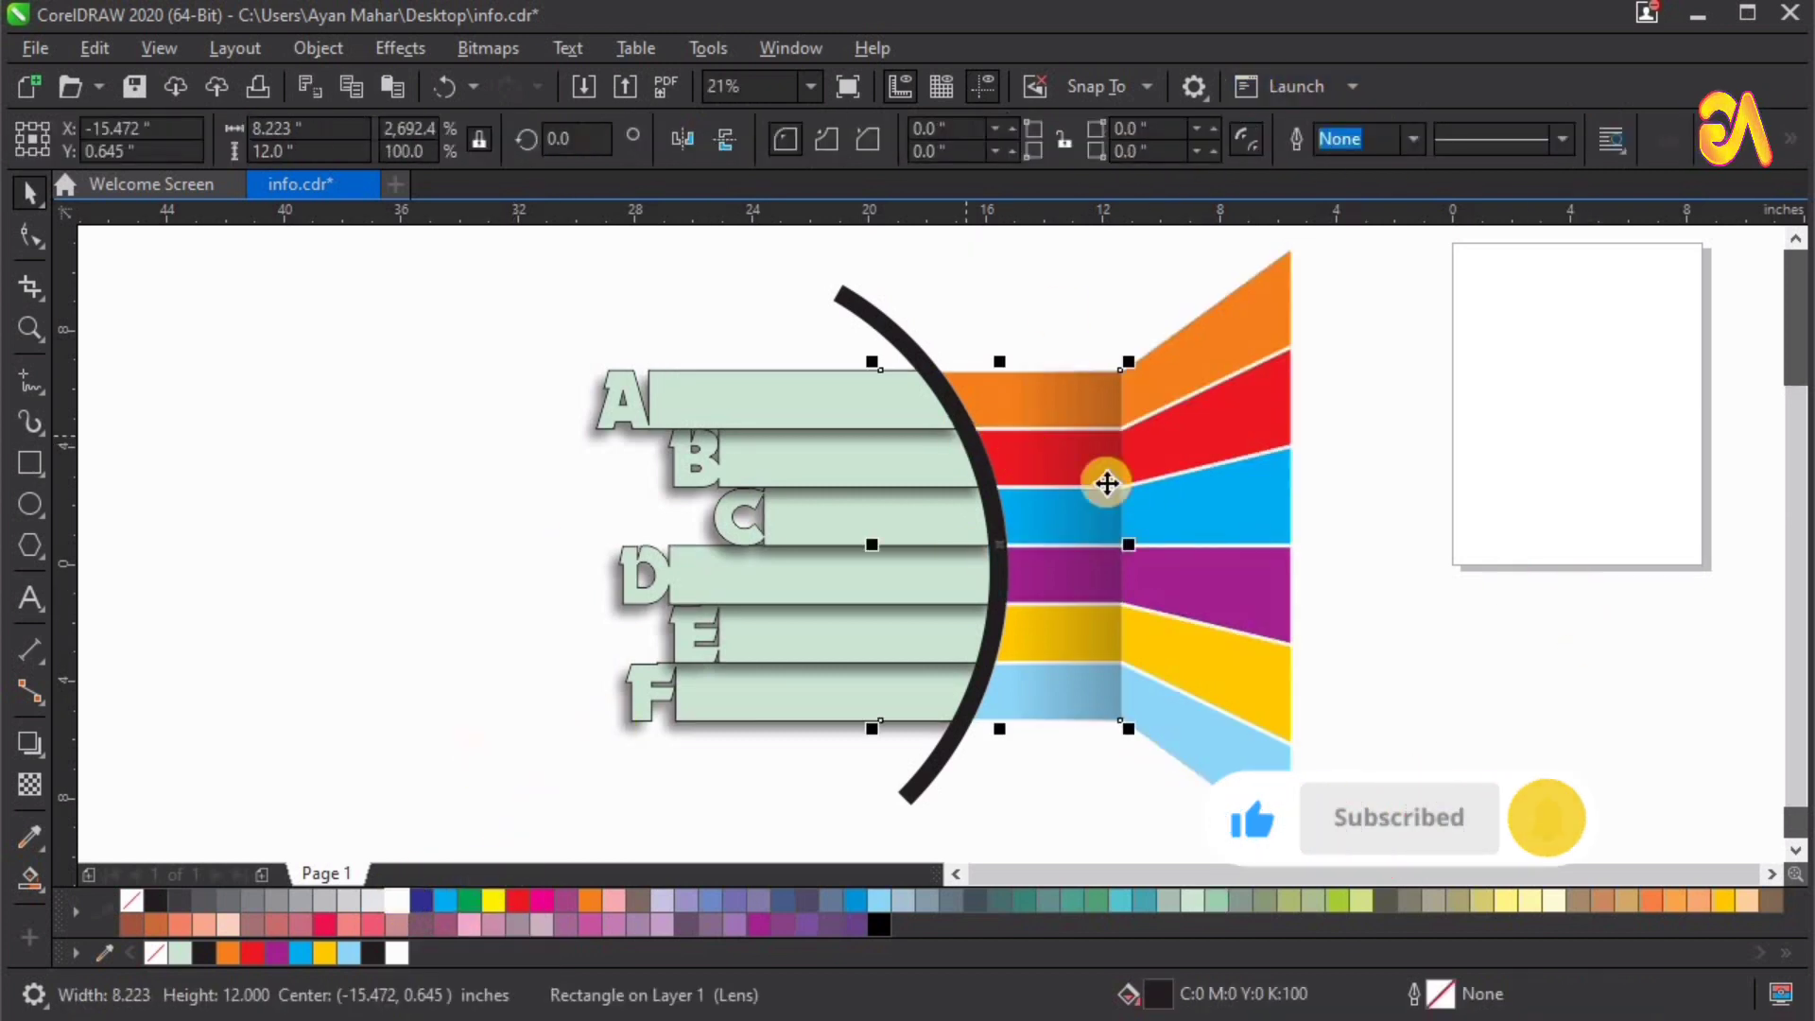
pyautogui.click(860, 304)
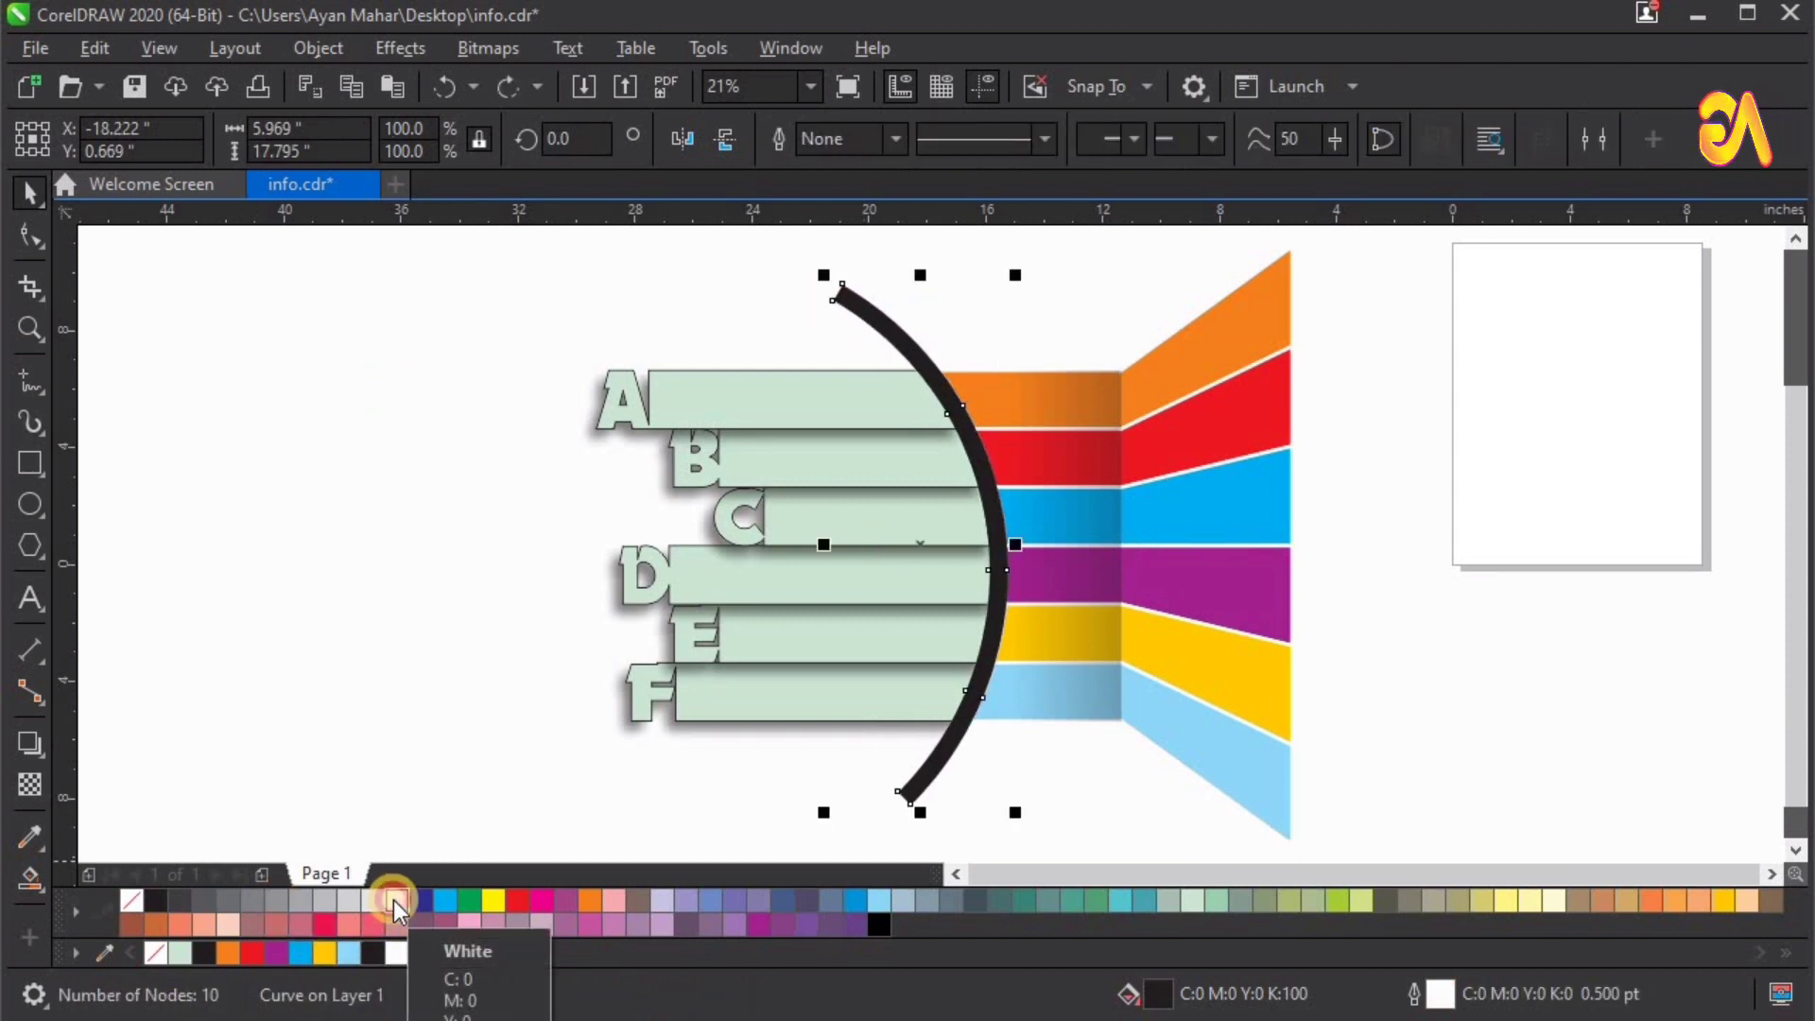
pyautogui.rightClick(395, 903)
pyautogui.press('F2')
pyautogui.moveTo(736, 302); pyautogui.dragTo(1438, 828)
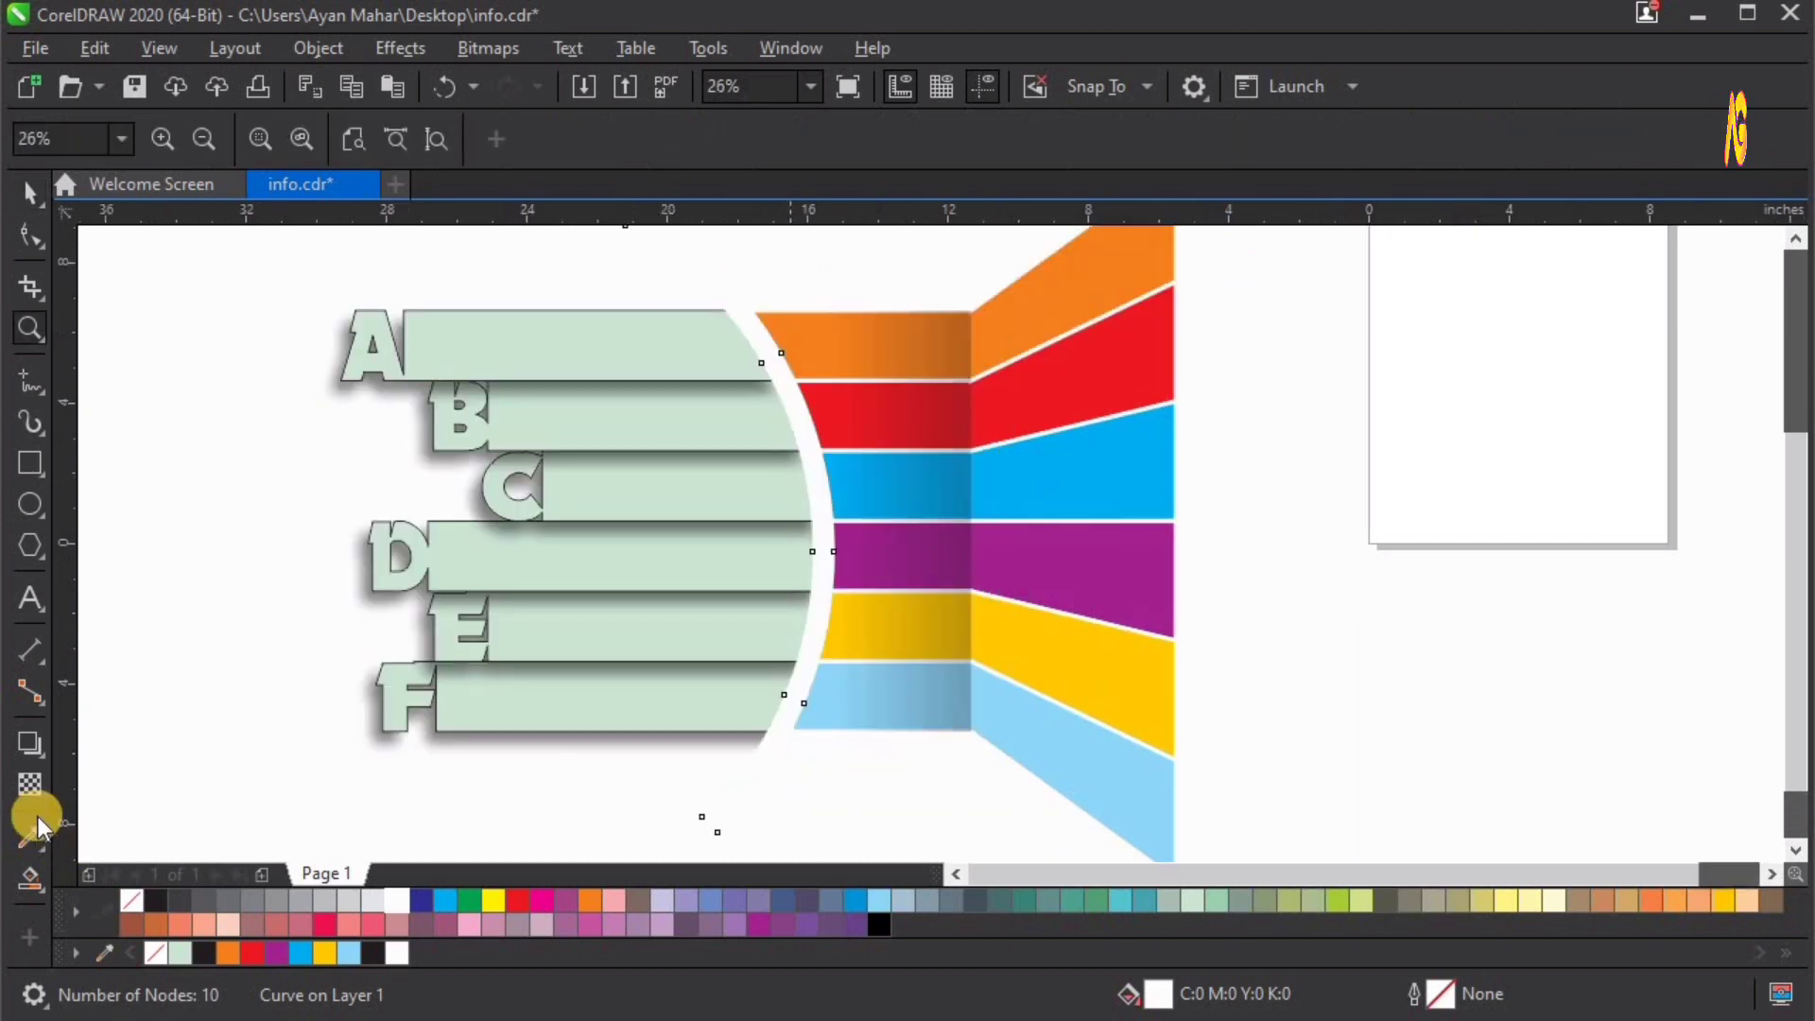
pyautogui.click(23, 745)
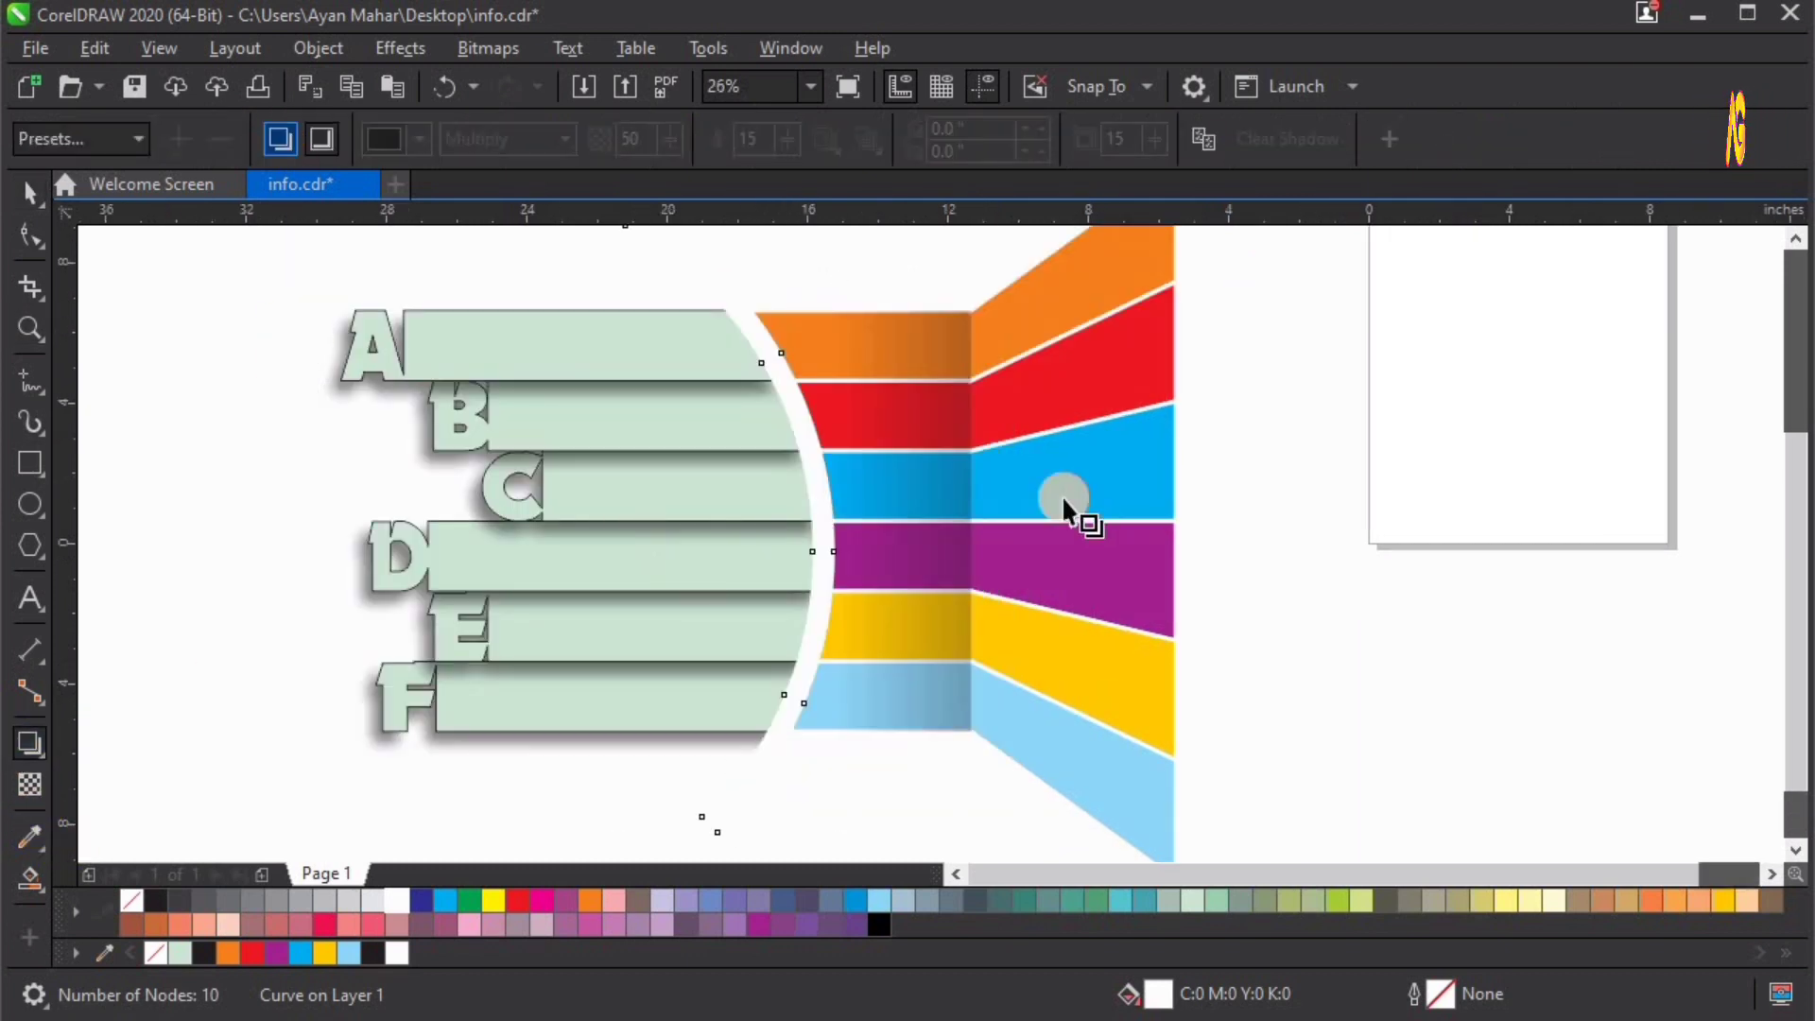
pyautogui.moveTo(827, 478); pyautogui.dragTo(830, 525)
pyautogui.scroll(-3, 794, 510)
pyautogui.press('z')
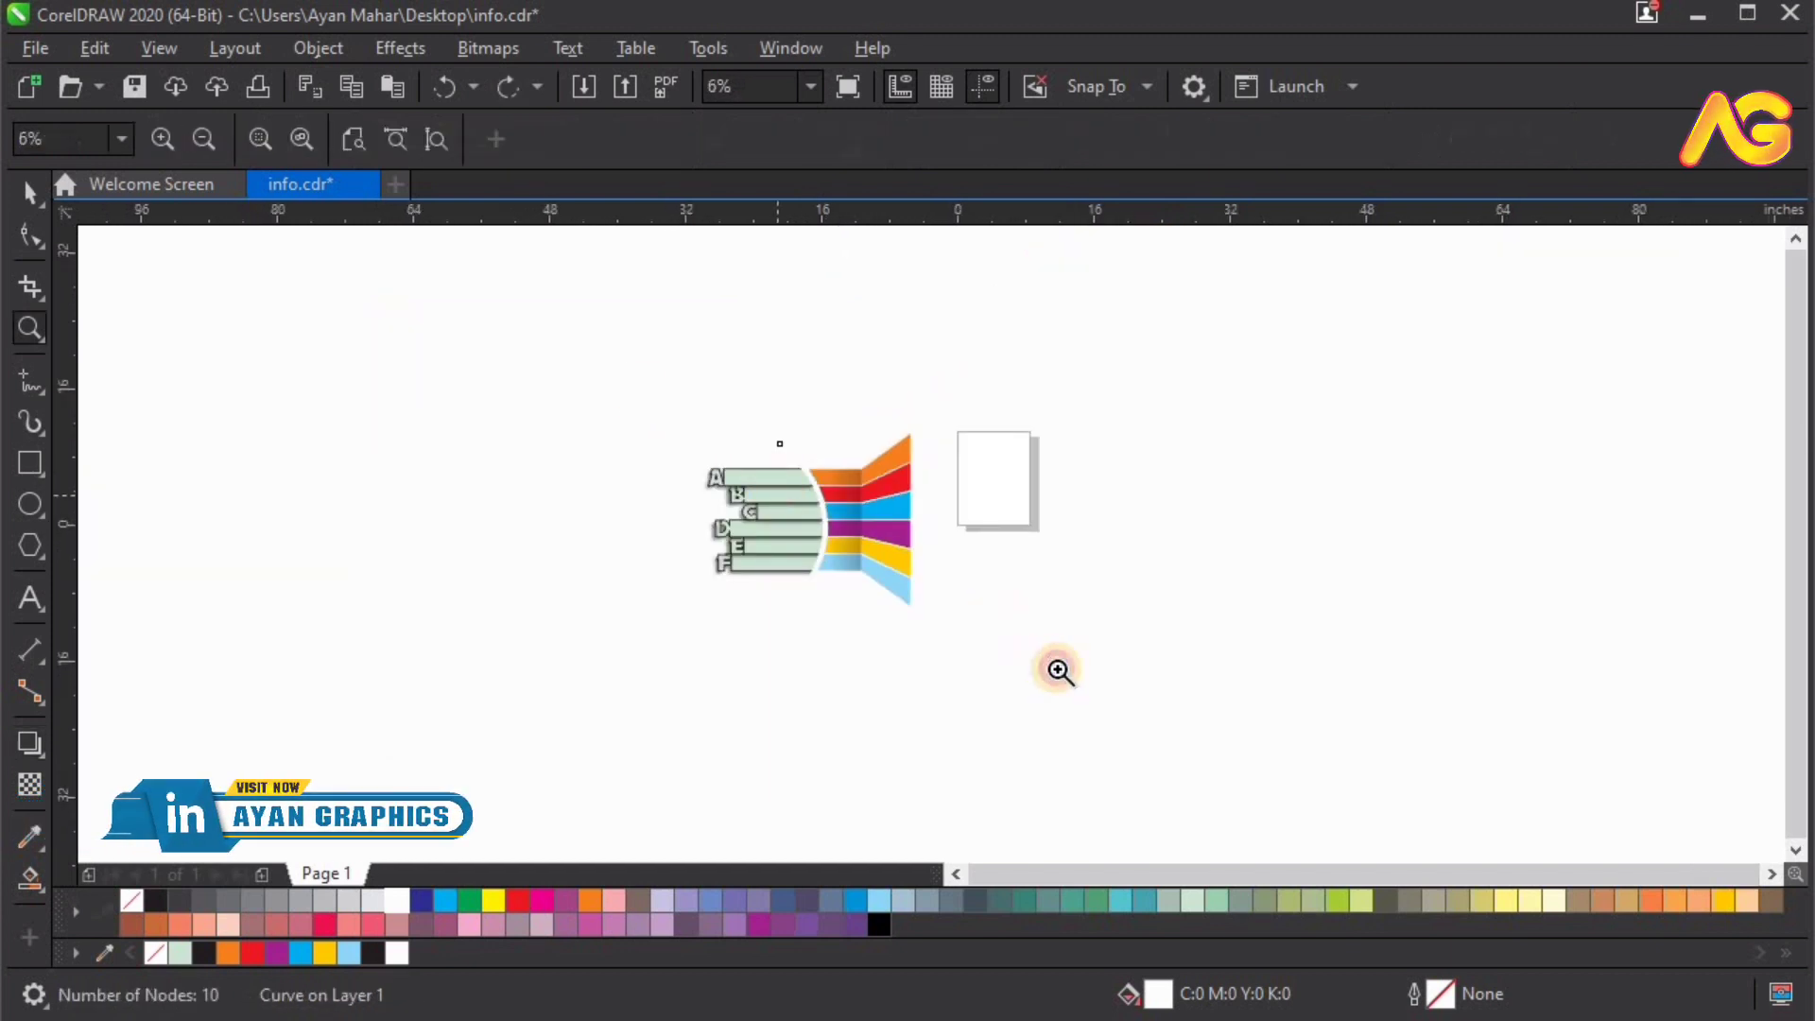
pyautogui.moveTo(1057, 668); pyautogui.dragTo(655, 418)
pyautogui.moveTo(600, 296); pyautogui.dragTo(1236, 775)
pyautogui.press('space')
pyautogui.press('Escape')
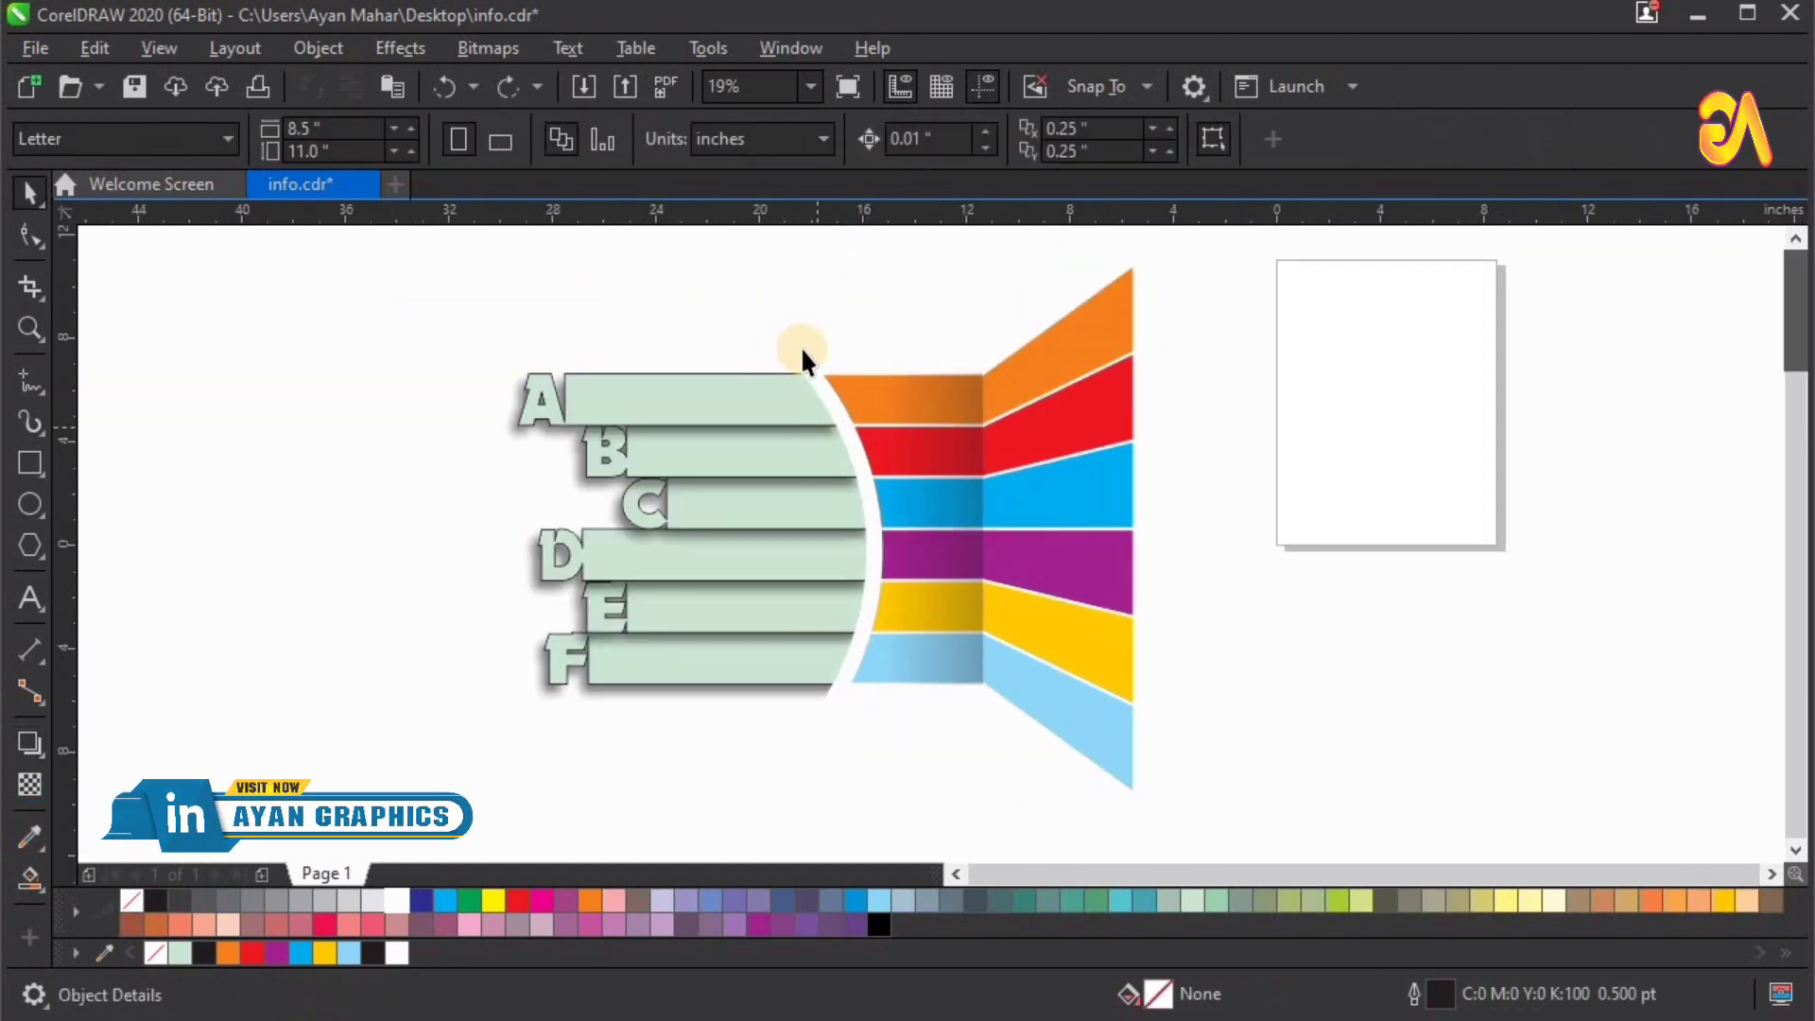
# Step: Cast a drop shadow from the middle of the white arc towards the lettered bars at an angle of about 173°
pyautogui.moveTo(804, 348); pyautogui.dragTo(804, 359)
pyautogui.click(29, 744)
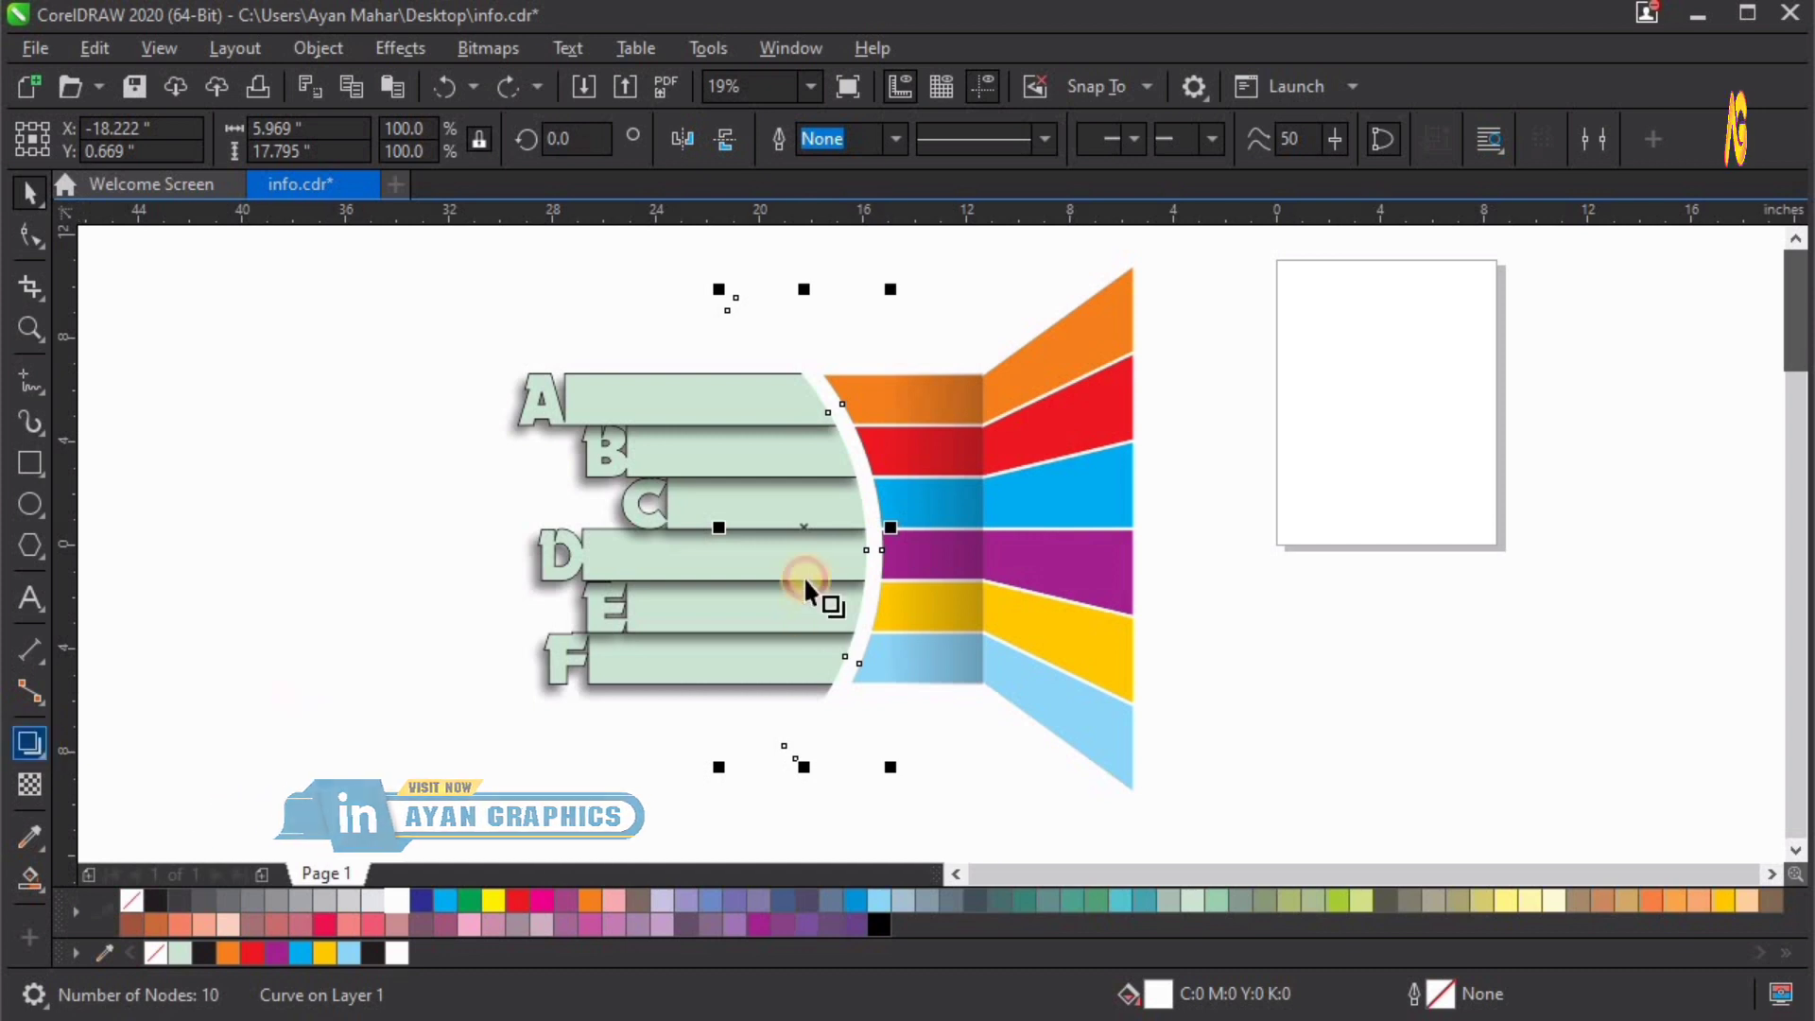
pyautogui.moveTo(870, 507); pyautogui.dragTo(740, 510)
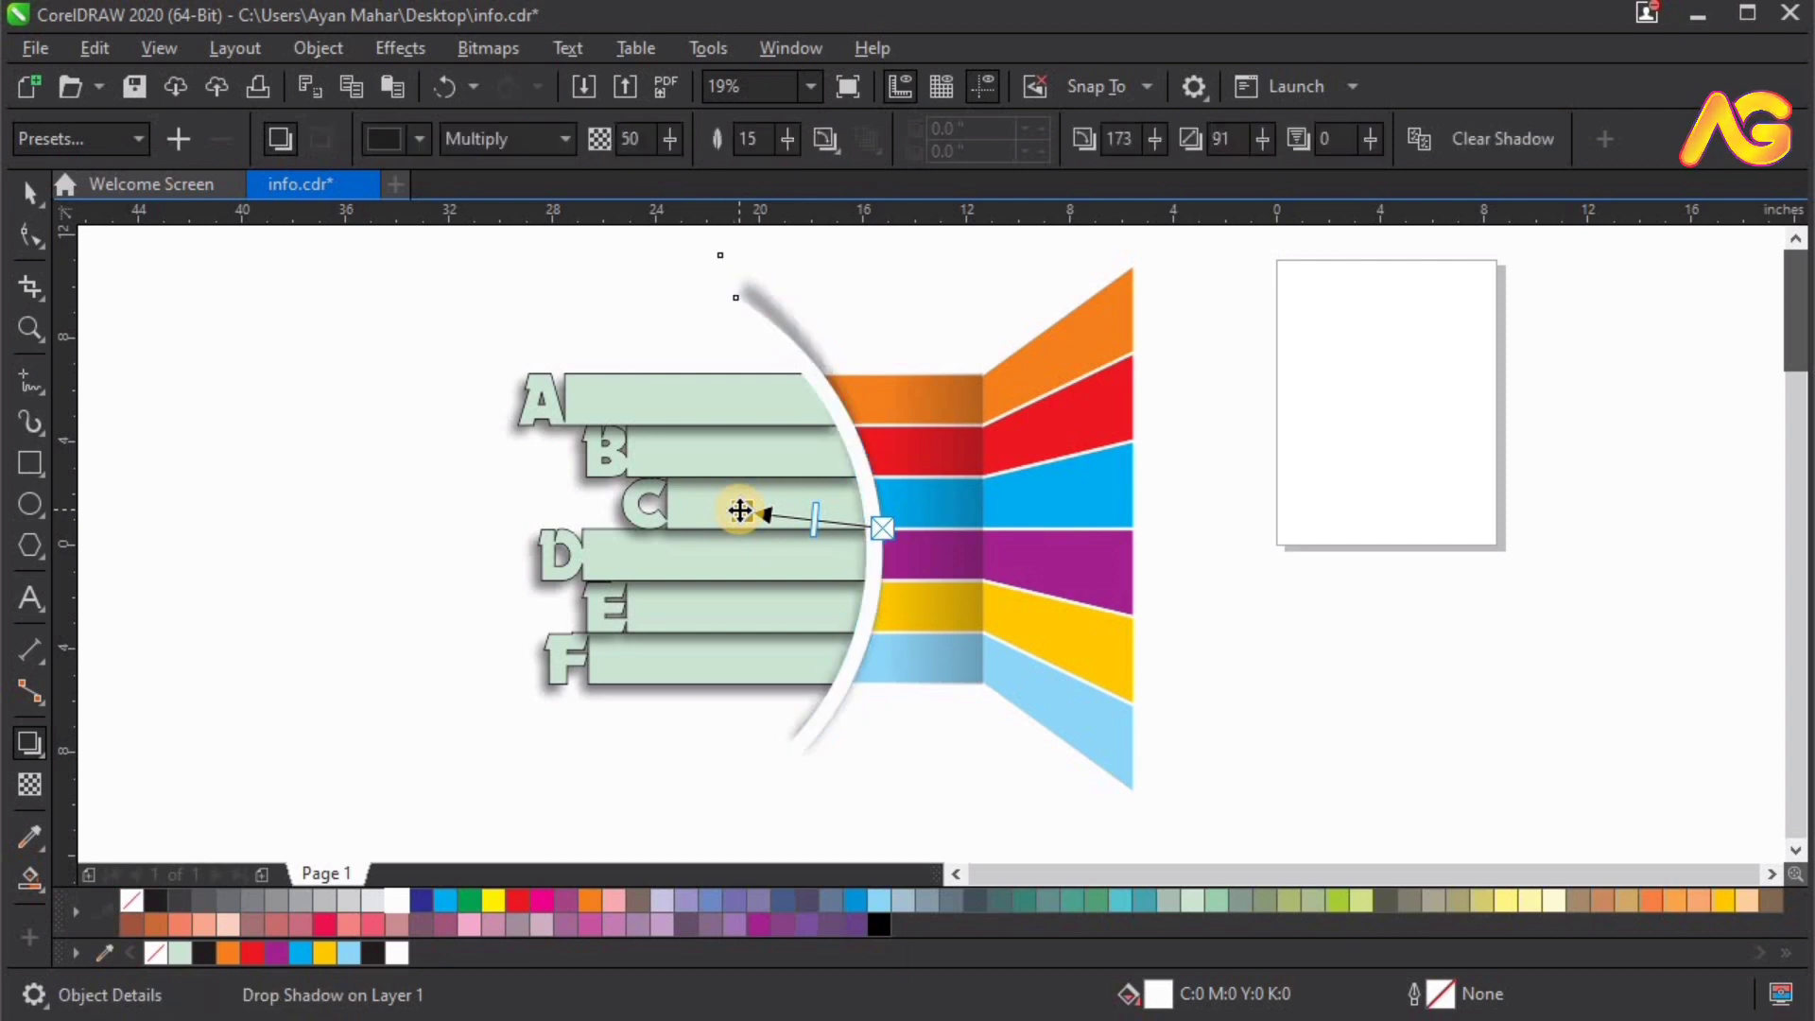
pyautogui.press('space')
pyautogui.click(510, 422)
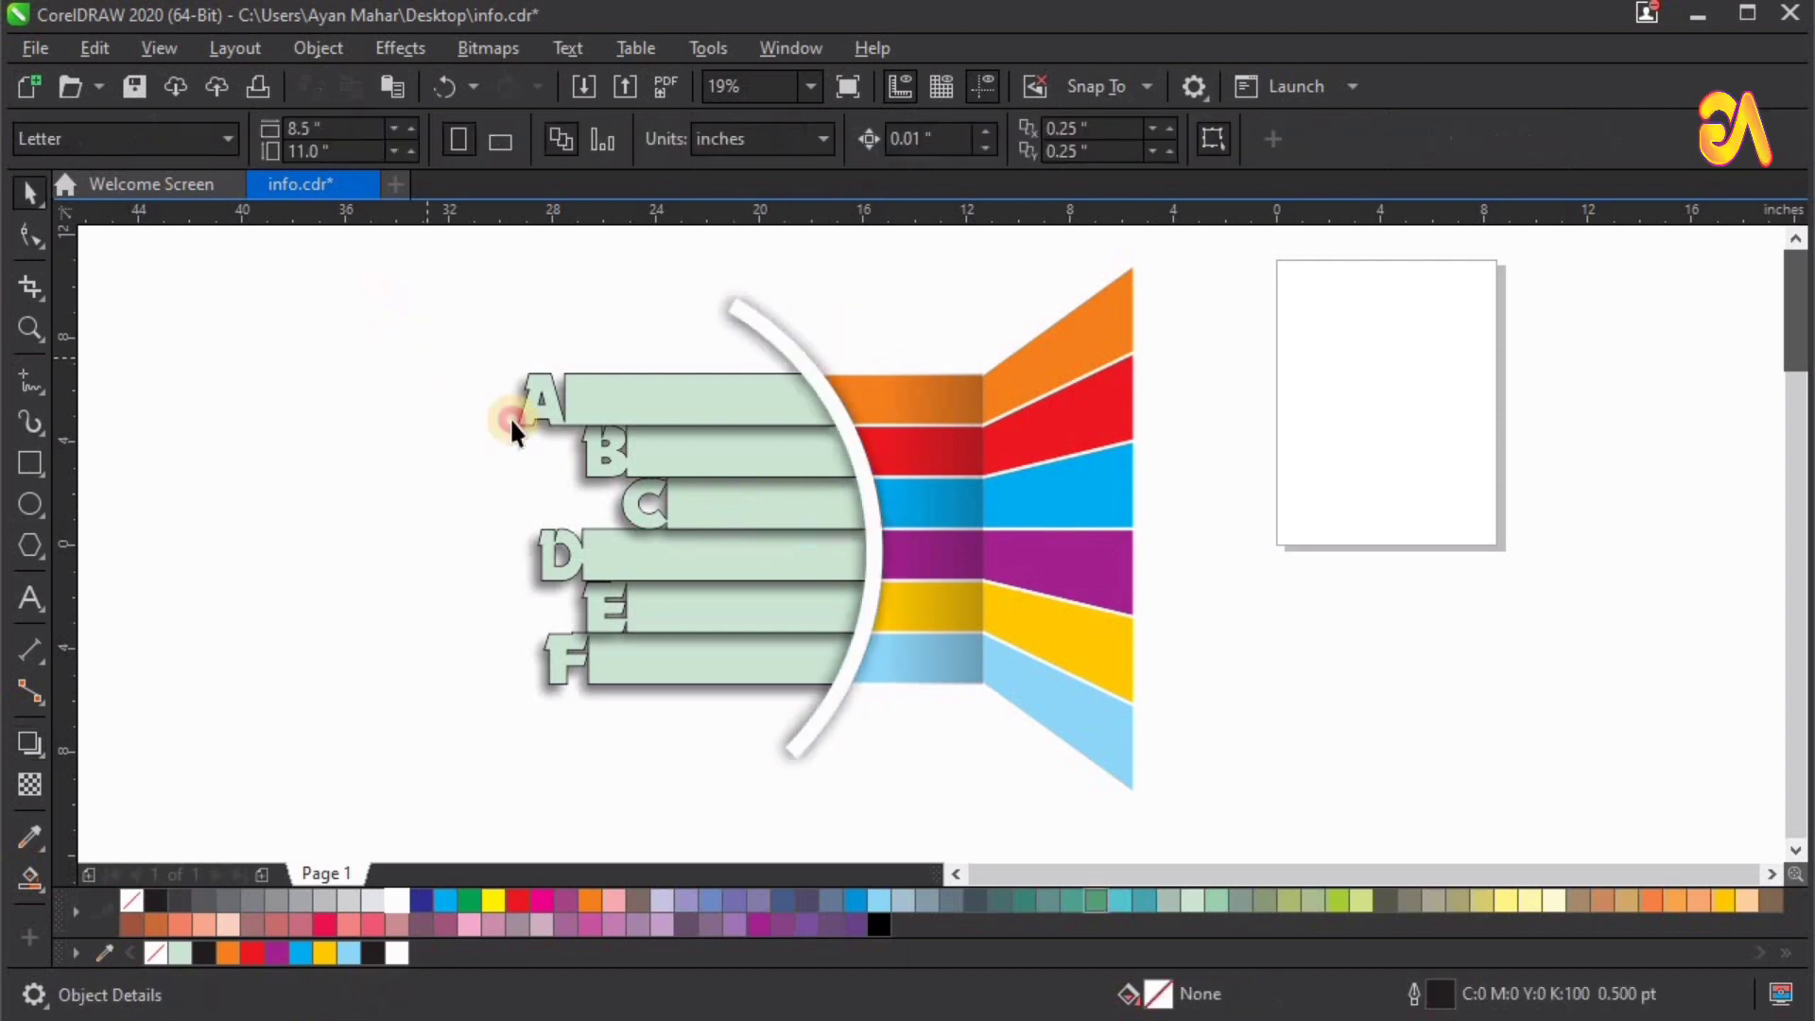
# Step: Remove the outlines from the A to F lettered bars and the arc
pyautogui.moveTo(353, 255); pyautogui.dragTo(956, 831)
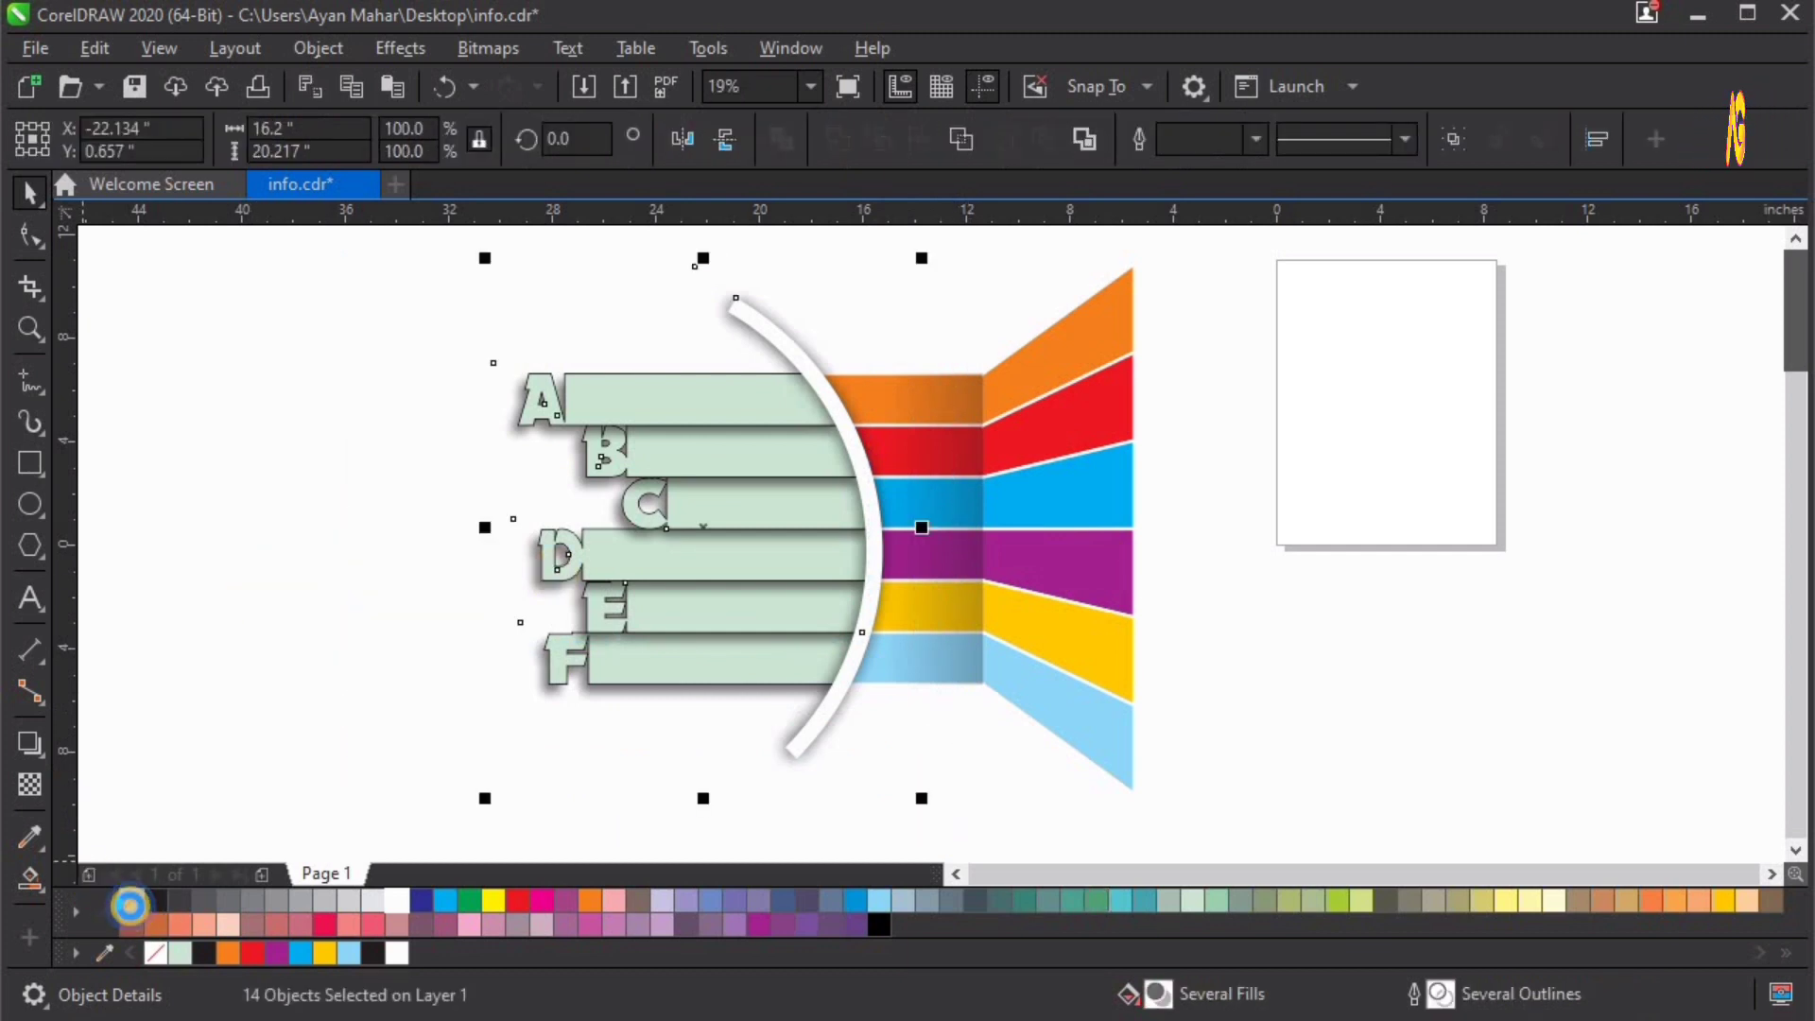
pyautogui.rightClick(130, 906)
pyautogui.press('z')
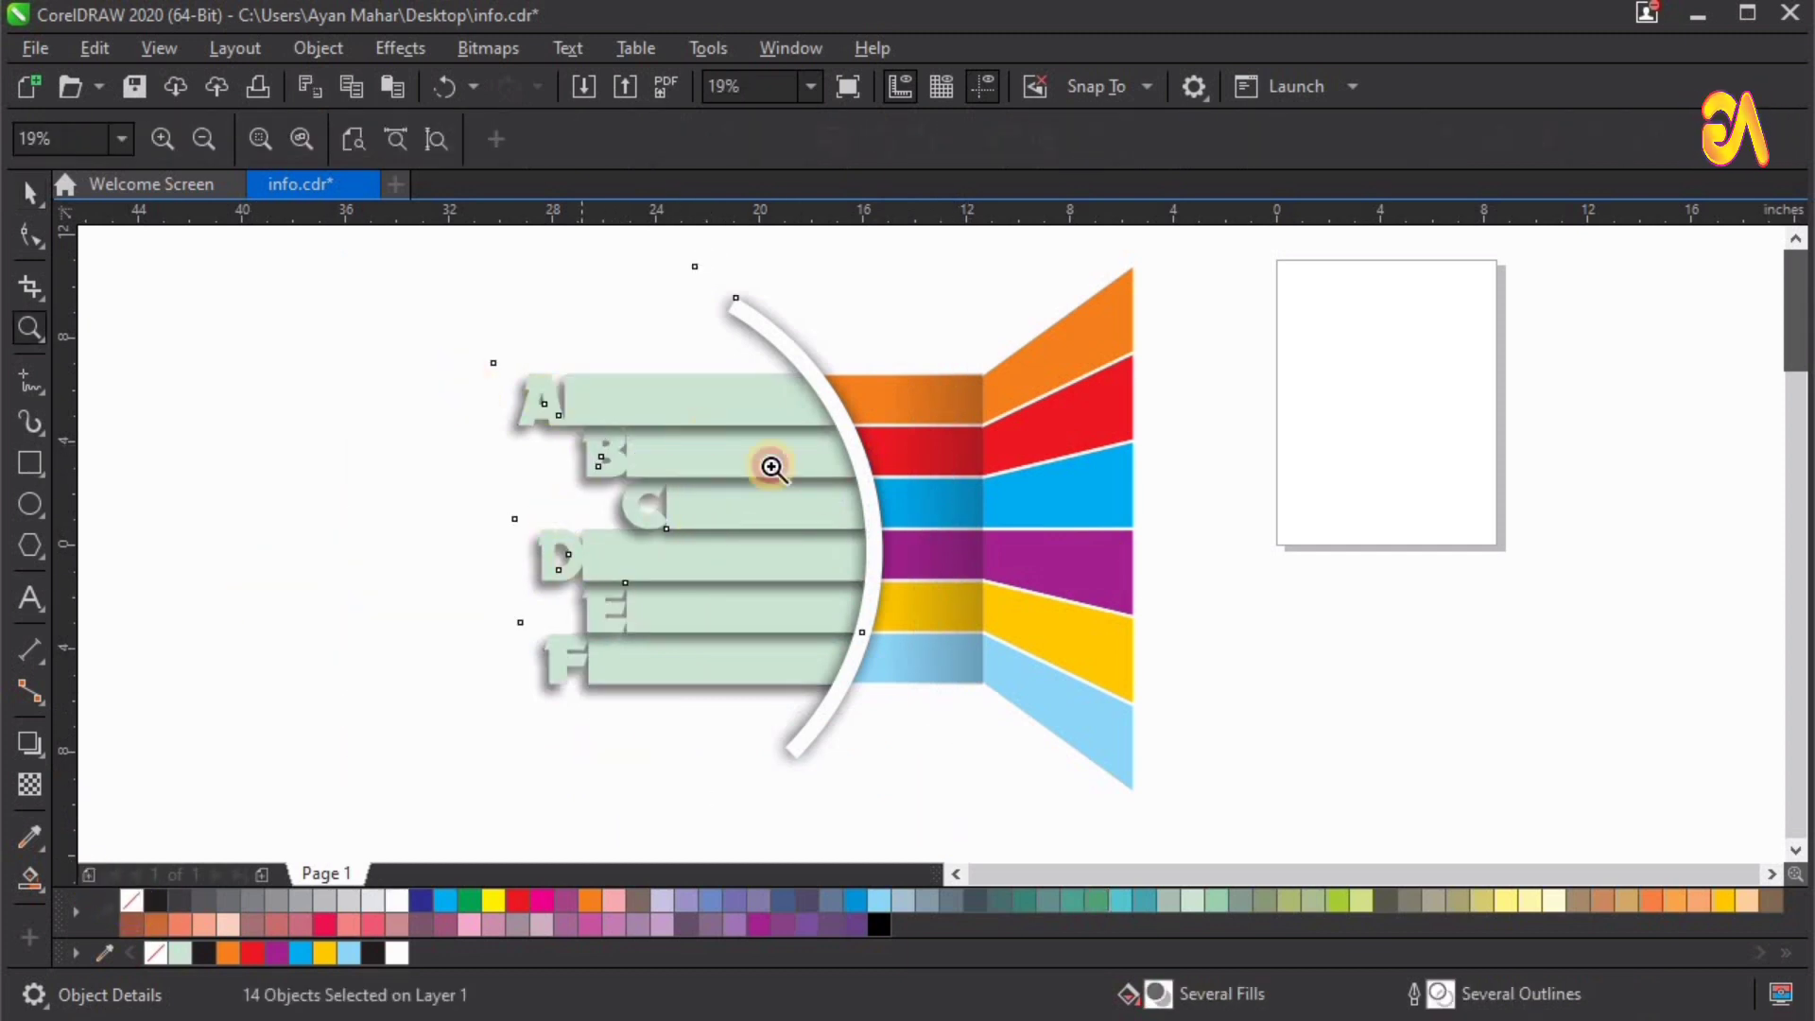
pyautogui.moveTo(467, 377); pyautogui.dragTo(837, 507)
pyautogui.press('F4')
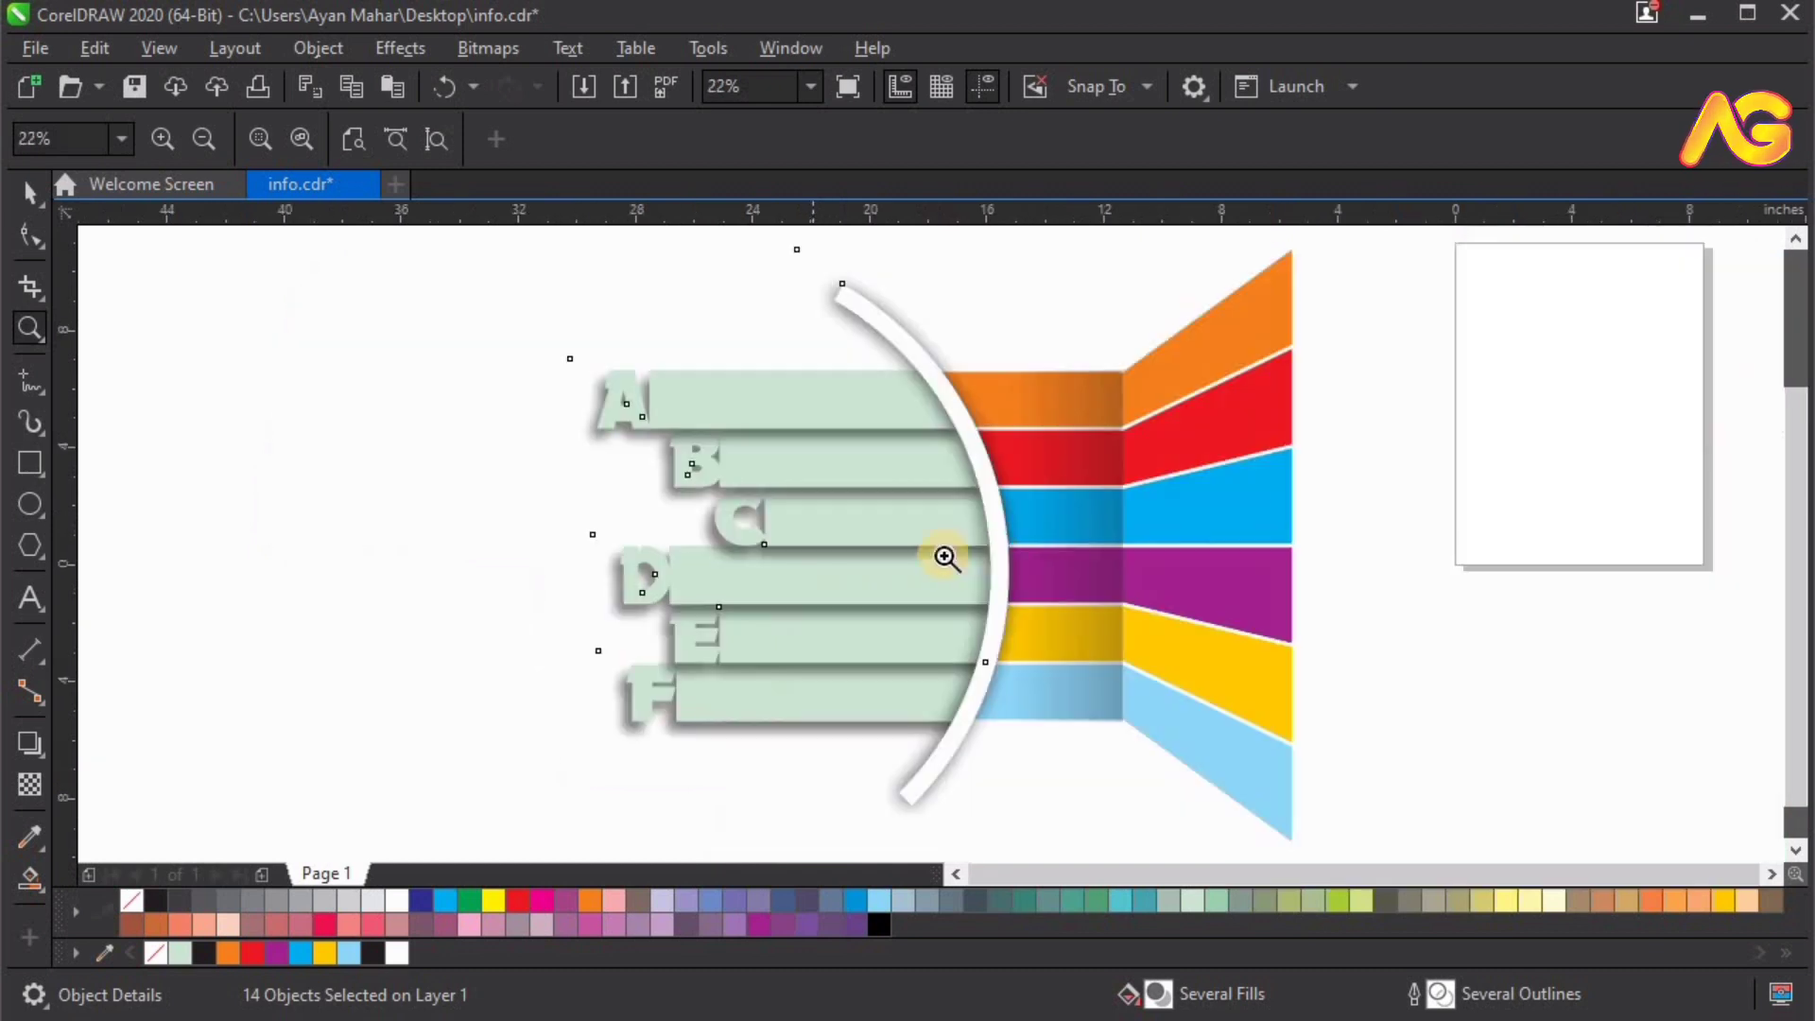
# Step: Add an inner shadow to the orange bar, directed from its centre towards the flared end
pyautogui.press('space')
pyautogui.click(1114, 385)
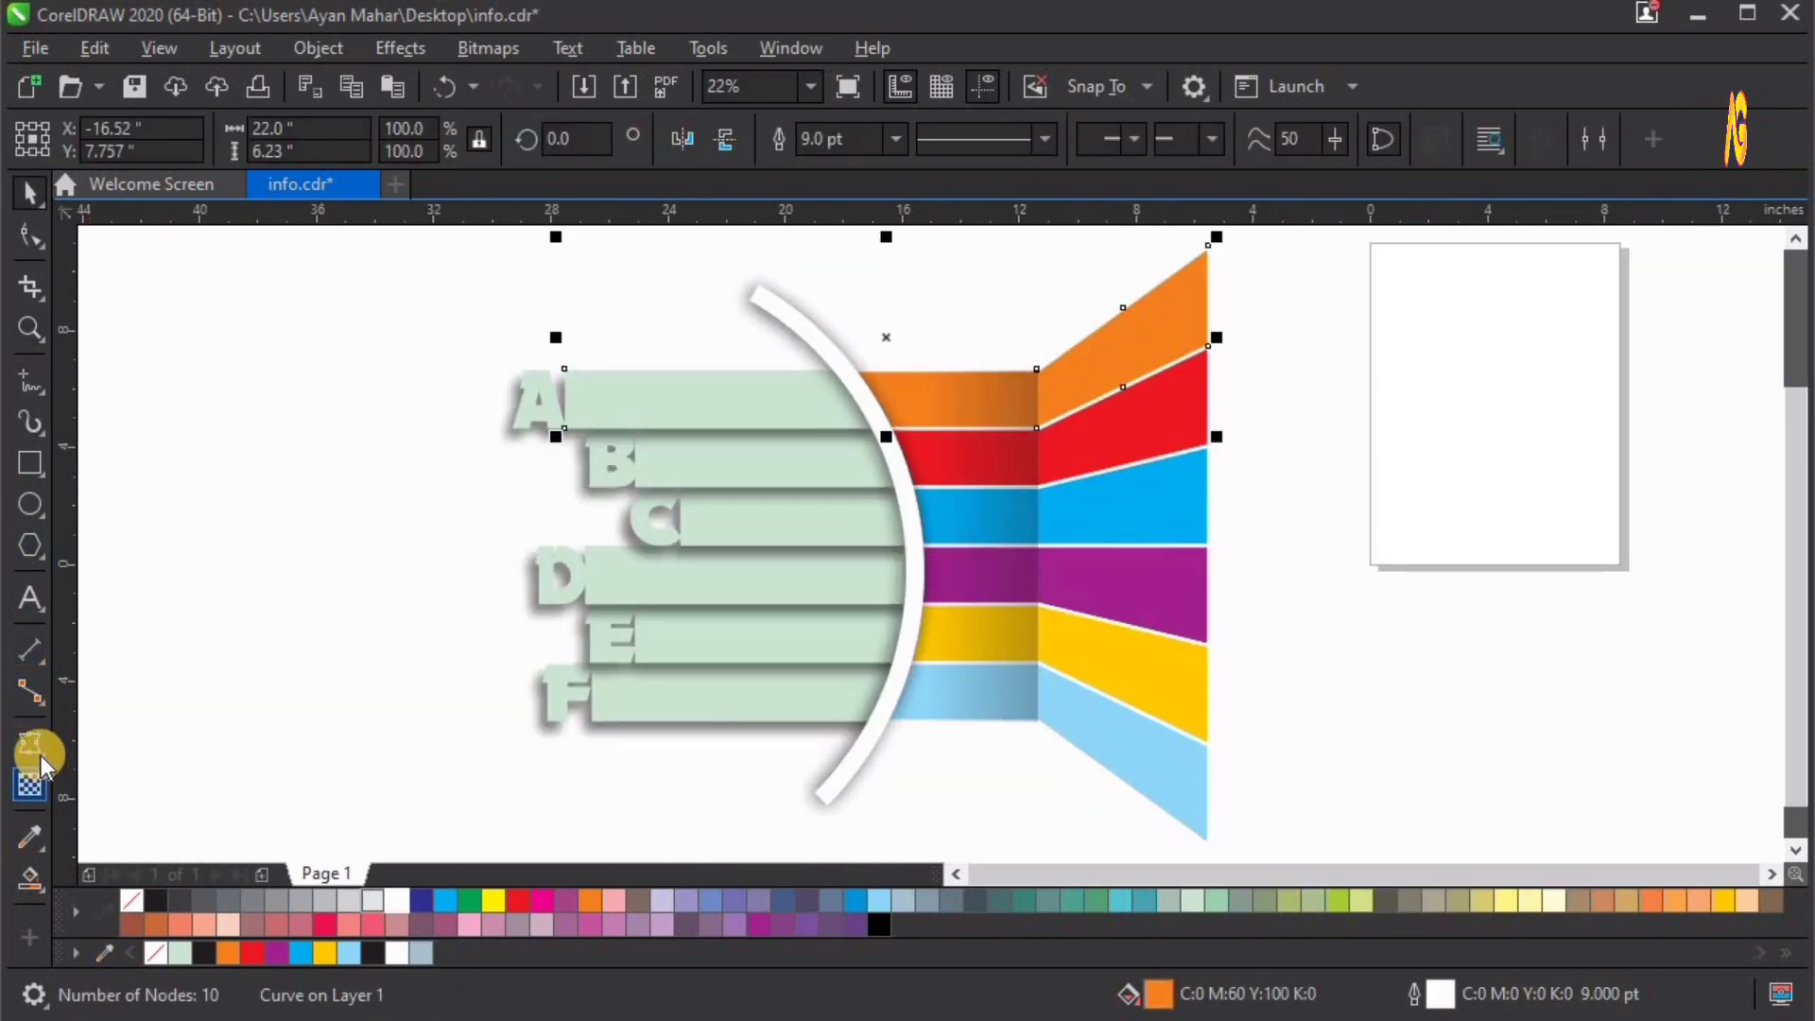
pyautogui.moveTo(40, 758); pyautogui.dragTo(128, 757)
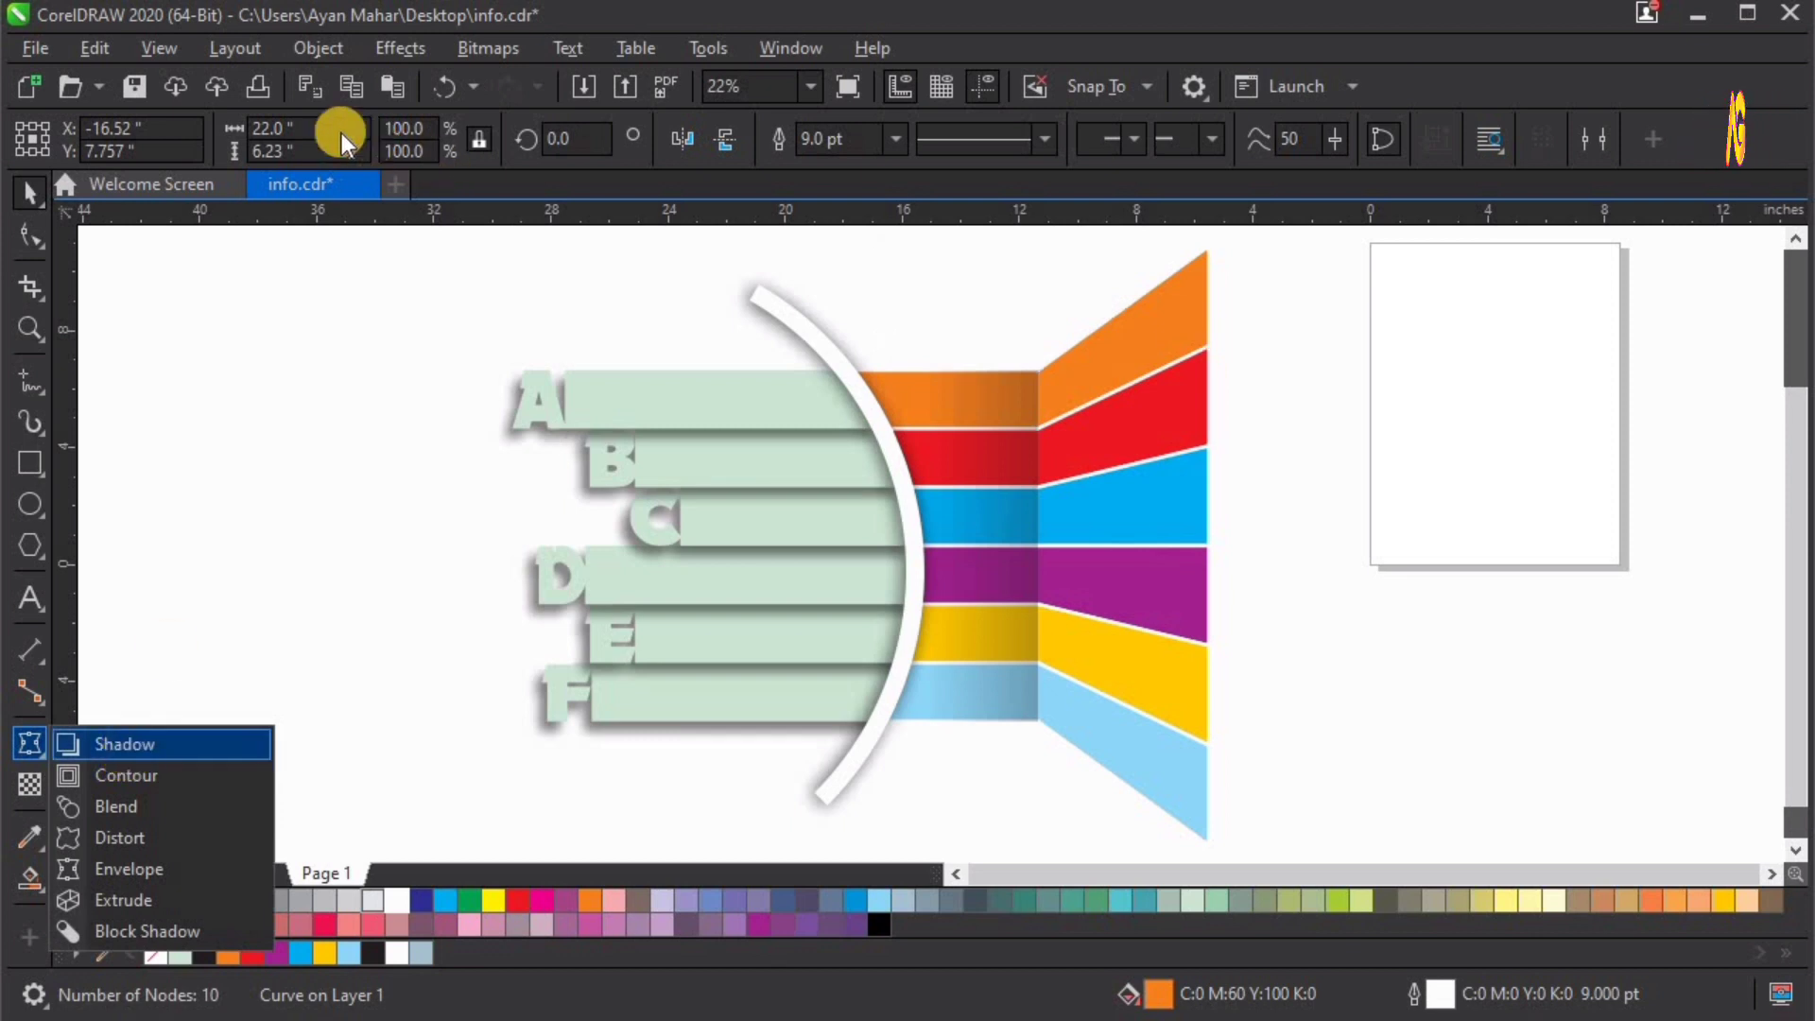
pyautogui.click(321, 139)
pyautogui.moveTo(1049, 382); pyautogui.dragTo(1096, 393)
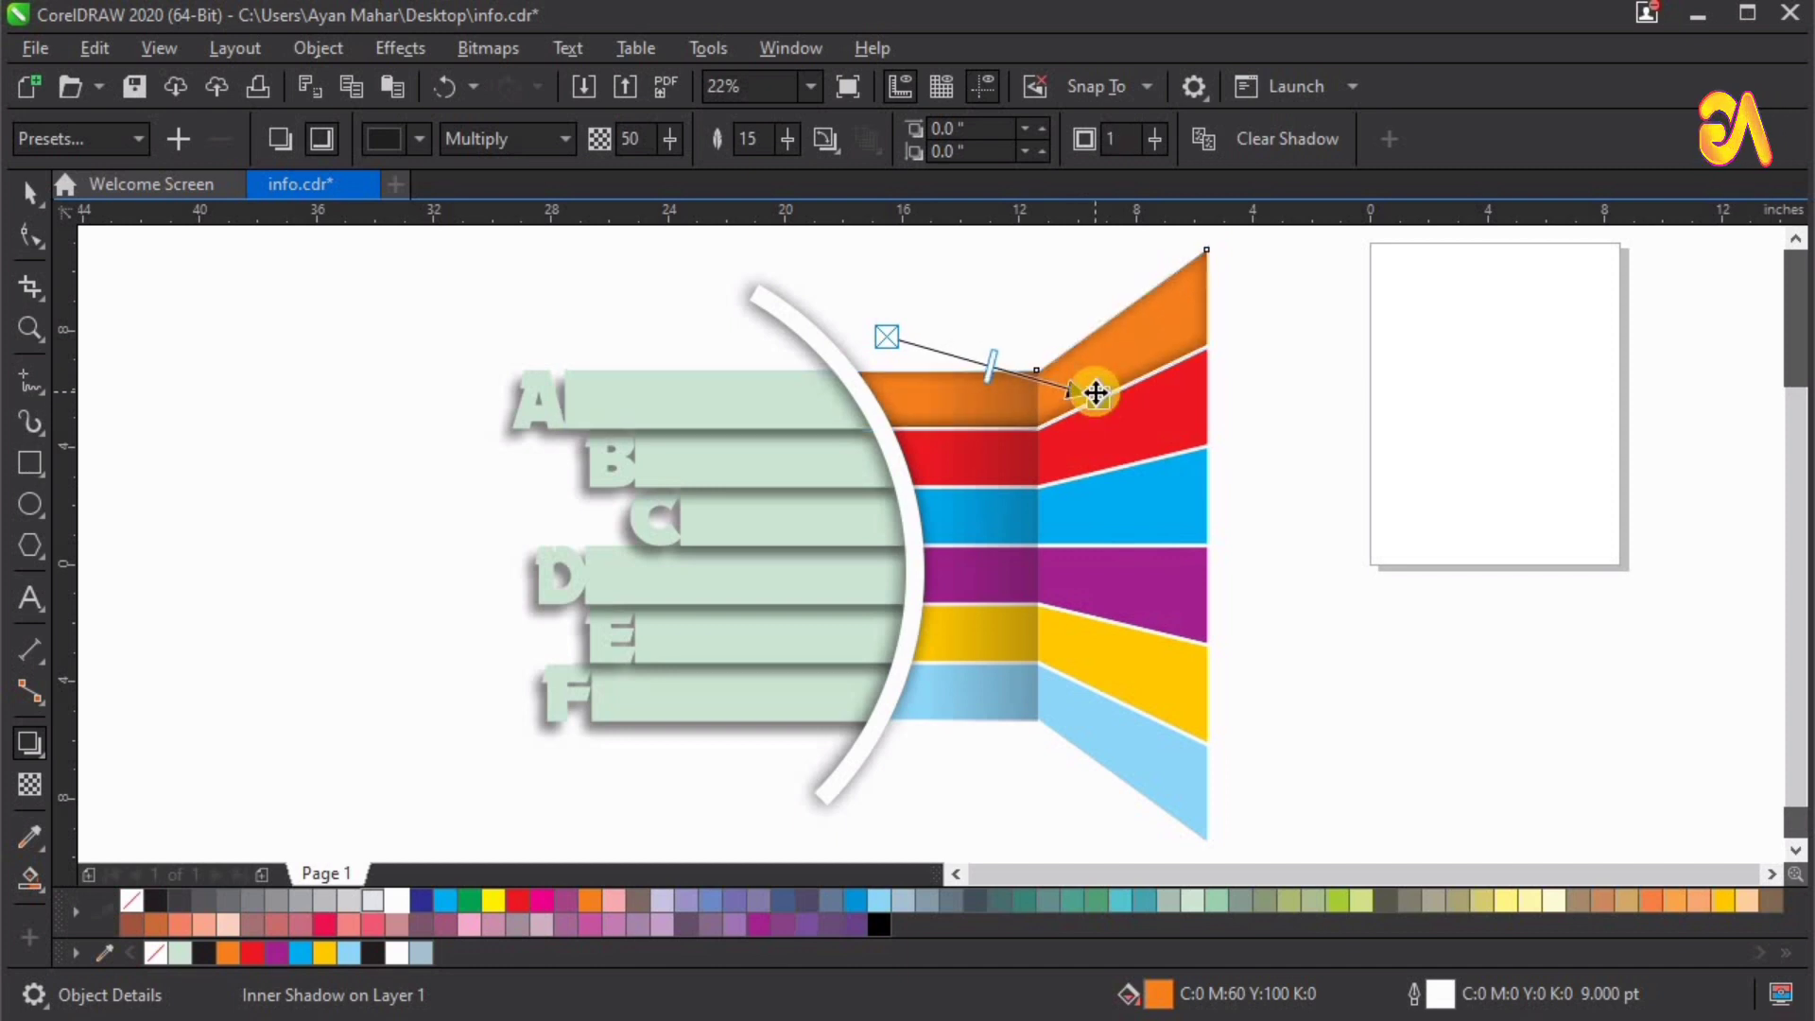
# Step: Add an inner shadow to the red bar, directed from its centre towards the flared end
pyautogui.click(1012, 457)
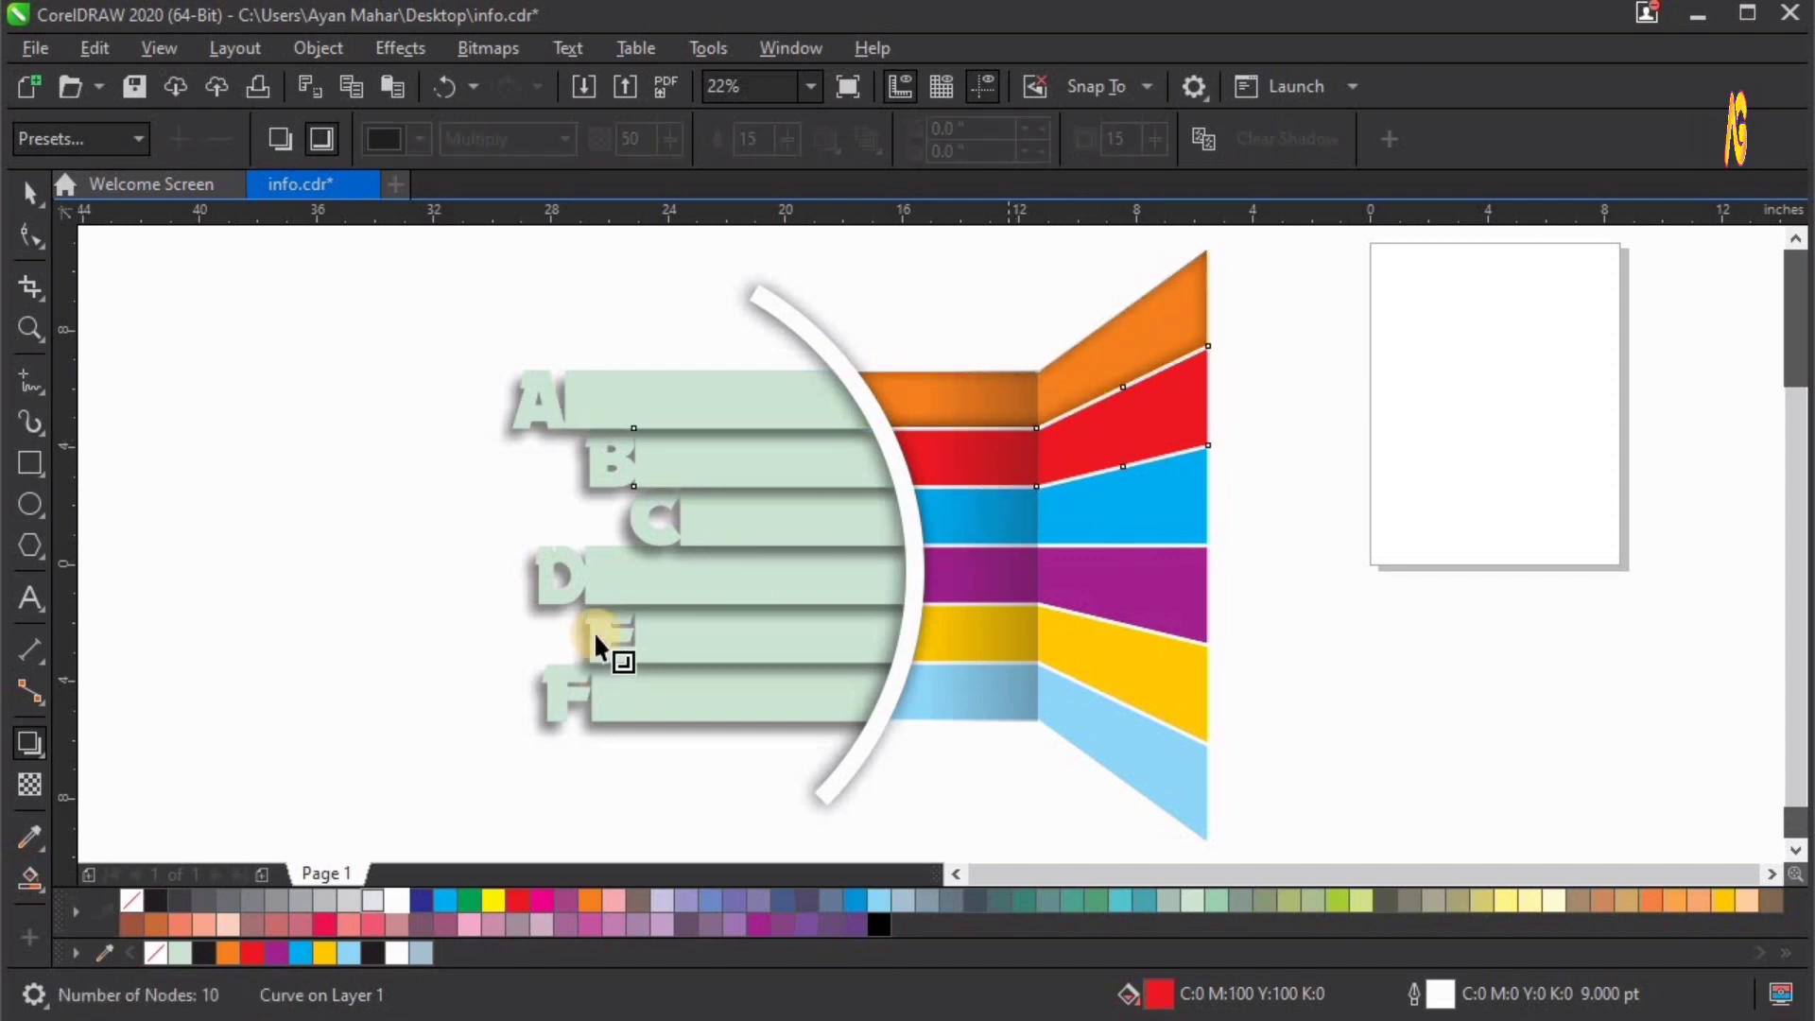
pyautogui.click(322, 139)
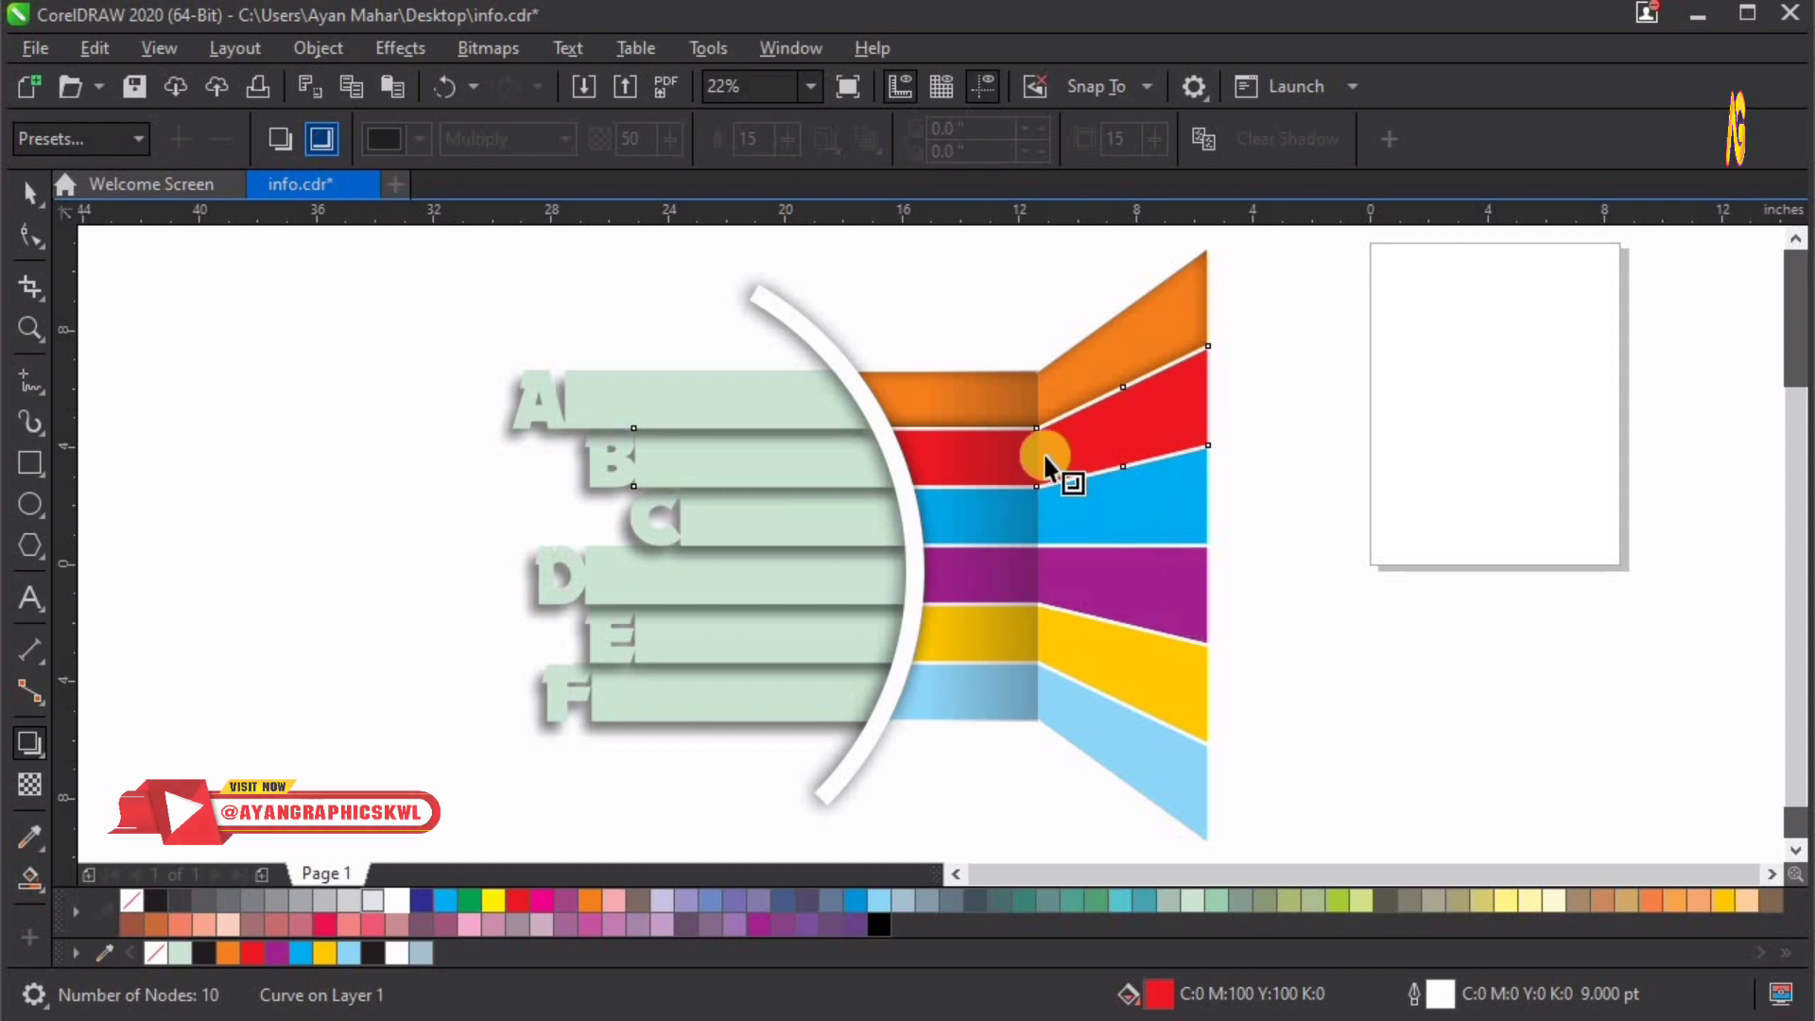
pyautogui.moveTo(1087, 454); pyautogui.dragTo(1122, 459)
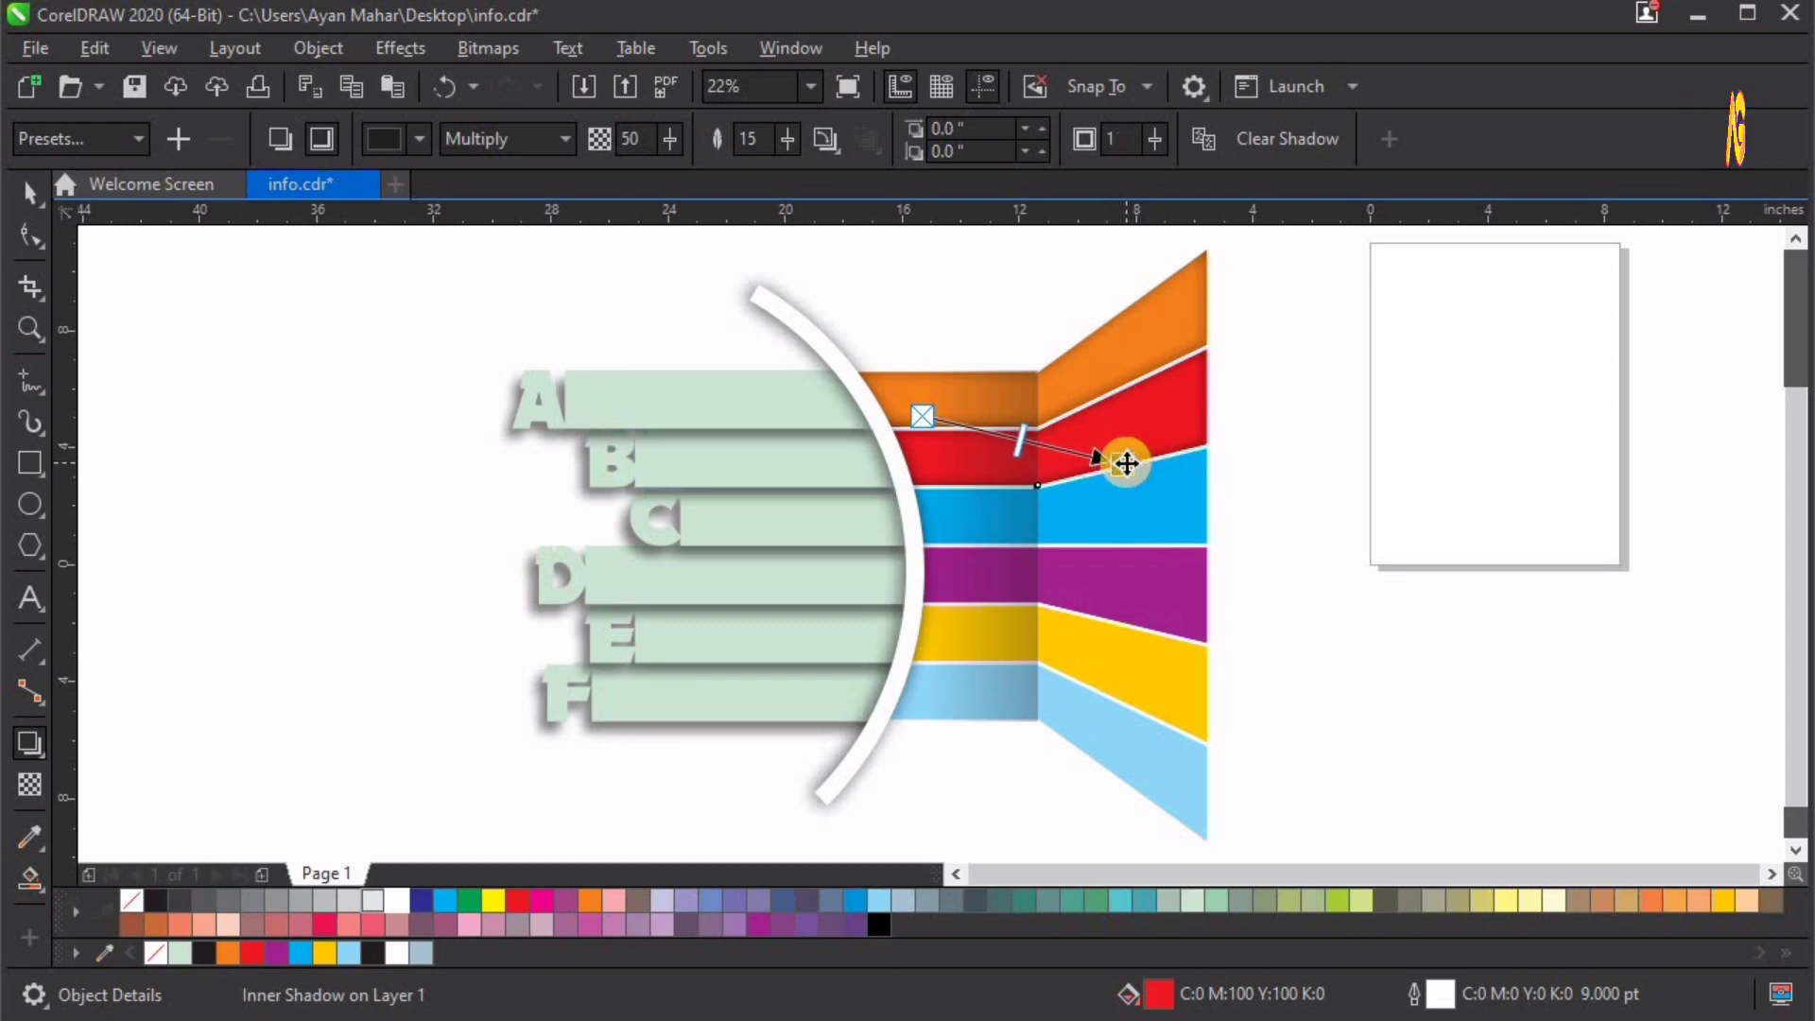